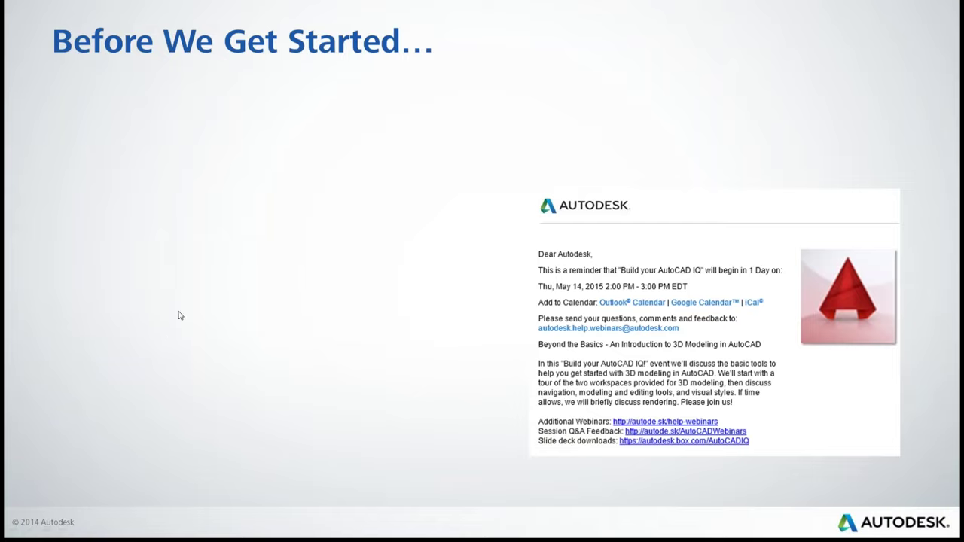
Leave the slide show and restart it from slide 2, 'About Us:'
{"action": "key", "text": "super+d"}
{"action": "left_click", "coordinate": [232, 528]}
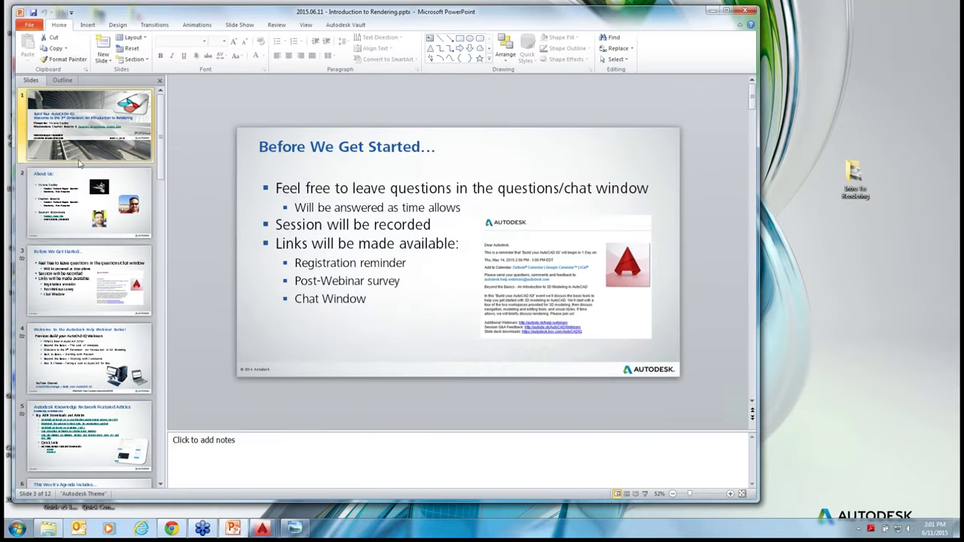
{"action": "left_click", "coordinate": [80, 155]}
{"action": "left_click", "coordinate": [85, 224]}
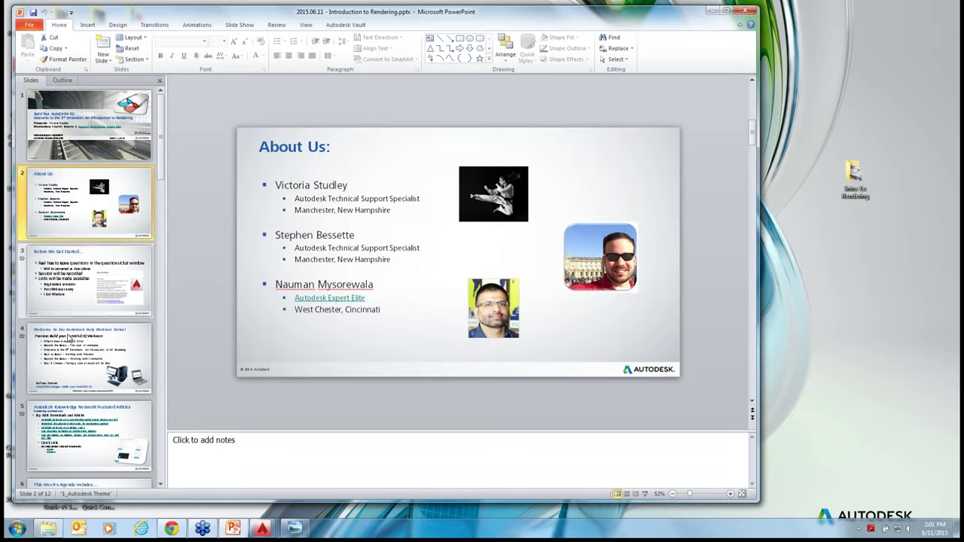
{"action": "left_click", "coordinate": [645, 493]}
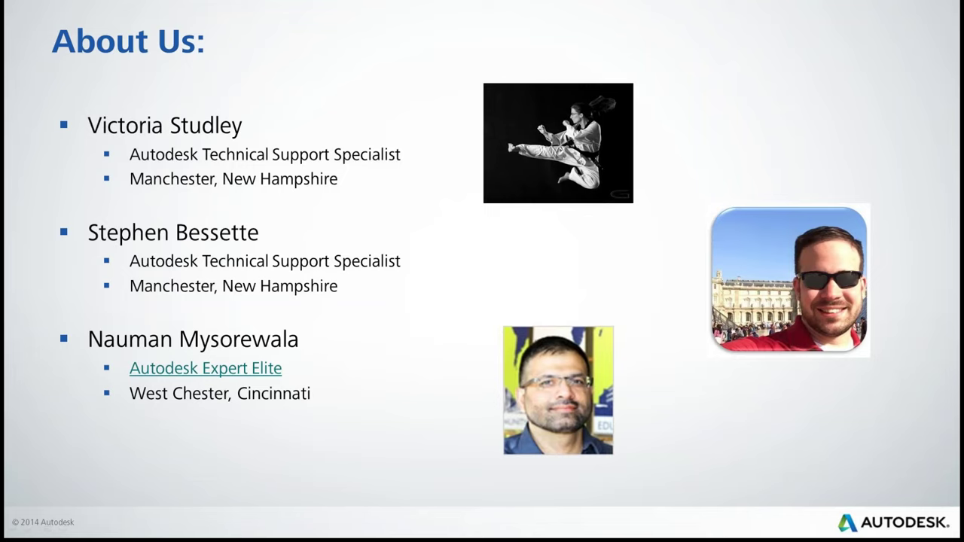
Advance past 'Before We Get Started…' to the Autodesk Help Webinar Series welcome slide
{"action": "key", "text": "Right"}
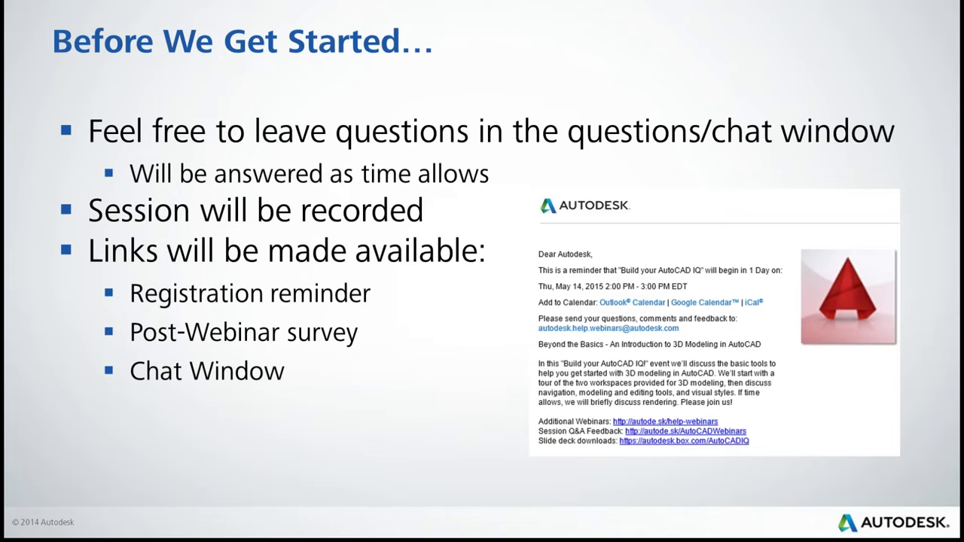
{"action": "key", "text": "Right"}
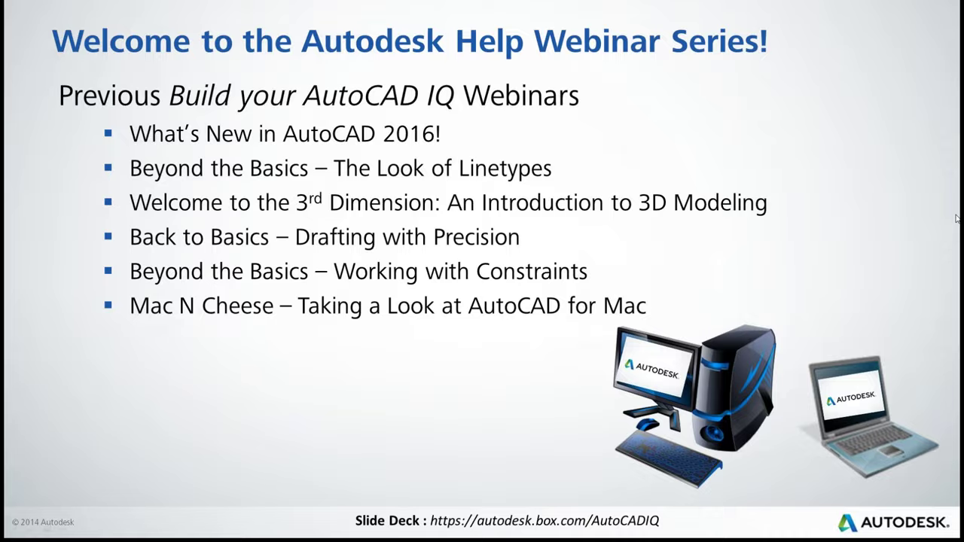
Reveal the YouTube channel note, then advance to the Knowledge Network Featured Articles slide
{"action": "key", "text": "Escape"}
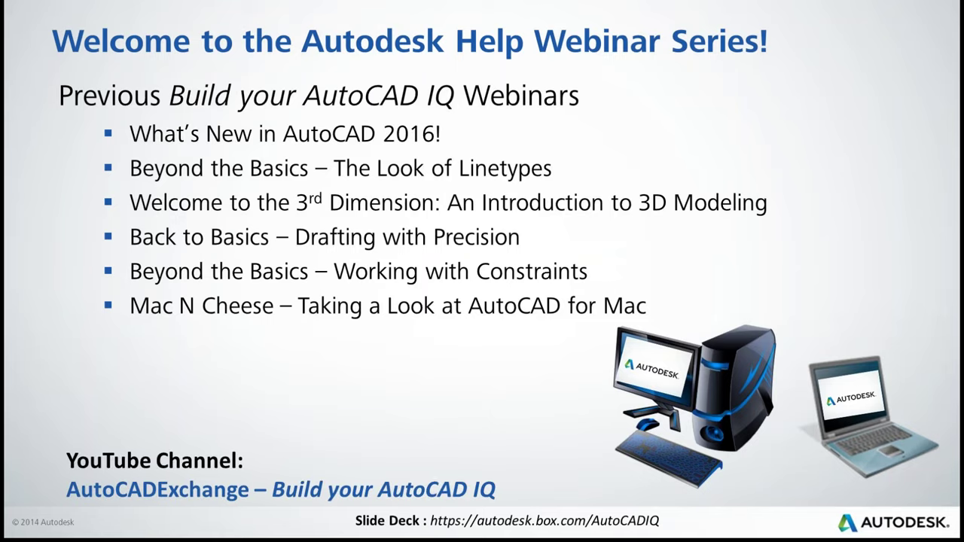
{"action": "key", "text": "Right"}
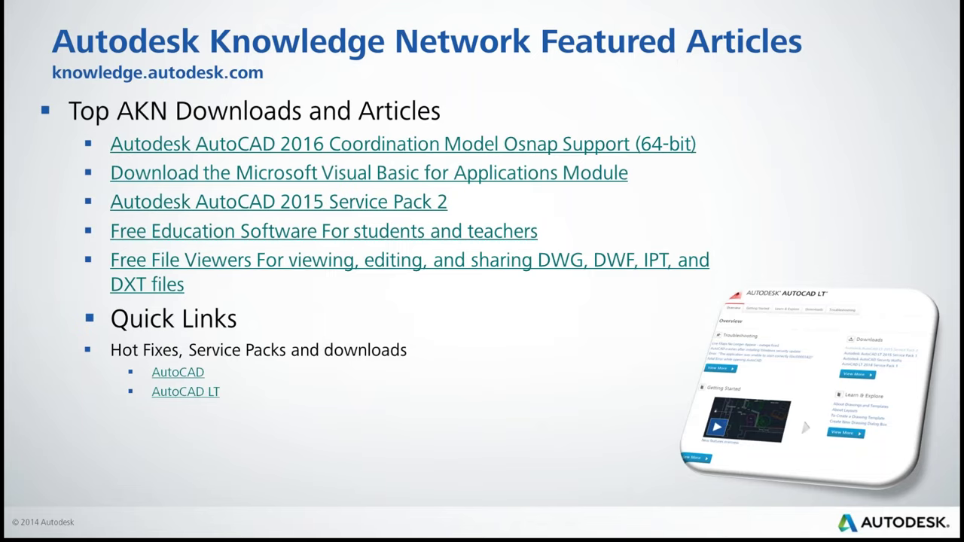
Advance the slide show to the 'This Week's Agenda Includes…' slide
{"action": "key", "text": "Right"}
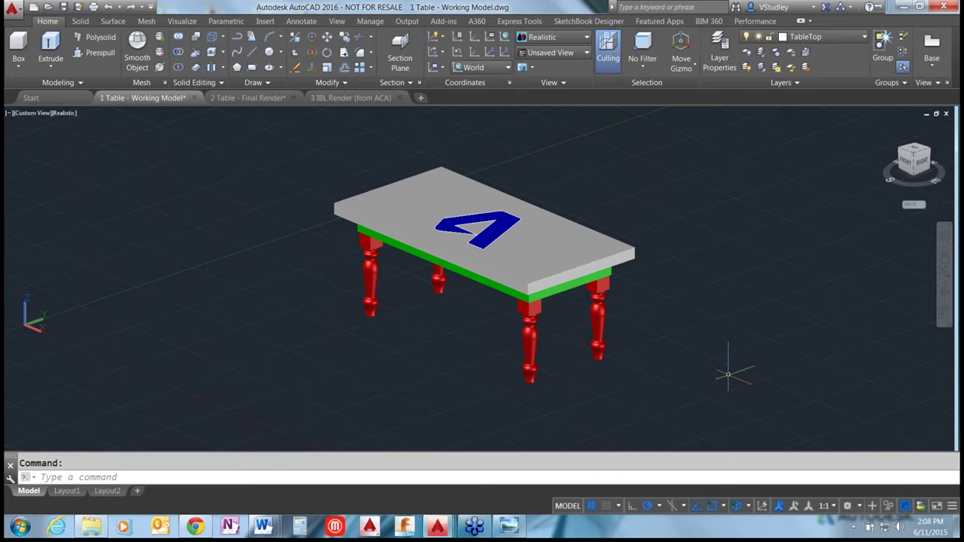
{"action": "left_click", "coordinate": [859, 508]}
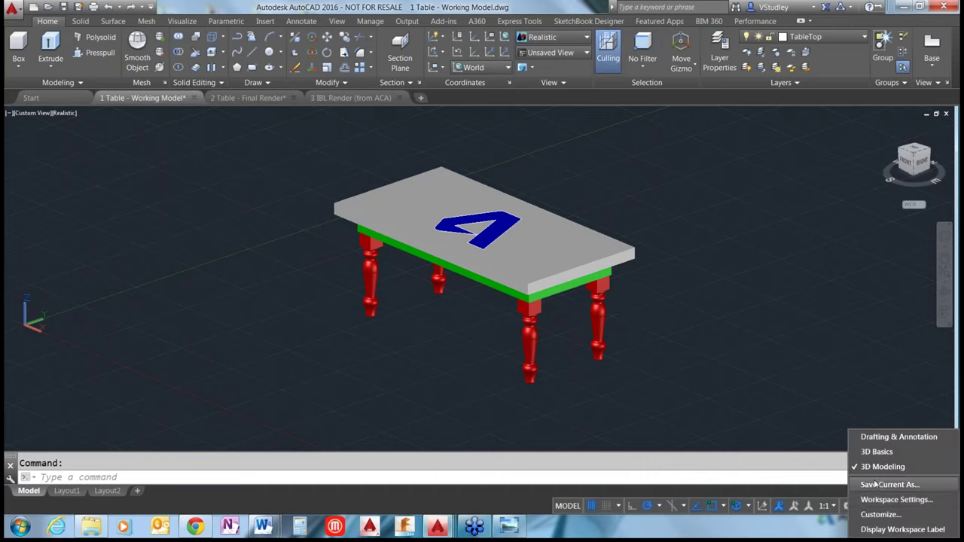
{"action": "left_click", "coordinate": [891, 454]}
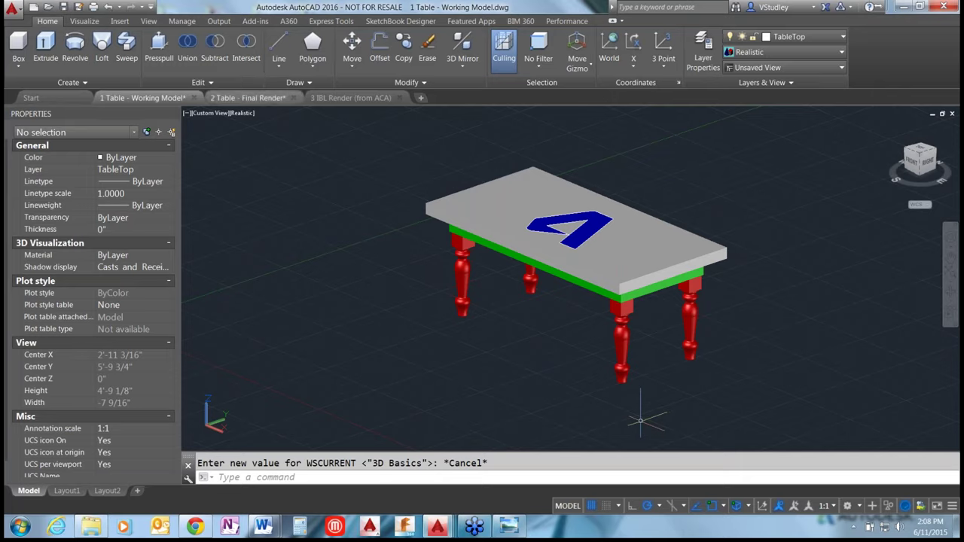
{"action": "left_click", "coordinate": [862, 507]}
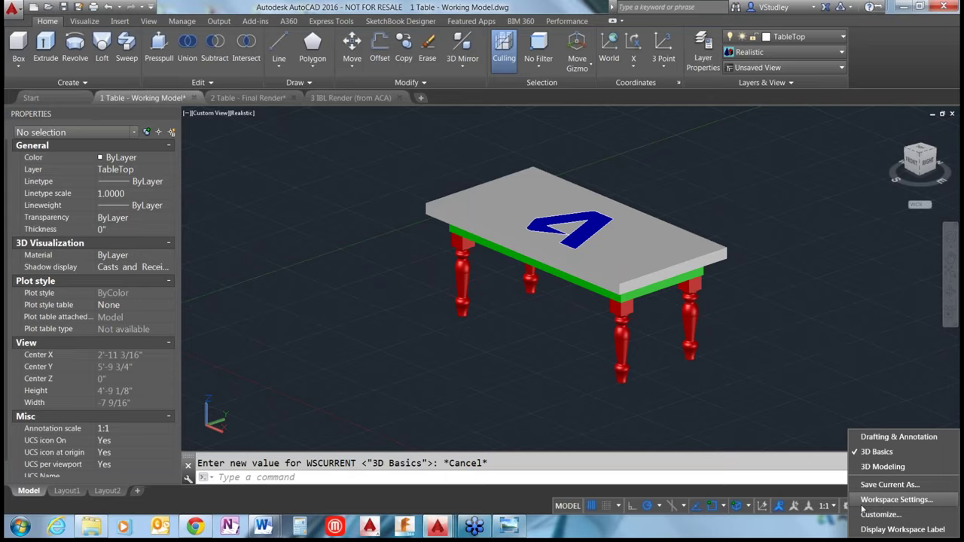
{"action": "left_click", "coordinate": [874, 466]}
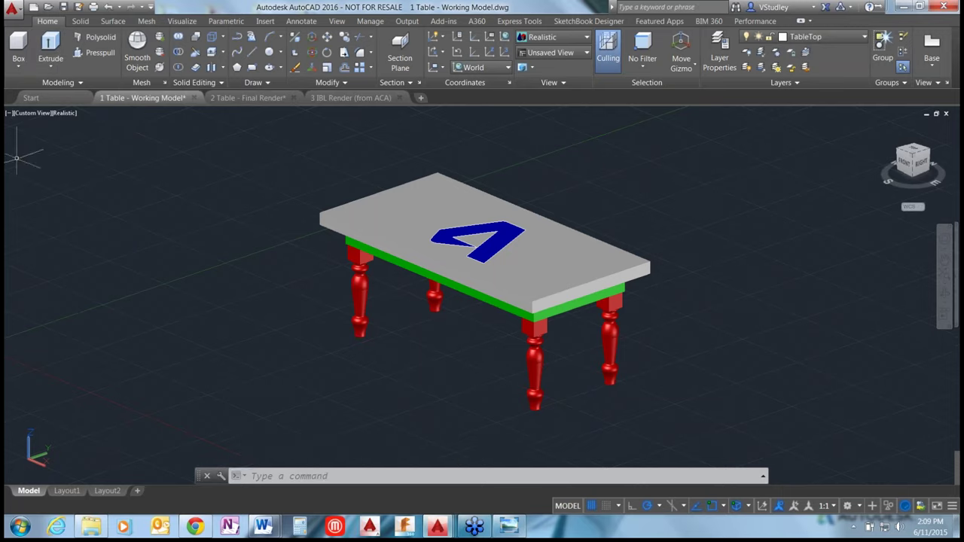
Bring up the Visualize tools, inspect the table and its blue 4, then set SE Isometric view
{"action": "left_click", "coordinate": [182, 22]}
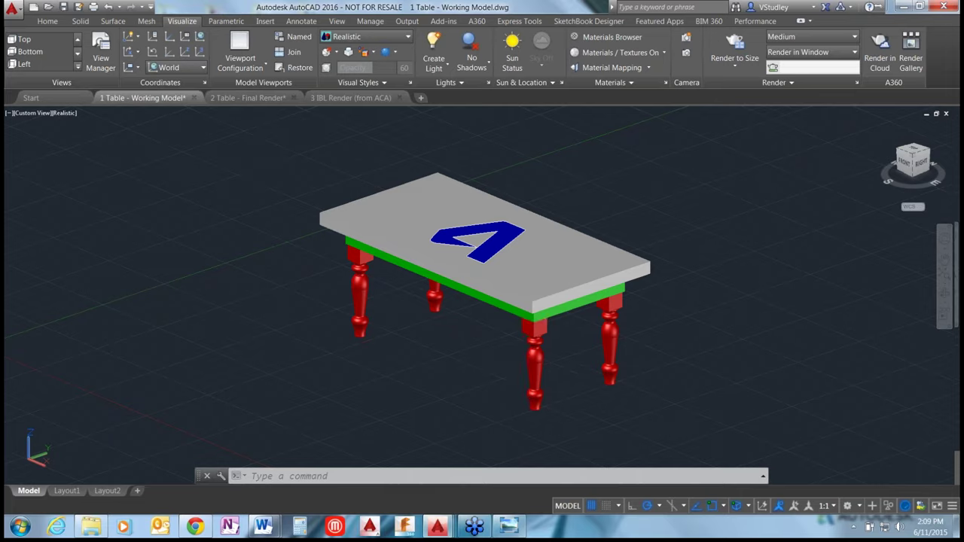
{"action": "middle_click_drag", "start_coordinate": [527, 360], "coordinate": [460, 345], "text": "shift"}
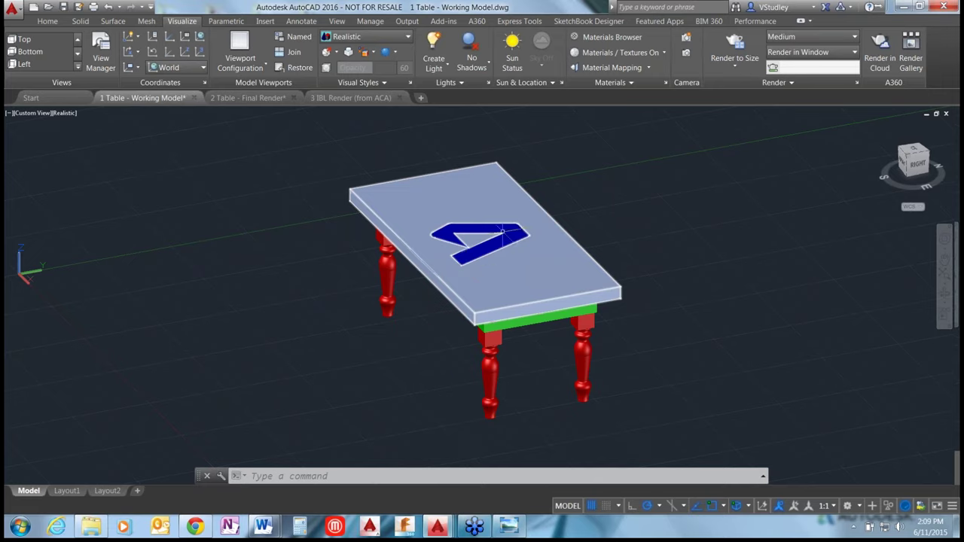
{"action": "left_click", "coordinate": [452, 227]}
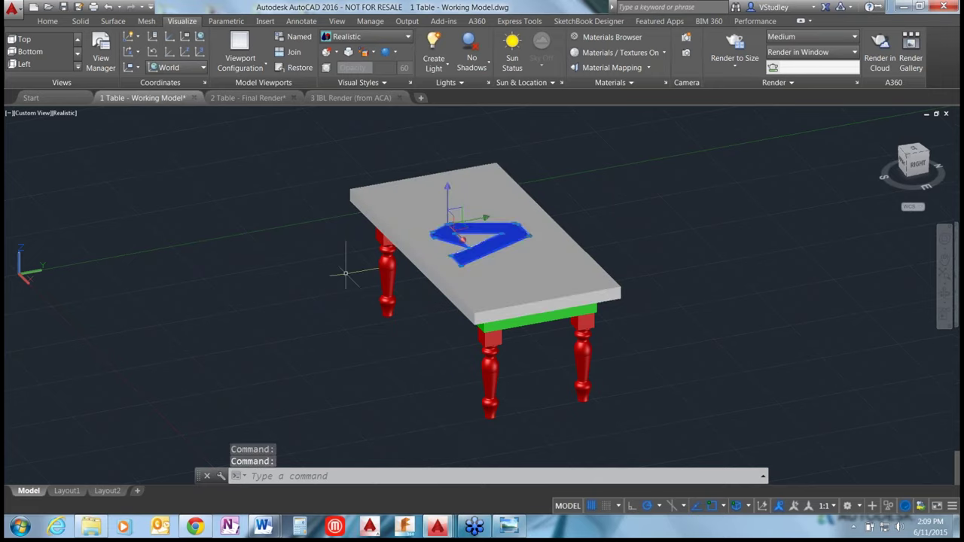
{"action": "key", "text": "Escape"}
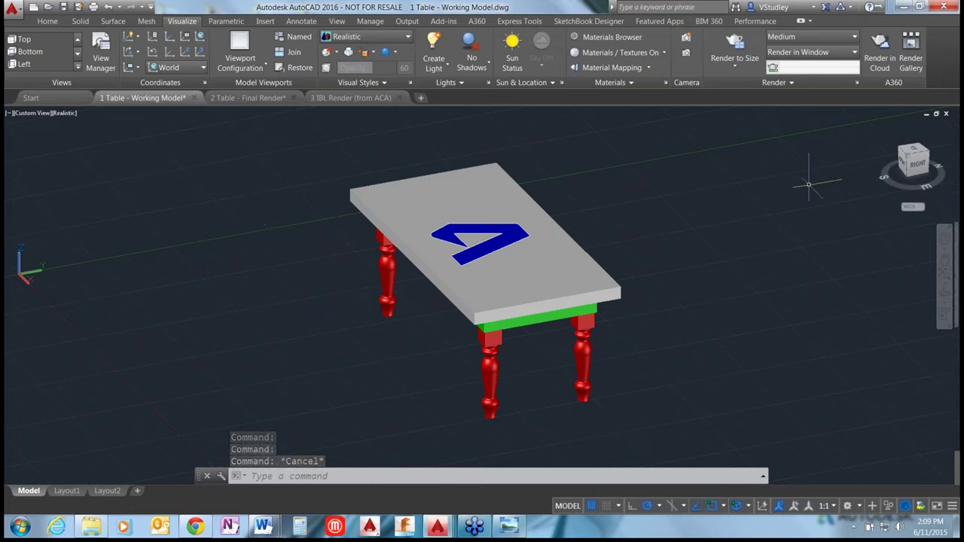
{"action": "left_click", "coordinate": [915, 159]}
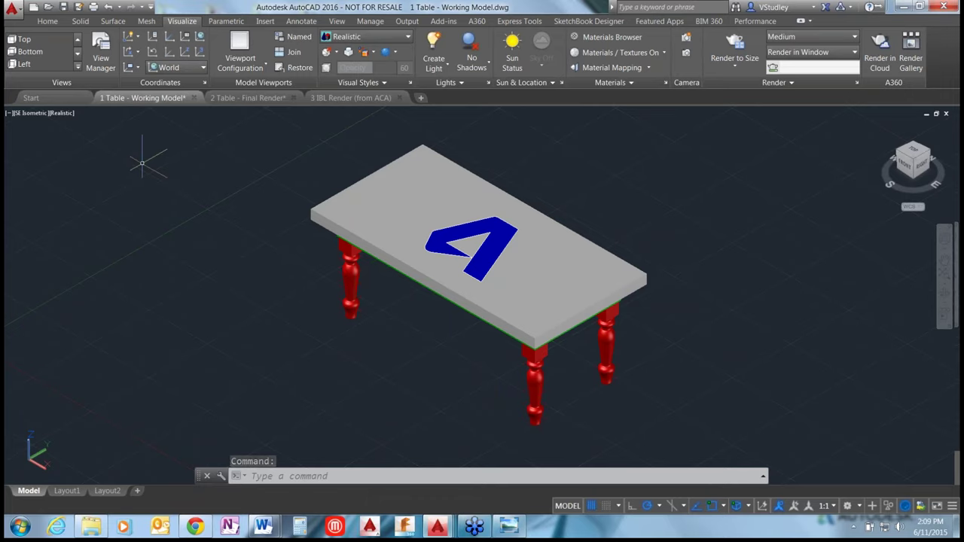
{"action": "left_click", "coordinate": [102, 67]}
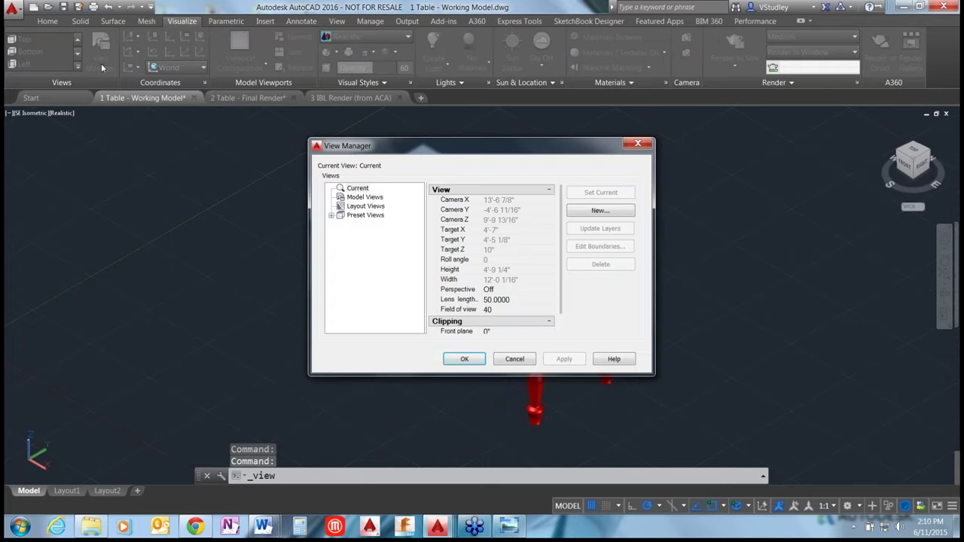
{"action": "left_click", "coordinate": [332, 215]}
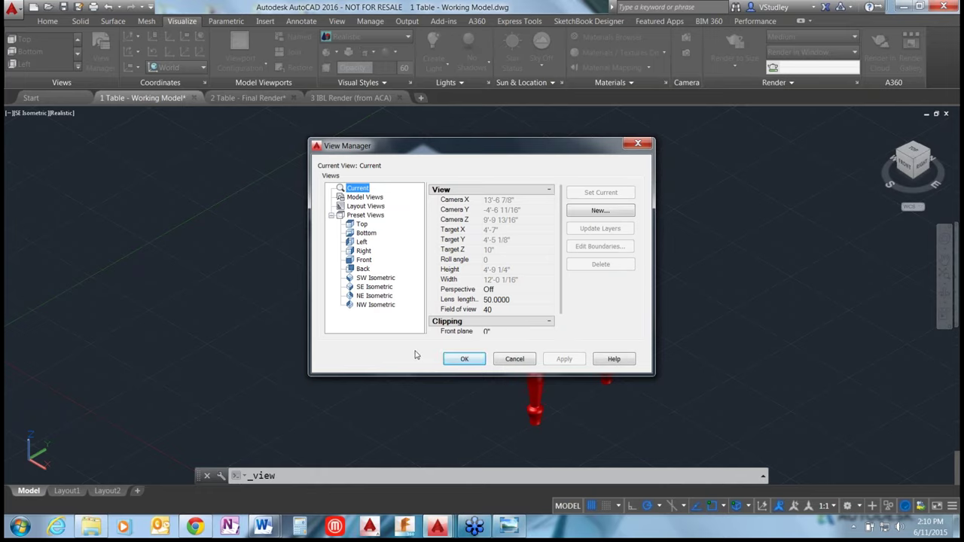
{"action": "left_click", "coordinate": [514, 359]}
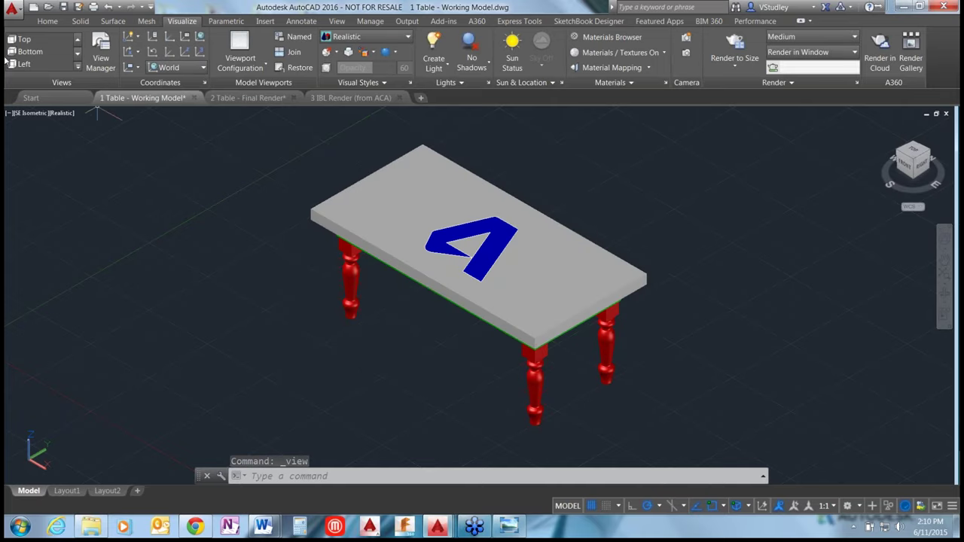
{"action": "left_click", "coordinate": [78, 68]}
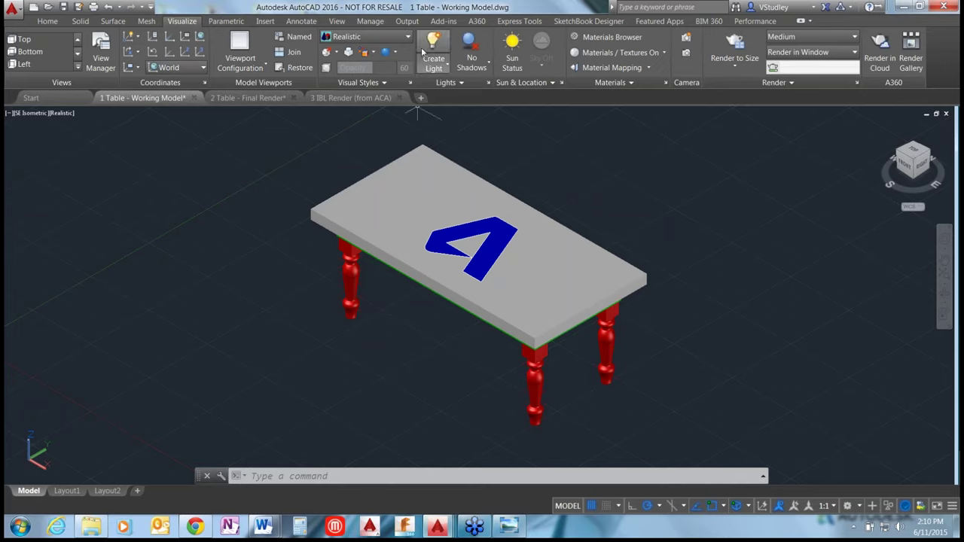
Preview the table in Conceptual style, return it to Realistic, and list the viewport's visual styles
{"action": "left_click", "coordinate": [377, 85]}
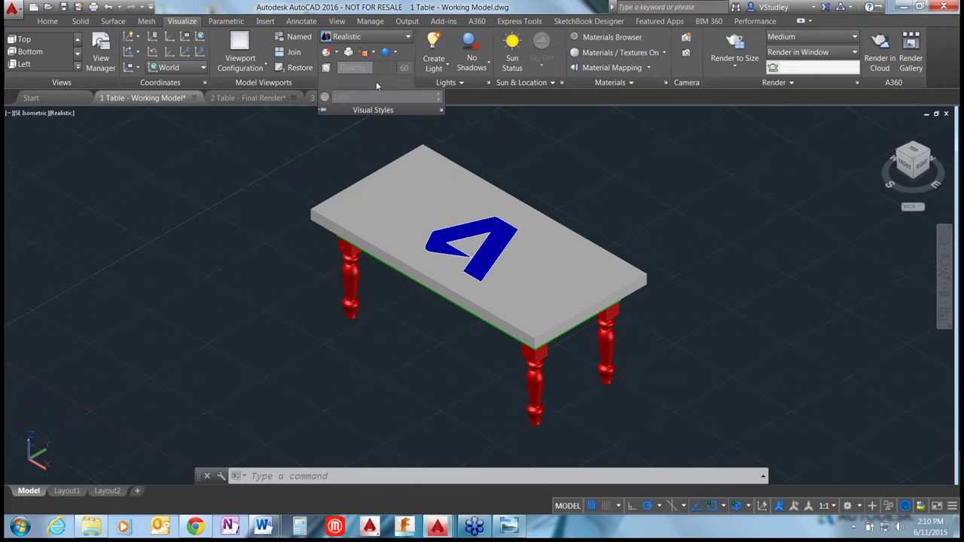
{"action": "left_click", "coordinate": [407, 38]}
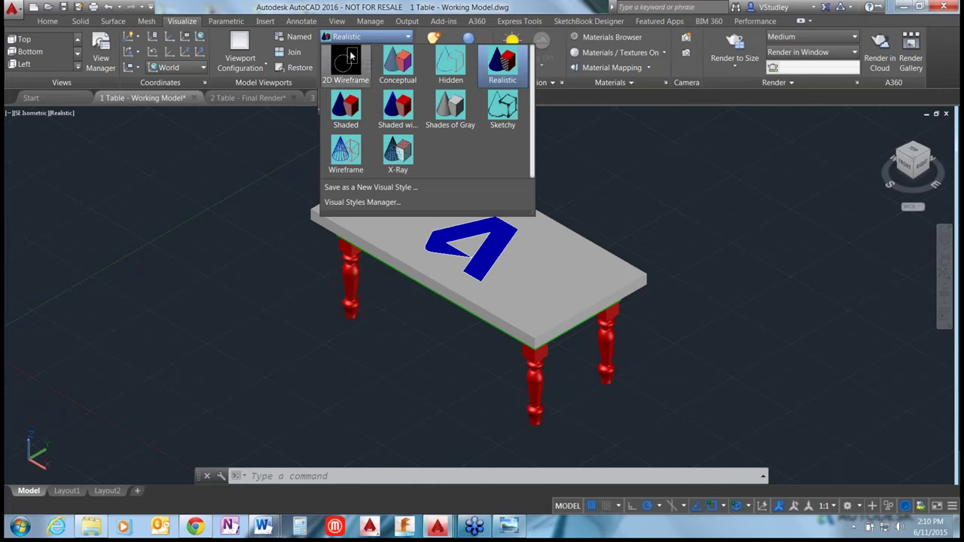
{"action": "left_click", "coordinate": [397, 64]}
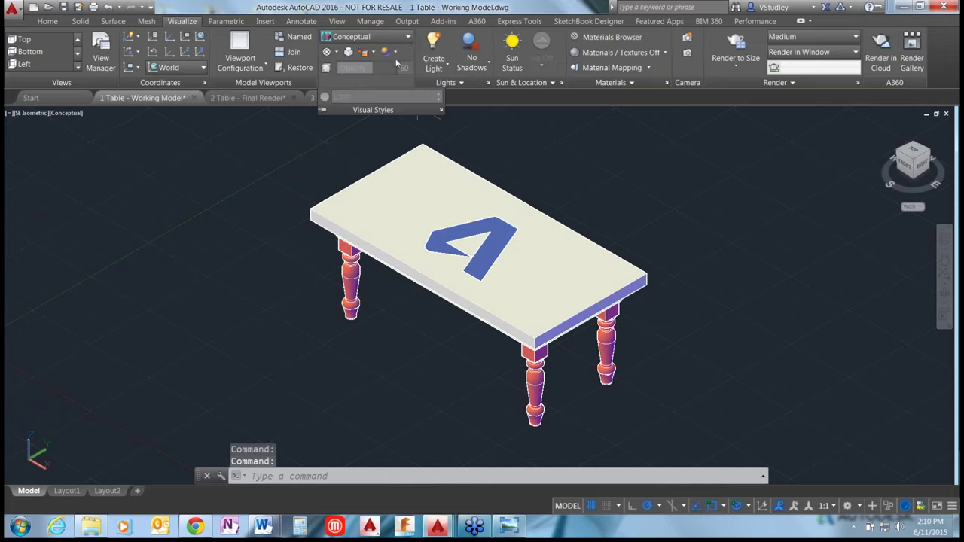
{"action": "left_click", "coordinate": [403, 36]}
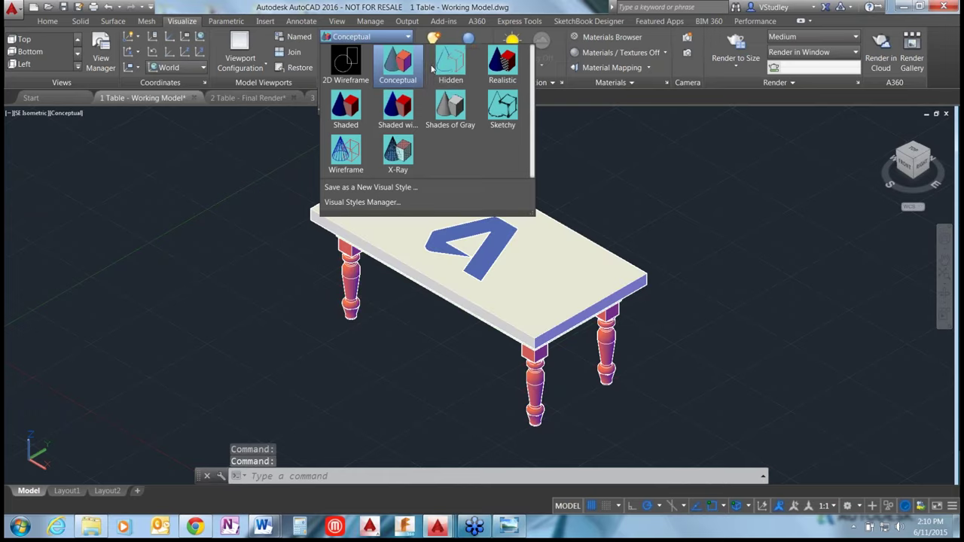
{"action": "left_click", "coordinate": [503, 62]}
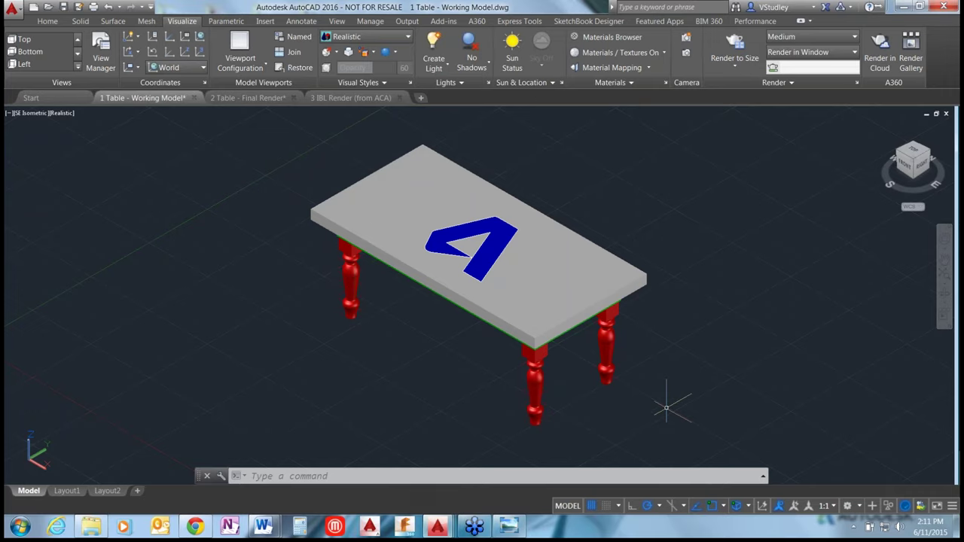
{"action": "left_click", "coordinate": [62, 114]}
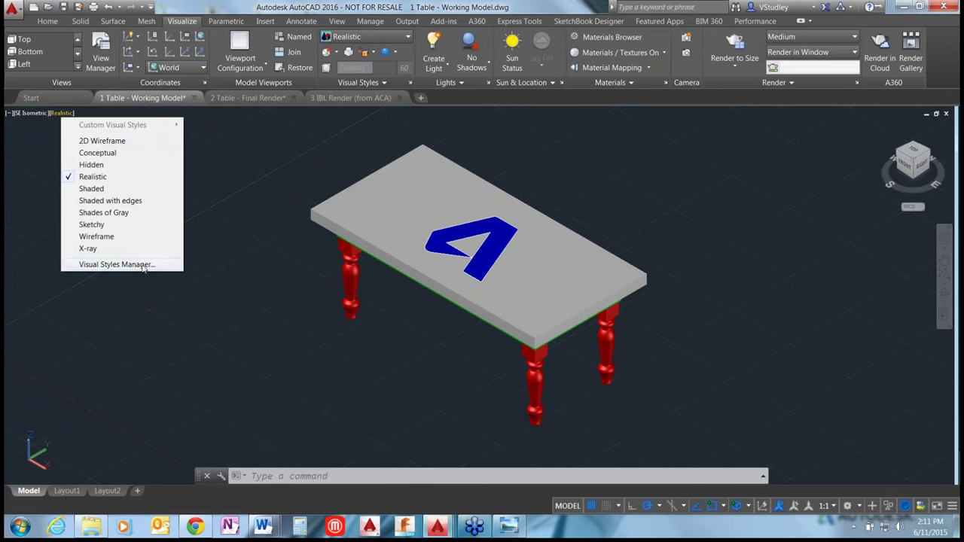
{"action": "left_click", "coordinate": [116, 264]}
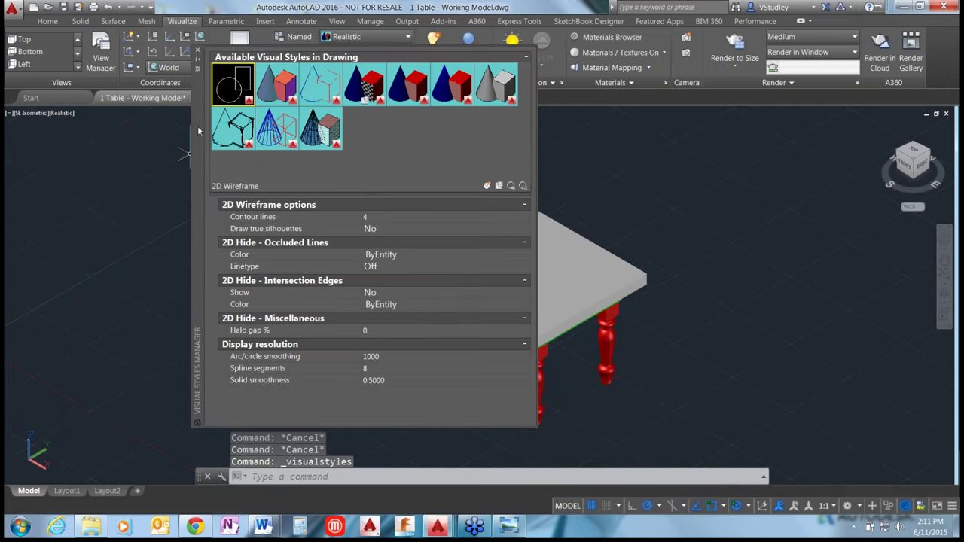
{"action": "left_click", "coordinate": [199, 49]}
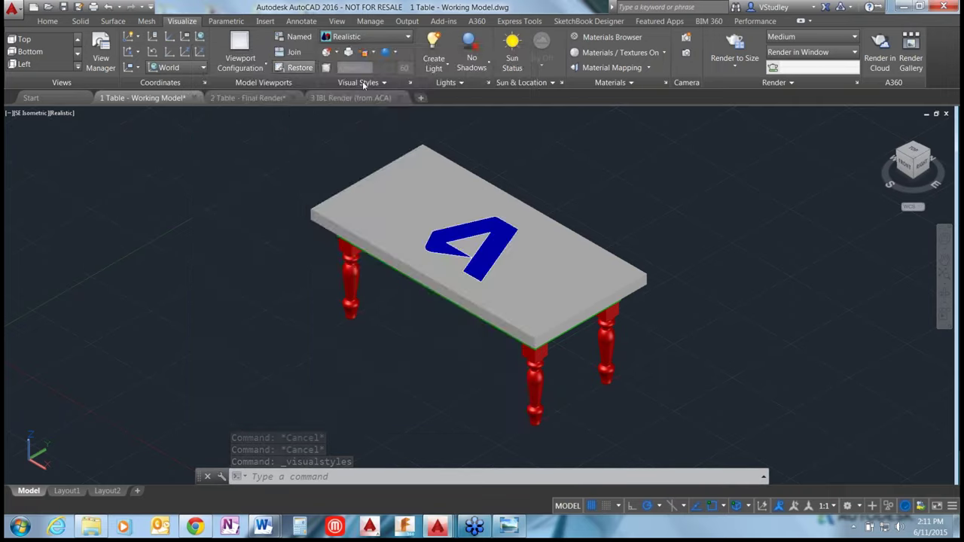
{"action": "left_click", "coordinate": [410, 36]}
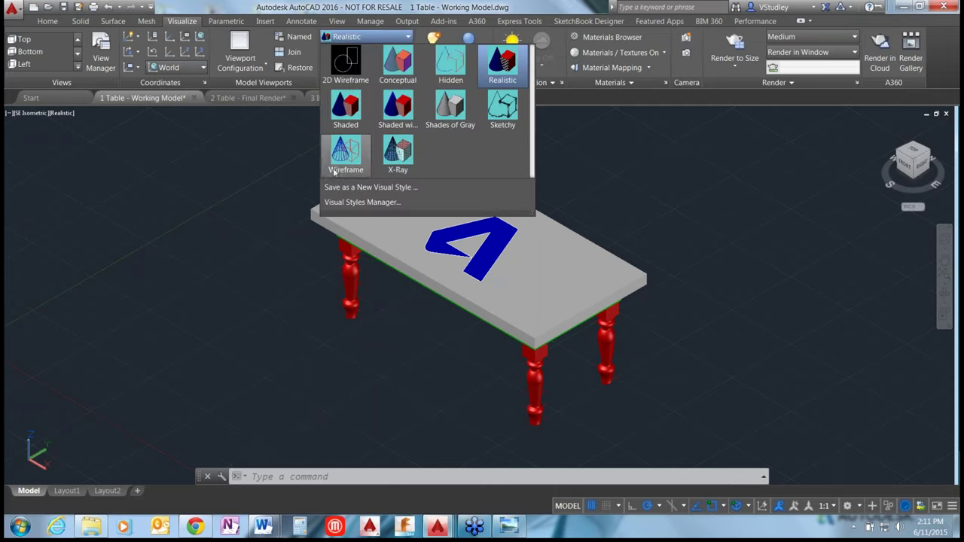
{"action": "left_click", "coordinate": [362, 202]}
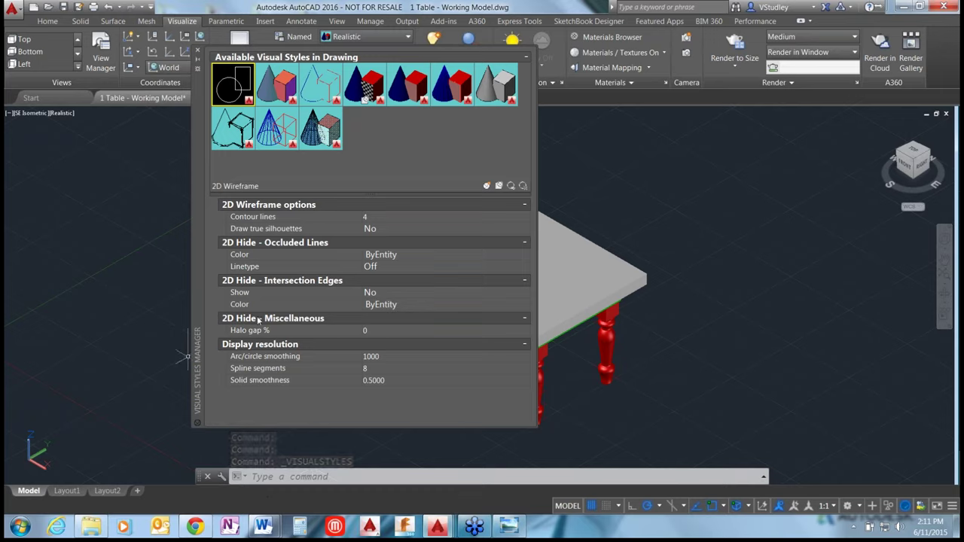
{"action": "left_click", "coordinate": [372, 86]}
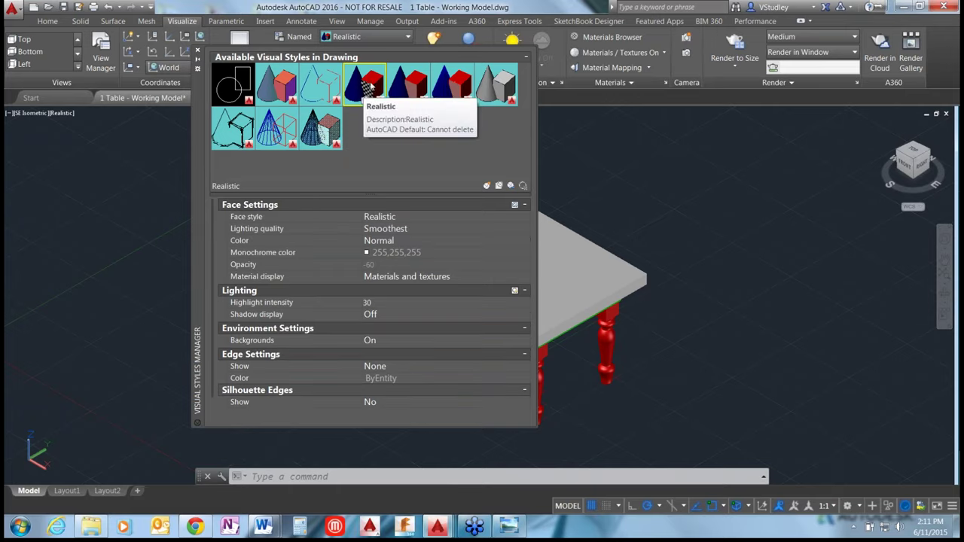
{"action": "right_click", "coordinate": [376, 86]}
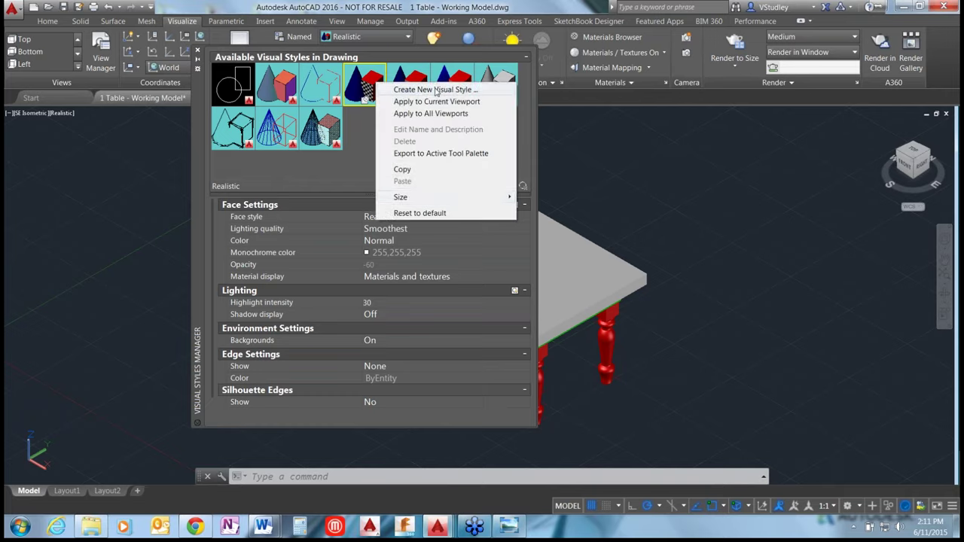
{"action": "left_click", "coordinate": [348, 176]}
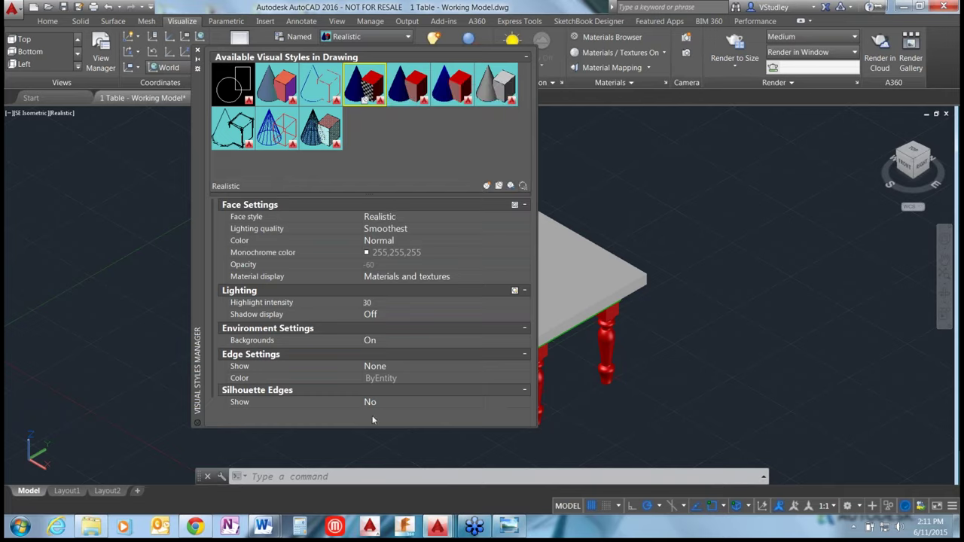
{"action": "left_click", "coordinate": [198, 54]}
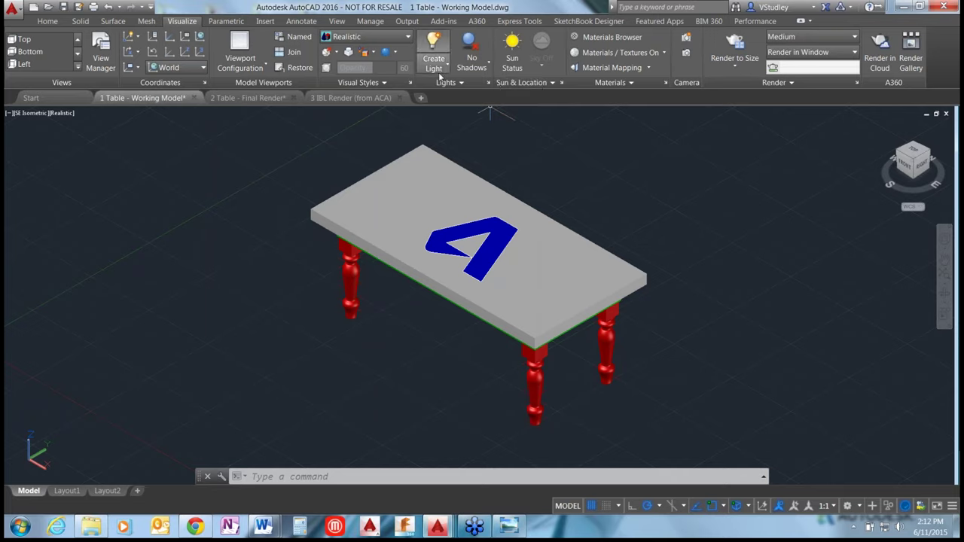
{"action": "left_click", "coordinate": [450, 83]}
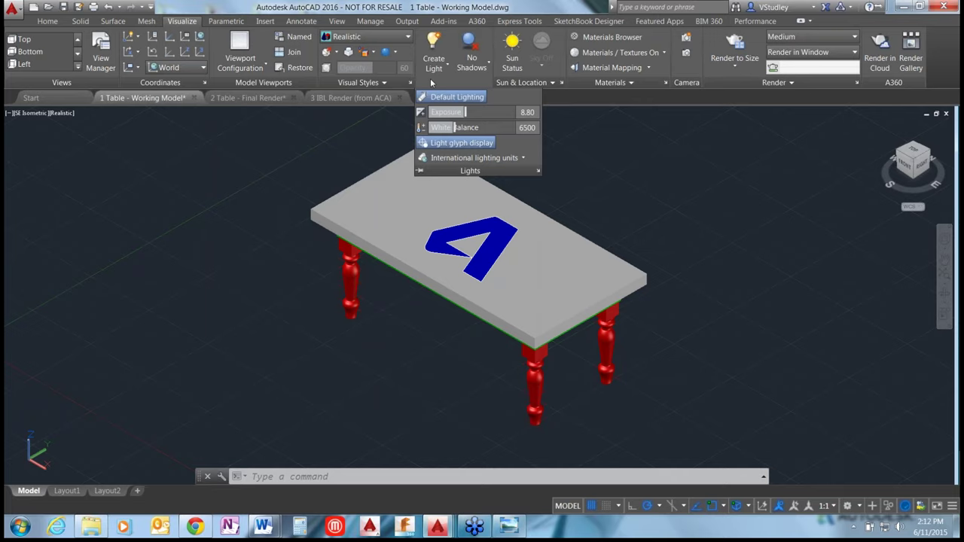
{"action": "left_click", "coordinate": [446, 68]}
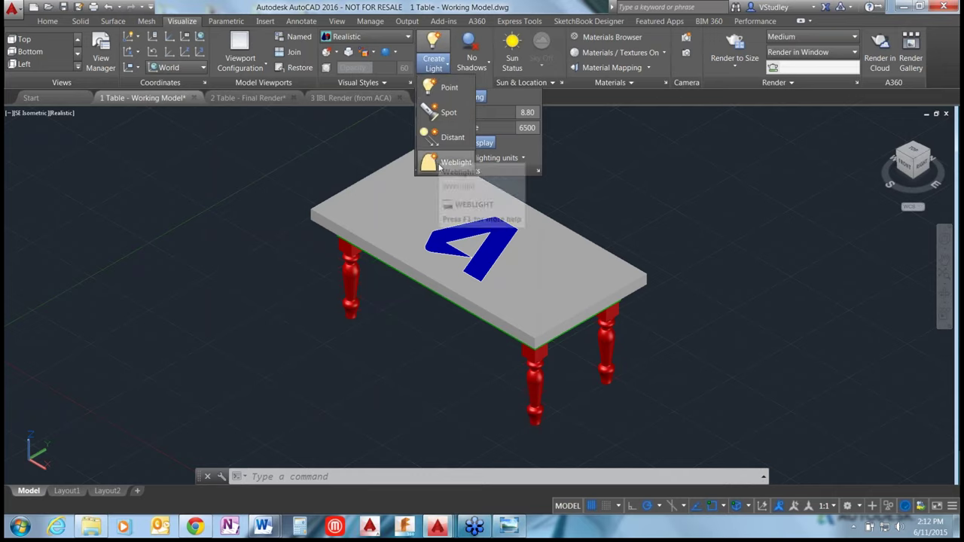
{"action": "left_click", "coordinate": [536, 152]}
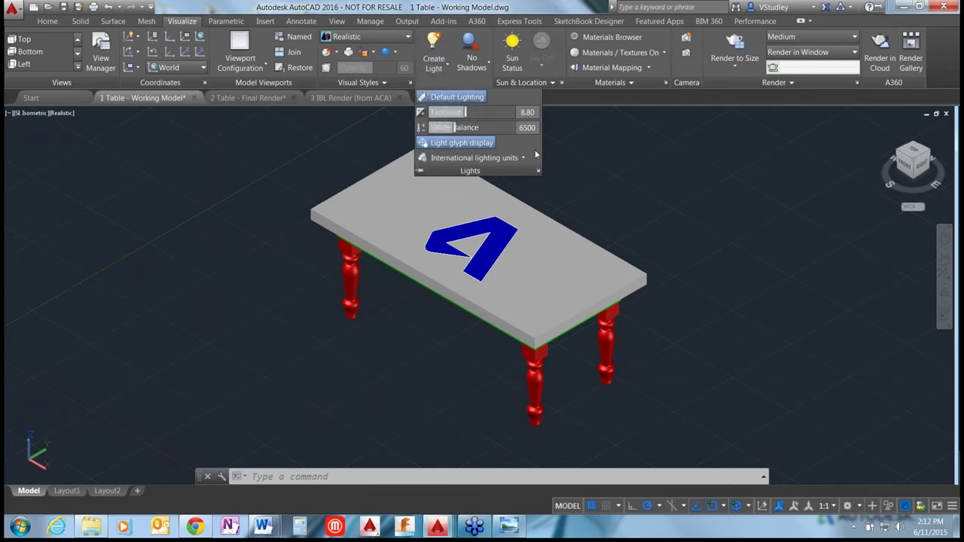
{"action": "left_click", "coordinate": [525, 158]}
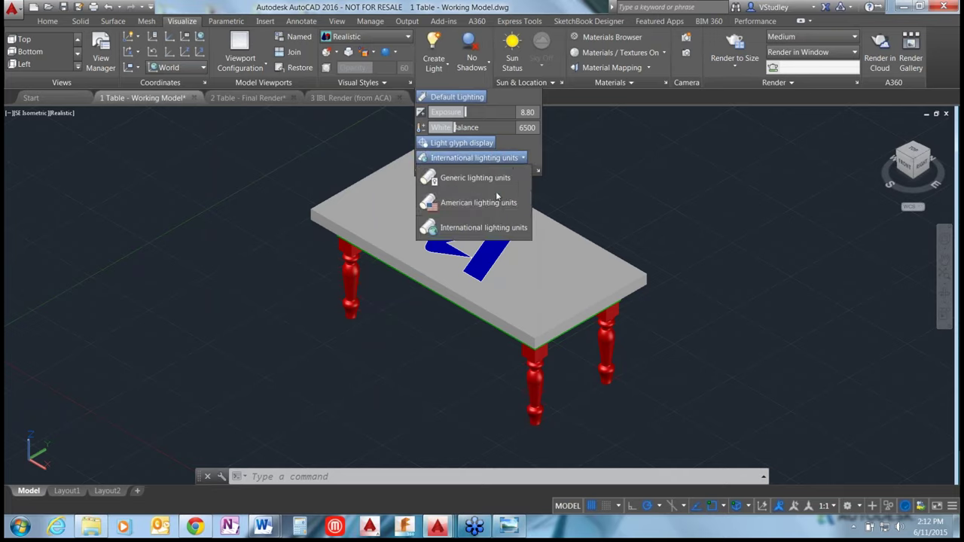
{"action": "left_click", "coordinate": [538, 153]}
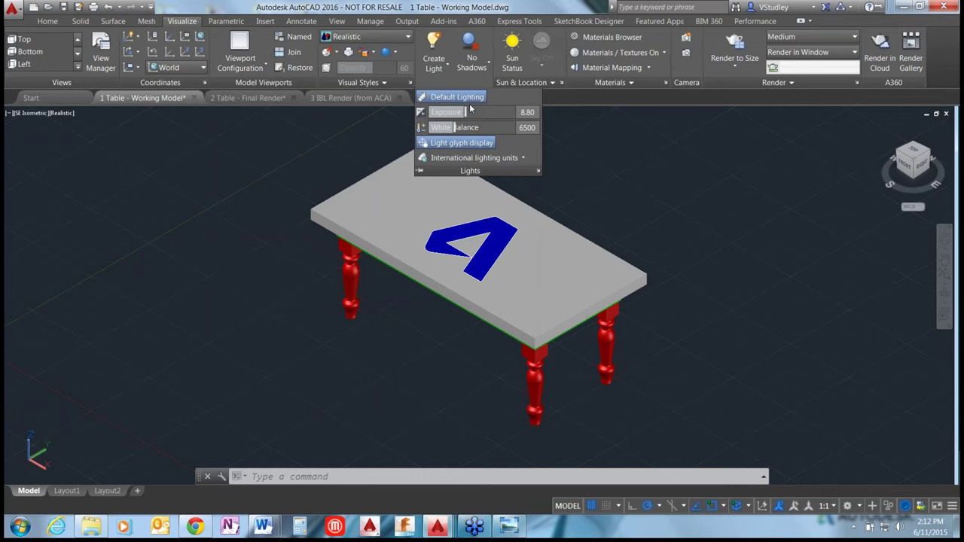
{"action": "left_click", "coordinate": [481, 67]}
{"action": "key", "text": "Escape"}
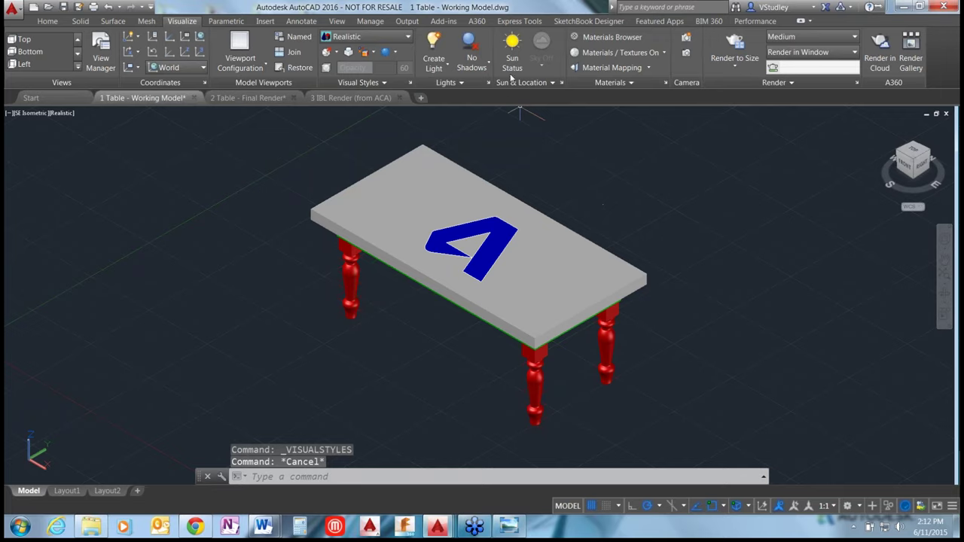
Turn sunlight on, switch off default lighting, and let exposure adjust automatically
{"action": "left_click", "coordinate": [550, 82]}
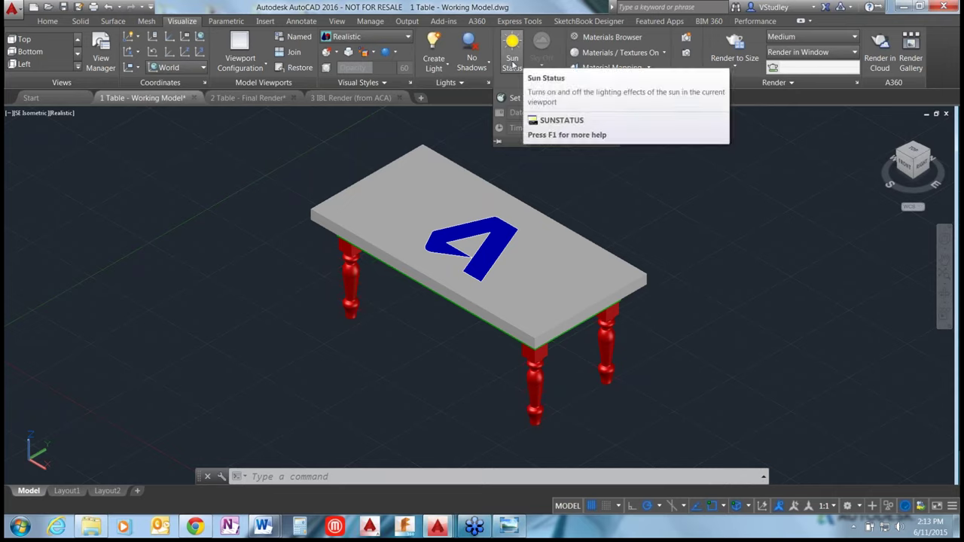
{"action": "left_click", "coordinate": [515, 58]}
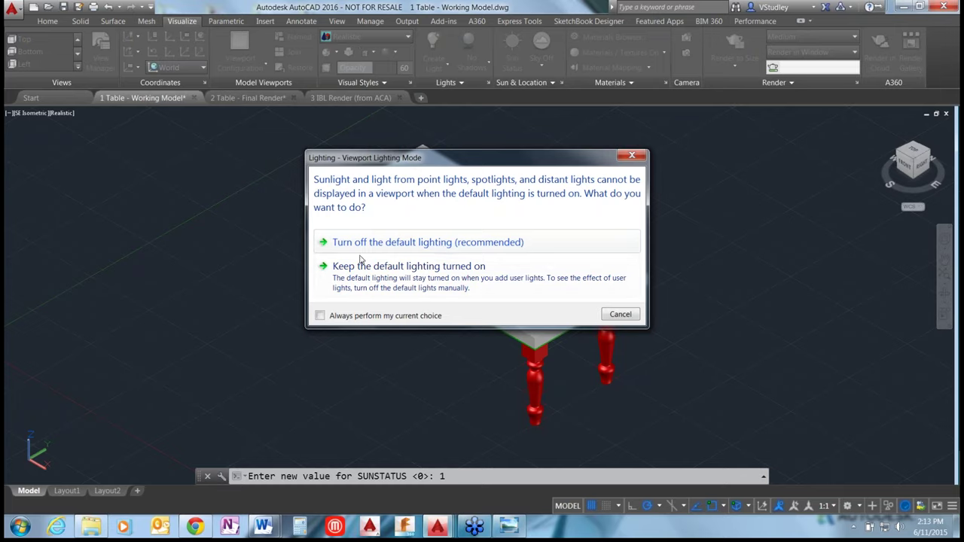
{"action": "left_click", "coordinate": [417, 242]}
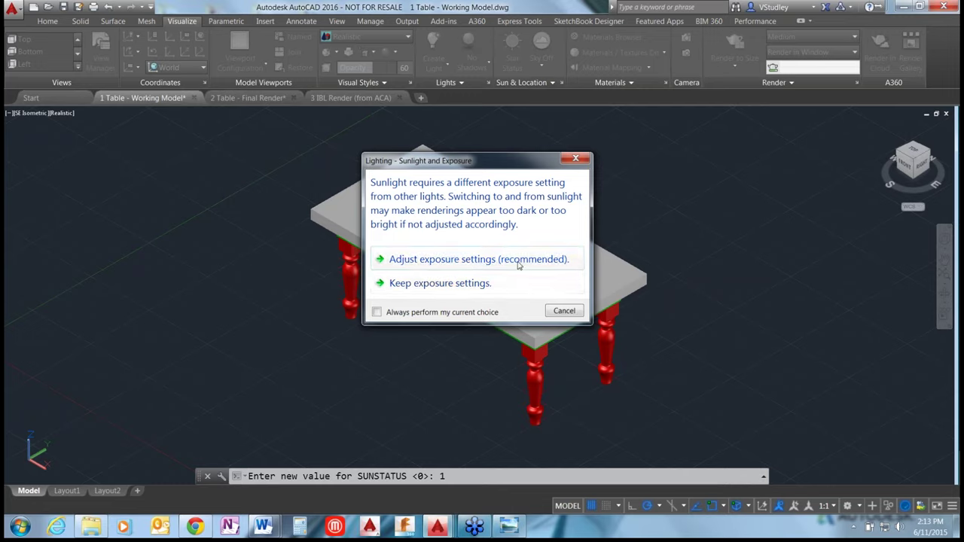
{"action": "left_click", "coordinate": [494, 260]}
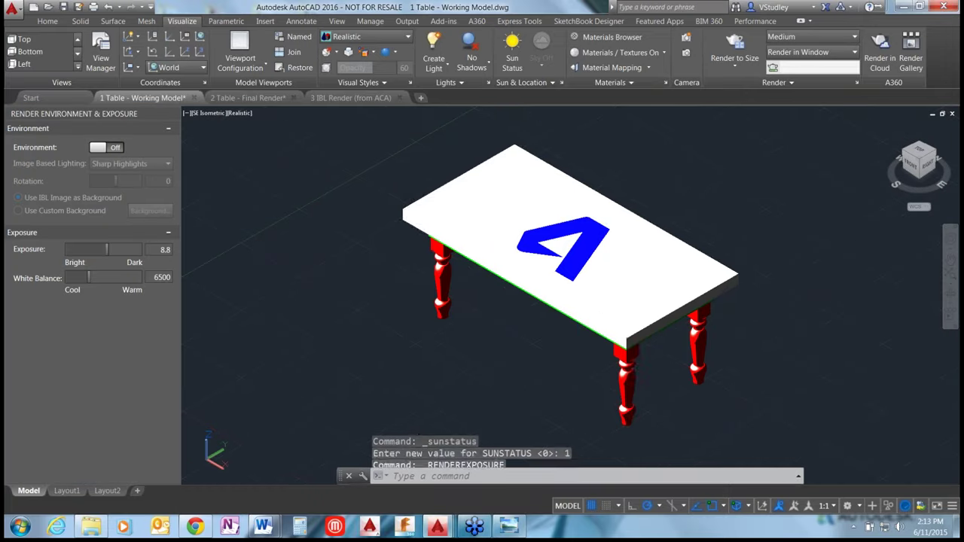
Toggle sunlight, keep exposure settings, undo the sun change, and open Sun Properties showing status Off
{"action": "left_click", "coordinate": [518, 60]}
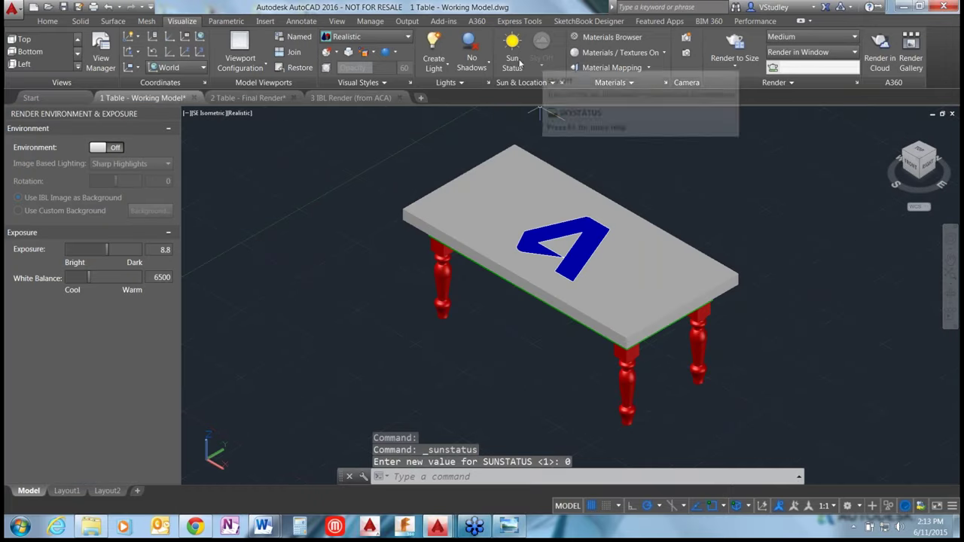
{"action": "left_click", "coordinate": [515, 59]}
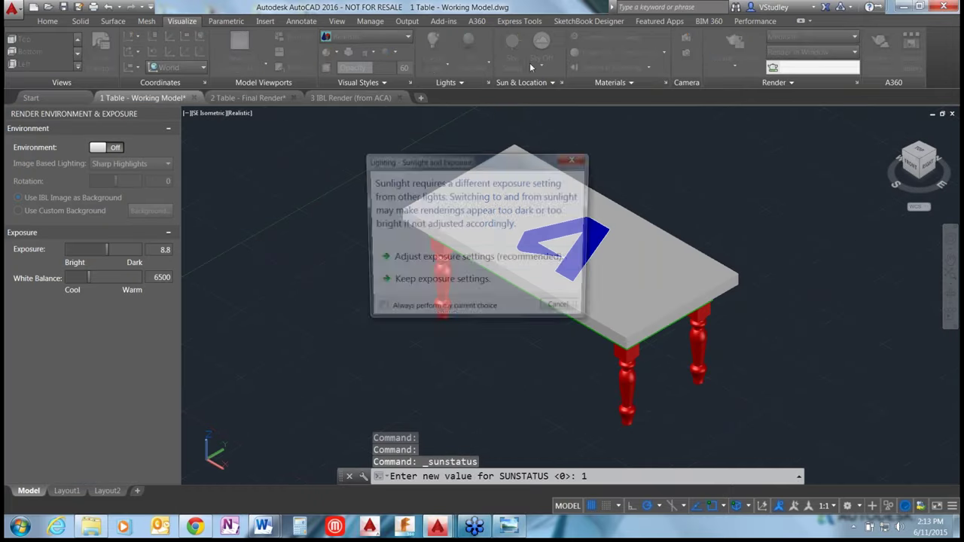
{"action": "left_click", "coordinate": [476, 283]}
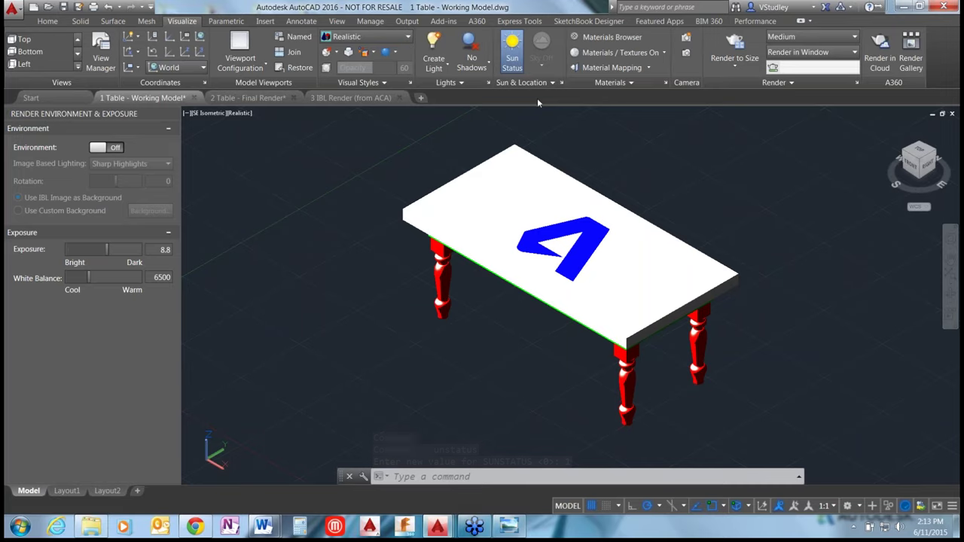
{"action": "left_click", "coordinate": [512, 57]}
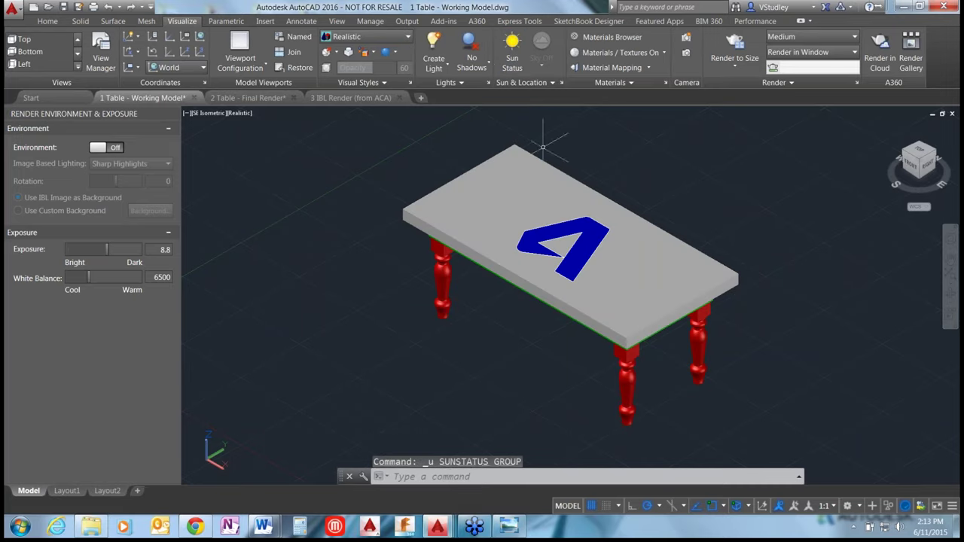
{"action": "left_click", "coordinate": [561, 83]}
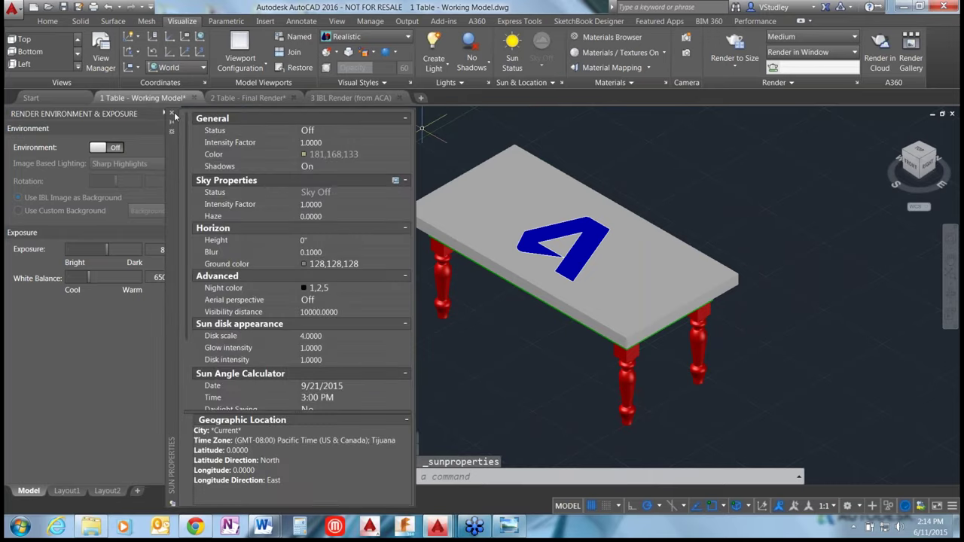
Close the Sun Properties palette and expand the Materials panel's extra options
{"action": "left_click", "coordinate": [171, 114]}
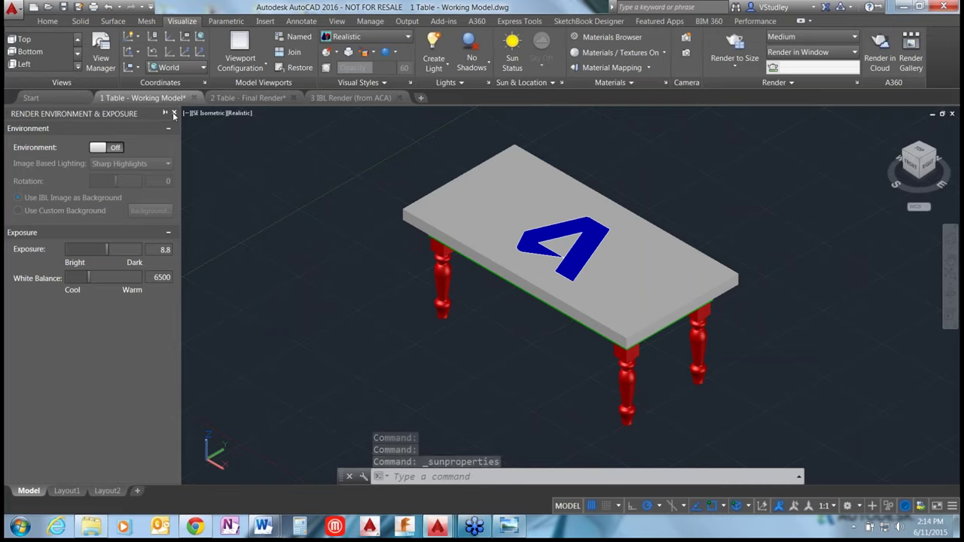
{"action": "left_click", "coordinate": [561, 82]}
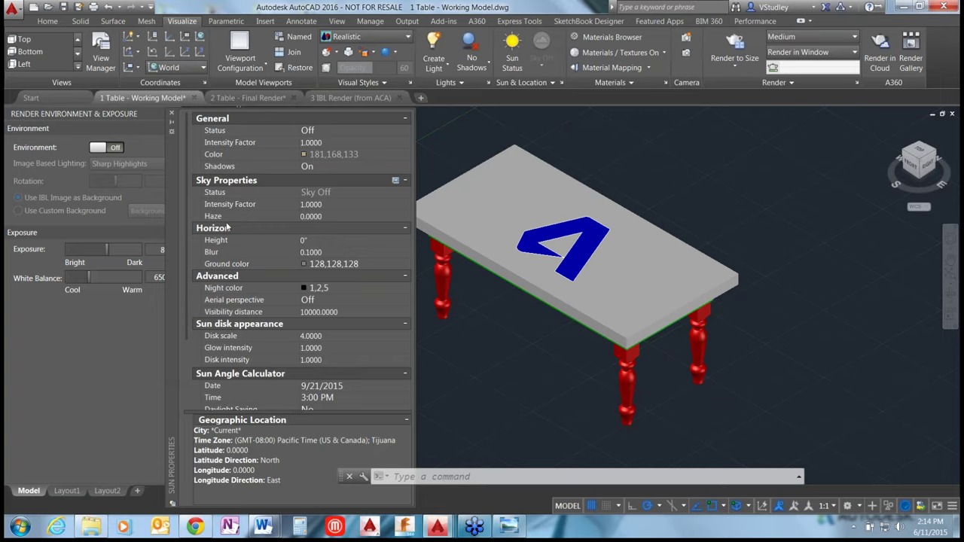
{"action": "left_click", "coordinate": [172, 115]}
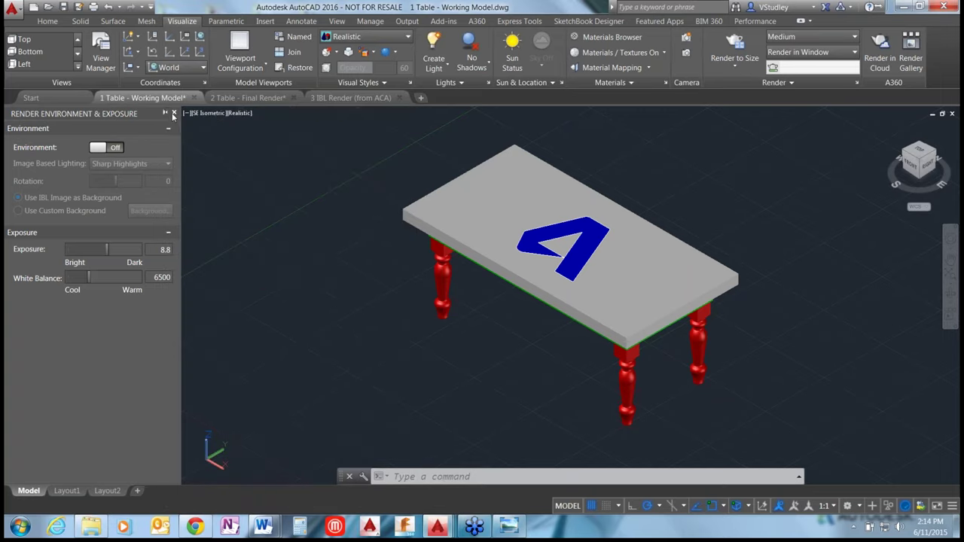
{"action": "left_click", "coordinate": [610, 85]}
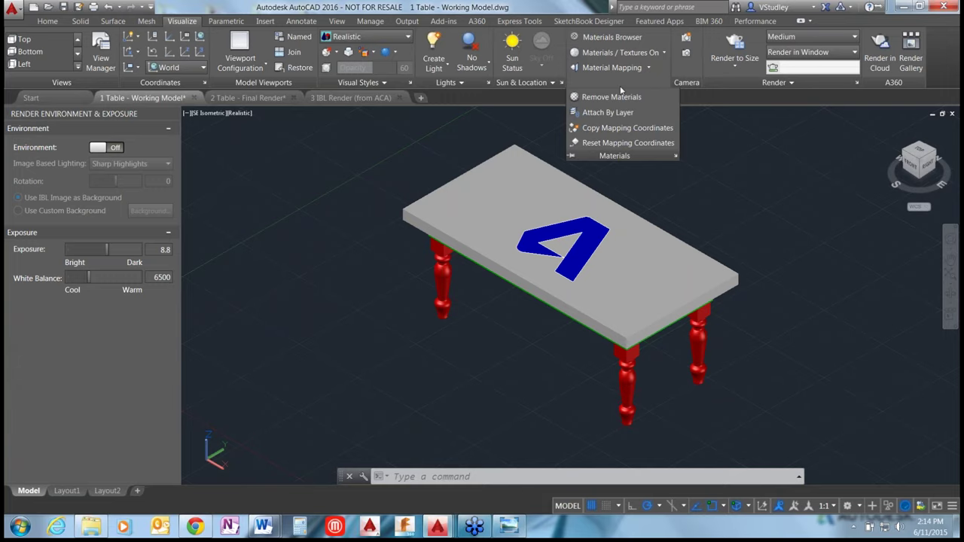
{"action": "left_click", "coordinate": [594, 38]}
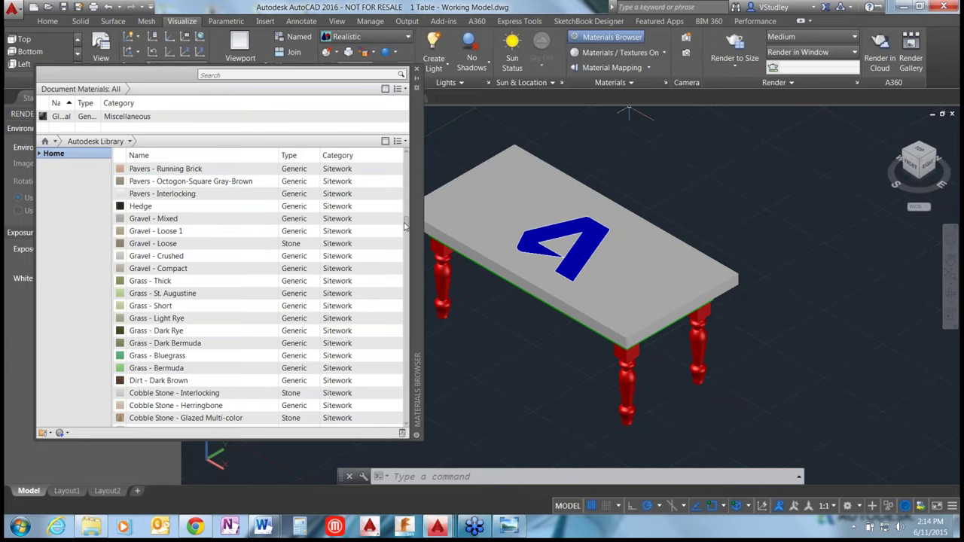
{"action": "scroll", "coordinate": [407, 279], "scroll_direction": "down", "scroll_amount": 1}
{"action": "scroll", "coordinate": [407, 280], "scroll_direction": "down", "scroll_amount": 15}
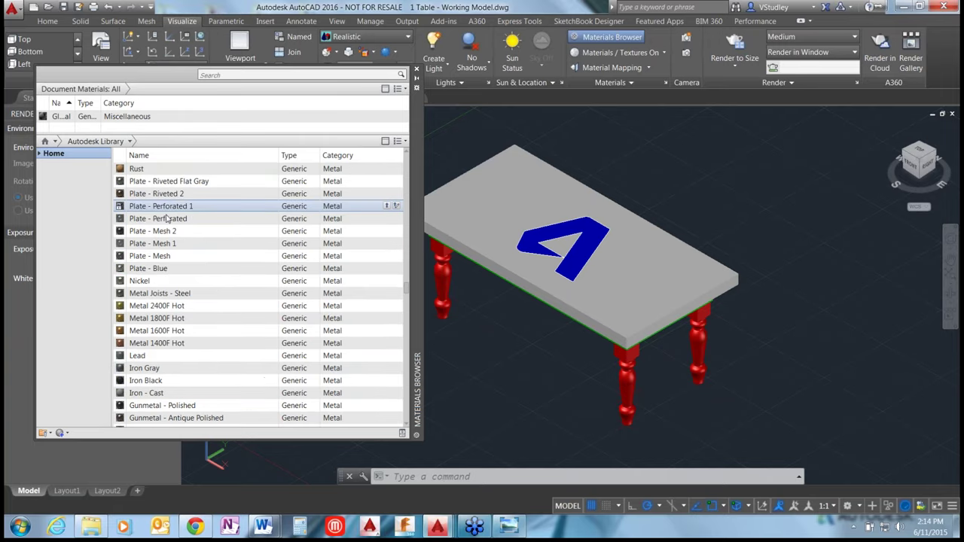
{"action": "left_click", "coordinate": [415, 69]}
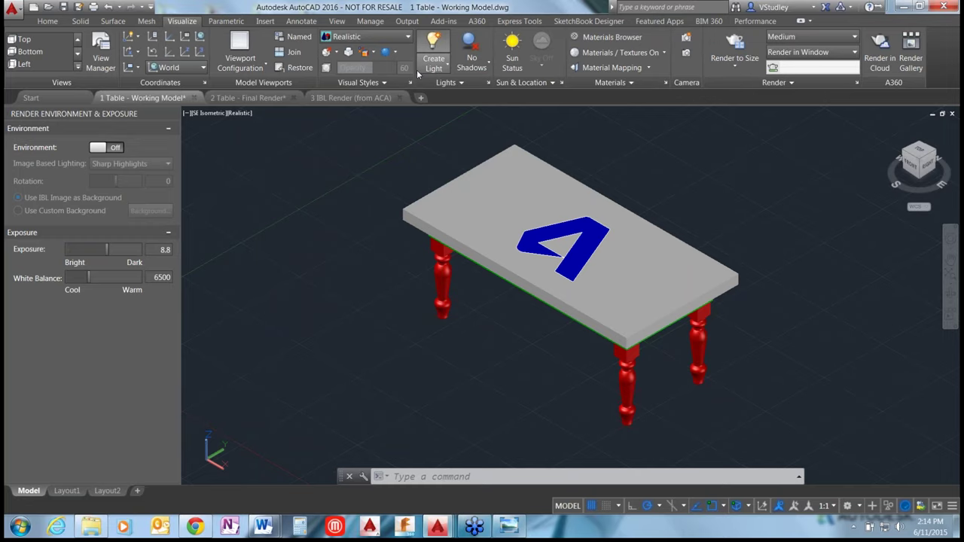
{"action": "left_click", "coordinate": [664, 54]}
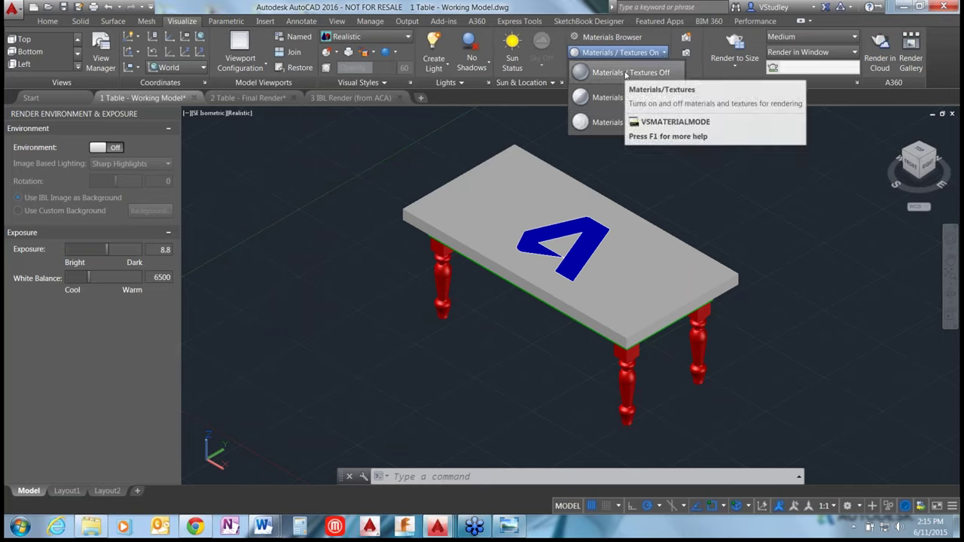
{"action": "left_click", "coordinate": [660, 52]}
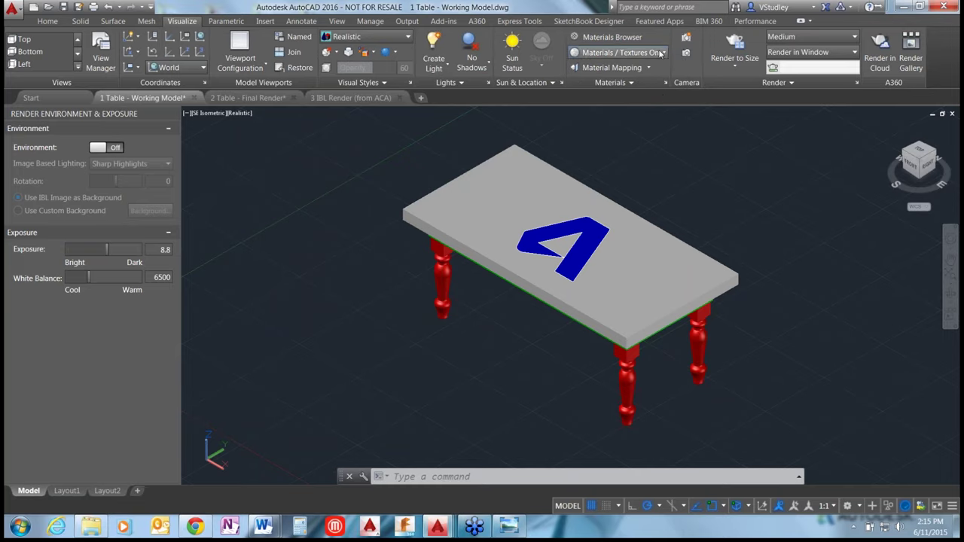
{"action": "left_click", "coordinate": [630, 80]}
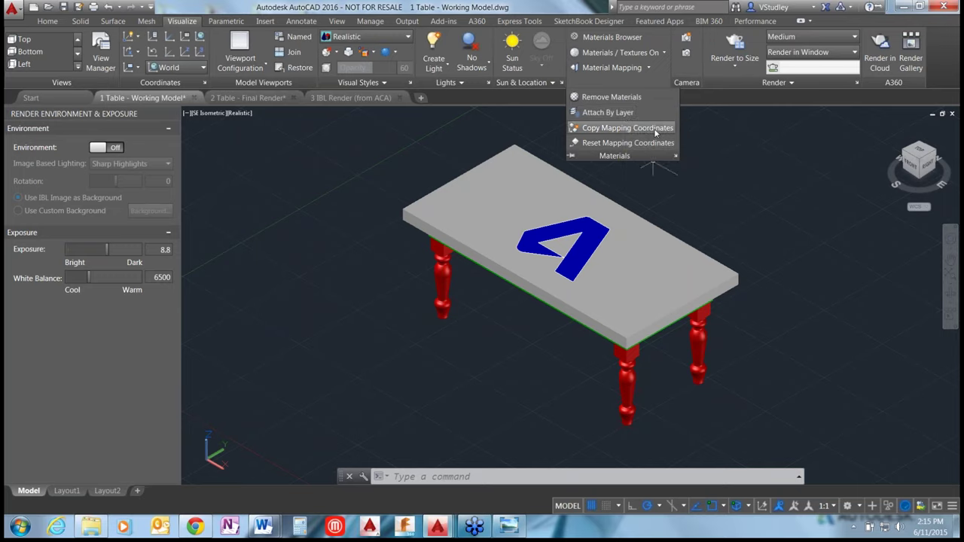
{"action": "left_click", "coordinate": [757, 169]}
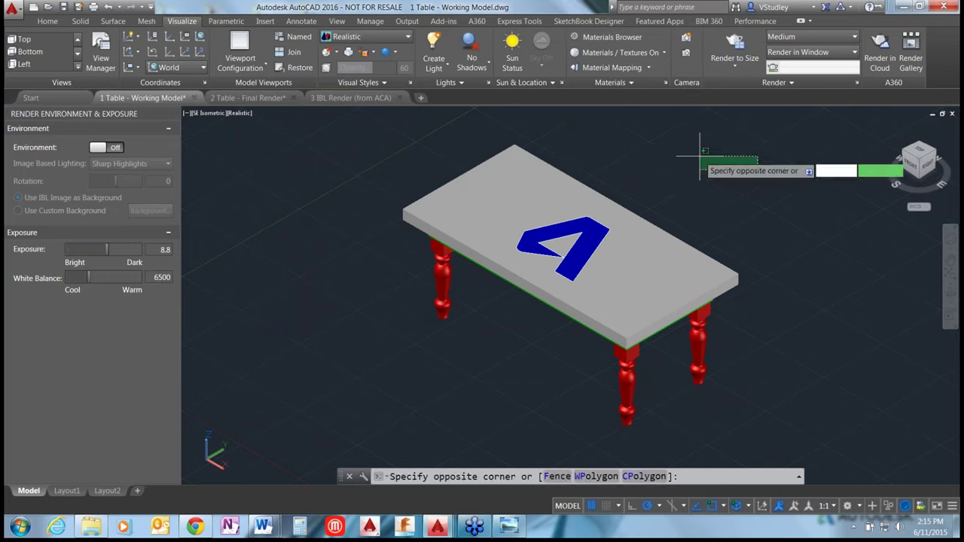
{"action": "left_click", "coordinate": [722, 170]}
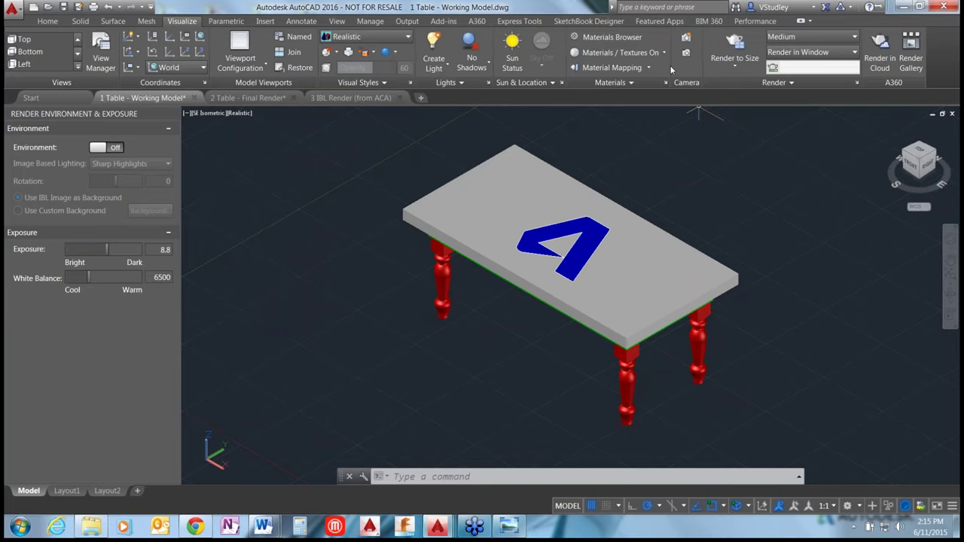
Check the Render to Size list, keep the Medium render preset, and expand the Render panel options
{"action": "left_click", "coordinate": [741, 66]}
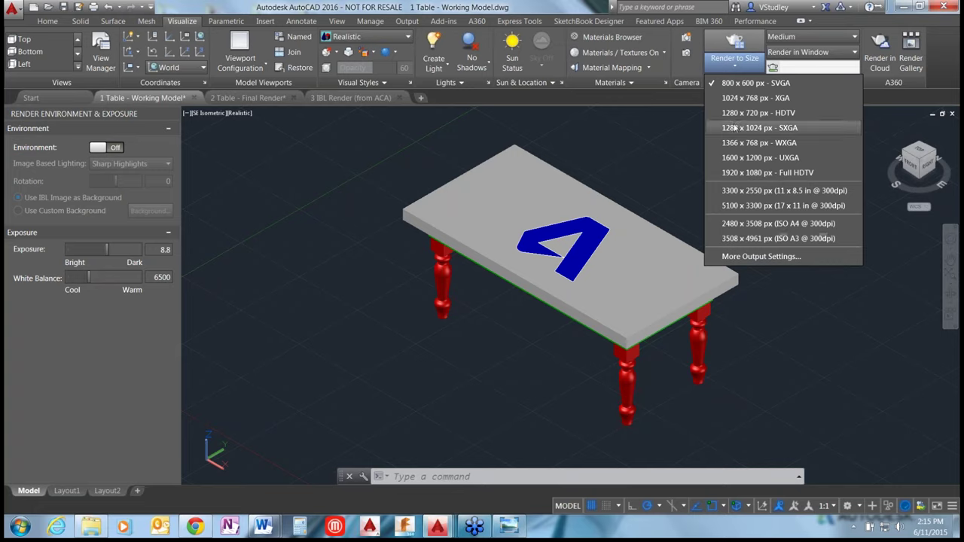
{"action": "left_click", "coordinate": [752, 98]}
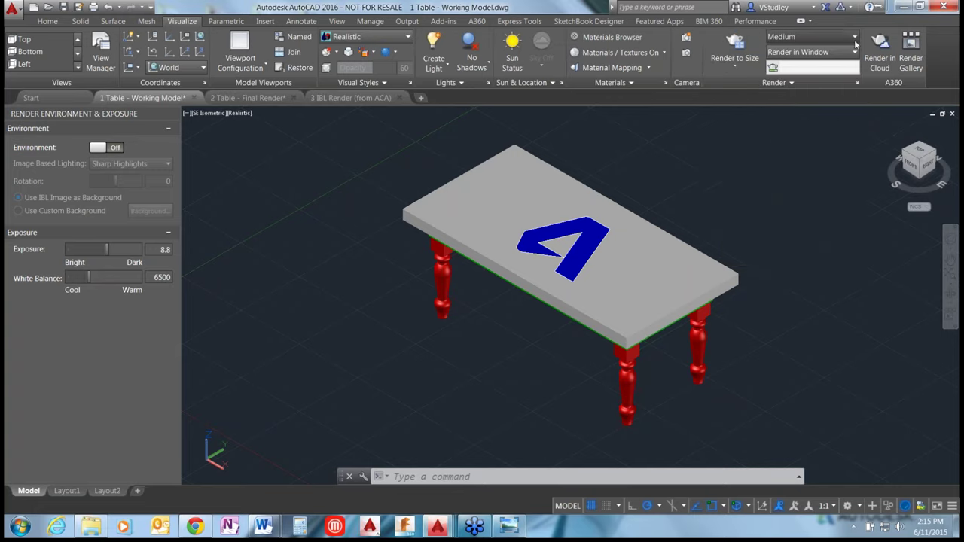
{"action": "left_click", "coordinate": [854, 37]}
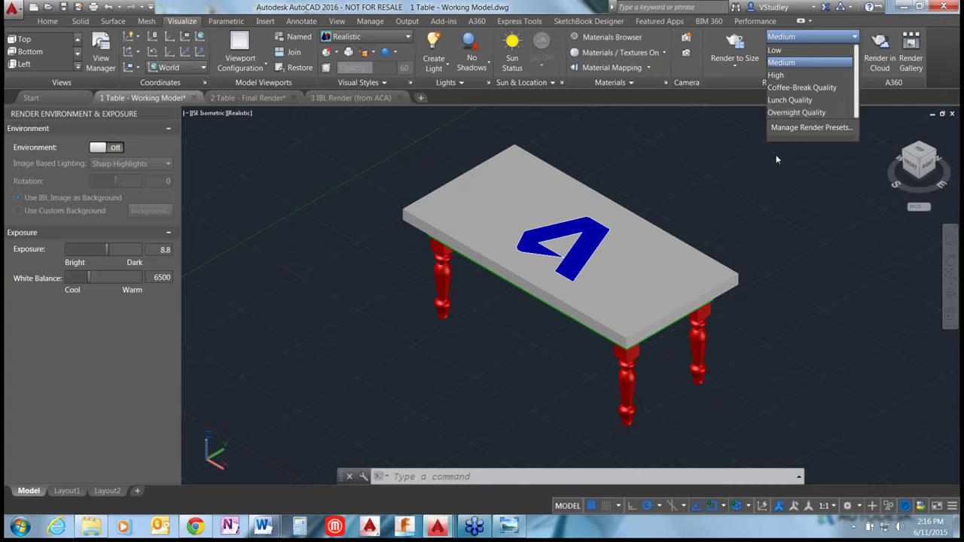
{"action": "left_click", "coordinate": [783, 174]}
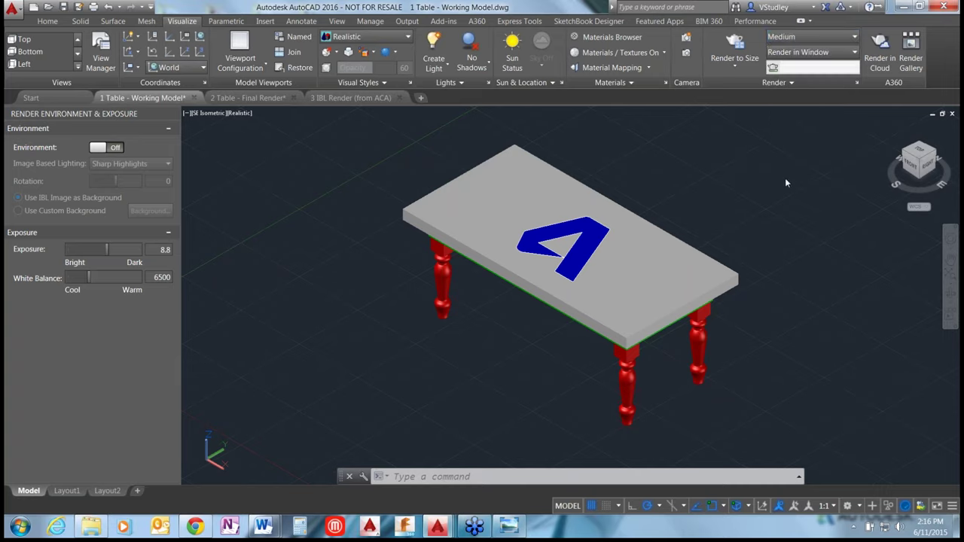
{"action": "left_click", "coordinate": [792, 89]}
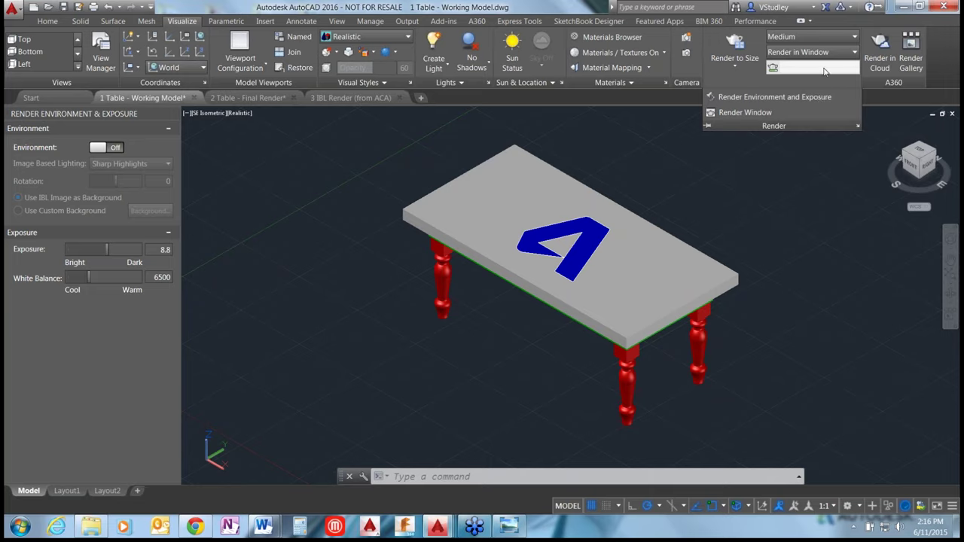
Toggle the Render Environment & Exposure palette off, back on, then close it
{"action": "left_click", "coordinate": [753, 98]}
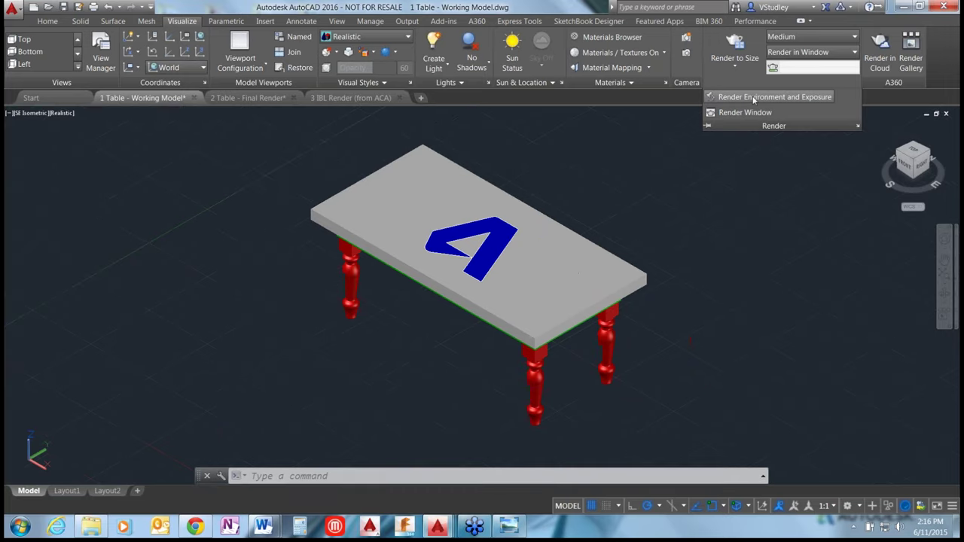
{"action": "left_click", "coordinate": [768, 99]}
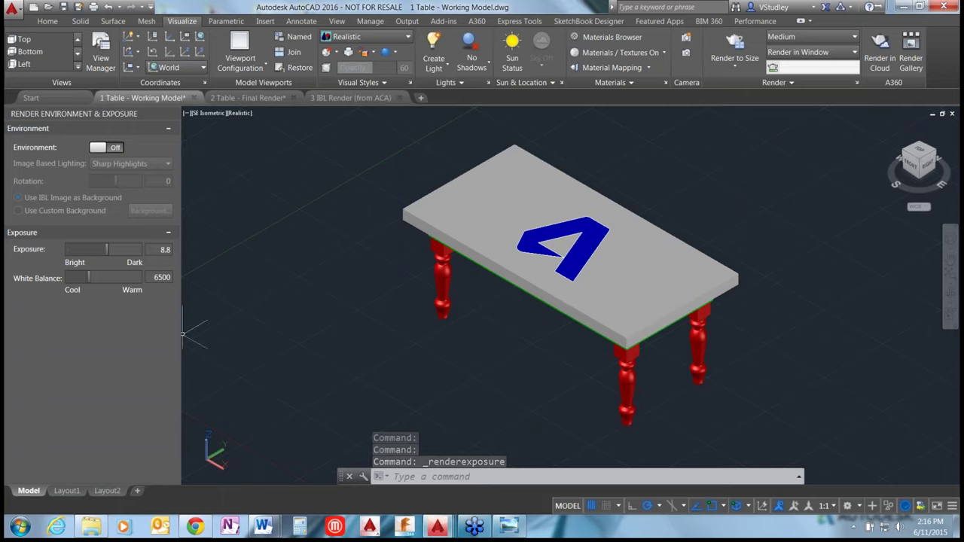
{"action": "left_click", "coordinate": [174, 113]}
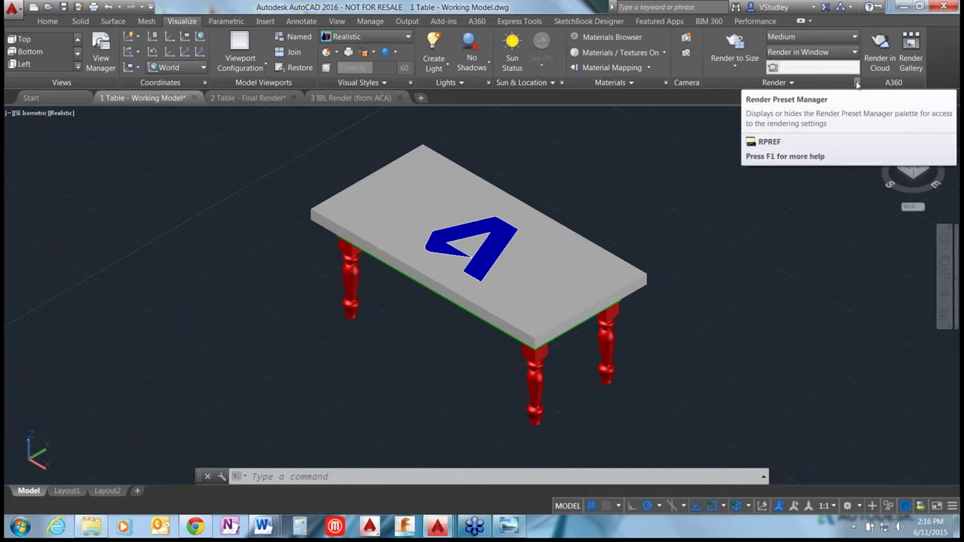
Review Render Size and Current Preset in Render Presets Manager, keeping Medium, then close it
{"action": "left_click", "coordinate": [856, 83]}
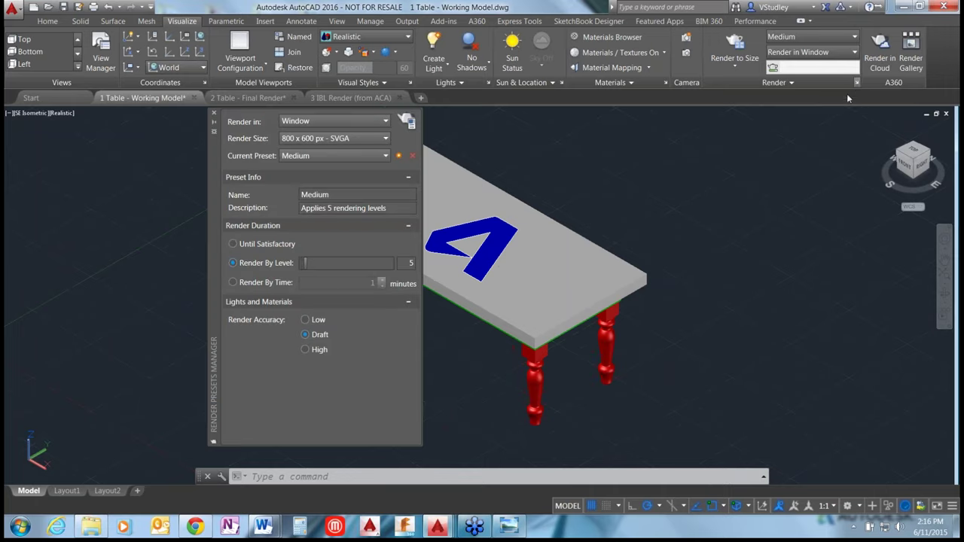
{"action": "left_click", "coordinate": [543, 290]}
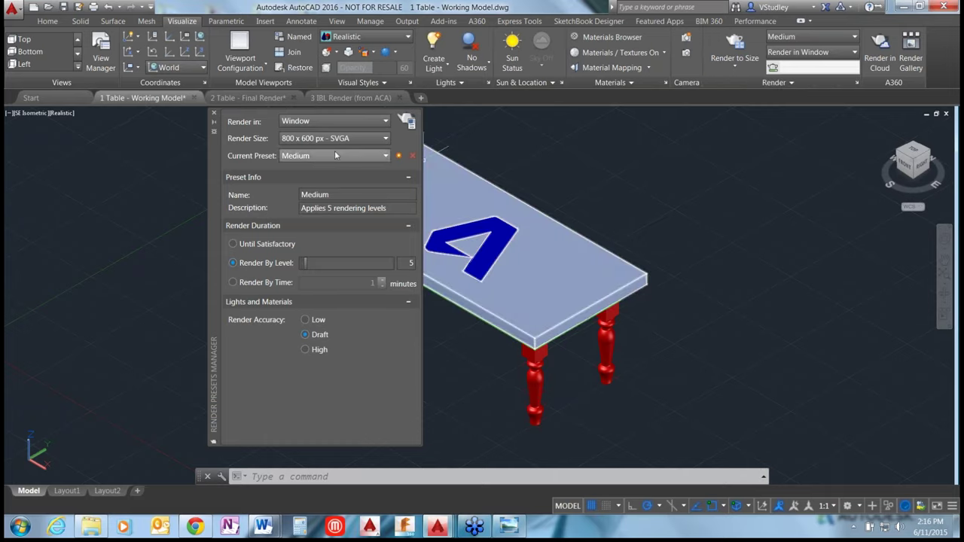
{"action": "left_click", "coordinate": [385, 139]}
{"action": "left_click", "coordinate": [384, 141]}
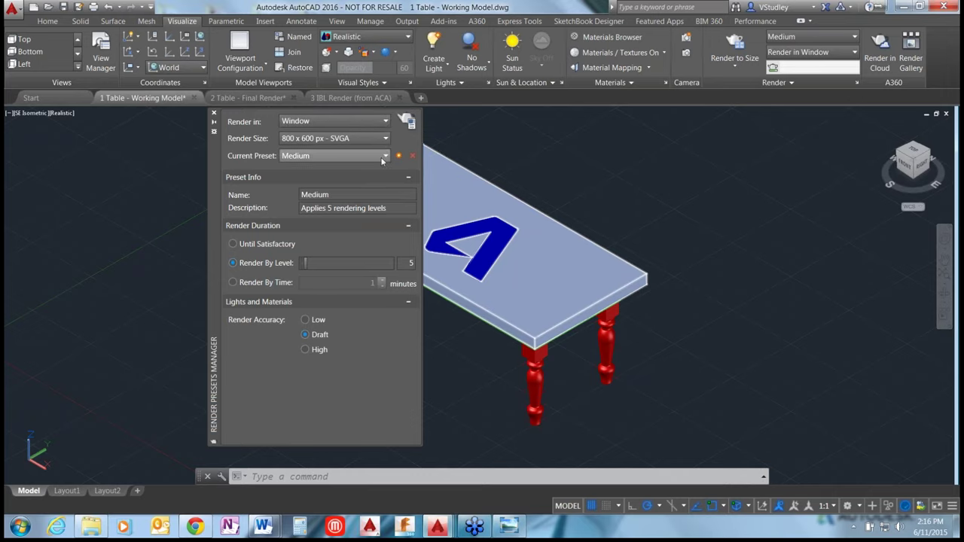
{"action": "left_click", "coordinate": [384, 156]}
{"action": "left_click", "coordinate": [382, 157]}
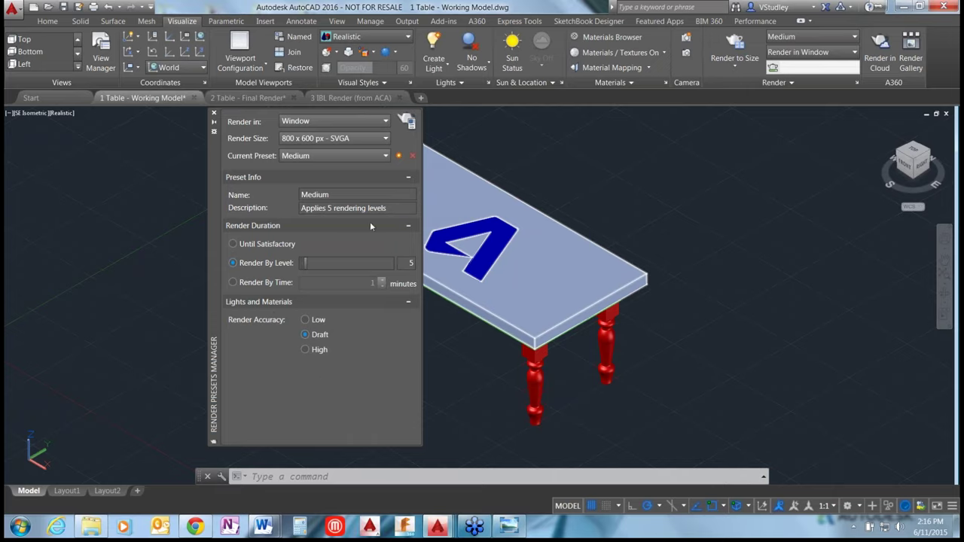
{"action": "left_click", "coordinate": [213, 115]}
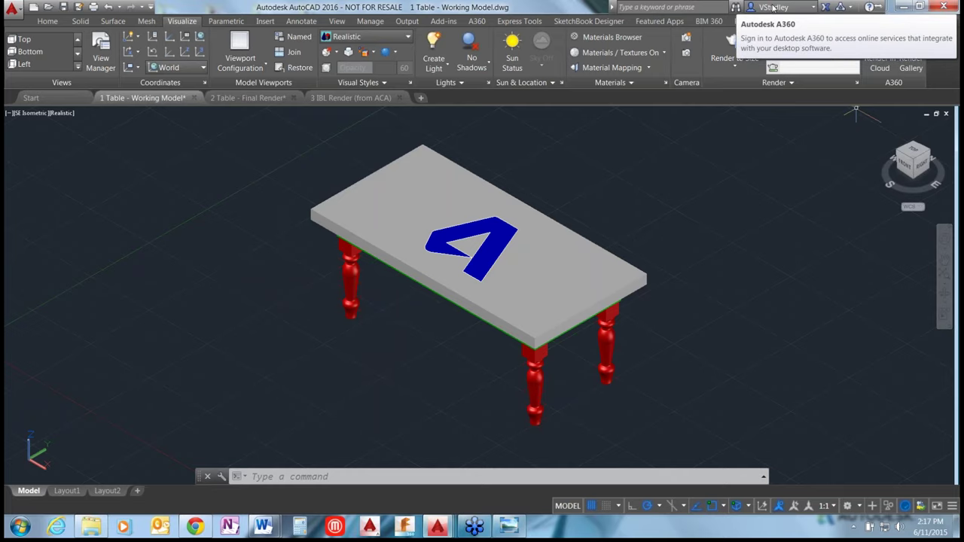
Dock the command line along the bottom and restore the saved render in Photo Viewer
{"action": "left_click", "coordinate": [813, 8]}
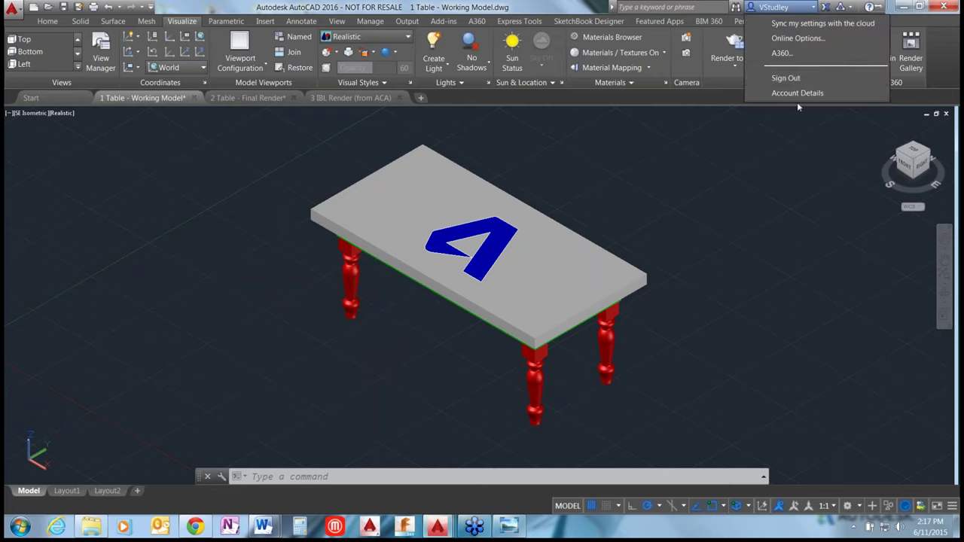
{"action": "left_click", "coordinate": [758, 173]}
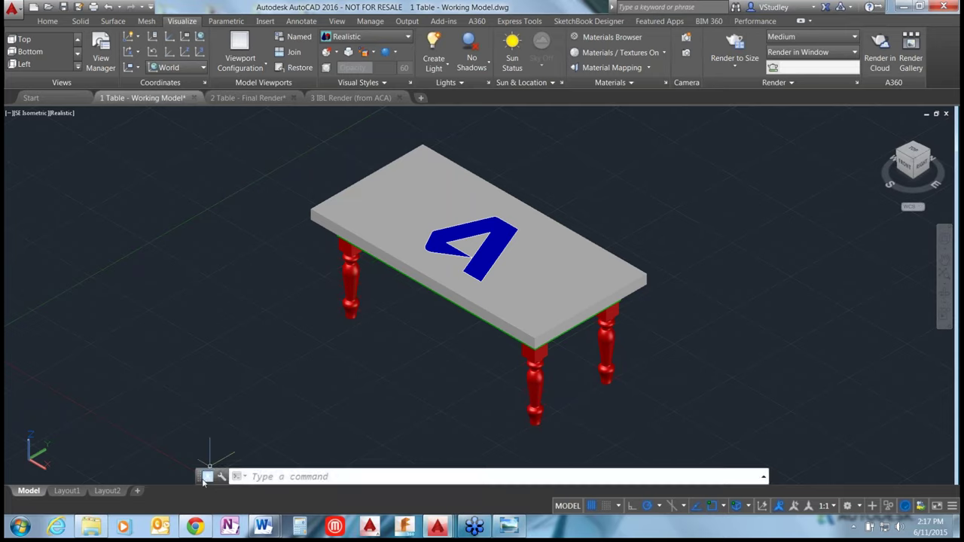
{"action": "left_click_drag", "start_coordinate": [199, 479], "coordinate": [196, 489]}
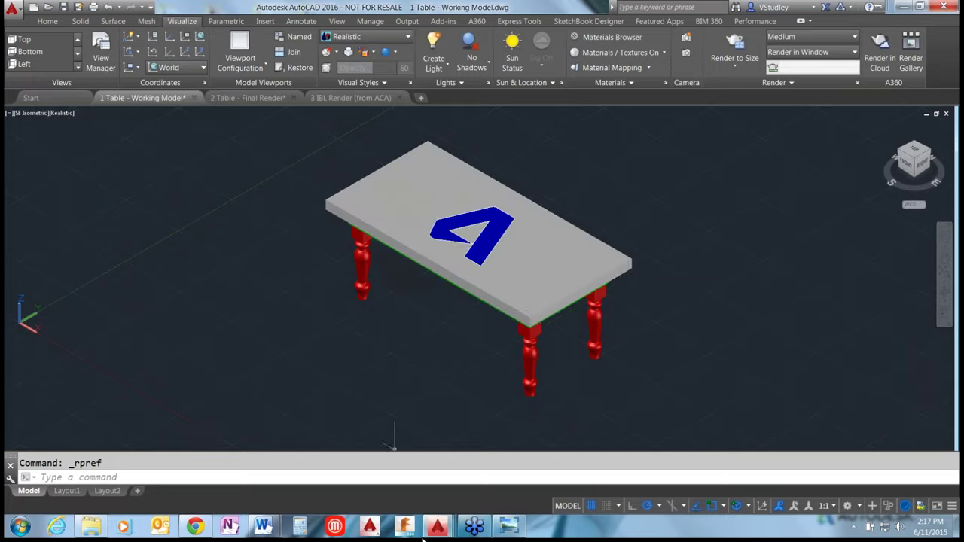
{"action": "left_click", "coordinate": [509, 526]}
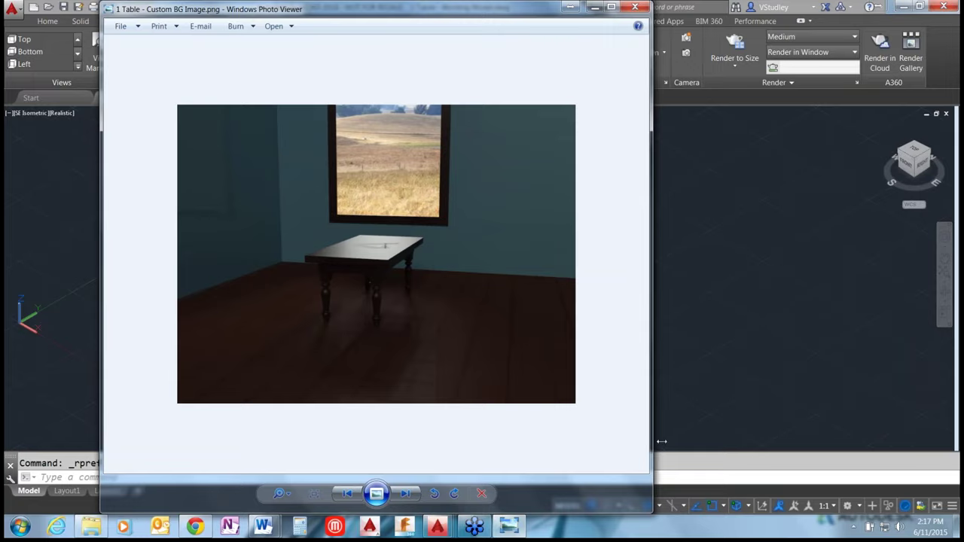
Widen Photo Viewer, page through all saved table and house renders, then close it
{"action": "left_click_drag", "start_coordinate": [649, 444], "coordinate": [881, 423]}
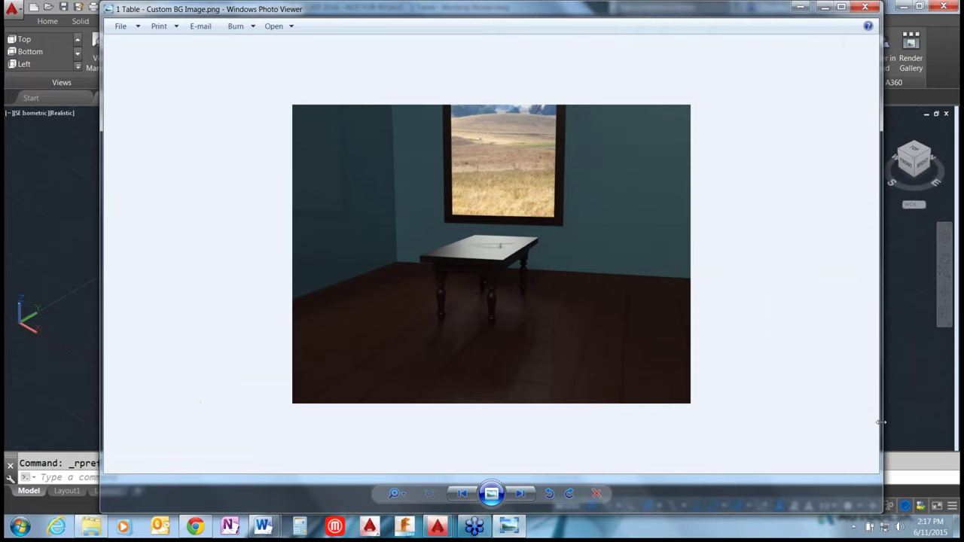
{"action": "left_click", "coordinate": [530, 494]}
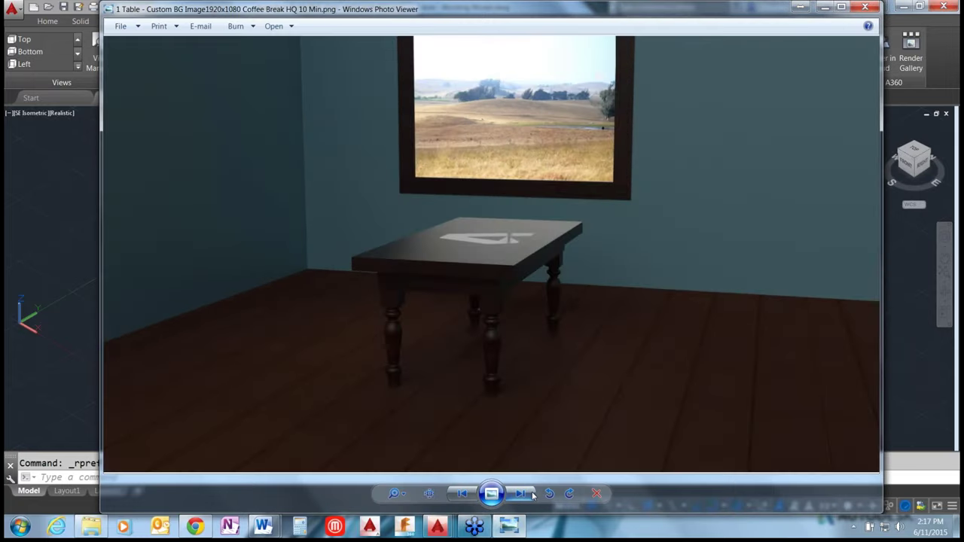
{"action": "left_click", "coordinate": [533, 493]}
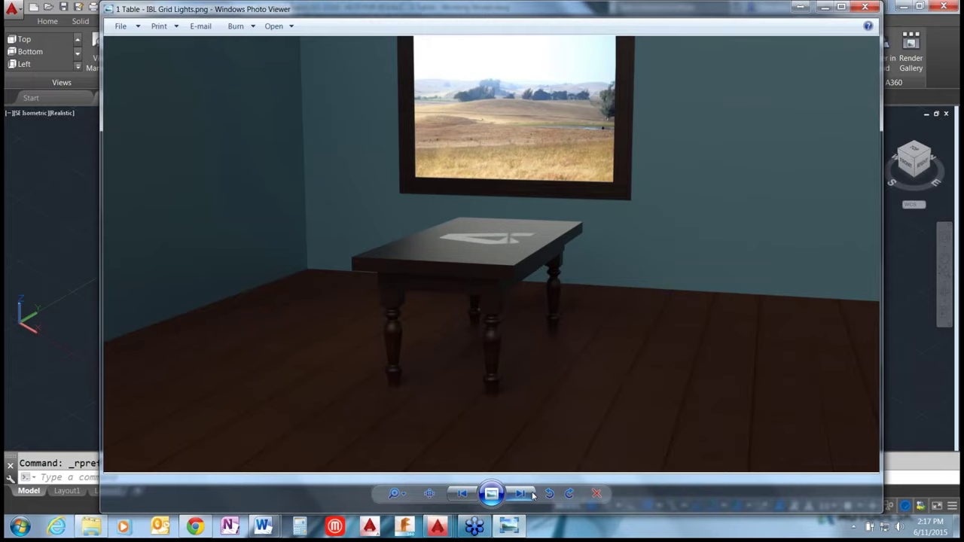
{"action": "left_click", "coordinate": [532, 493]}
{"action": "left_click", "coordinate": [532, 493]}
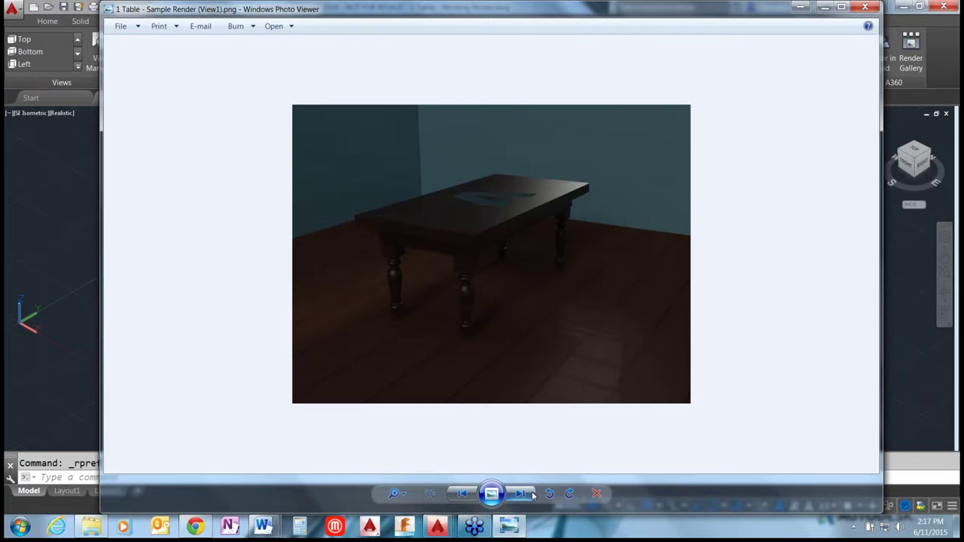
{"action": "left_click", "coordinate": [533, 493]}
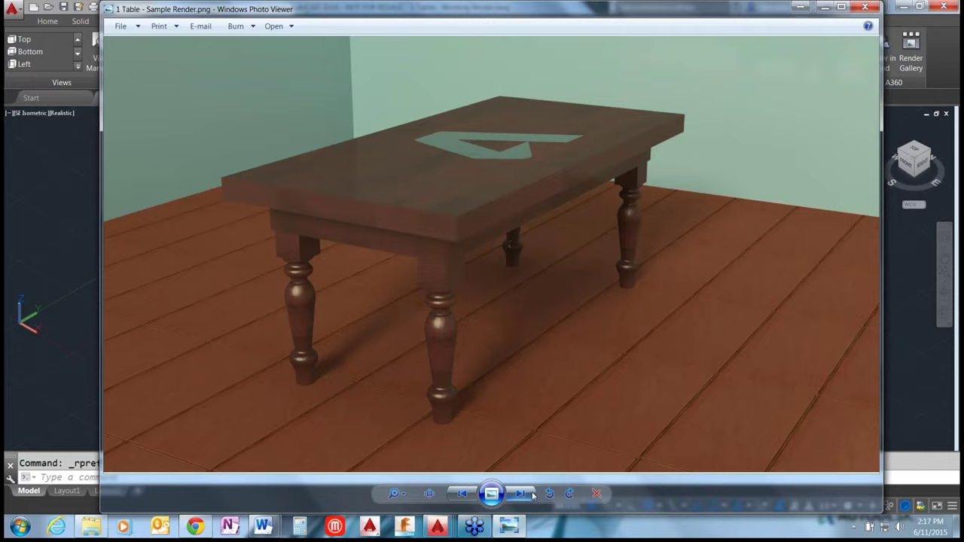
{"action": "left_click", "coordinate": [532, 493]}
{"action": "left_click", "coordinate": [532, 493]}
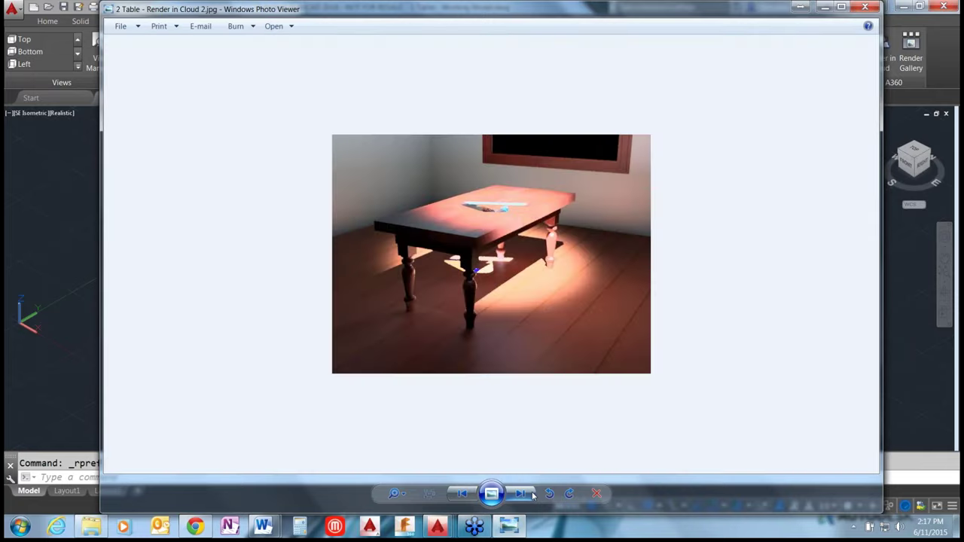
{"action": "left_click", "coordinate": [532, 494]}
{"action": "left_click", "coordinate": [532, 493]}
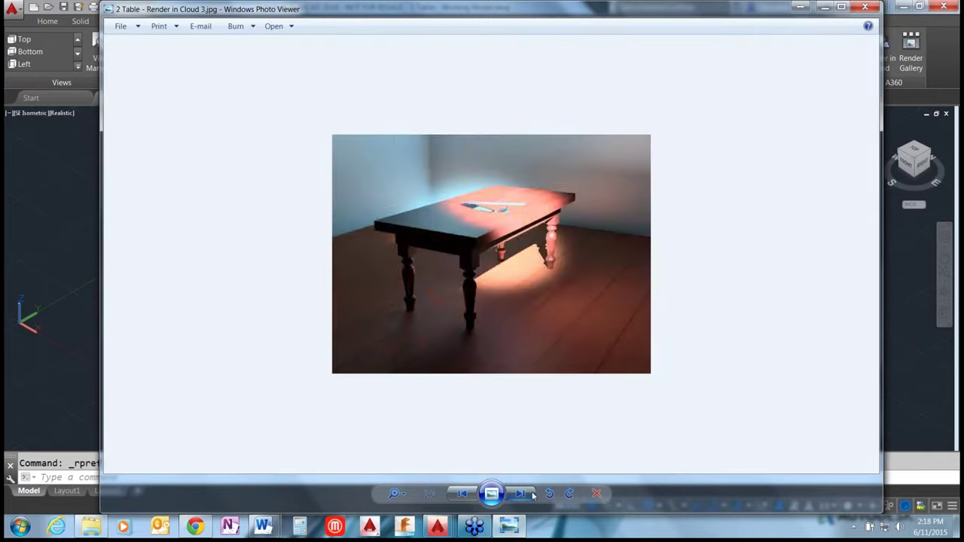
{"action": "left_click", "coordinate": [532, 493]}
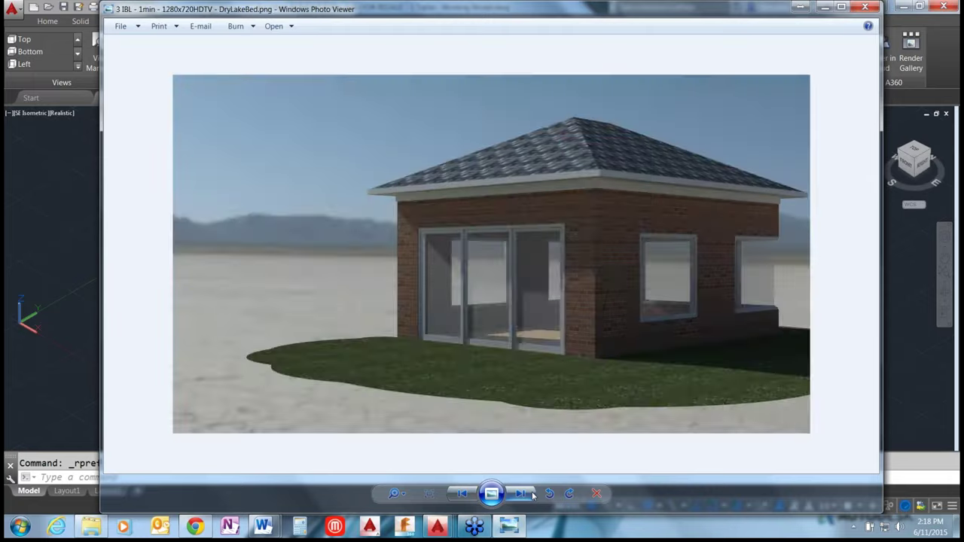
{"action": "left_click", "coordinate": [532, 493]}
{"action": "left_click", "coordinate": [532, 493]}
{"action": "left_click", "coordinate": [532, 493]}
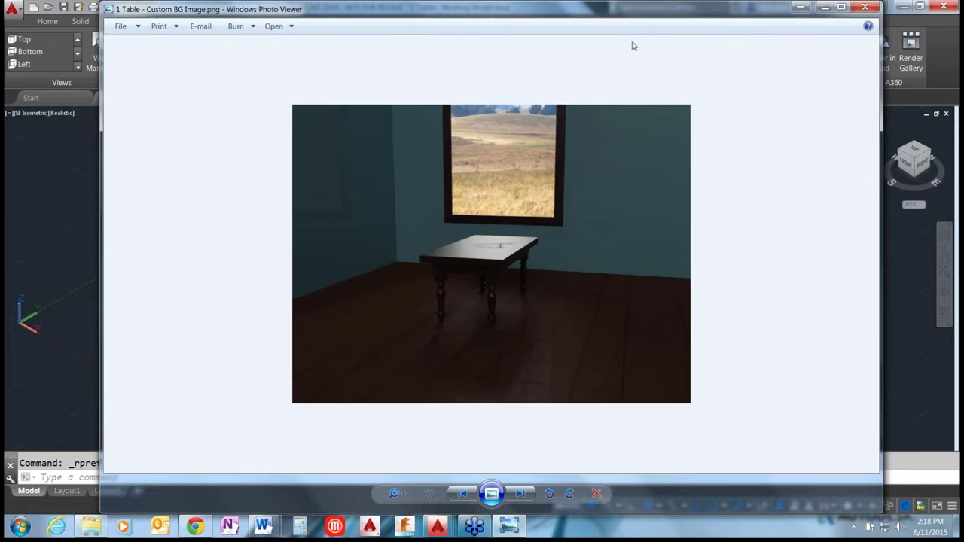
{"action": "left_click", "coordinate": [864, 7]}
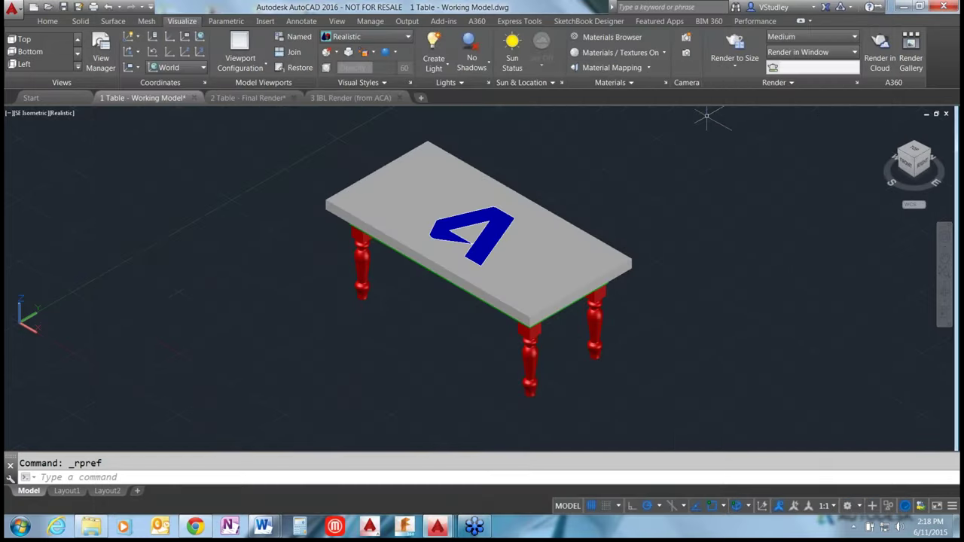
Switch to the Top view, centre the table, and bring up the Home tools
{"action": "left_click", "coordinate": [700, 135]}
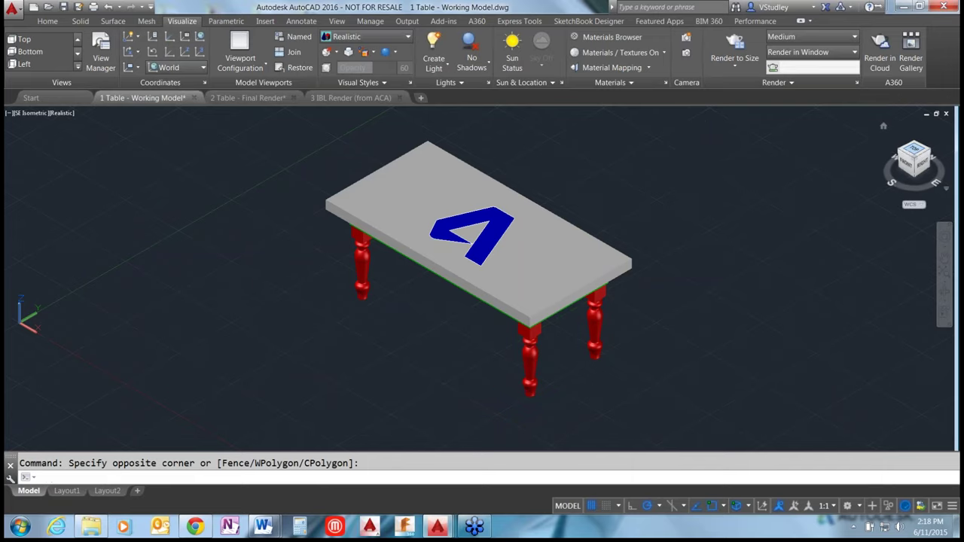
{"action": "left_click", "coordinate": [913, 153]}
{"action": "scroll", "coordinate": [710, 131], "scroll_direction": "down", "scroll_amount": 3}
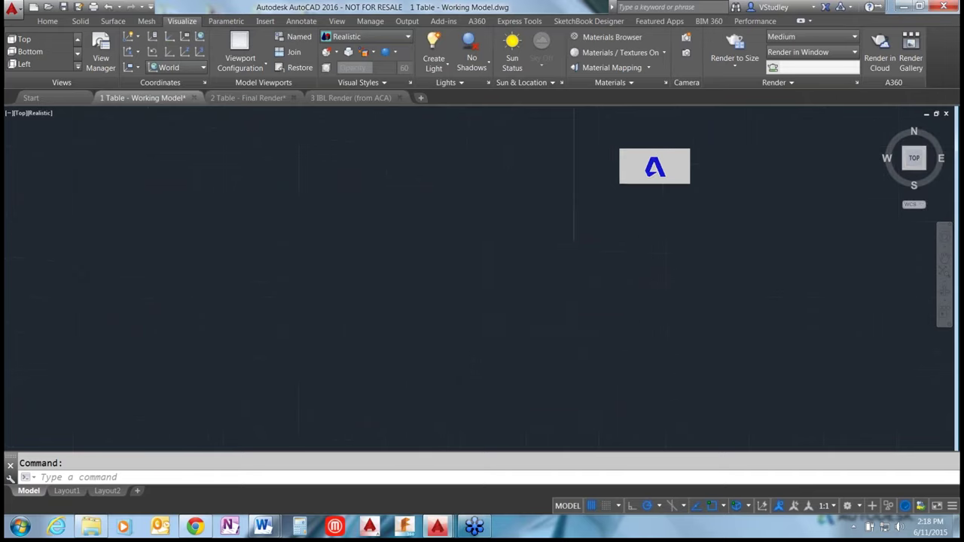
{"action": "middle_click_drag", "start_coordinate": [748, 217], "coordinate": [675, 316]}
{"action": "scroll", "coordinate": [662, 314], "scroll_direction": "up", "scroll_amount": 2}
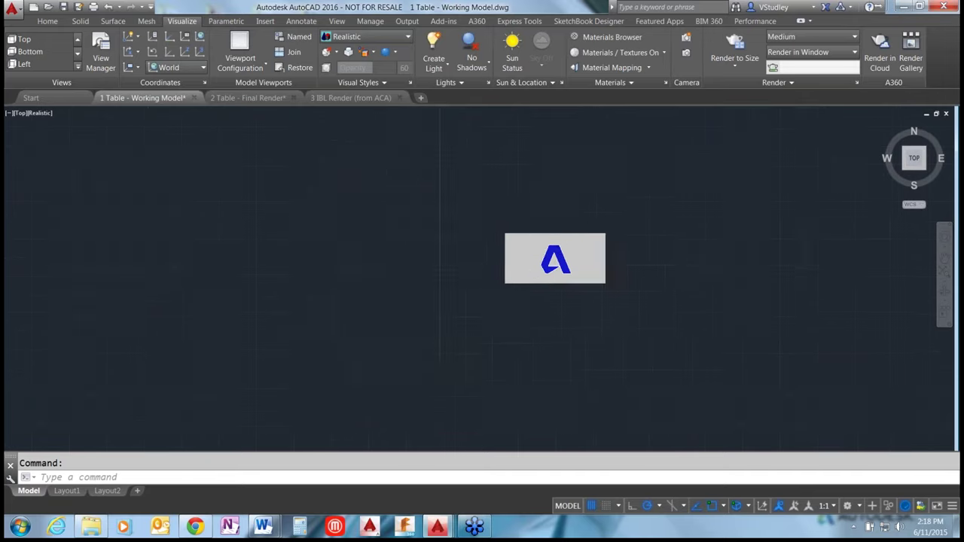
{"action": "middle_click_drag", "start_coordinate": [685, 272], "coordinate": [708, 302]}
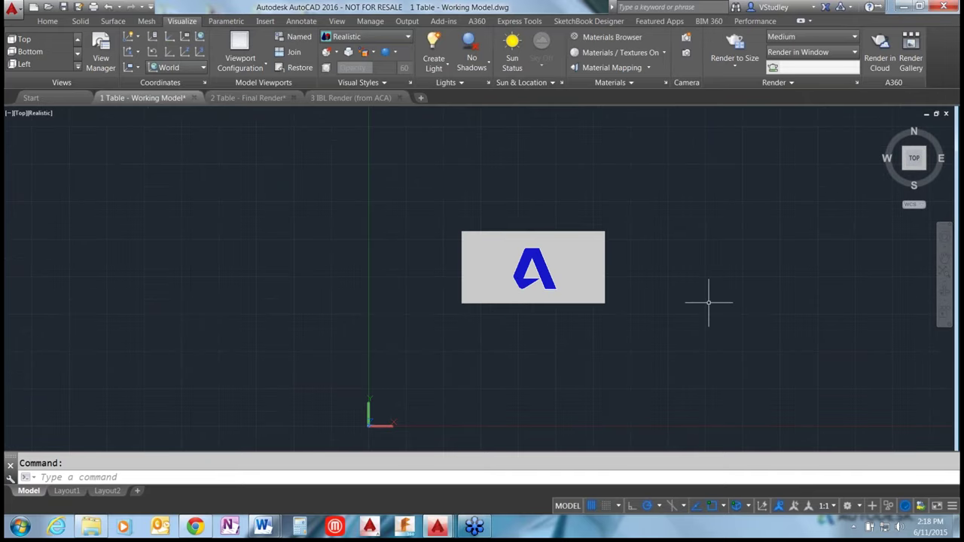
{"action": "left_click", "coordinate": [47, 21]}
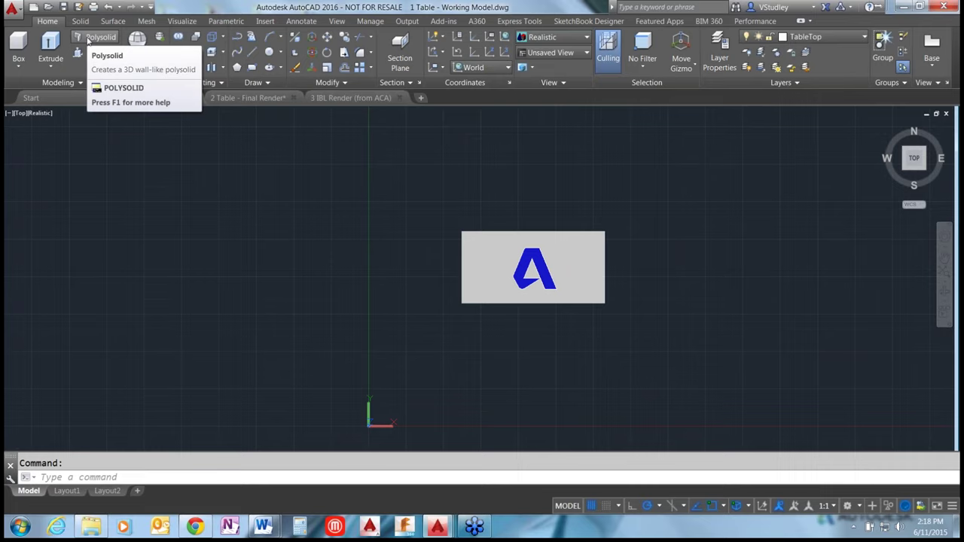
Start Polysolid at 0,0, cancel it, and restart it awaiting a start point
{"action": "left_click", "coordinate": [88, 39]}
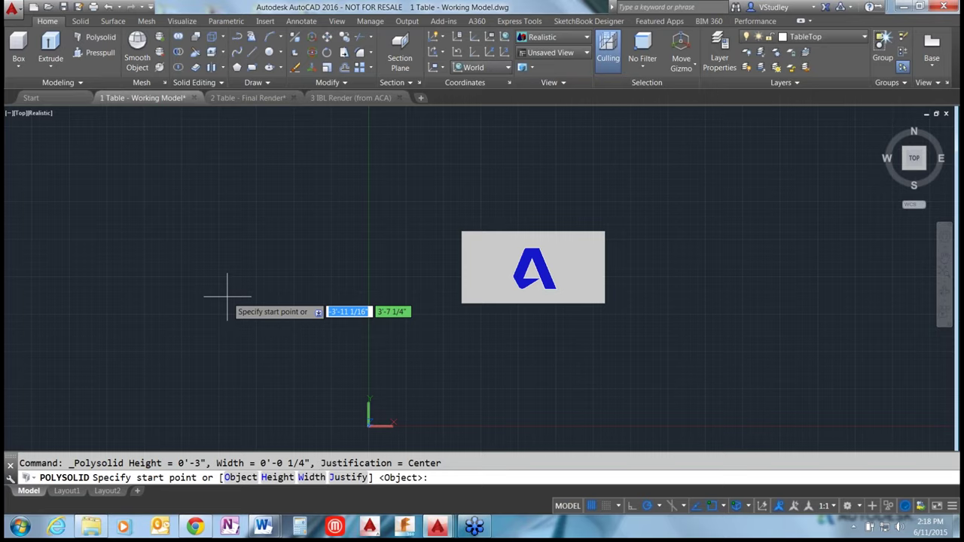
{"action": "type", "text": "0"}
{"action": "key", "text": "Tab"}
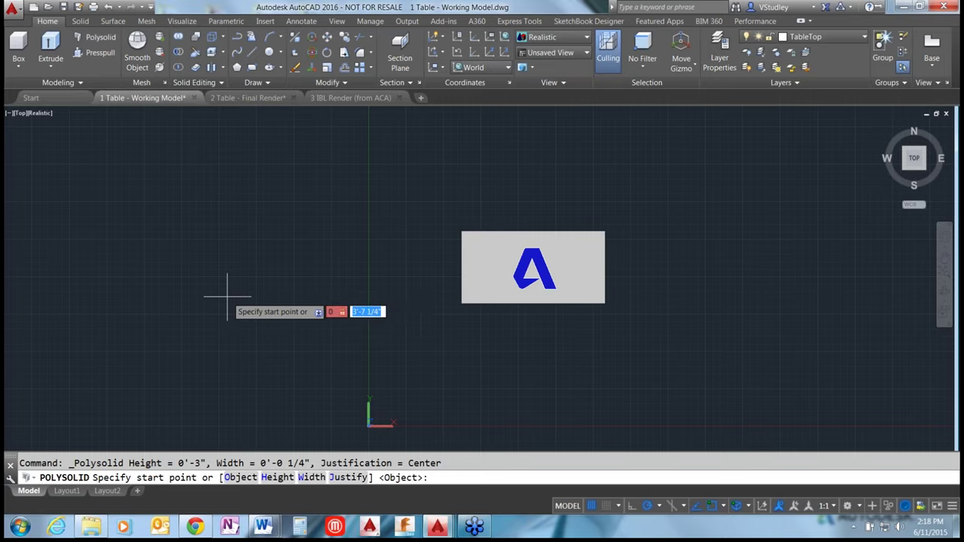
{"action": "type", "text": "0"}
{"action": "key", "text": "Return"}
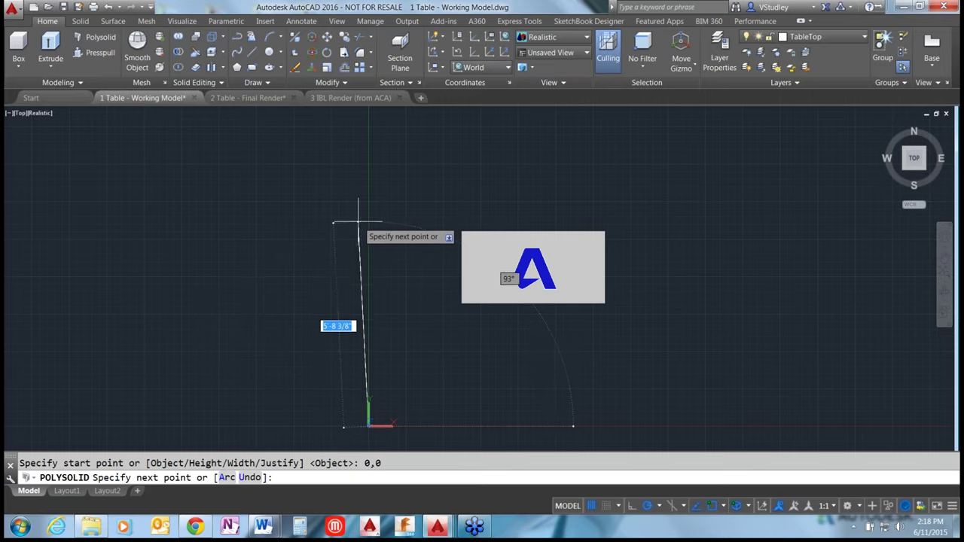
{"action": "key", "text": "Escape"}
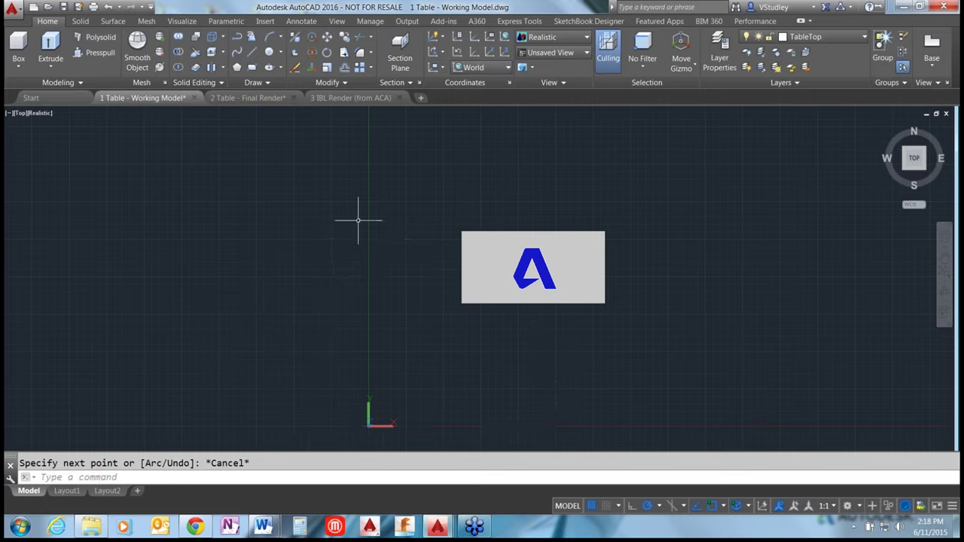
{"action": "key", "text": "Return"}
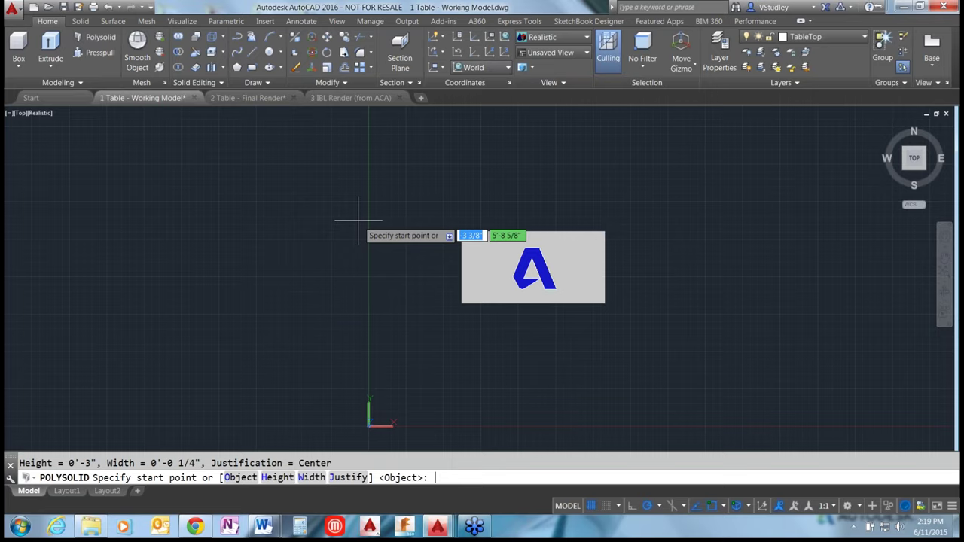
Set the polysolid wall height to 60 inches, then change it to 10'
{"action": "type", "text": "h"}
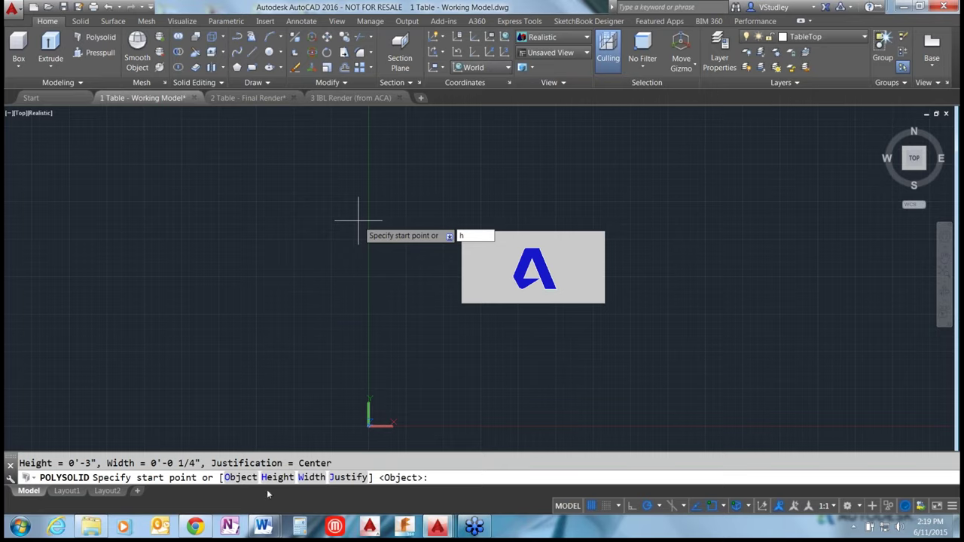
{"action": "key", "text": "Return"}
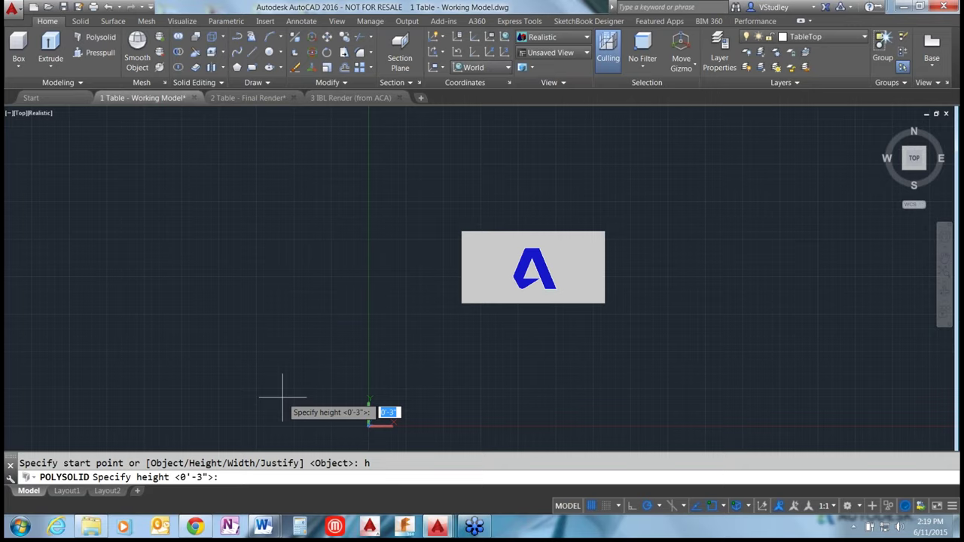
{"action": "type", "text": "60"}
{"action": "key", "text": "Return"}
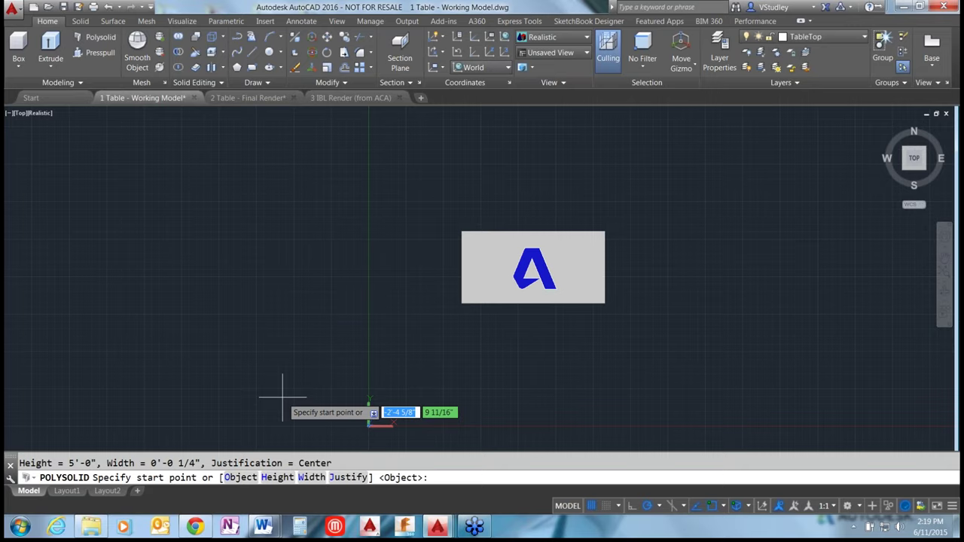
{"action": "type", "text": "h"}
{"action": "key", "text": "Return"}
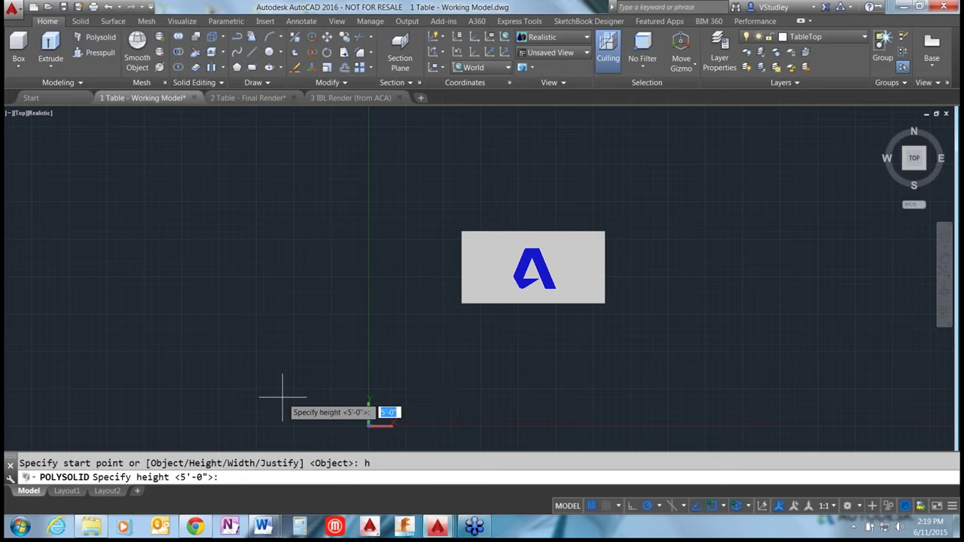
{"action": "type", "text": "10'"}
{"action": "key", "text": "Return"}
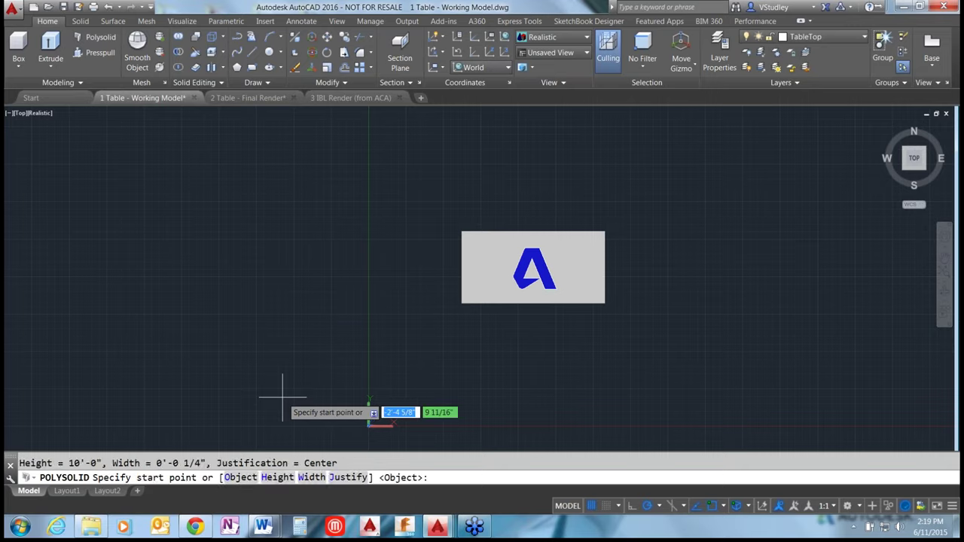
Draw two 10' walls from the origin 0,0, one upward and one to the right
{"action": "type", "text": "0,0"}
{"action": "key", "text": "Return"}
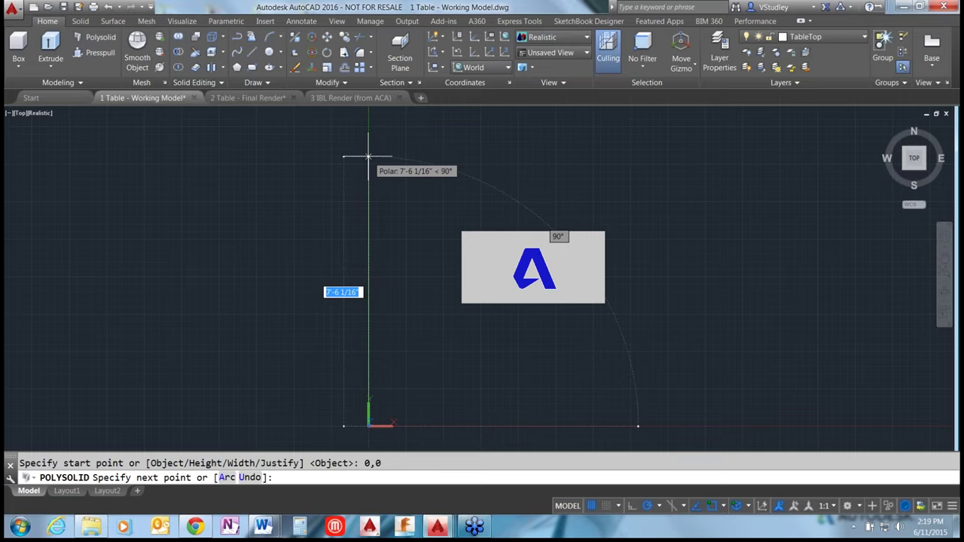
{"action": "type", "text": "10'"}
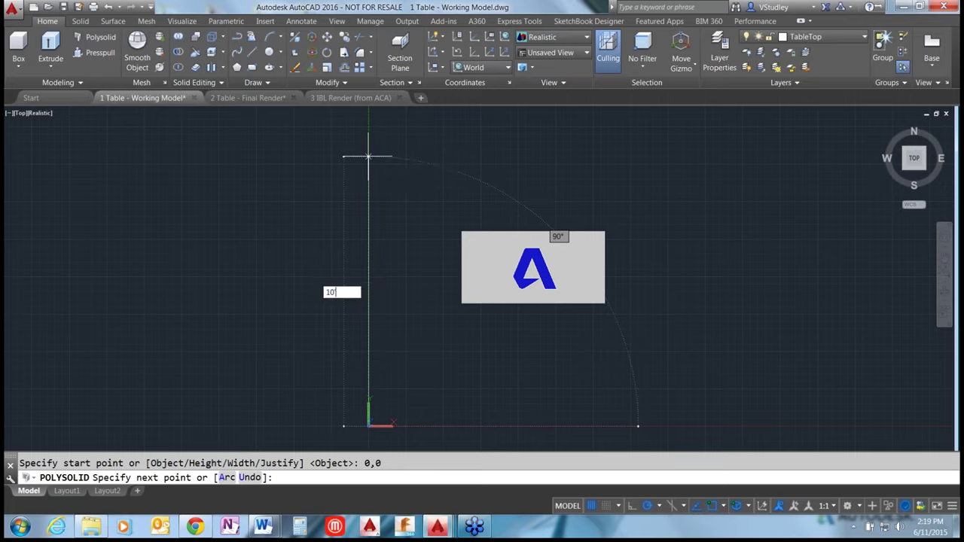
{"action": "key", "text": "Return"}
{"action": "scroll", "coordinate": [323, 218], "scroll_direction": "down", "scroll_amount": 4}
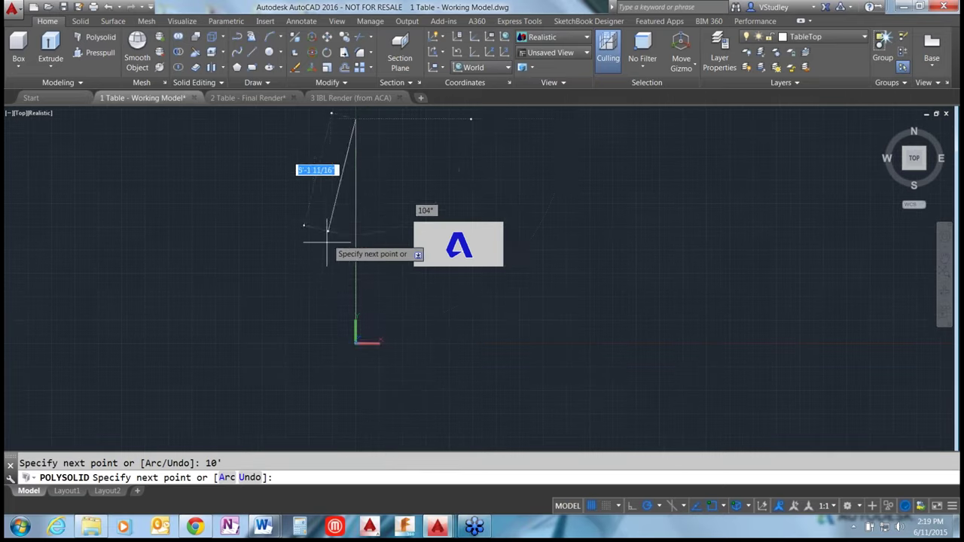
{"action": "scroll", "coordinate": [424, 162], "scroll_direction": "up", "scroll_amount": 2}
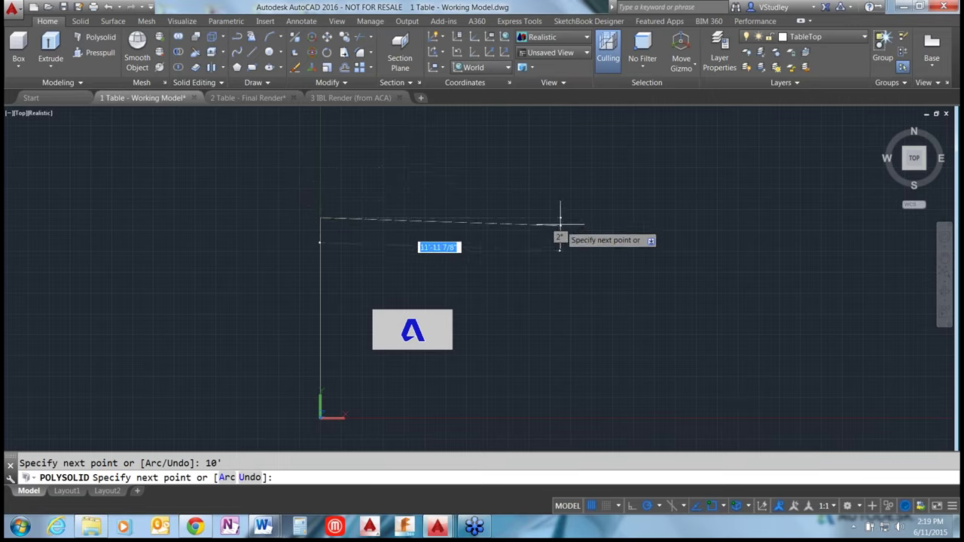
{"action": "type", "text": "10'"}
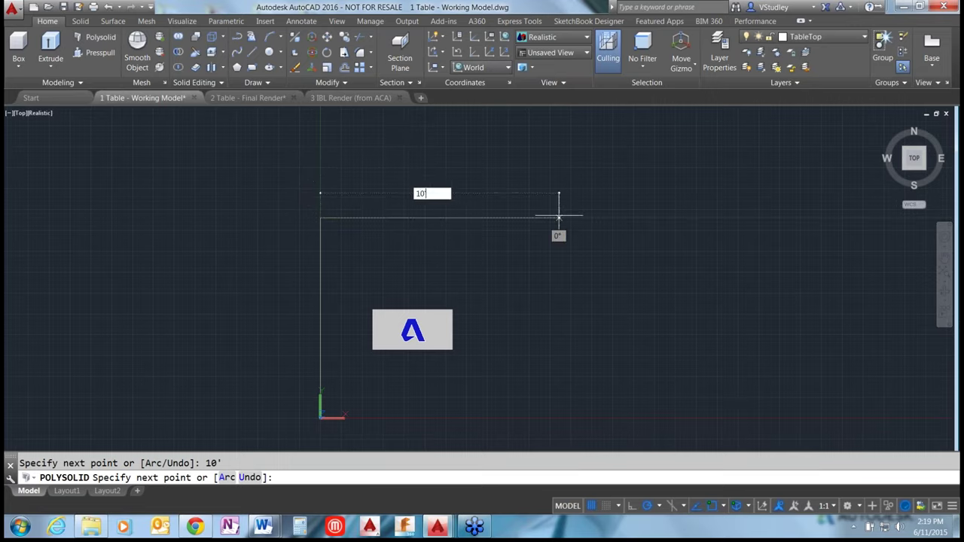
{"action": "key", "text": "Return"}
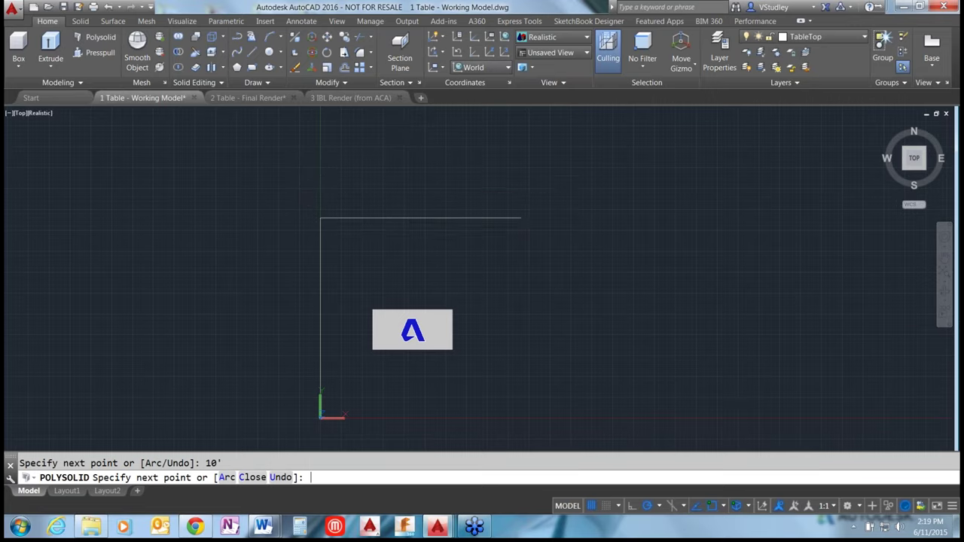
{"action": "key", "text": "Return"}
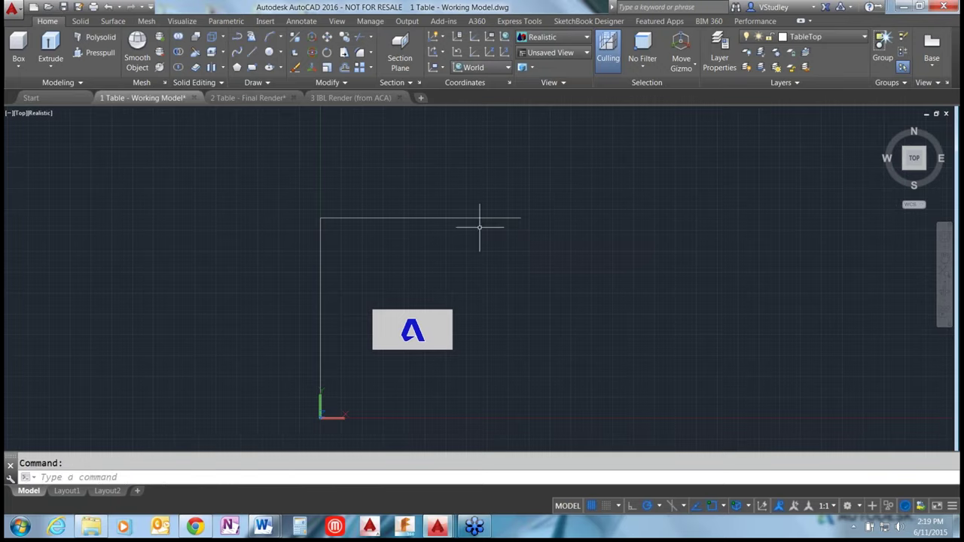
Switch to the SE Isometric view showing the walls behind the table
{"action": "left_click", "coordinate": [915, 174]}
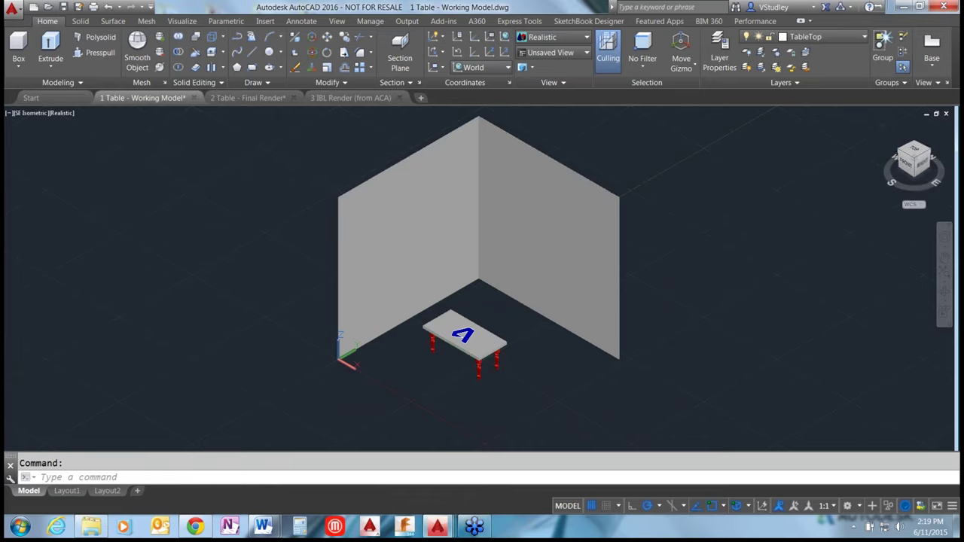
{"action": "scroll", "coordinate": [446, 301], "scroll_direction": "up", "scroll_amount": 2}
{"action": "scroll", "coordinate": [446, 301], "scroll_direction": "down", "scroll_amount": 2}
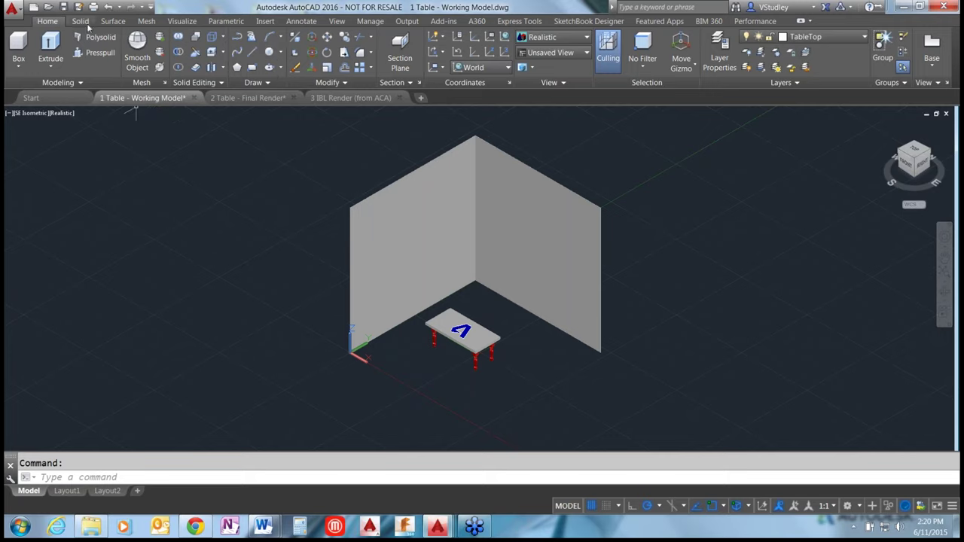
Create a Planar surface floor between opposite wall corners and reframe the room
{"action": "left_click", "coordinate": [113, 21]}
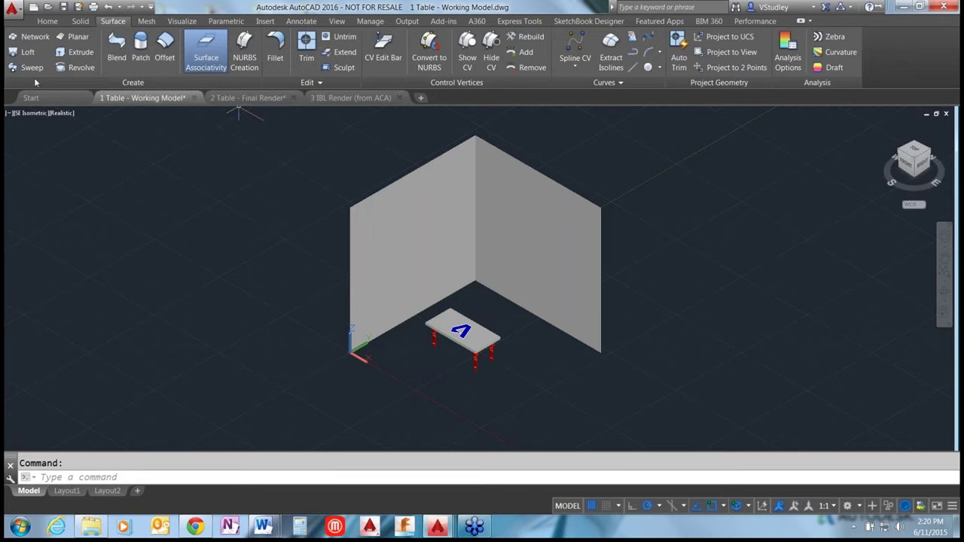
{"action": "left_click", "coordinate": [73, 39]}
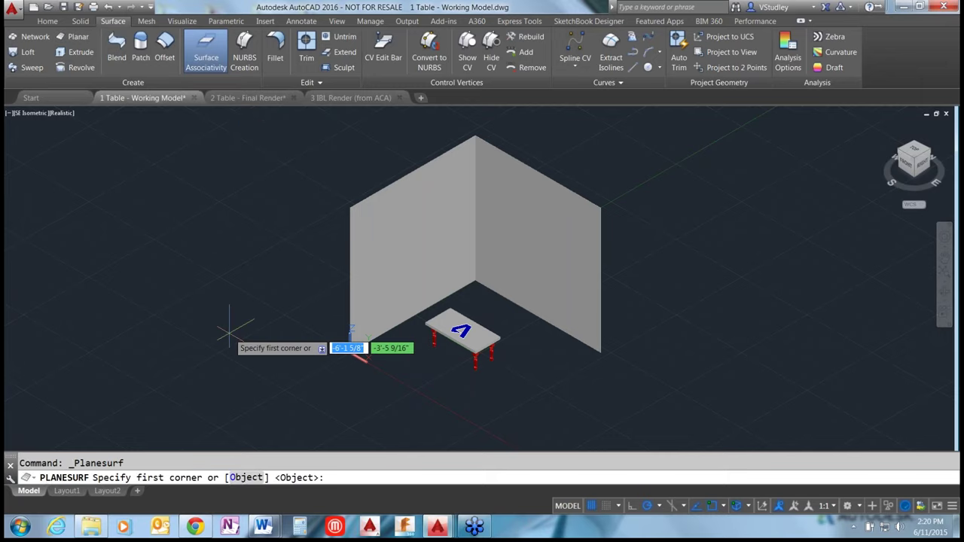
{"action": "left_click", "coordinate": [350, 352]}
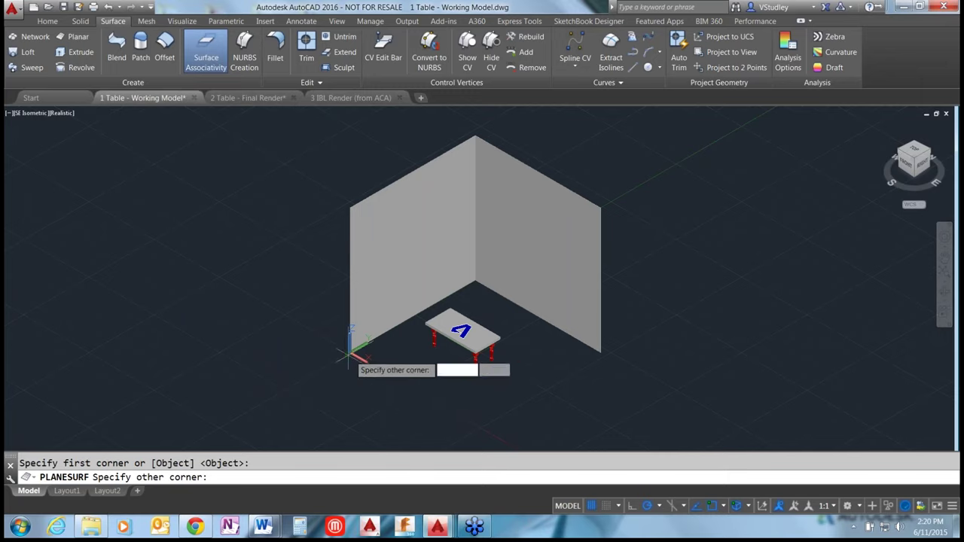
{"action": "left_click", "coordinate": [598, 351]}
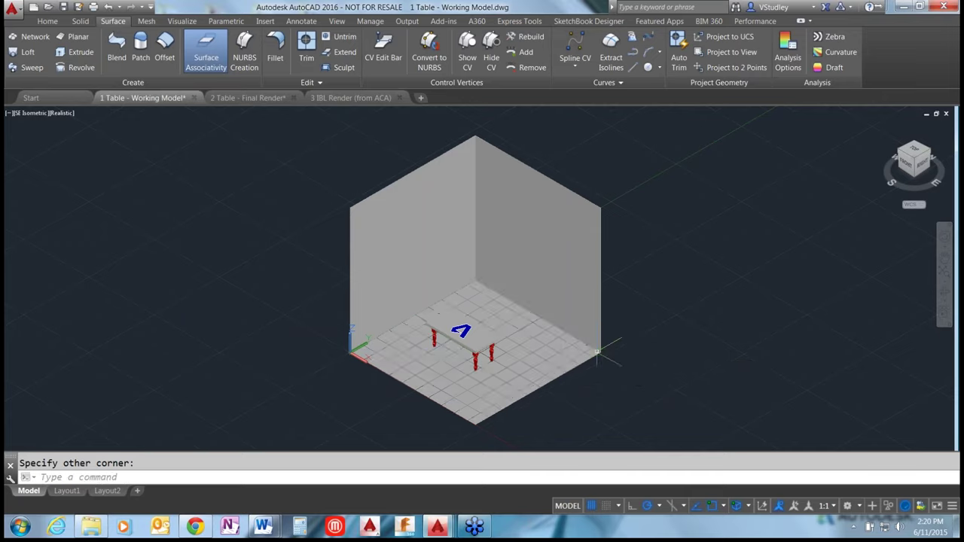
{"action": "scroll", "coordinate": [356, 394], "scroll_direction": "up", "scroll_amount": 4}
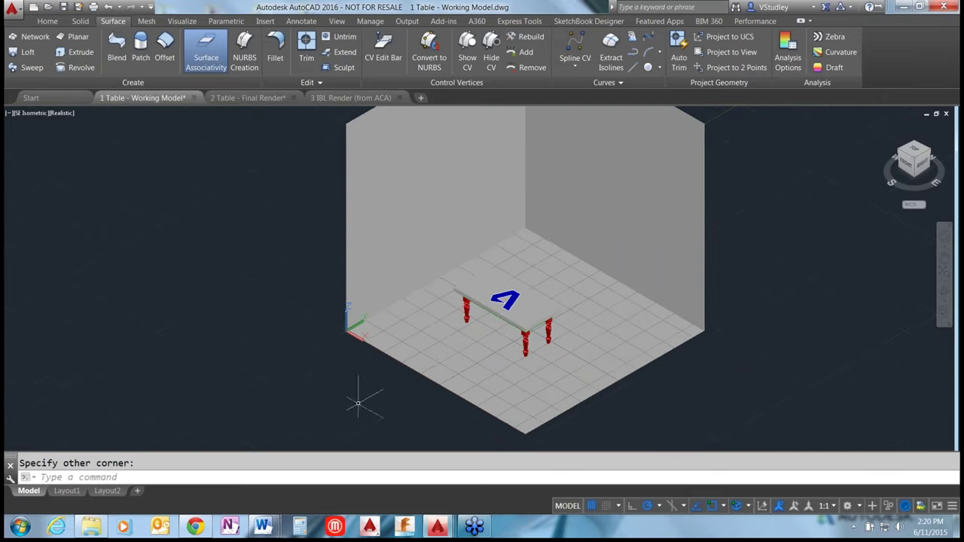
{"action": "middle_click_drag", "start_coordinate": [434, 322], "coordinate": [434, 322]}
{"action": "left_click_drag", "start_coordinate": [435, 321], "coordinate": [421, 299]}
{"action": "key", "text": "Escape"}
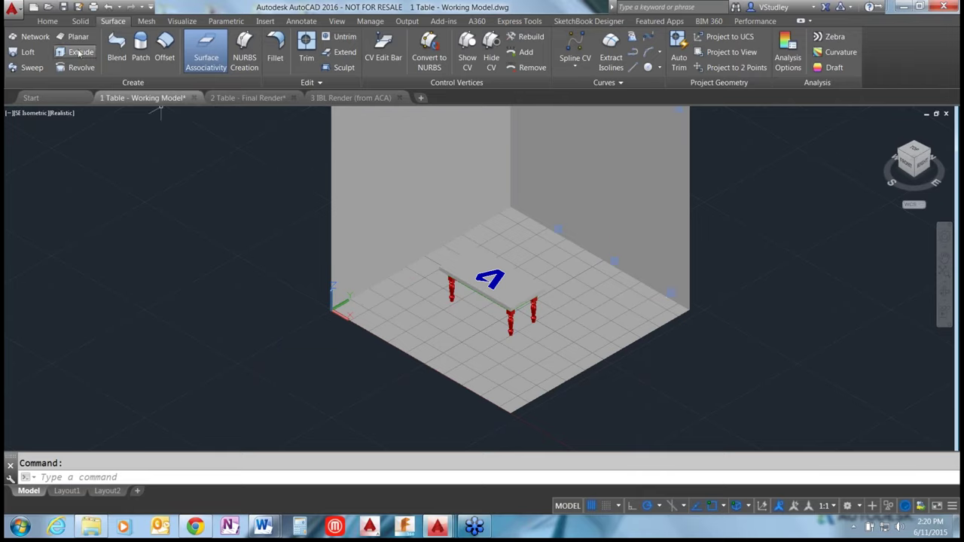
{"action": "left_click", "coordinate": [180, 21]}
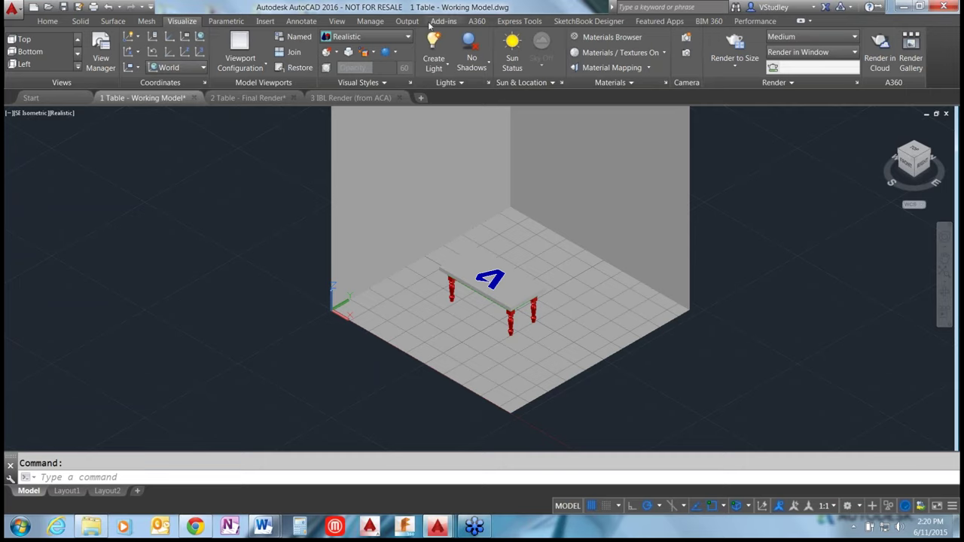
Select the walls, open the Materials Browser, and browse the library before searching
{"action": "left_click", "coordinate": [603, 110]}
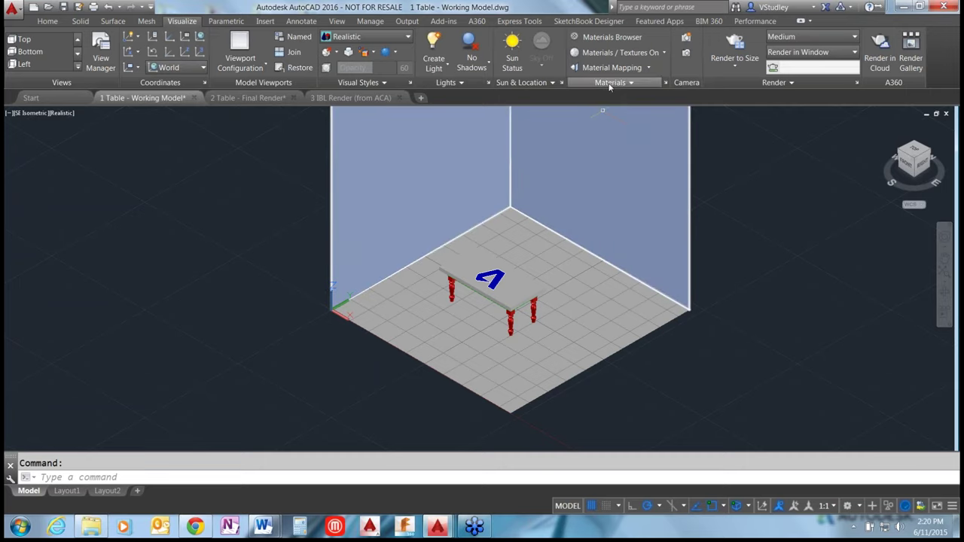
{"action": "left_click", "coordinate": [612, 37]}
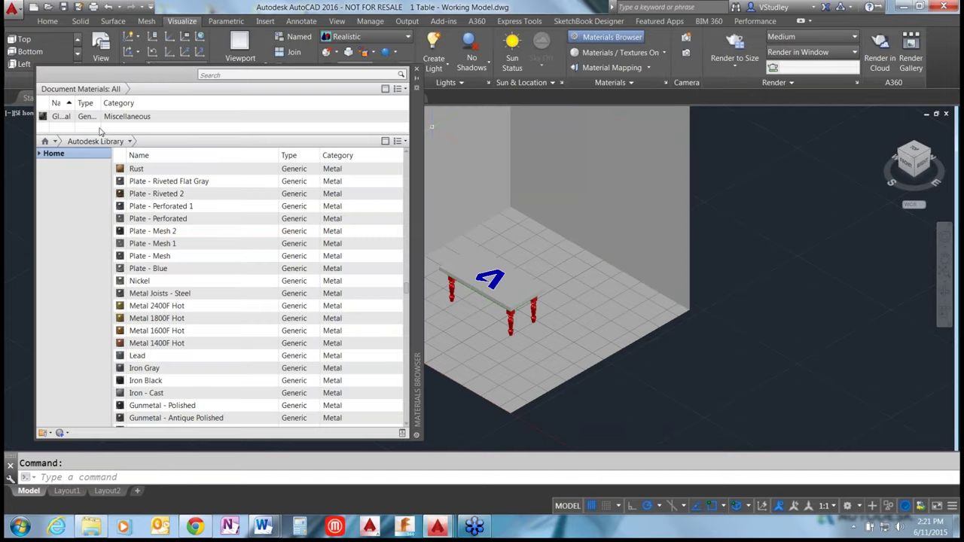
{"action": "left_click", "coordinate": [239, 73]}
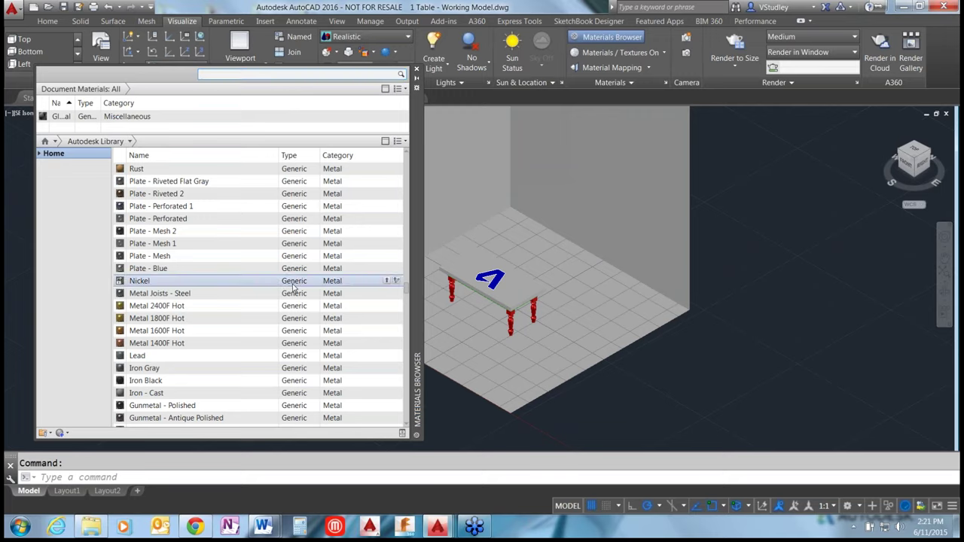
{"action": "scroll", "coordinate": [407, 297], "scroll_direction": "down", "scroll_amount": 1}
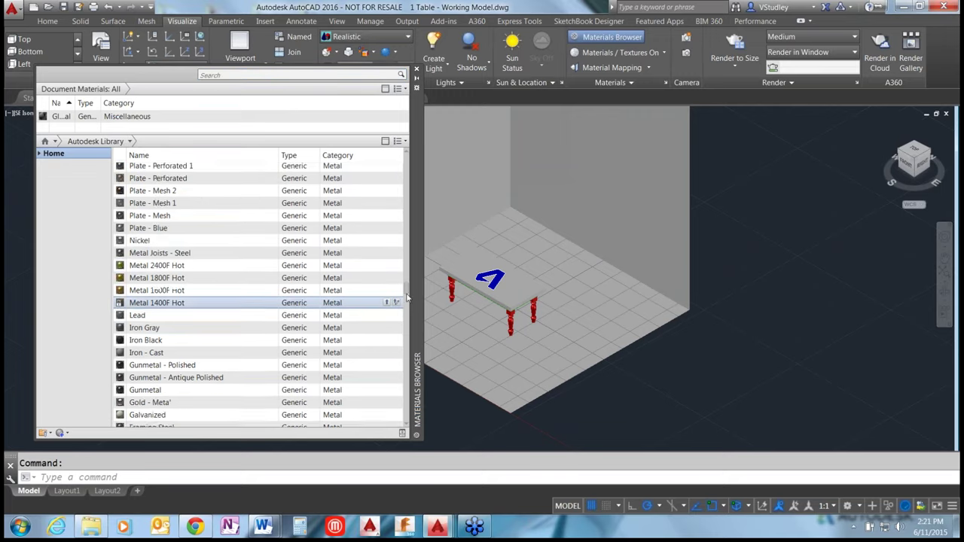
{"action": "scroll", "coordinate": [408, 301], "scroll_direction": "down", "scroll_amount": 5}
{"action": "scroll", "coordinate": [413, 326], "scroll_direction": "down", "scroll_amount": 10}
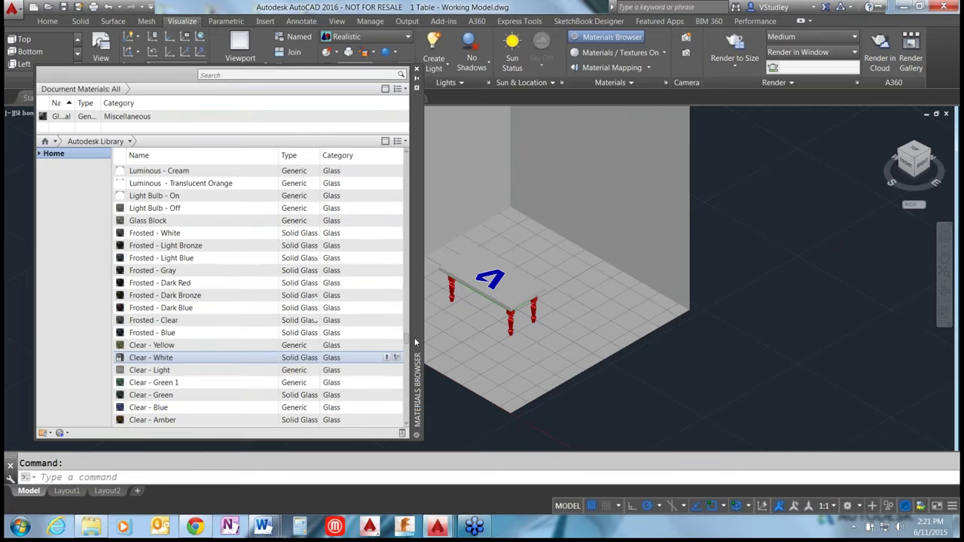
{"action": "scroll", "coordinate": [414, 337], "scroll_direction": "up", "scroll_amount": 15}
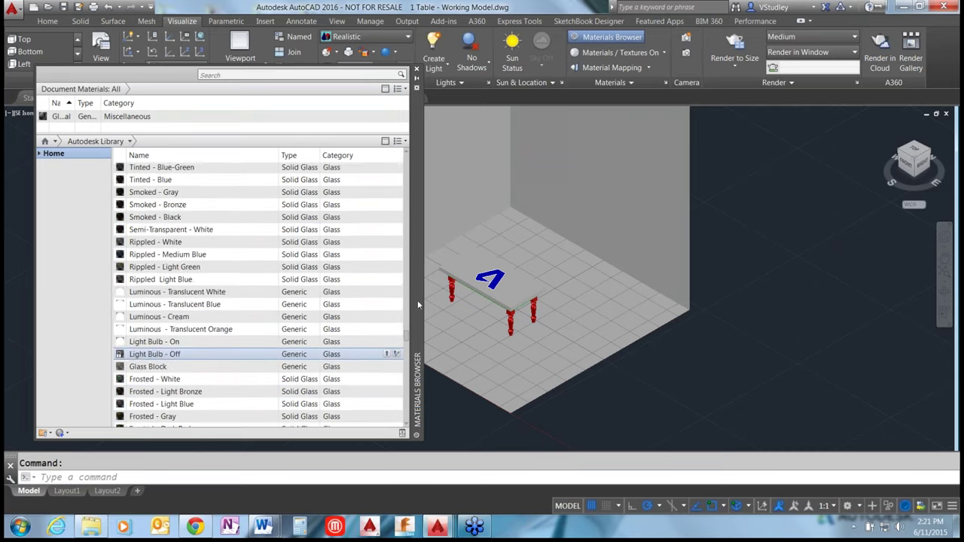
{"action": "scroll", "coordinate": [405, 231], "scroll_direction": "up", "scroll_amount": 10}
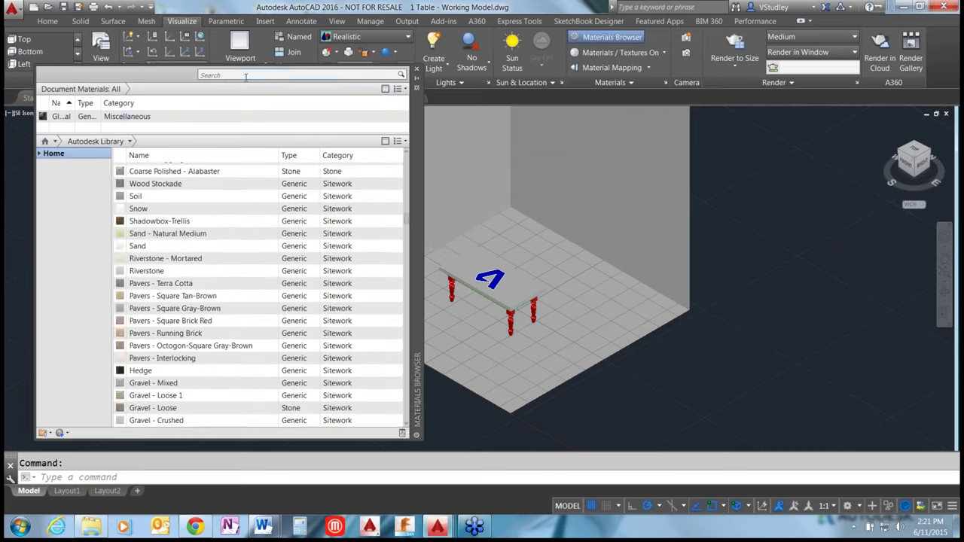
{"action": "left_click", "coordinate": [247, 74]}
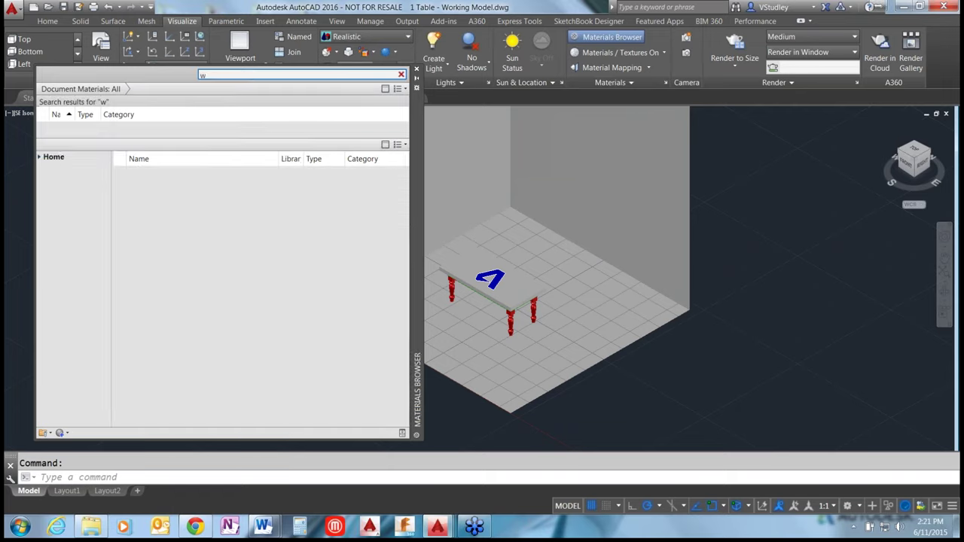
Search materials for 'wood', sort by type, and apply Cherry 2 to the tabletop
{"action": "type", "text": "wood"}
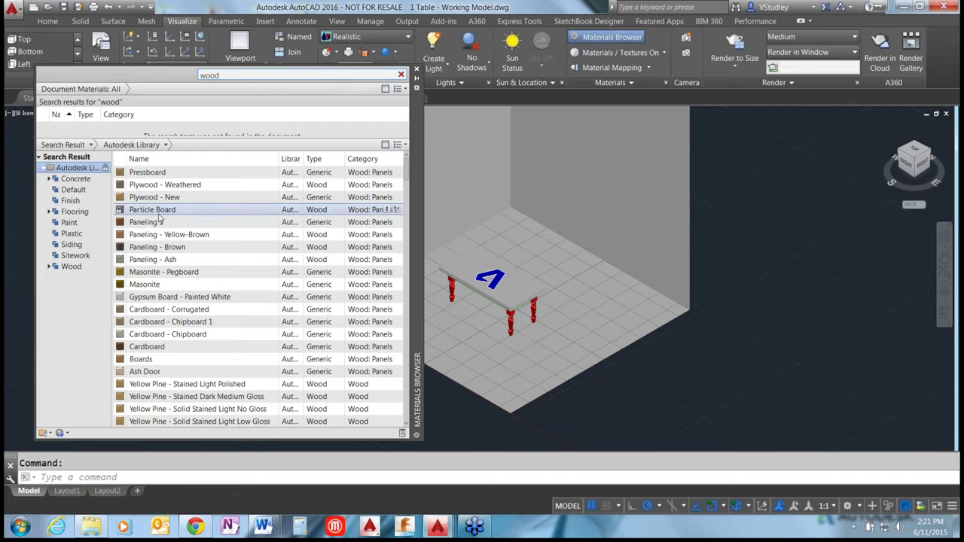
{"action": "left_click", "coordinate": [315, 159]}
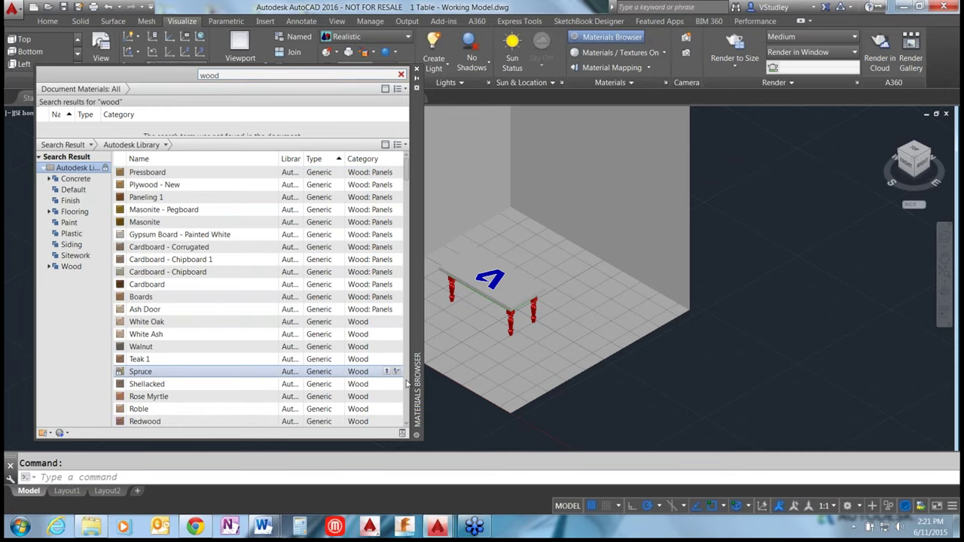
{"action": "scroll", "coordinate": [406, 384], "scroll_direction": "down", "scroll_amount": 7}
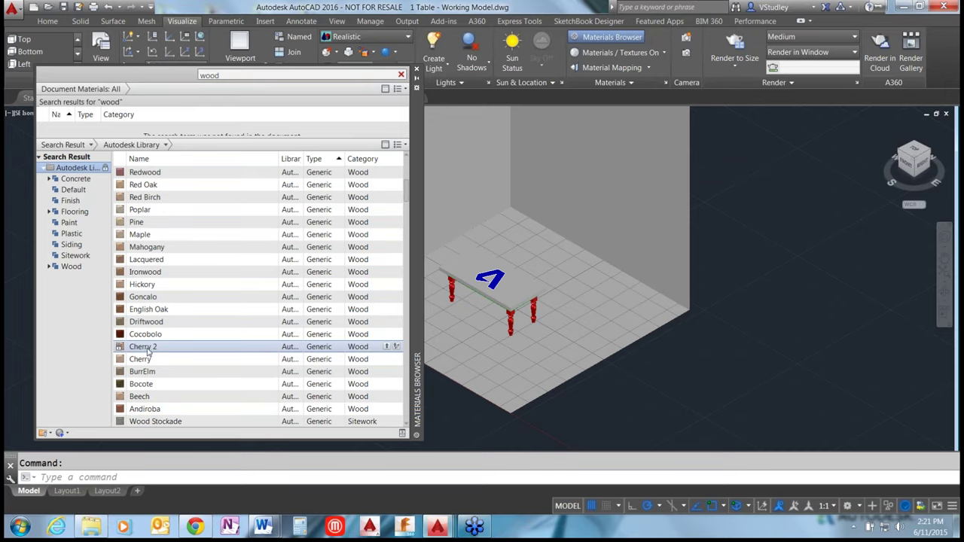
{"action": "mouse_move", "coordinate": [149, 348]}
{"action": "left_mouse_down"}
{"action": "mouse_move", "coordinate": [177, 359]}
{"action": "mouse_move", "coordinate": [443, 329]}
{"action": "left_mouse_up"}
{"action": "left_click_drag", "start_coordinate": [464, 260], "coordinate": [465, 261]}
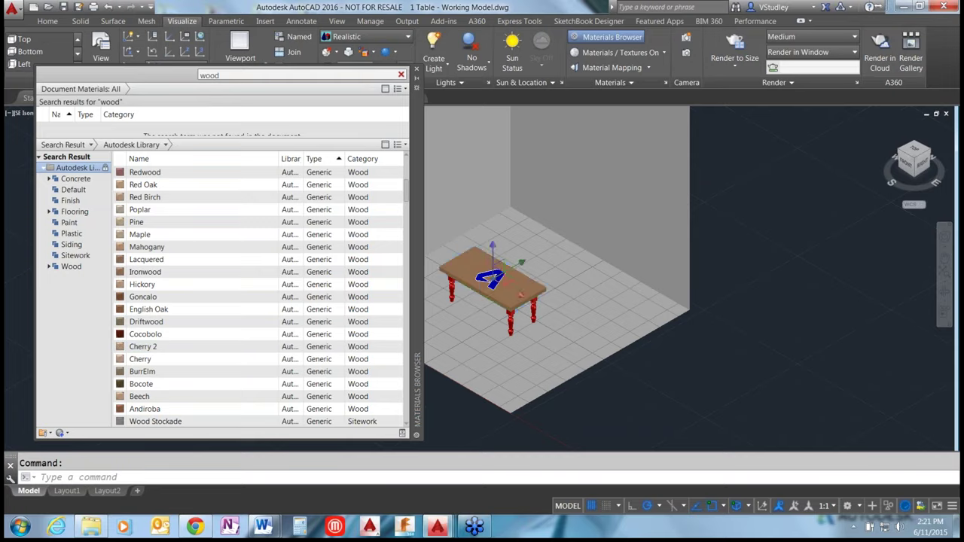
Zoom in on the tabletop and try the Driftwood material on it
{"action": "scroll", "coordinate": [473, 301], "scroll_direction": "up", "scroll_amount": 6}
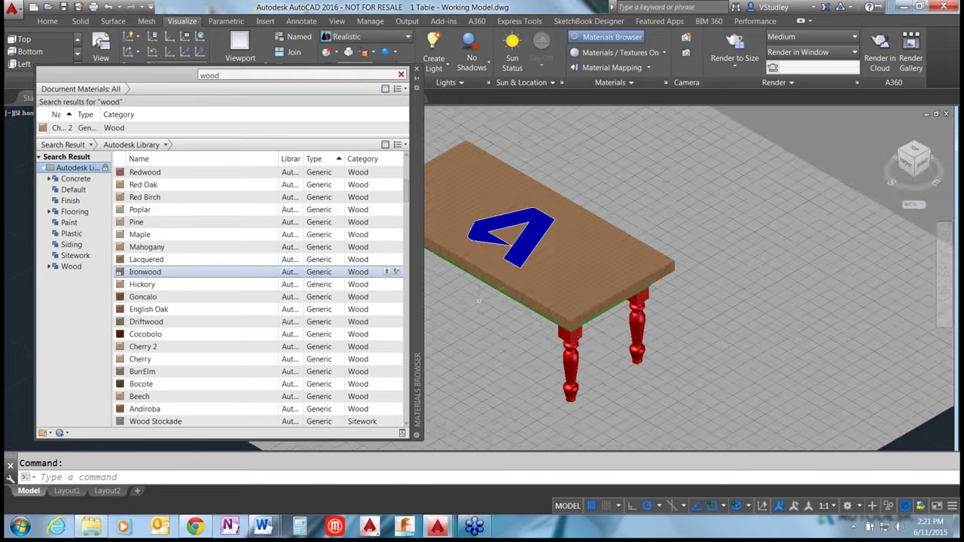
{"action": "middle_click_drag", "start_coordinate": [574, 287], "coordinate": [600, 372]}
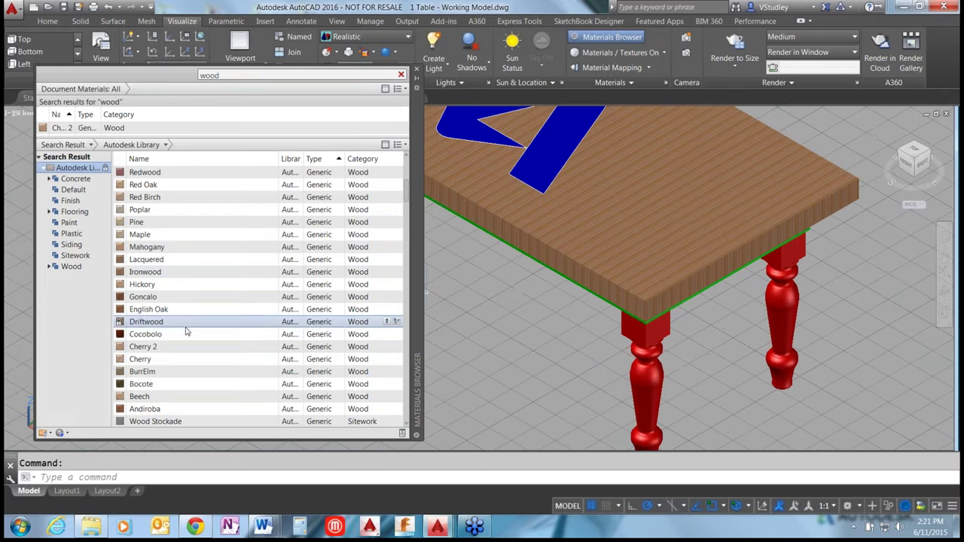
{"action": "left_click_drag", "start_coordinate": [366, 322], "coordinate": [664, 248]}
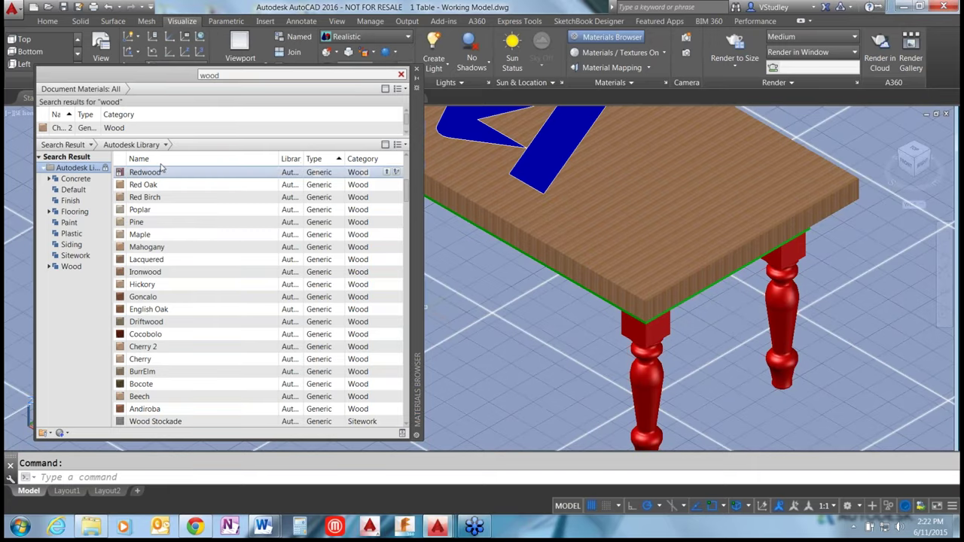
Sort the woods by name and apply Cherry - Stained Dark Medium Gloss 1 to the tabletop
{"action": "left_click", "coordinate": [143, 159]}
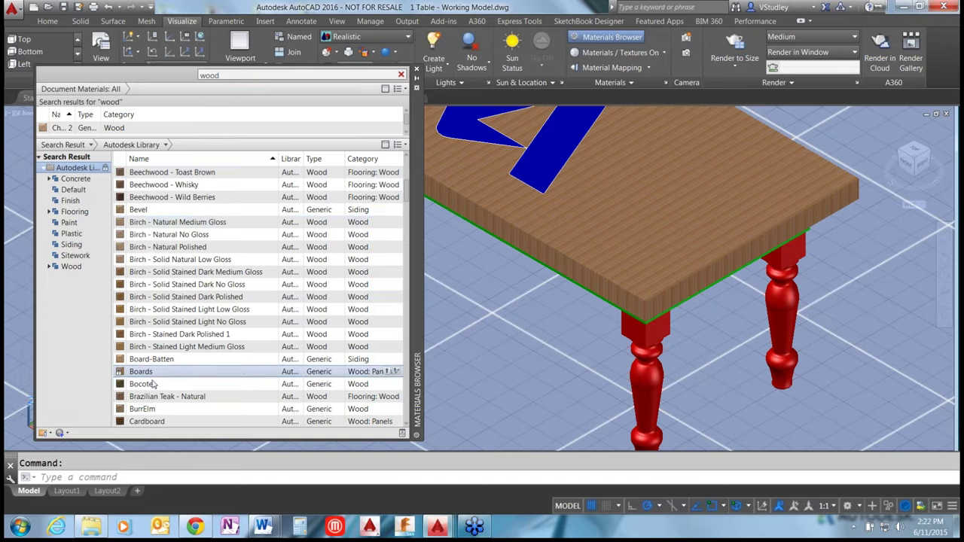
{"action": "scroll", "coordinate": [153, 384], "scroll_direction": "down", "scroll_amount": 7}
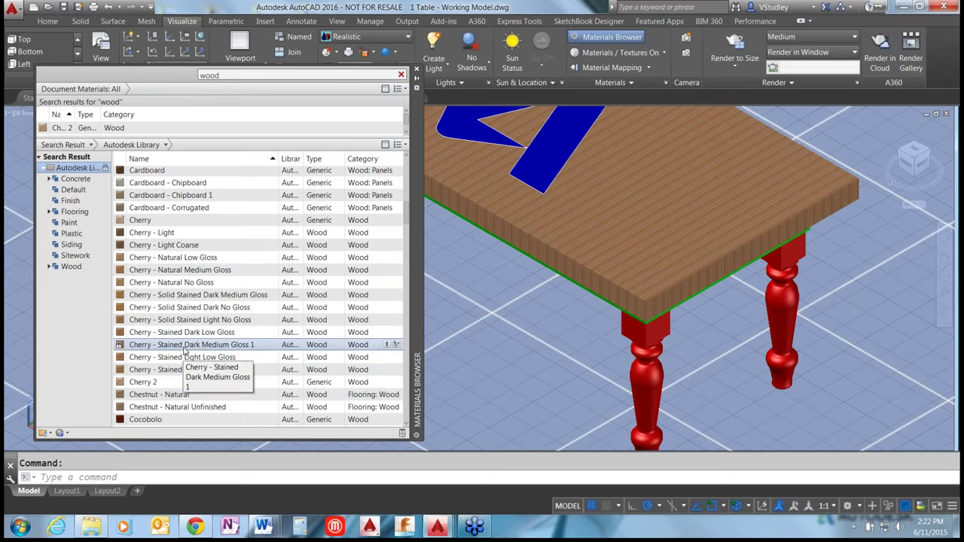
{"action": "left_click_drag", "start_coordinate": [188, 319], "coordinate": [470, 289]}
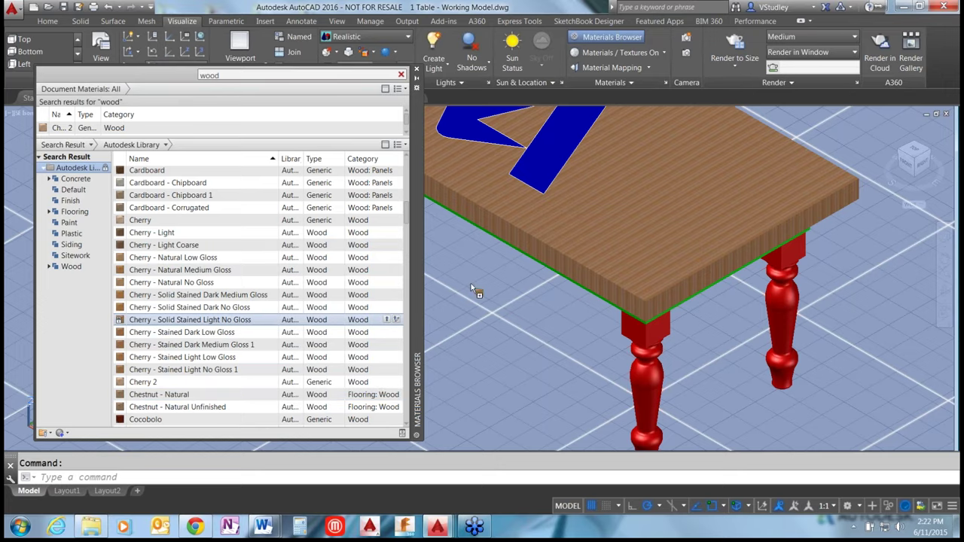
{"action": "left_click_drag", "start_coordinate": [649, 221], "coordinate": [649, 220]}
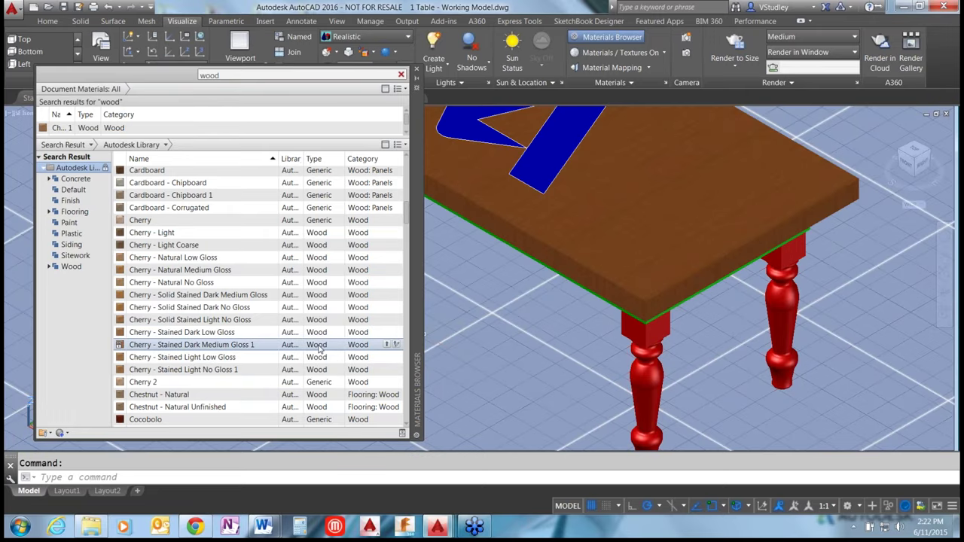
{"action": "scroll", "coordinate": [662, 301], "scroll_direction": "down", "scroll_amount": 5}
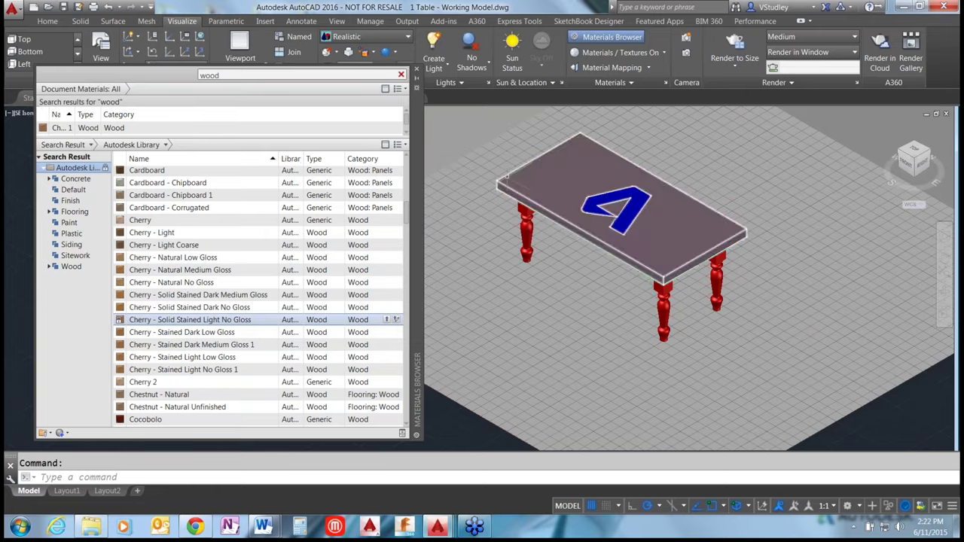
{"action": "scroll", "coordinate": [573, 367], "scroll_direction": "down", "scroll_amount": 5}
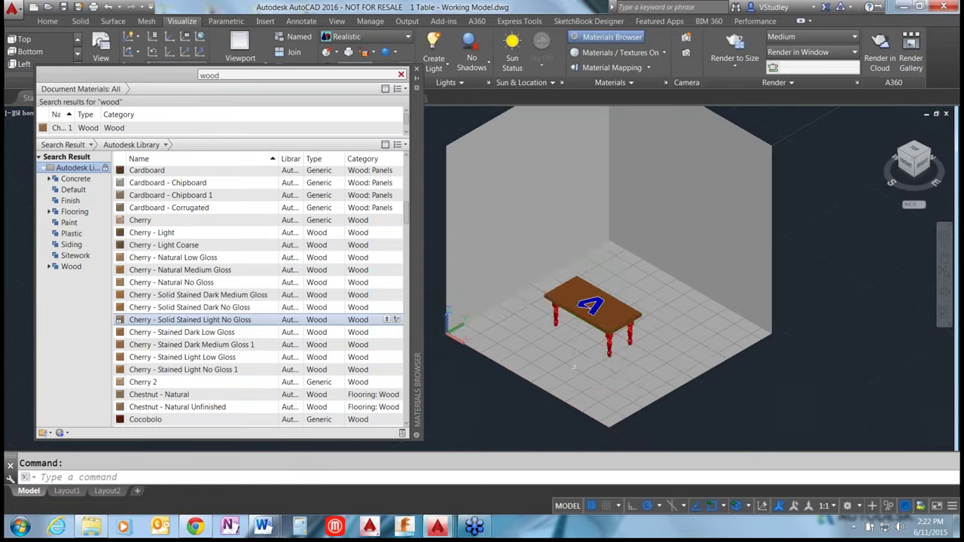
Window-select the table and floor, then pick the A solid on the tabletop
{"action": "left_click", "coordinate": [425, 199]}
{"action": "left_click", "coordinate": [670, 390]}
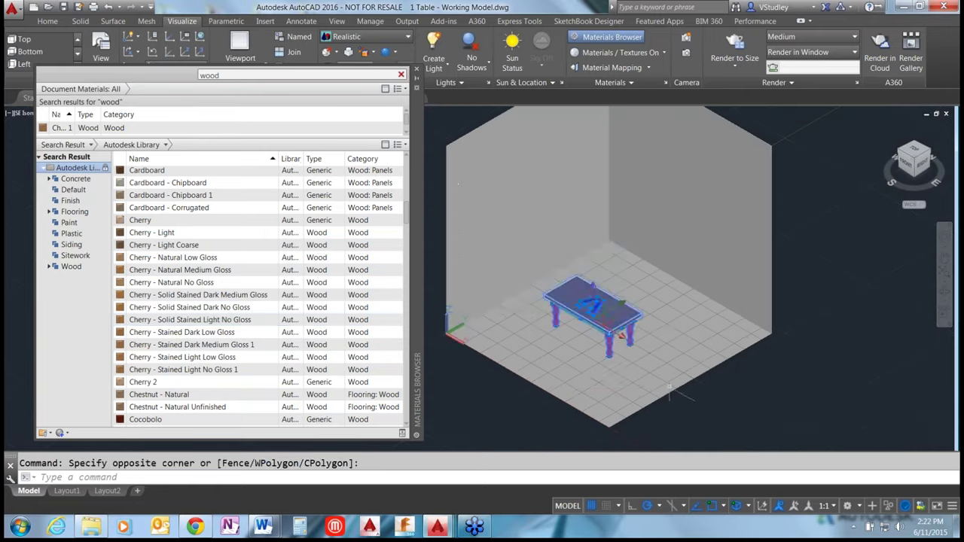
{"action": "scroll", "coordinate": [613, 308], "scroll_direction": "up", "scroll_amount": 6}
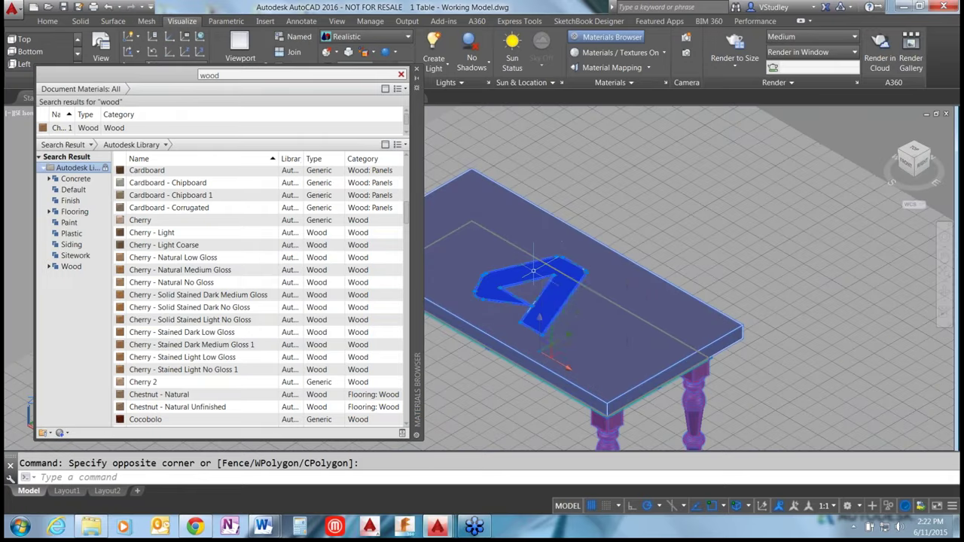
{"action": "left_click", "coordinate": [533, 268]}
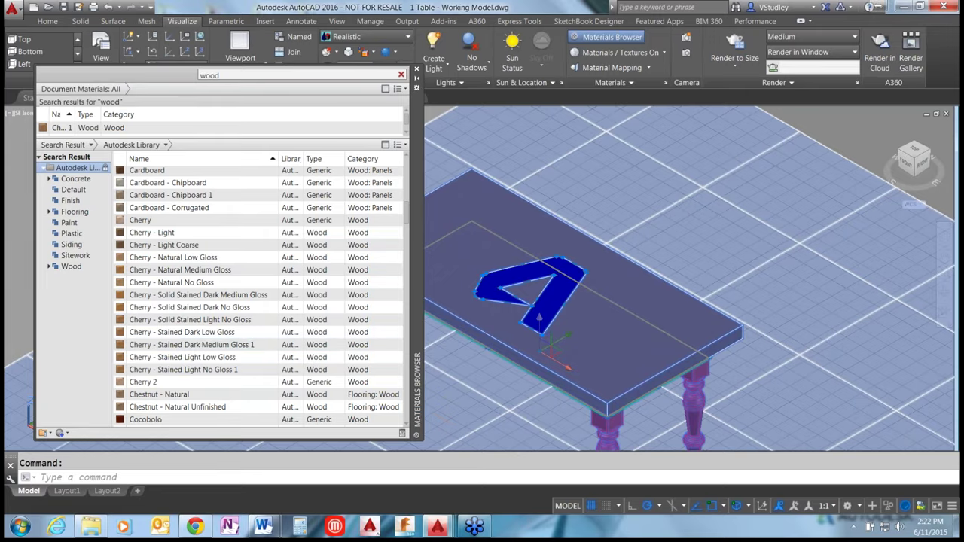
Drop another cherry wood material onto the table
{"action": "left_click_drag", "start_coordinate": [290, 334], "coordinate": [451, 277]}
{"action": "left_click_drag", "start_coordinate": [171, 283], "coordinate": [705, 248]}
{"action": "scroll", "coordinate": [705, 249], "scroll_direction": "down", "scroll_amount": 2}
{"action": "scroll", "coordinate": [653, 277], "scroll_direction": "up", "scroll_amount": 5}
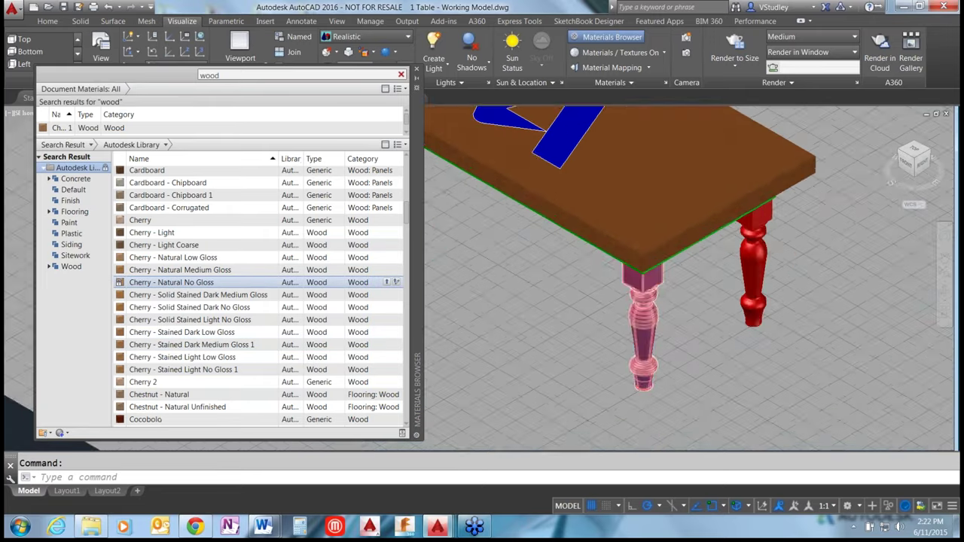
{"action": "scroll", "coordinate": [654, 277], "scroll_direction": "down", "scroll_amount": 6}
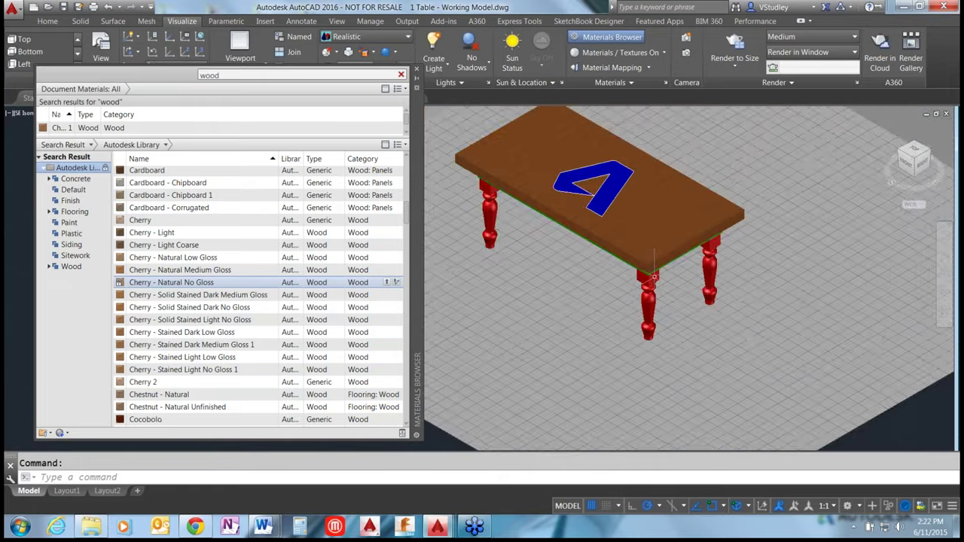
{"action": "scroll", "coordinate": [652, 322], "scroll_direction": "down", "scroll_amount": 1}
{"action": "scroll", "coordinate": [615, 304], "scroll_direction": "up", "scroll_amount": 3}
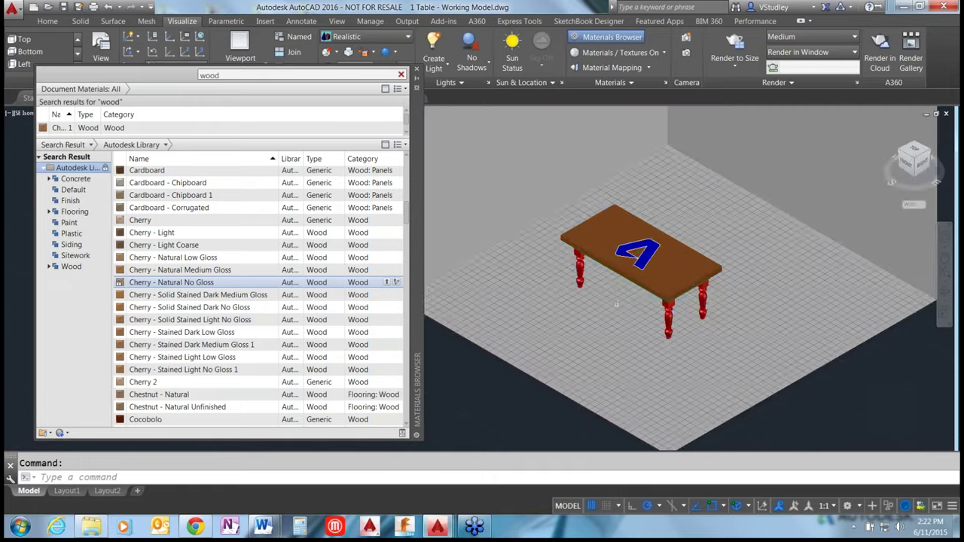
{"action": "scroll", "coordinate": [441, 232], "scroll_direction": "down", "scroll_amount": 2}
Window-select the whole table, then cancel a started grip move so it stays put
{"action": "left_click", "coordinate": [466, 203]}
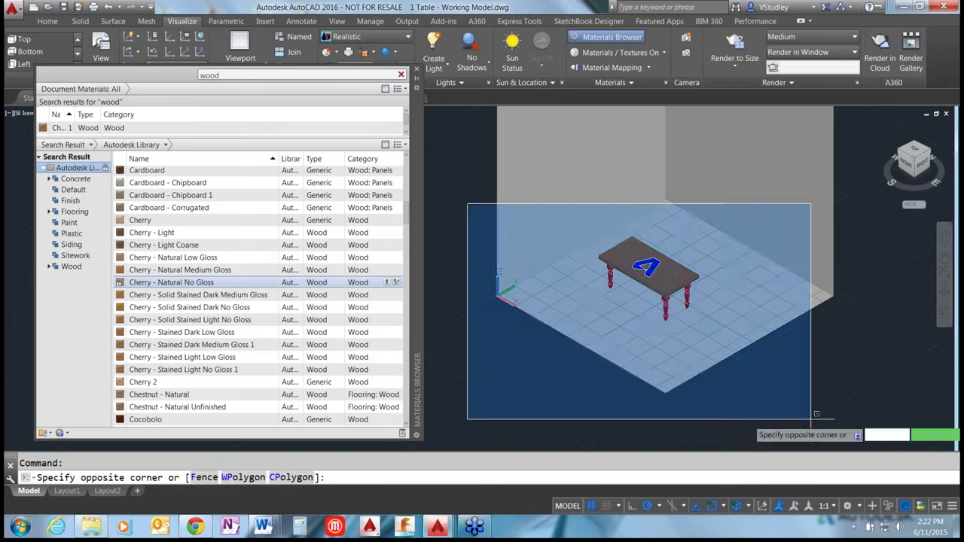
{"action": "left_click", "coordinate": [767, 352]}
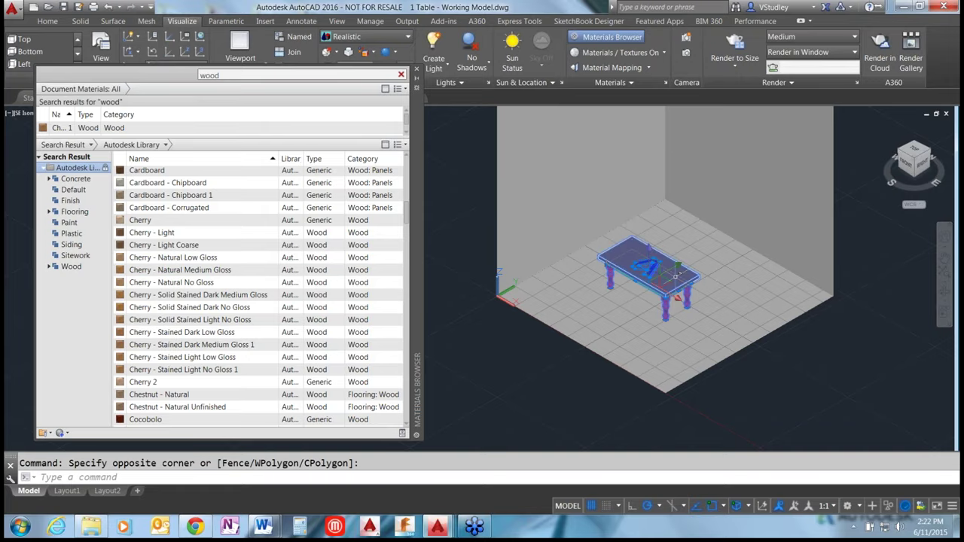
{"action": "scroll", "coordinate": [651, 268], "scroll_direction": "up", "scroll_amount": 6}
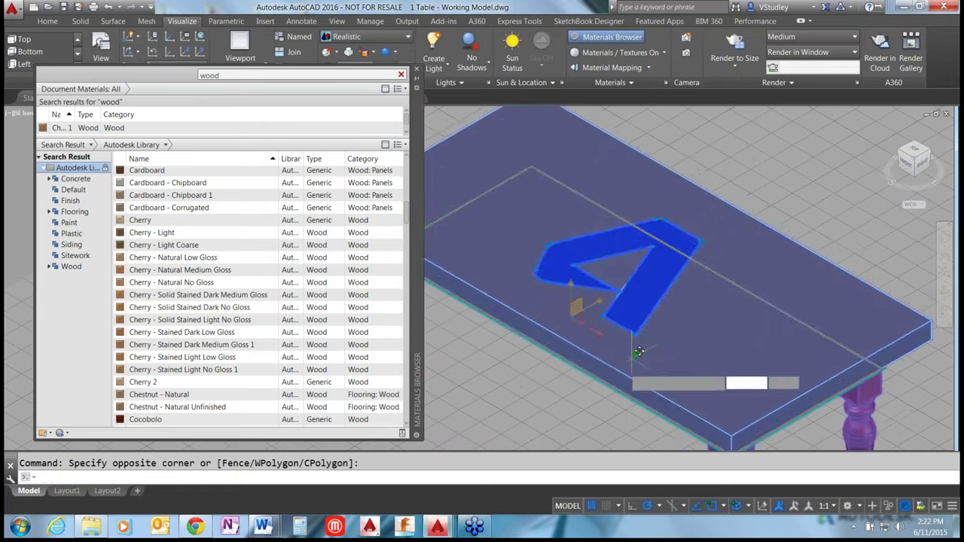
{"action": "left_click", "coordinate": [636, 348]}
{"action": "key", "text": "Escape"}
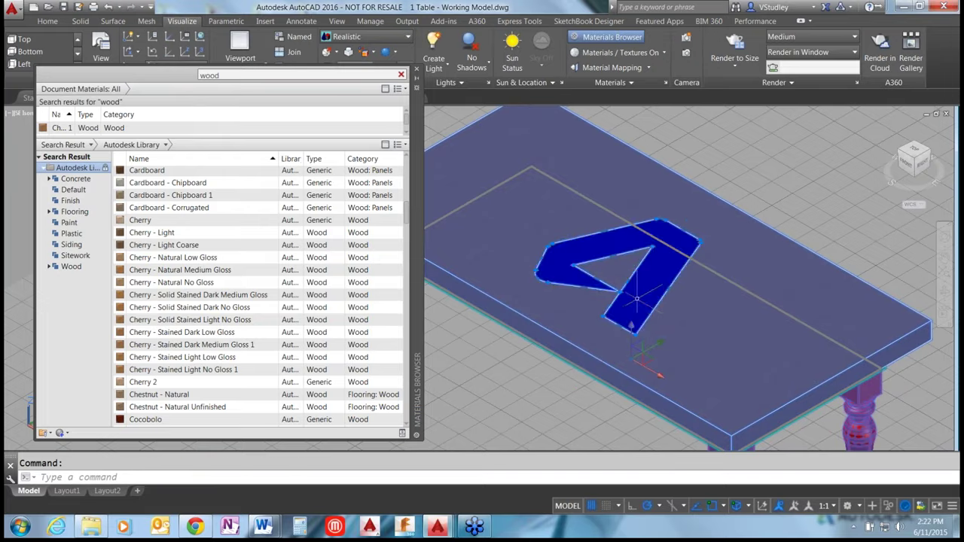
{"action": "scroll", "coordinate": [636, 299], "scroll_direction": "down", "scroll_amount": 6}
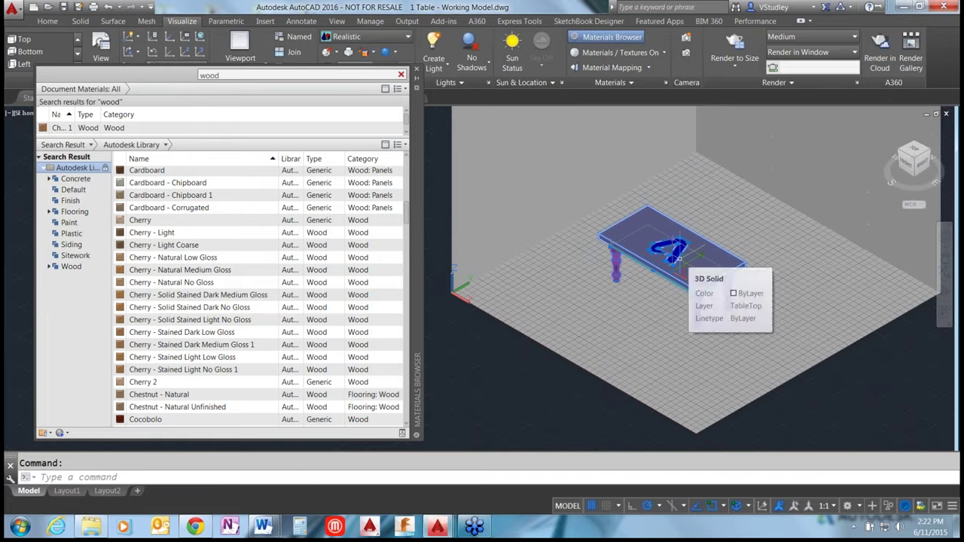
Assign Cherry - Stained Dark Medium Gloss 1(1) to the selected table through the Properties Material field
{"action": "type", "text": "PRPo"}
{"action": "key", "text": "BackSpace"}
{"action": "key", "text": "BackSpace"}
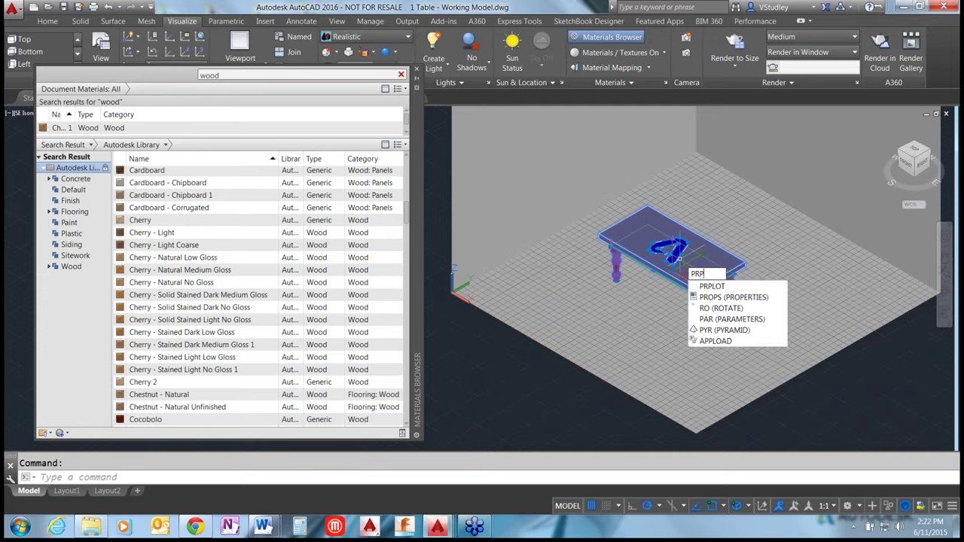
{"action": "type", "text": "OPERTIES"}
{"action": "key", "text": "Return"}
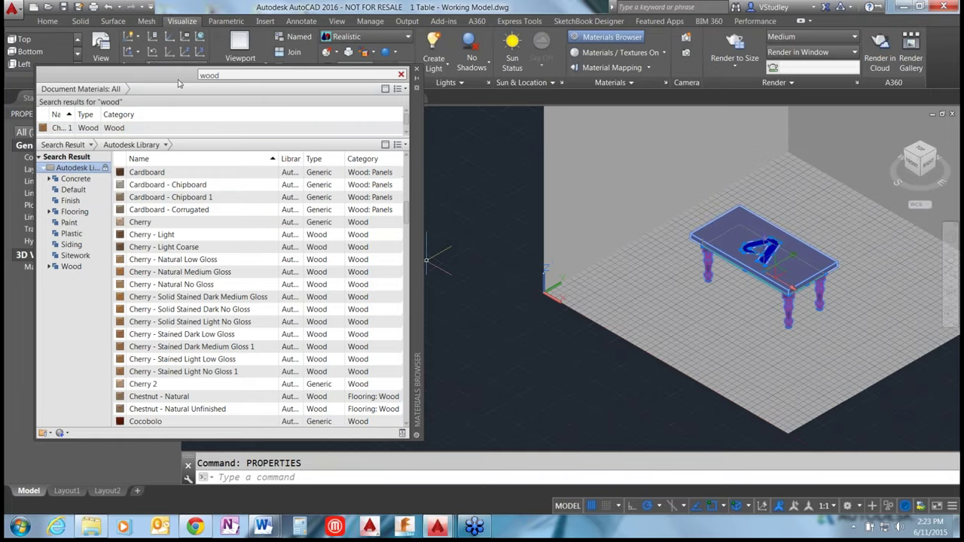
{"action": "left_click_drag", "start_coordinate": [418, 112], "coordinate": [567, 120]}
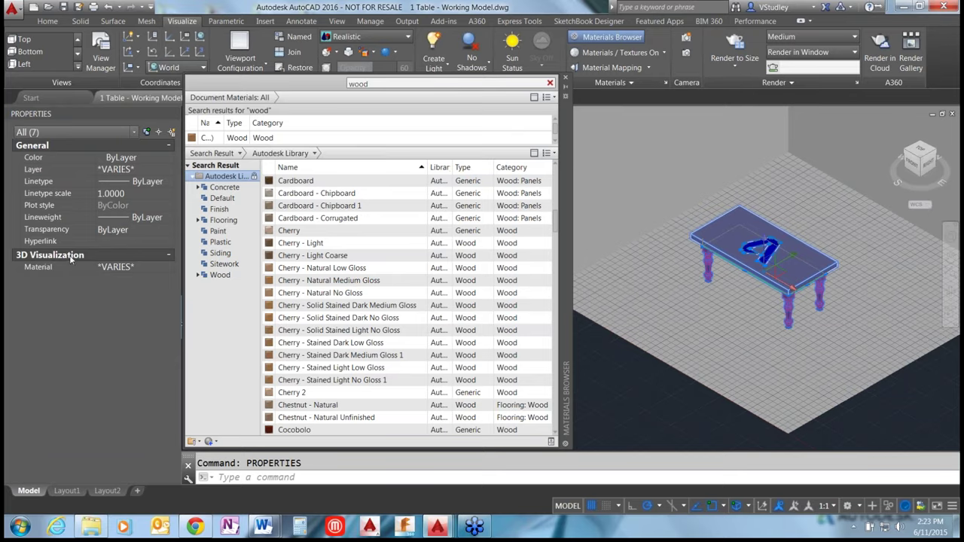
{"action": "left_click", "coordinate": [116, 270]}
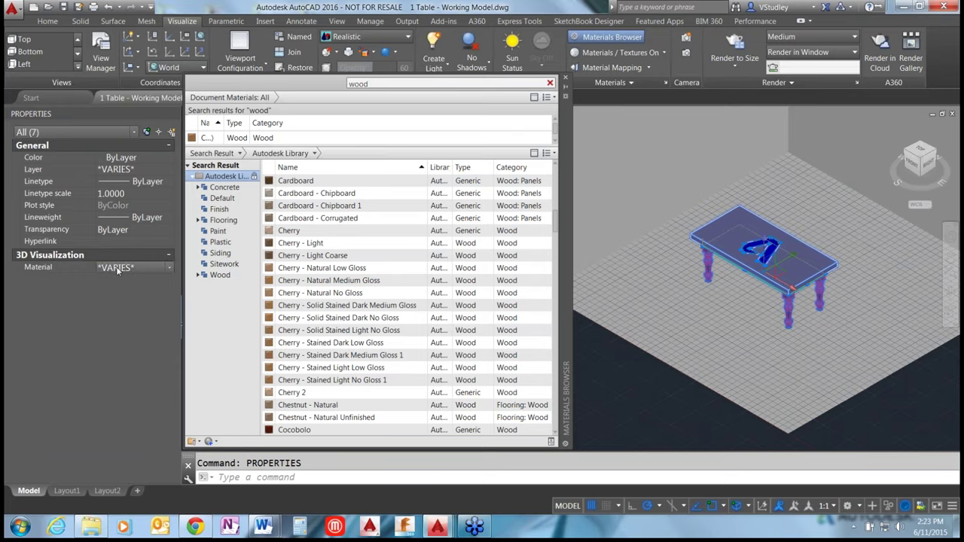
{"action": "left_click", "coordinate": [170, 268]}
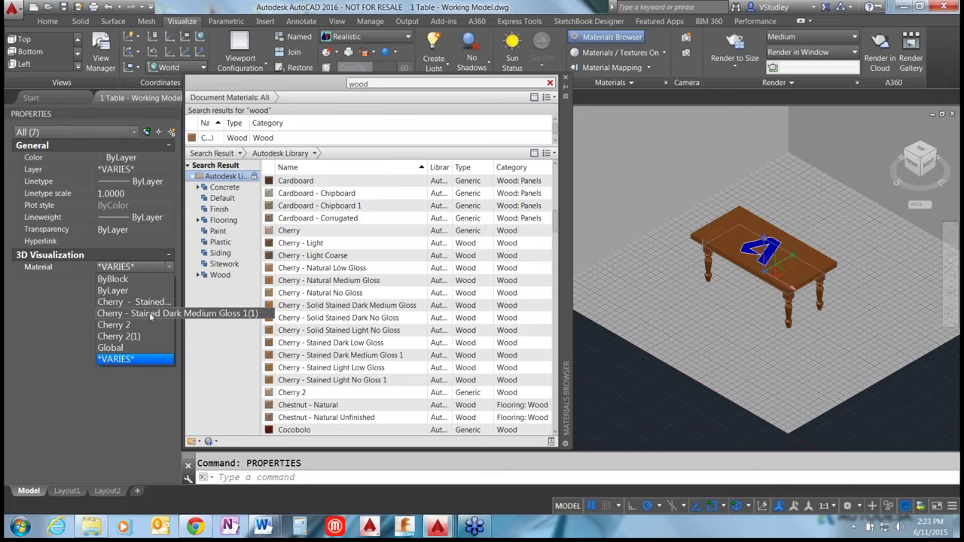
{"action": "left_click", "coordinate": [150, 313]}
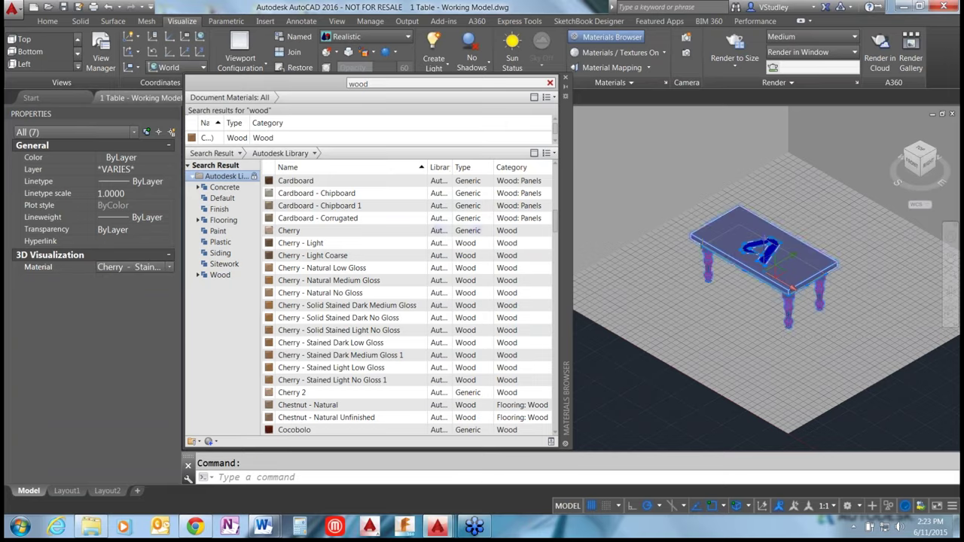
{"action": "scroll", "coordinate": [846, 297], "scroll_direction": "up", "scroll_amount": 6}
Search the library for 'glass', filter to Glass, and apply a clear glass to the A inlay
{"action": "key", "text": "Escape"}
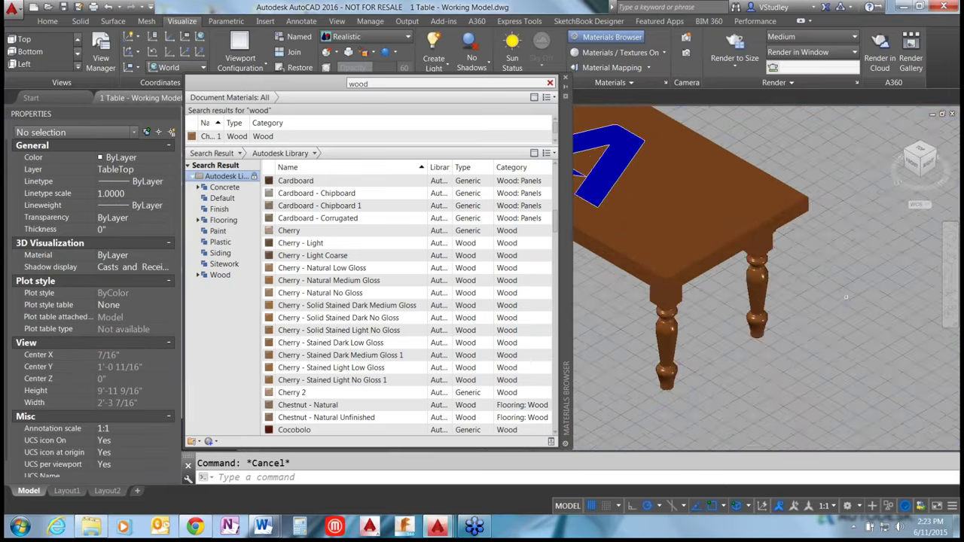
{"action": "scroll", "coordinate": [846, 297], "scroll_direction": "down", "scroll_amount": 5}
{"action": "scroll", "coordinate": [711, 266], "scroll_direction": "up", "scroll_amount": 3}
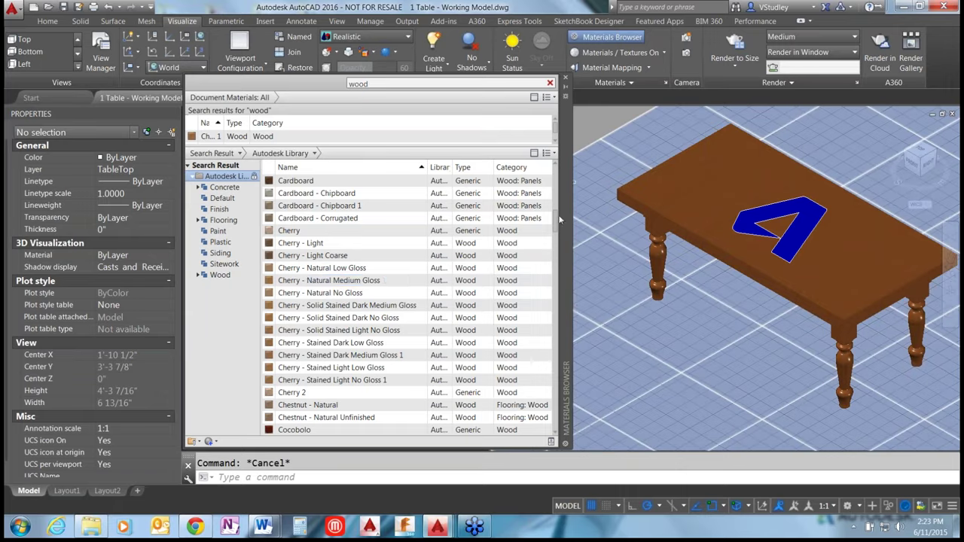
{"action": "left_click_drag", "start_coordinate": [558, 226], "coordinate": [557, 167]}
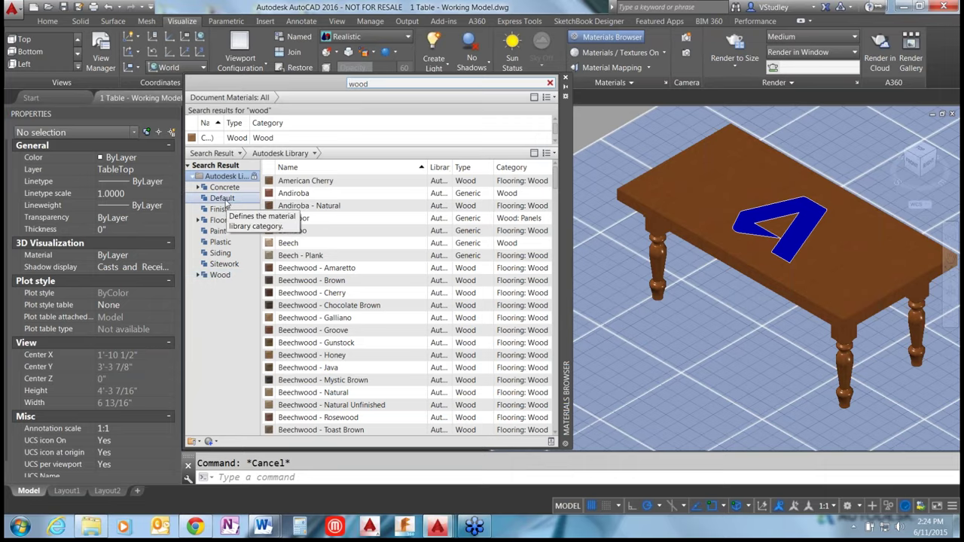
{"action": "double_click", "coordinate": [377, 84]}
{"action": "type", "text": "glass"}
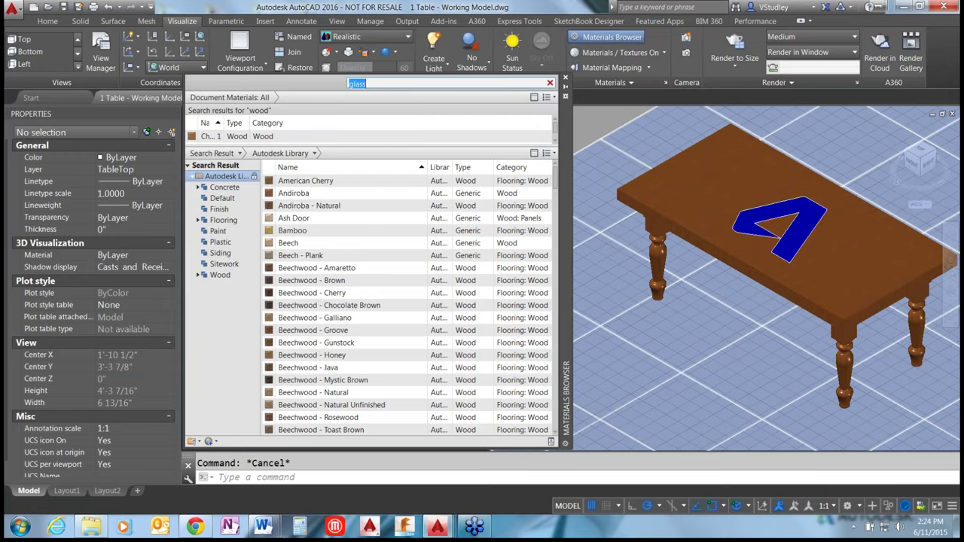
{"action": "key", "text": "Return"}
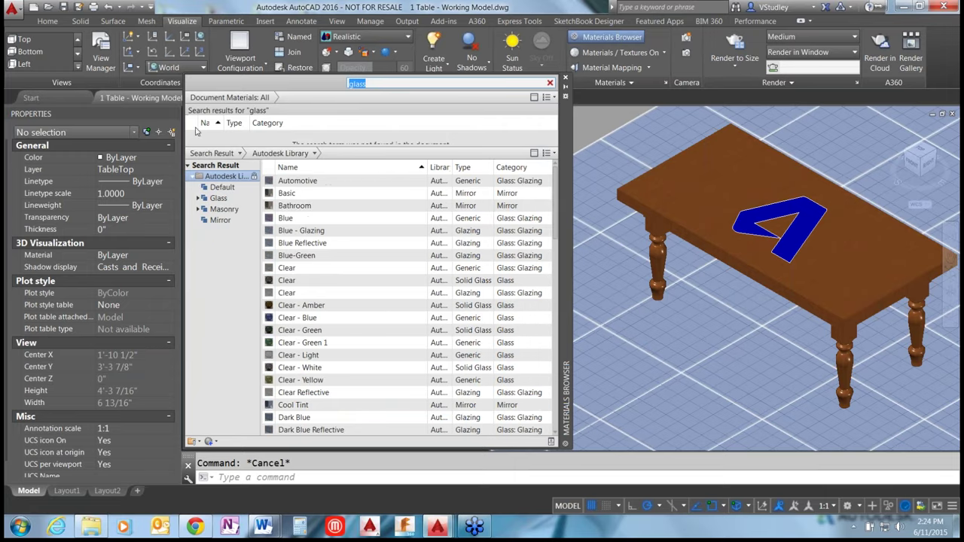
{"action": "left_click", "coordinate": [219, 198]}
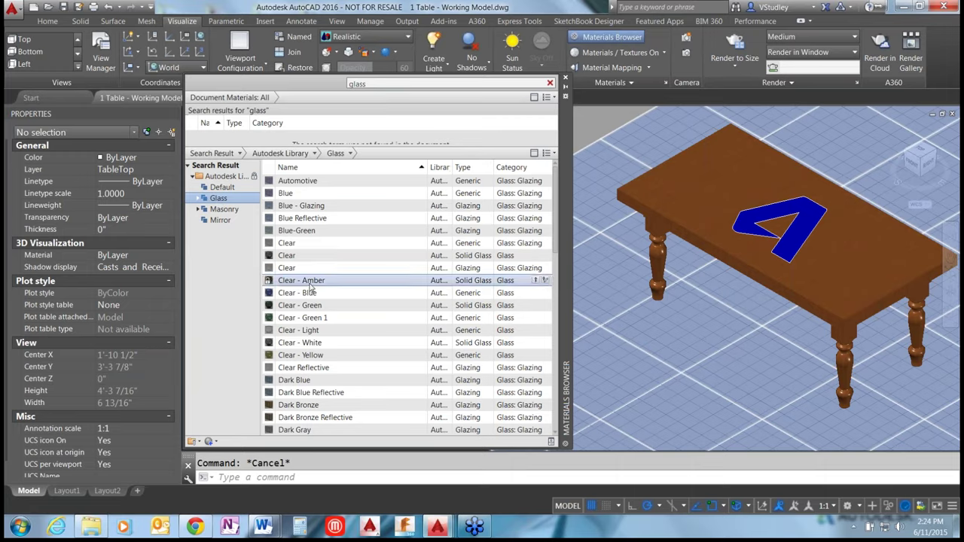
{"action": "left_click_drag", "start_coordinate": [301, 293], "coordinate": [796, 238]}
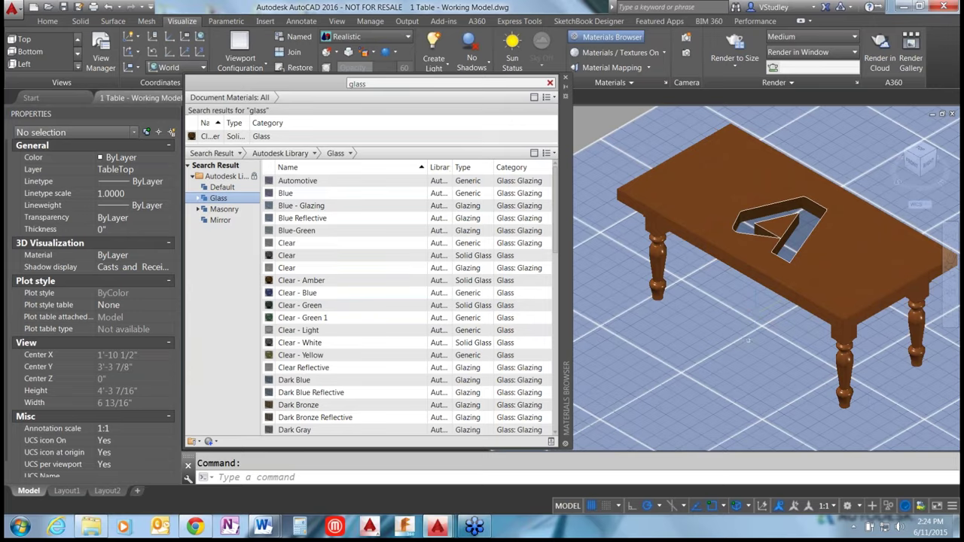
{"action": "scroll", "coordinate": [748, 340], "scroll_direction": "down", "scroll_amount": 3}
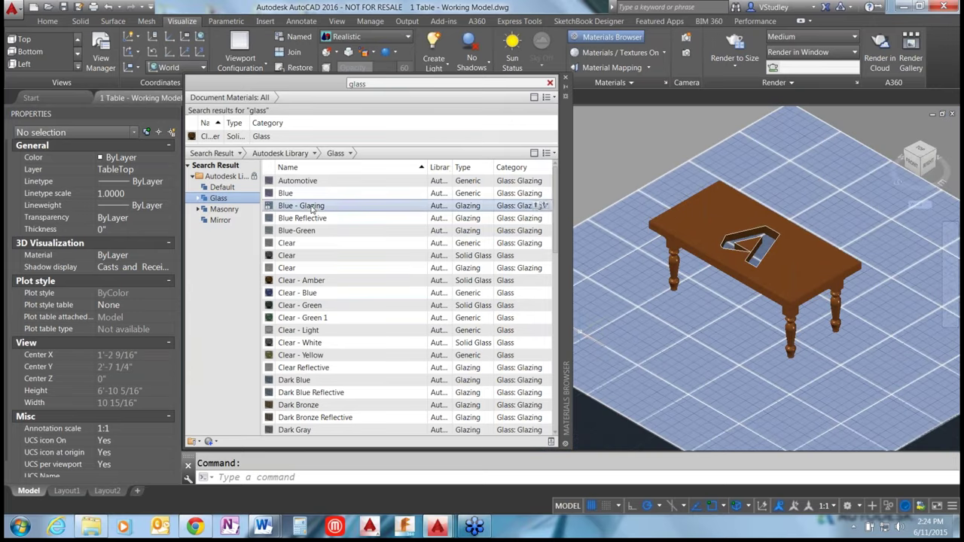
Search for 'tile' and apply a brown ceramic tile material to the floor
{"action": "double_click", "coordinate": [362, 83]}
{"action": "type", "text": "ti"}
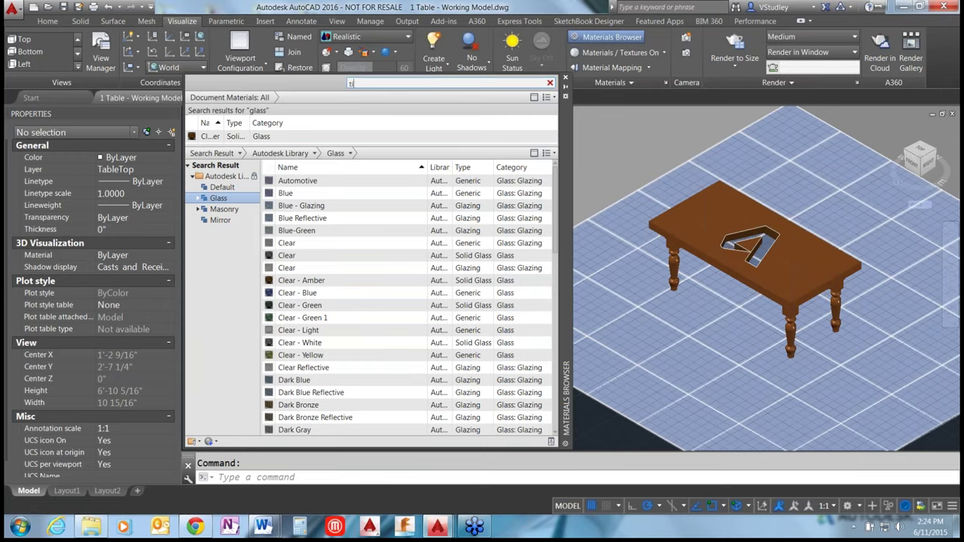
{"action": "type", "text": "le"}
{"action": "key", "text": "Return"}
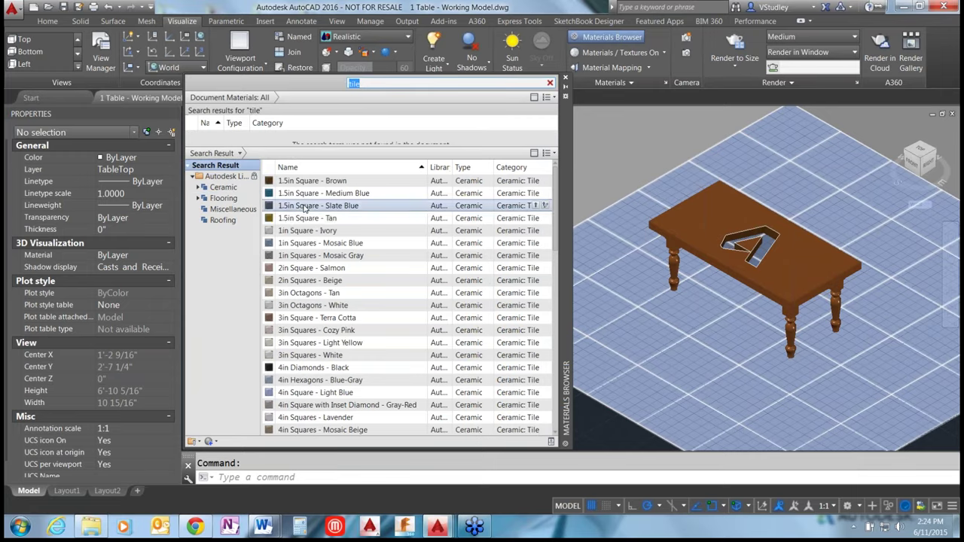
{"action": "left_click_drag", "start_coordinate": [316, 317], "coordinate": [807, 316]}
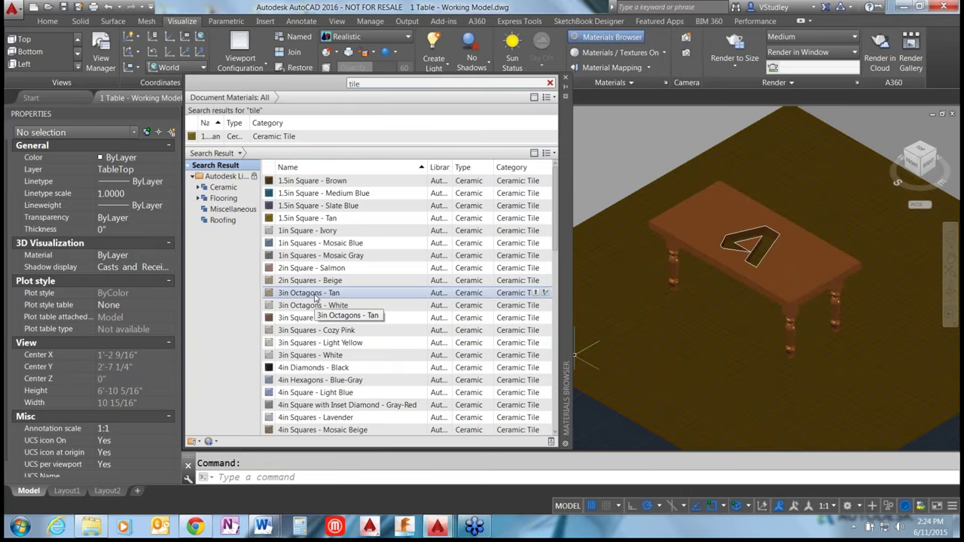
Search the Materials Browser for 'paint' materials
{"action": "left_click", "coordinate": [406, 84]}
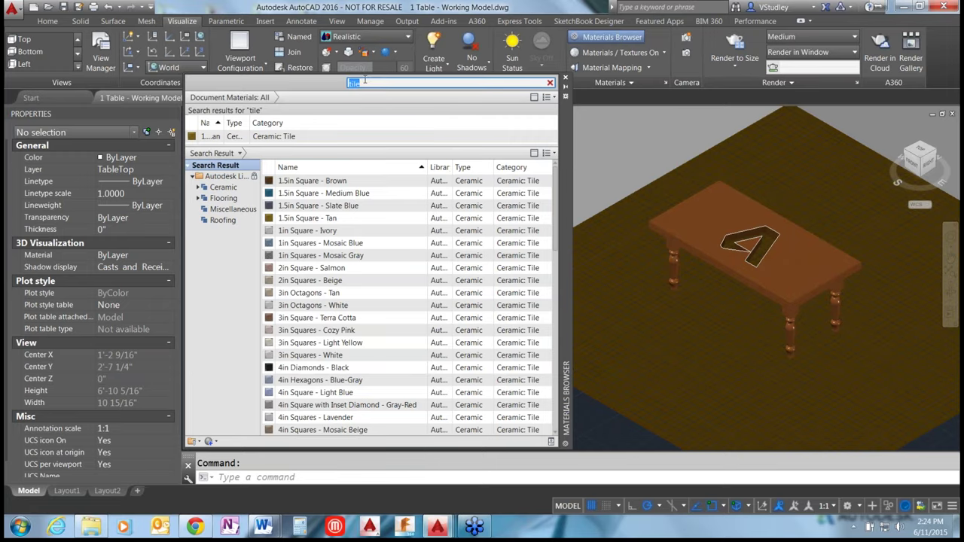
{"action": "type", "text": "paint"}
{"action": "key", "text": "Return"}
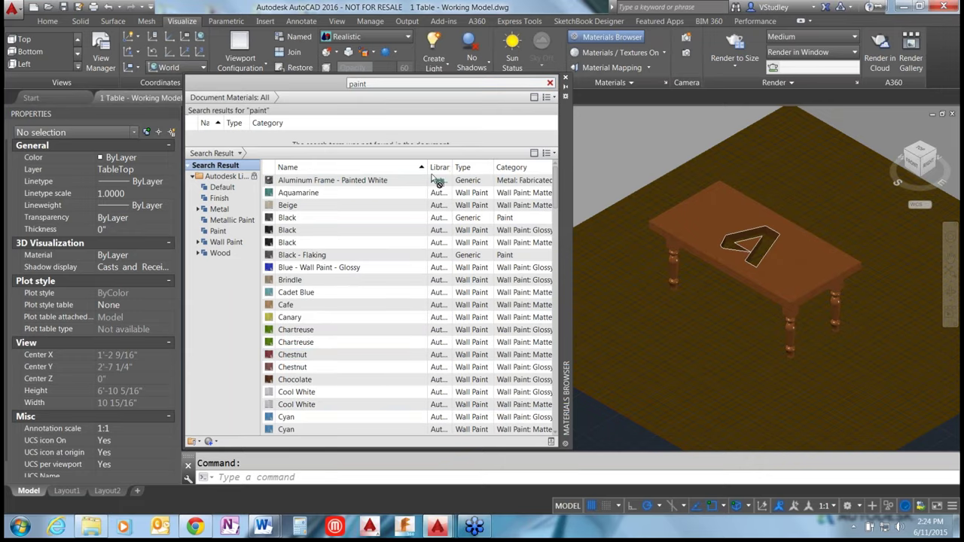
Apply the Aquamarine wall paint to the room walls
{"action": "left_click_drag", "start_coordinate": [435, 193], "coordinate": [635, 316]}
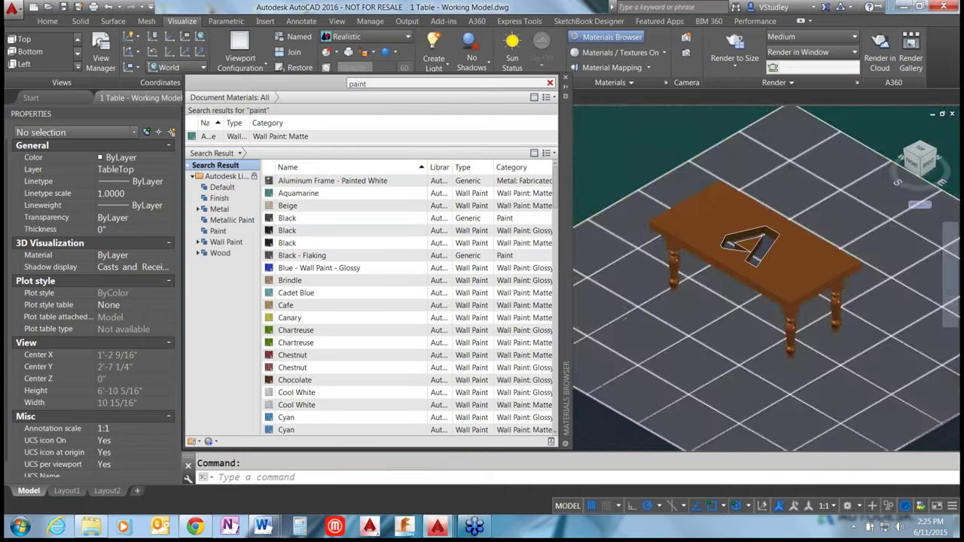
{"action": "scroll", "coordinate": [622, 127], "scroll_direction": "down", "scroll_amount": 6}
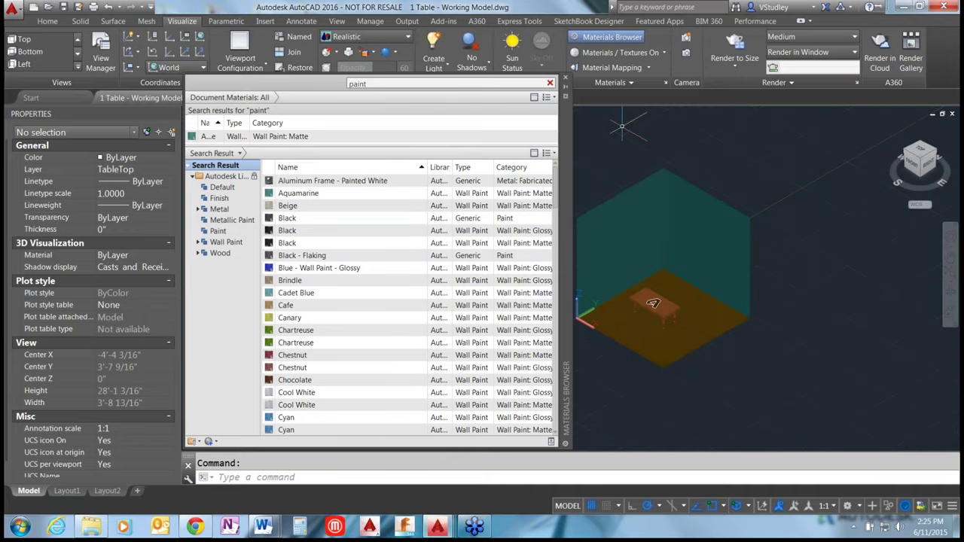
{"action": "scroll", "coordinate": [666, 320], "scroll_direction": "up", "scroll_amount": 3}
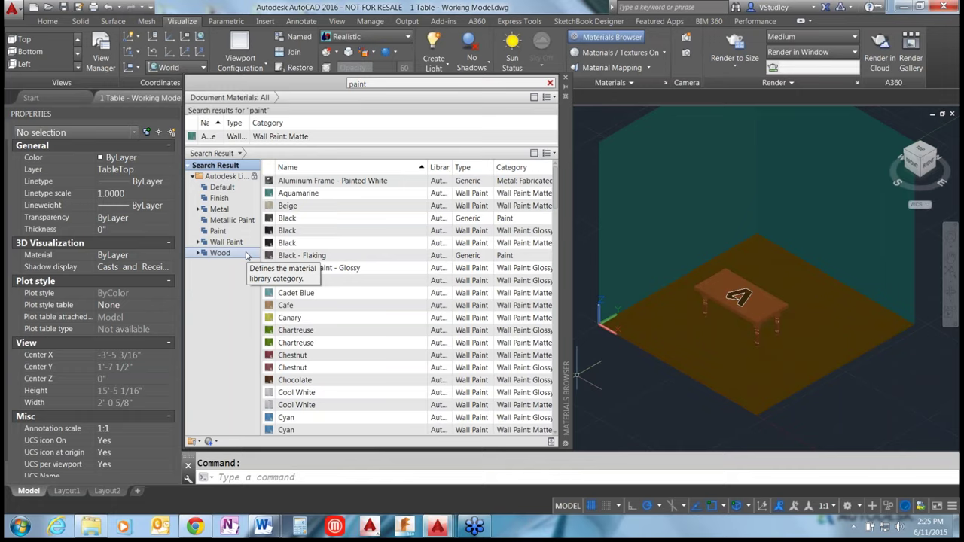
Add Aquamarine to Favorites, view the Favorites list, and close the Materials Browser
{"action": "right_click", "coordinate": [302, 196]}
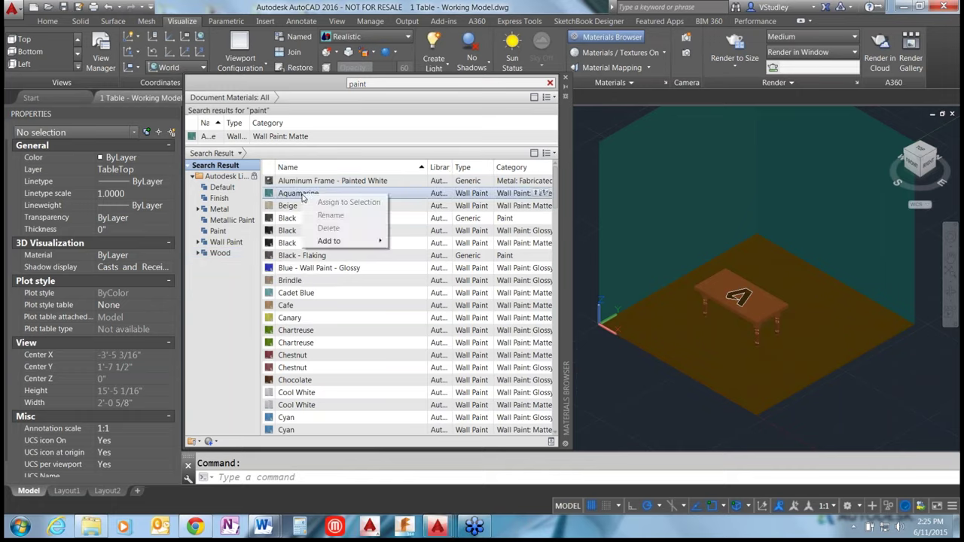
{"action": "mouse_move", "coordinate": [338, 241]}
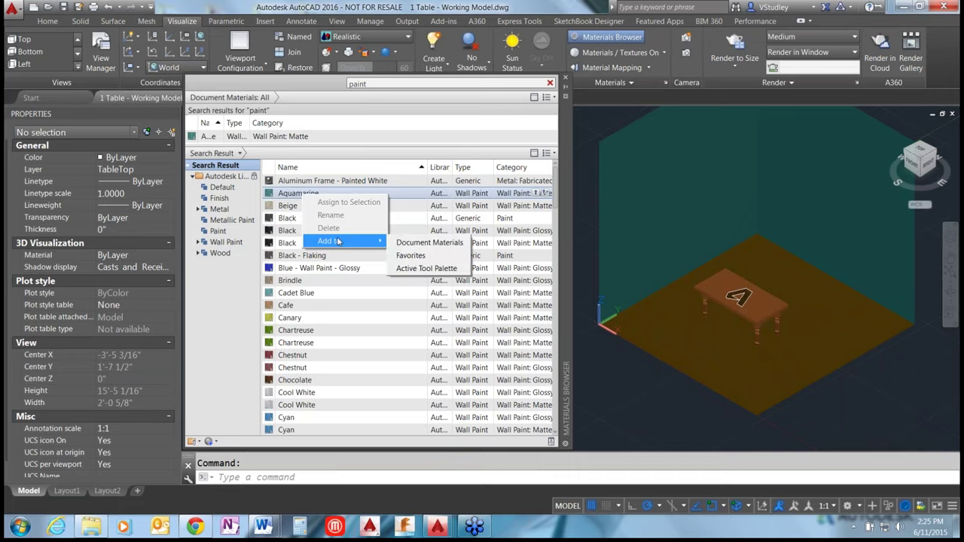
{"action": "left_click", "coordinate": [411, 256]}
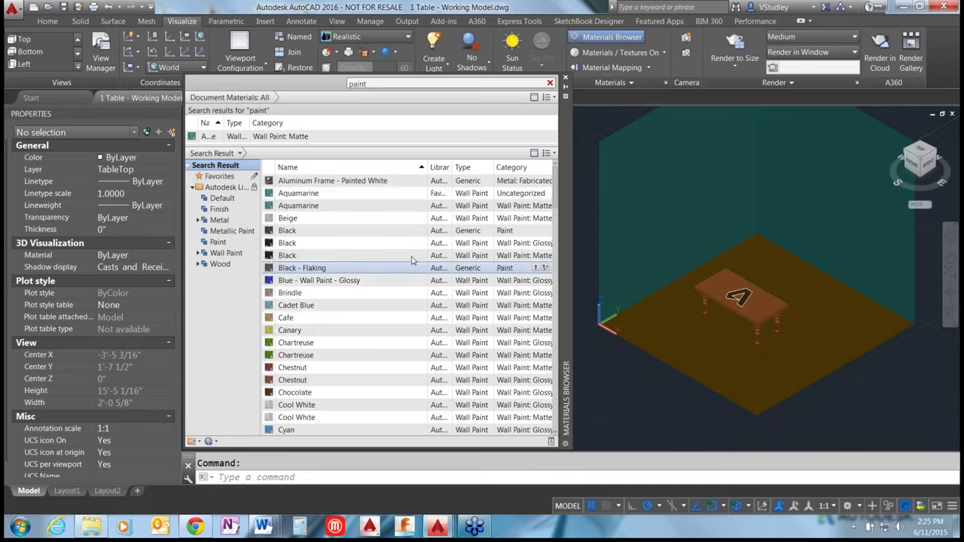
{"action": "left_click", "coordinate": [219, 177]}
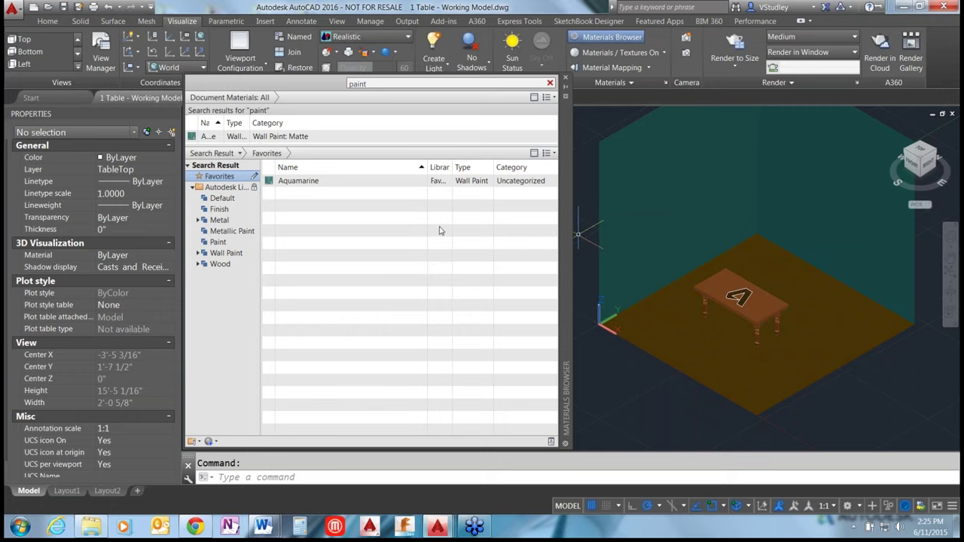
{"action": "left_click", "coordinate": [566, 81]}
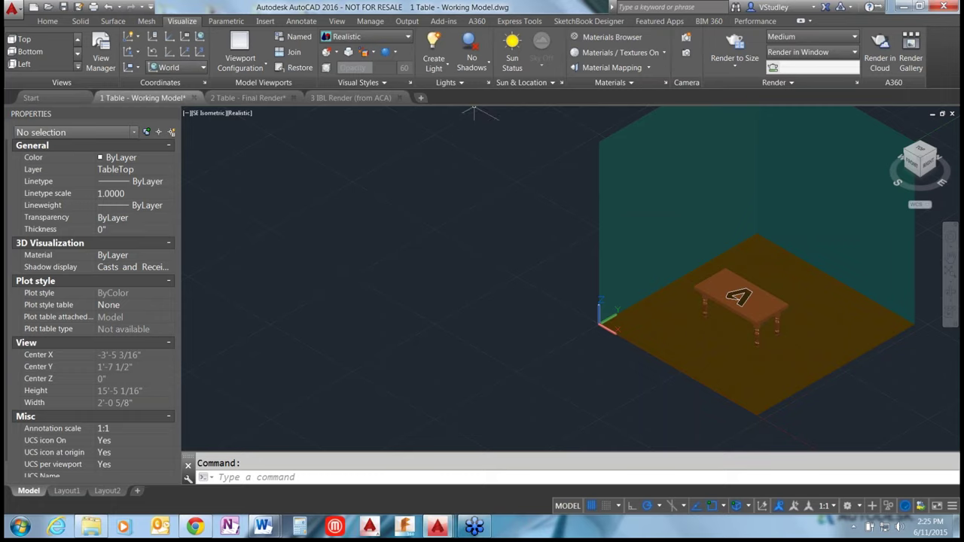
Place a point light at source location 0,0,60 and finish the command
{"action": "left_click", "coordinate": [442, 68]}
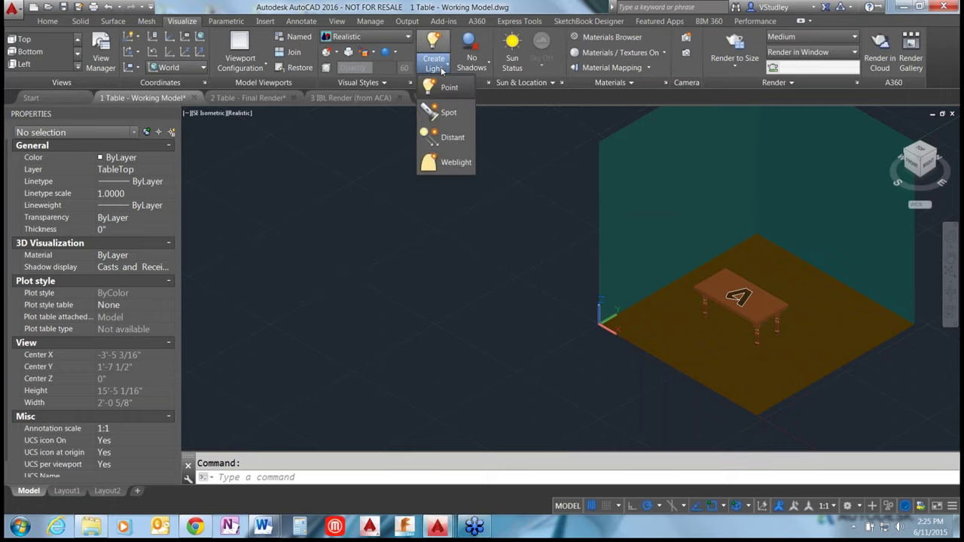
{"action": "left_click", "coordinate": [442, 89]}
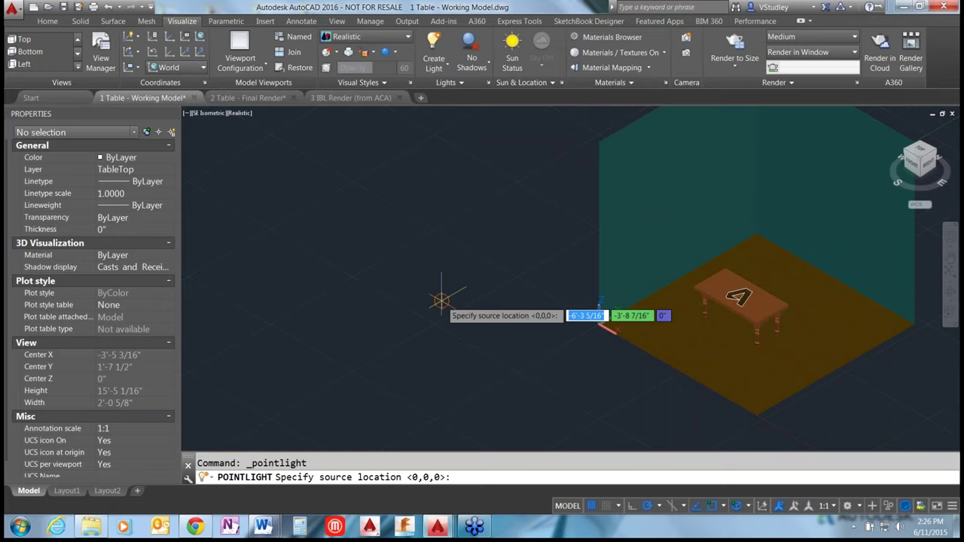
{"action": "type", "text": "0"}
{"action": "key", "text": "Tab"}
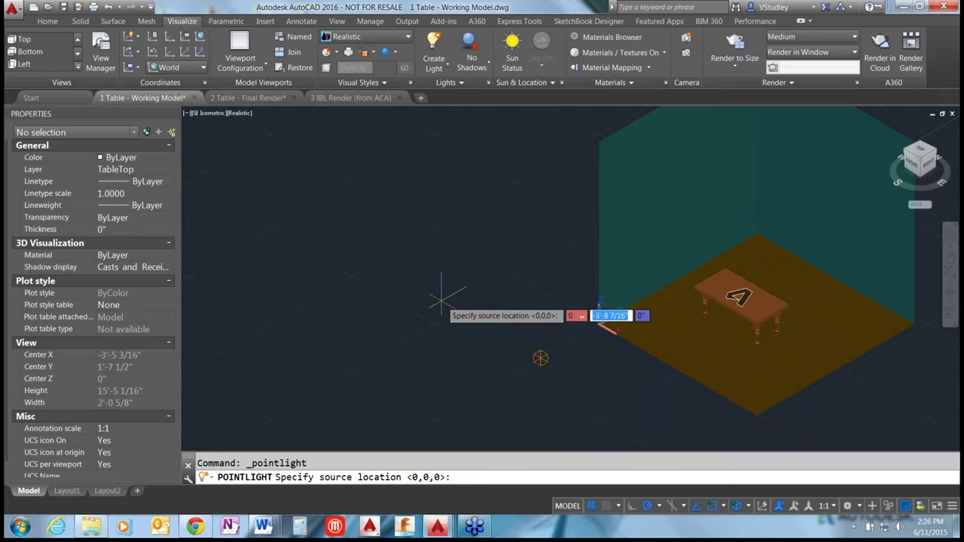
{"action": "type", "text": "0"}
{"action": "key", "text": "Tab"}
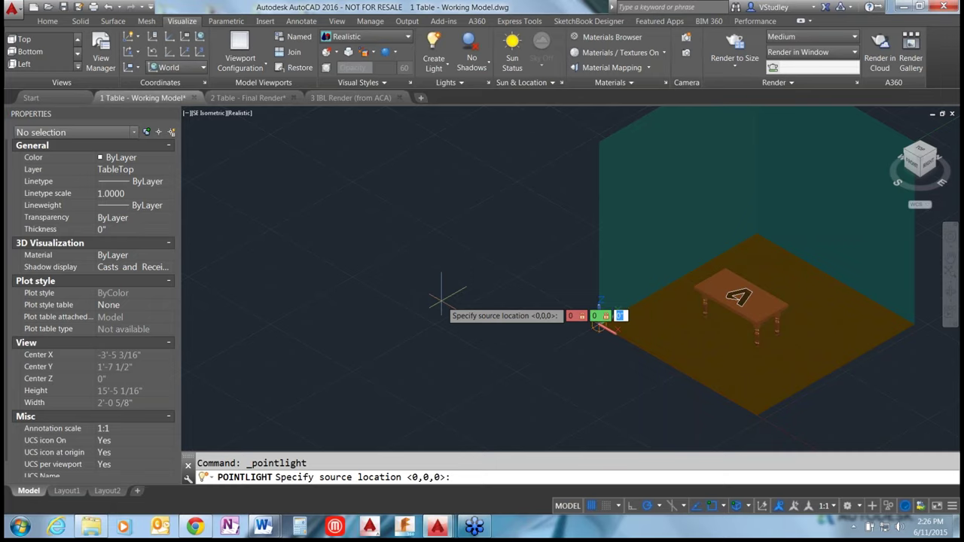
{"action": "type", "text": "60"}
{"action": "key", "text": "Return"}
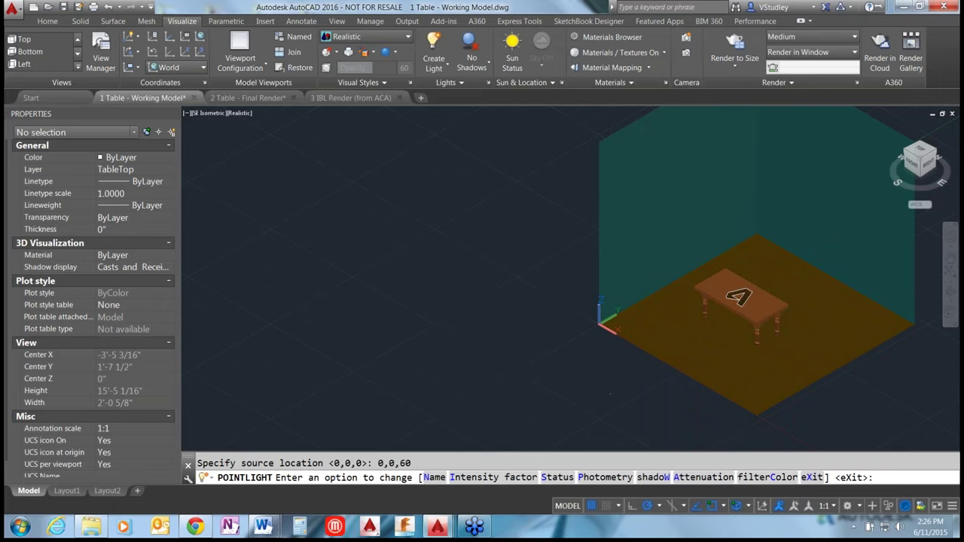
{"action": "key", "text": "Return"}
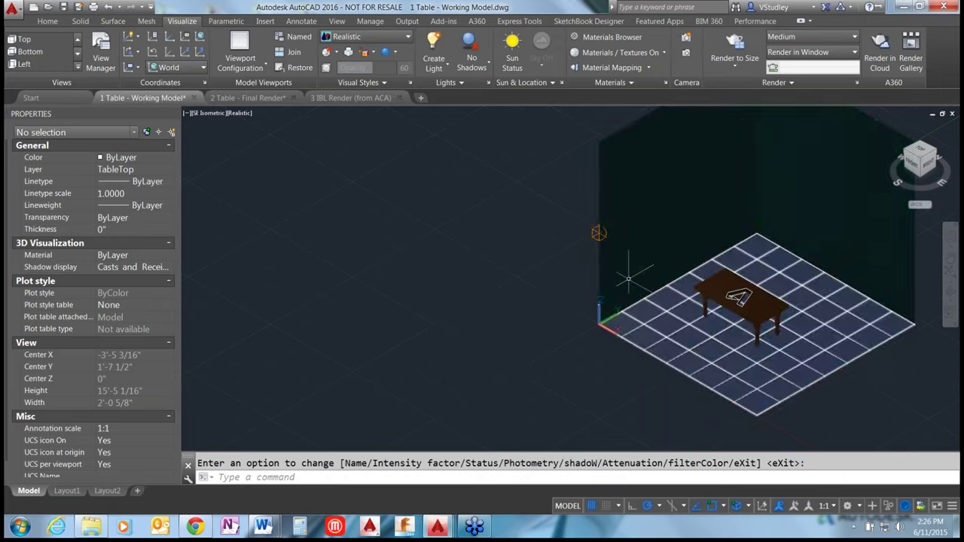
From the top view, move the point light partway along the room's left edge
{"action": "left_click", "coordinate": [598, 233]}
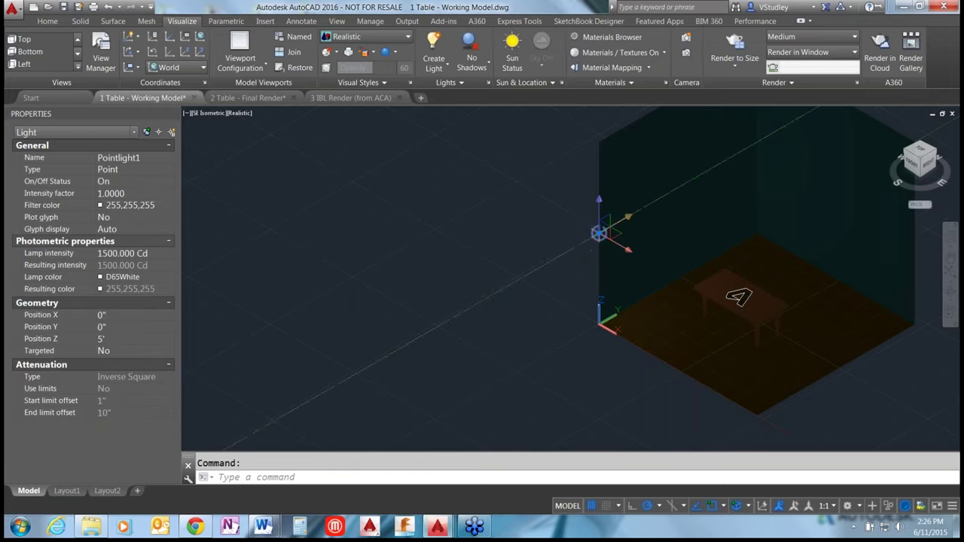
{"action": "left_click", "coordinate": [930, 153]}
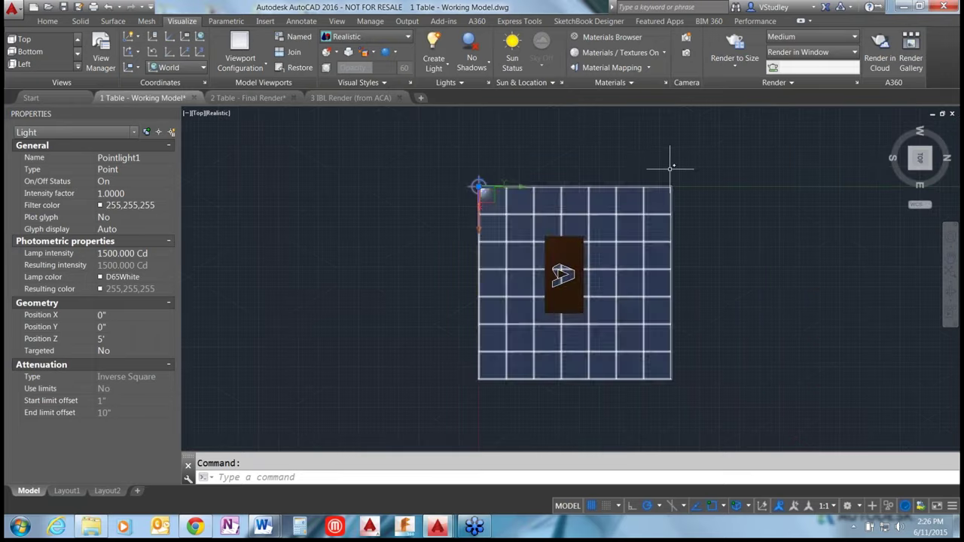
{"action": "type", "text": "M"}
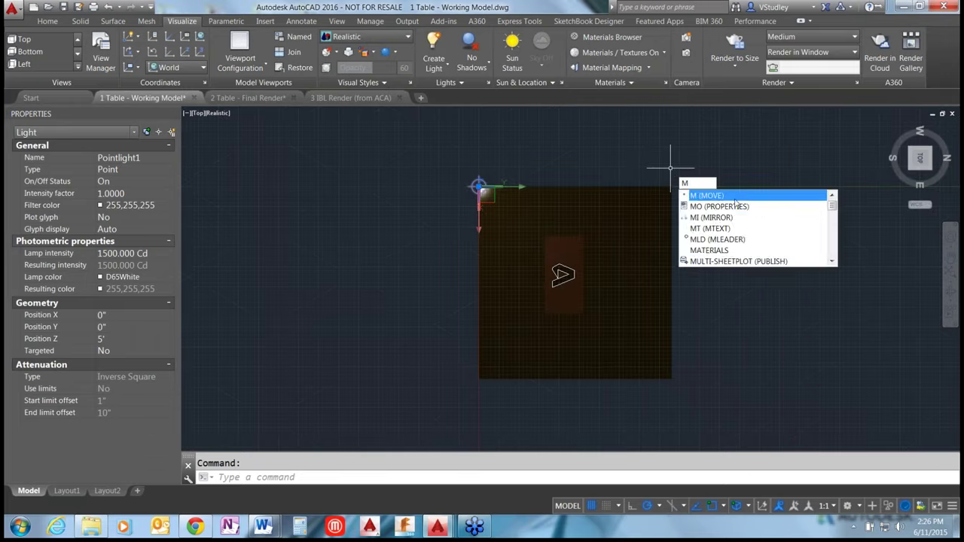
{"action": "key", "text": "Return"}
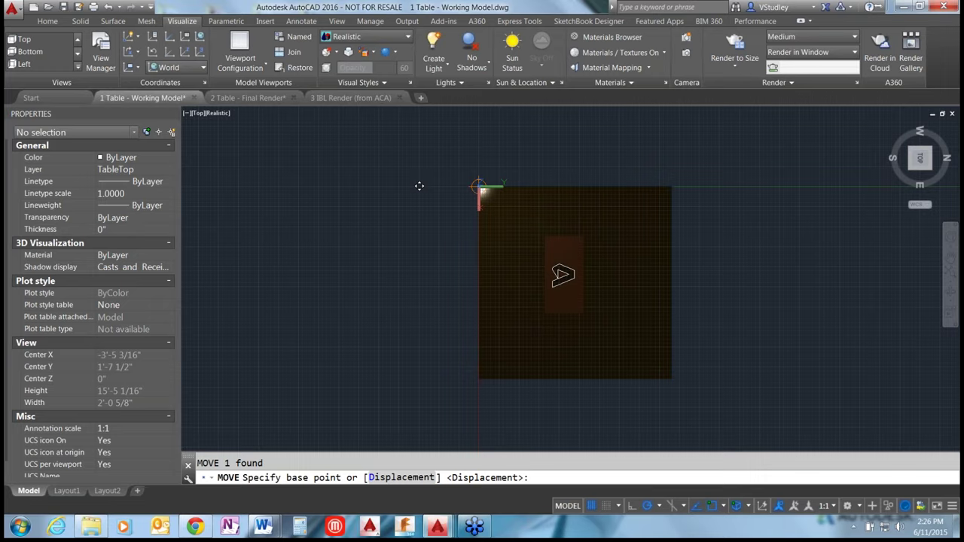
{"action": "left_click", "coordinate": [413, 193]}
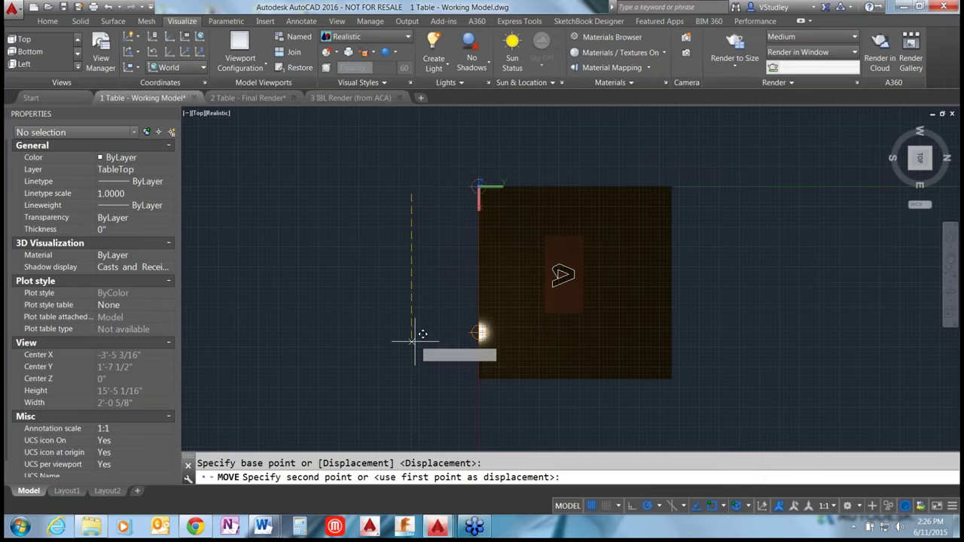
{"action": "left_click", "coordinate": [414, 349]}
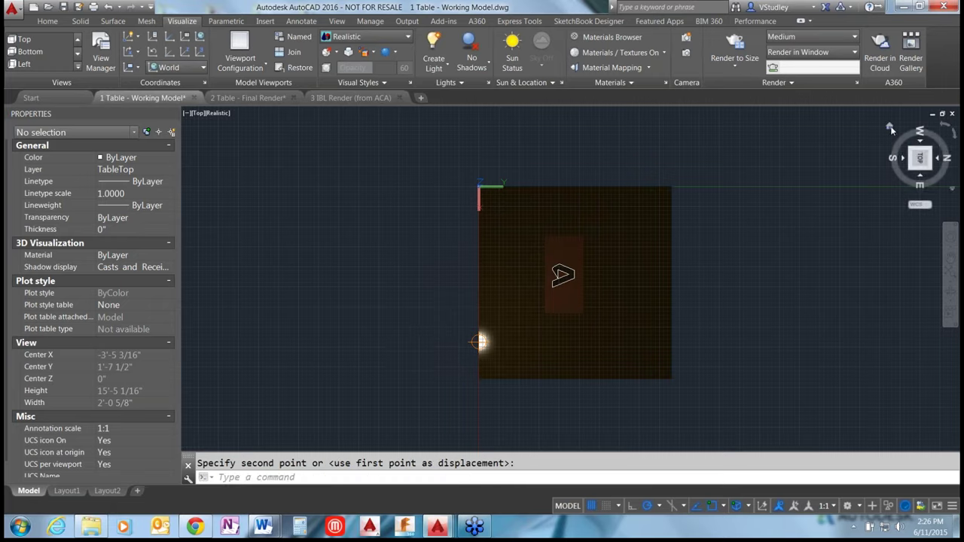
Return to the SE Isometric view and pan the table up into view
{"action": "left_click", "coordinate": [890, 128]}
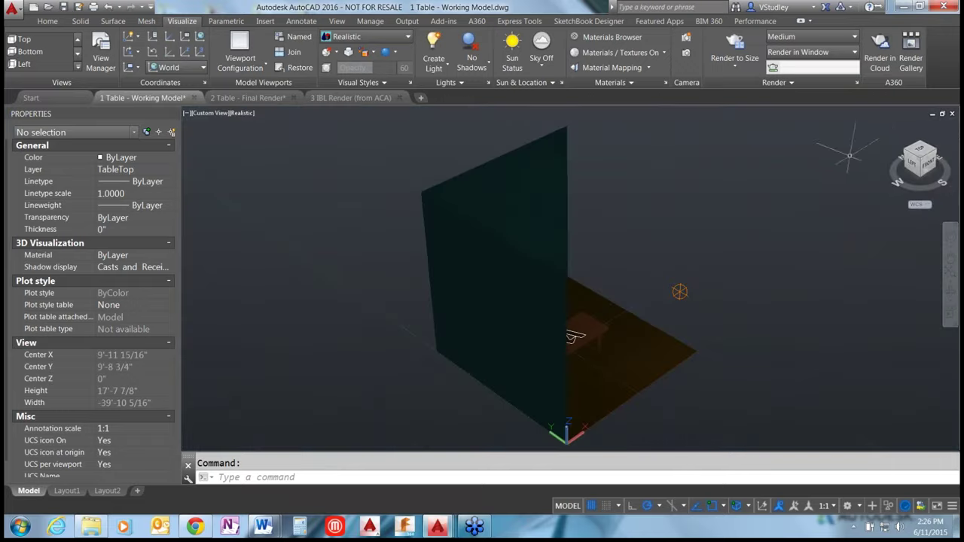
{"action": "left_click", "coordinate": [939, 156]}
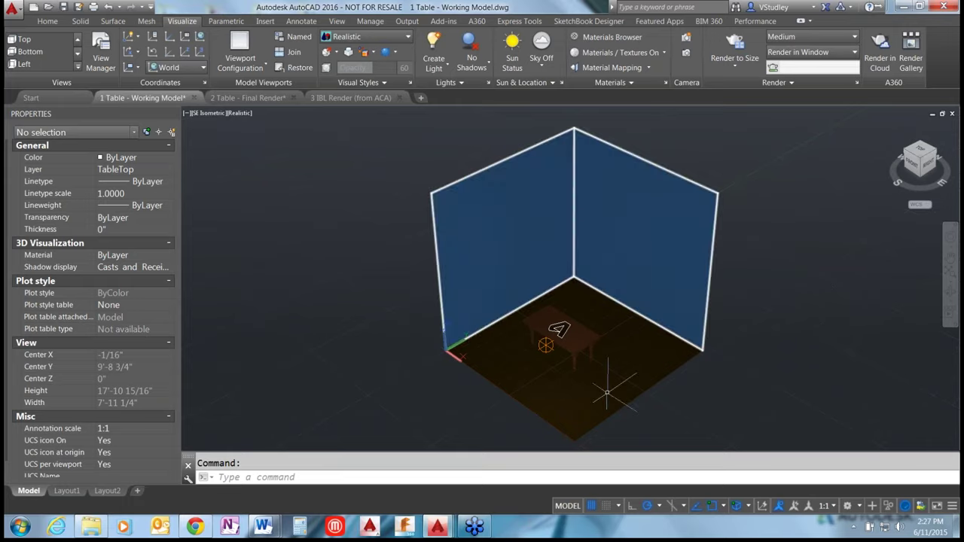
{"action": "scroll", "coordinate": [566, 390], "scroll_direction": "up", "scroll_amount": 3}
{"action": "scroll", "coordinate": [566, 390], "scroll_direction": "down", "scroll_amount": 2}
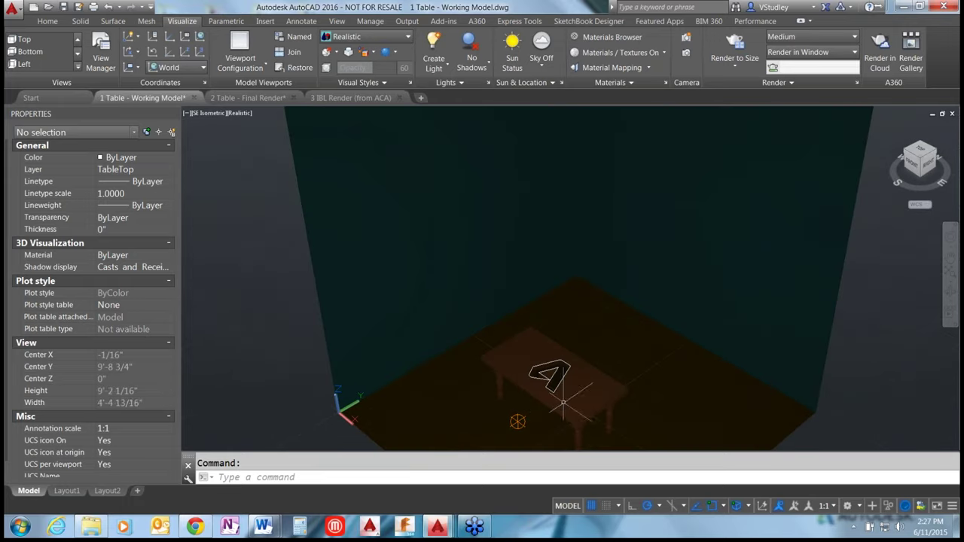
{"action": "middle_click_drag", "start_coordinate": [566, 390], "coordinate": [417, 229]}
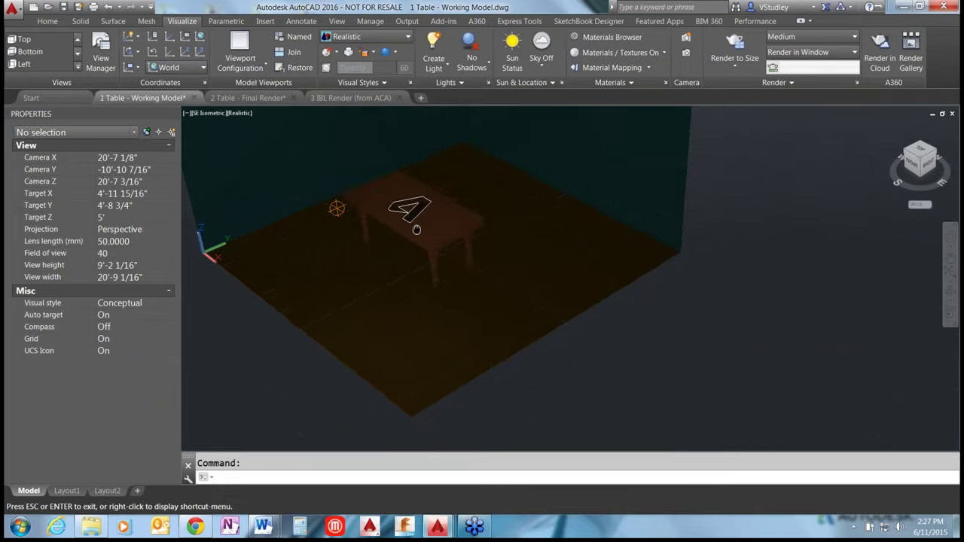
Orbit, zoom and pan until the walls, floor, table and light are all framed
{"action": "key", "text": "Escape"}
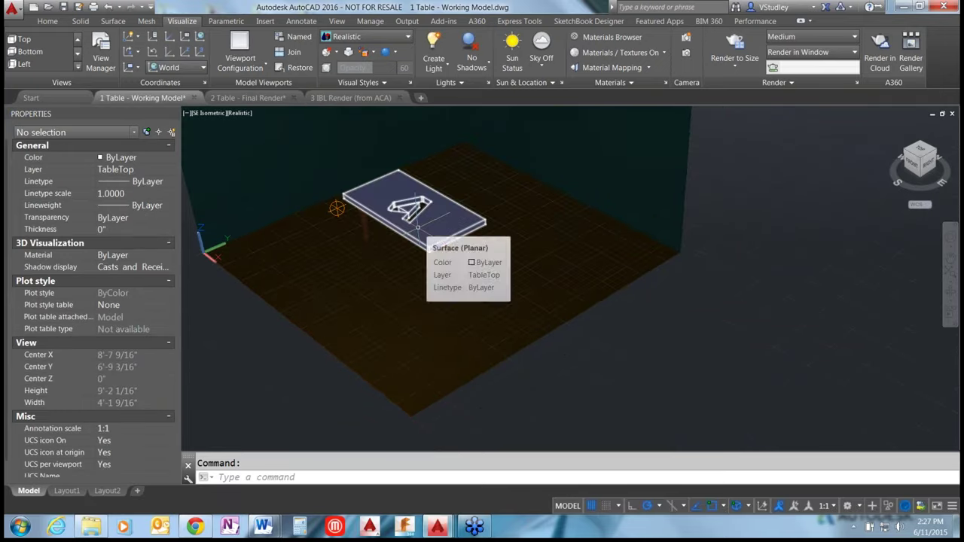
{"action": "middle_click_drag", "start_coordinate": [418, 226], "coordinate": [759, 304], "text": "shift"}
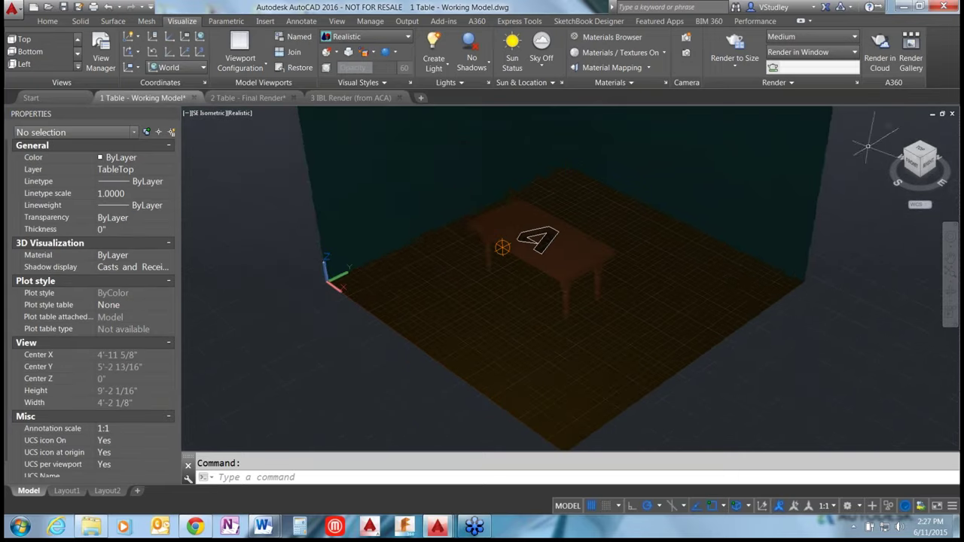
{"action": "scroll", "coordinate": [623, 279], "scroll_direction": "down", "scroll_amount": 5}
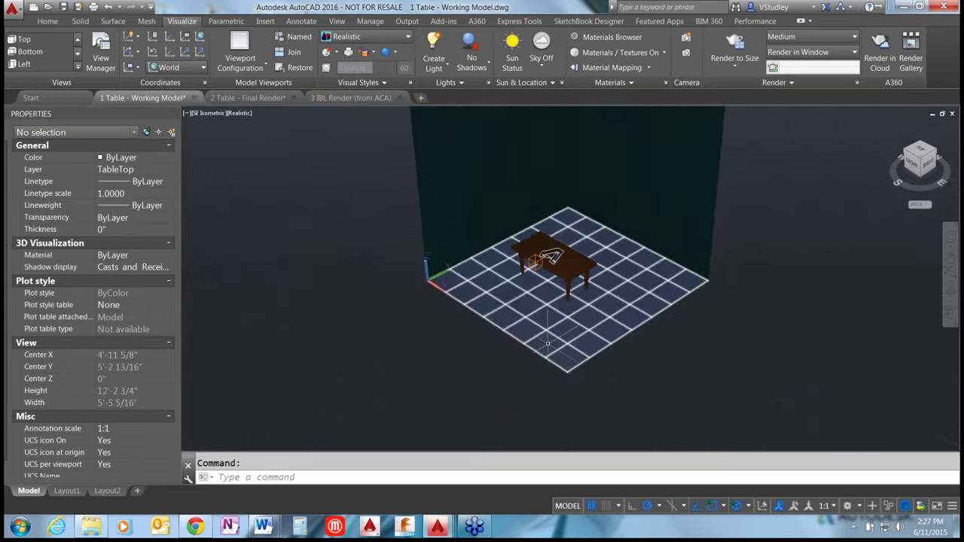
{"action": "middle_click_drag", "start_coordinate": [567, 282], "coordinate": [602, 237]}
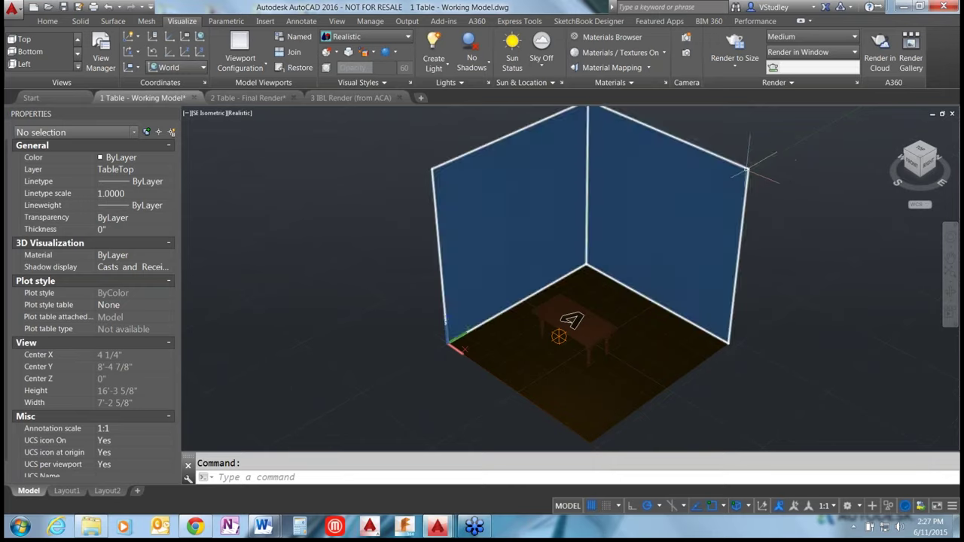
In Render Presets Manager, set Medium - Copy 1 to render by time at Low accuracy
{"action": "left_click", "coordinate": [734, 66]}
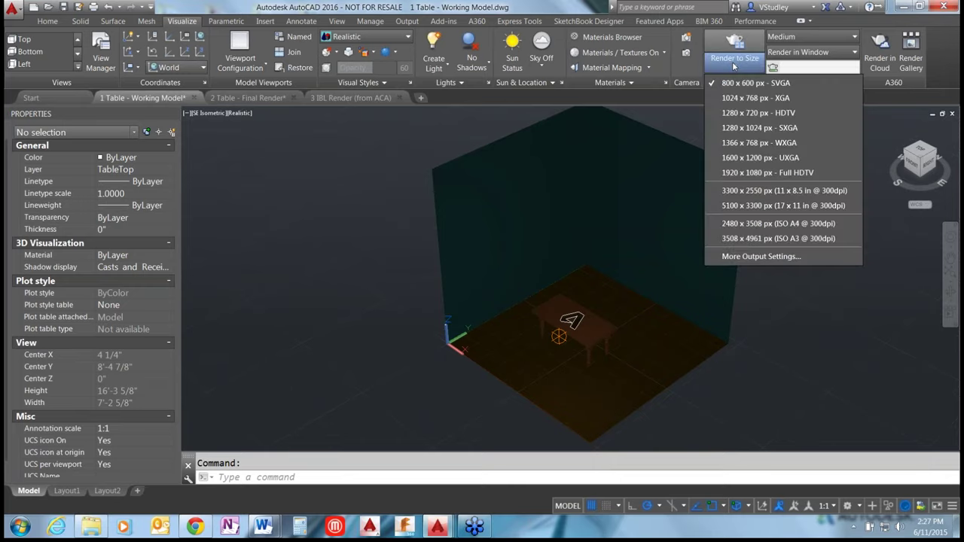
{"action": "left_click", "coordinate": [733, 66]}
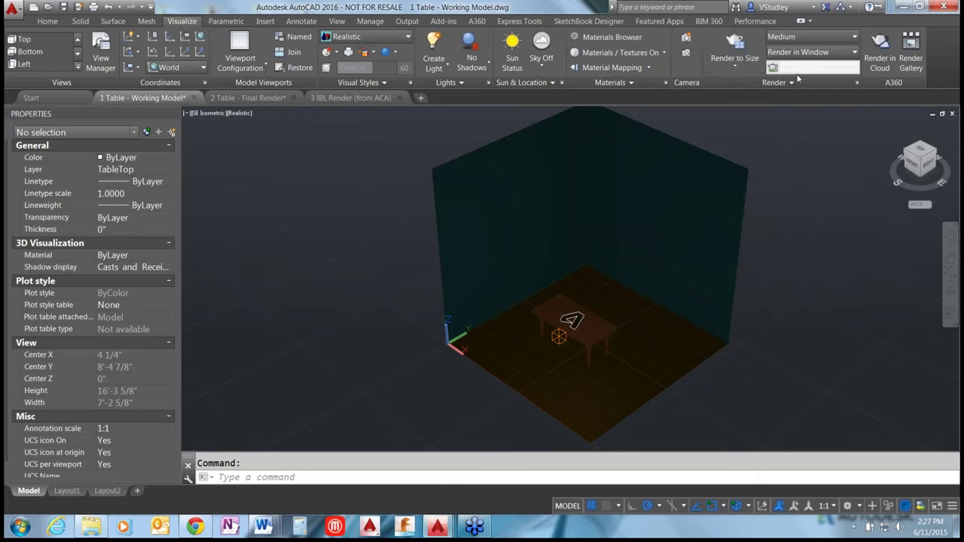
{"action": "left_click", "coordinate": [856, 83]}
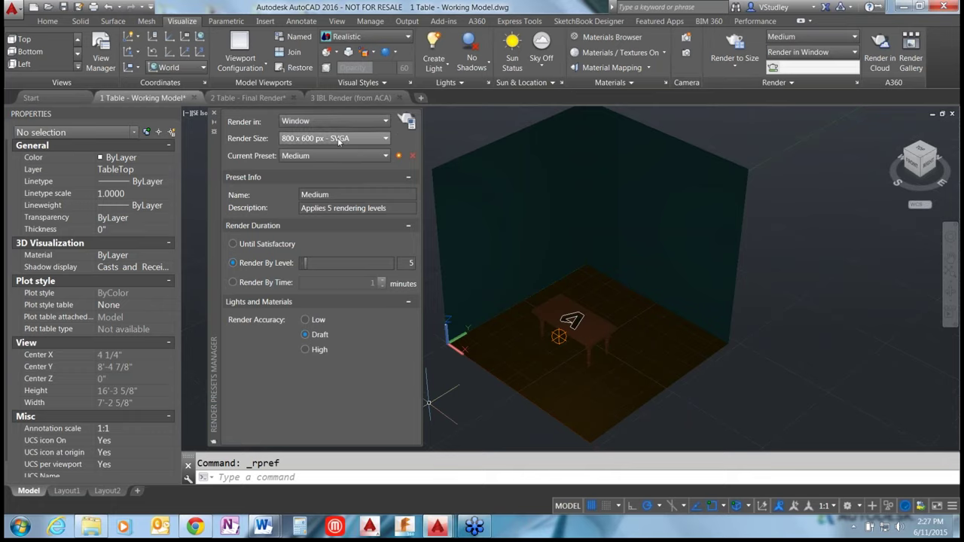
{"action": "left_click", "coordinate": [232, 283]}
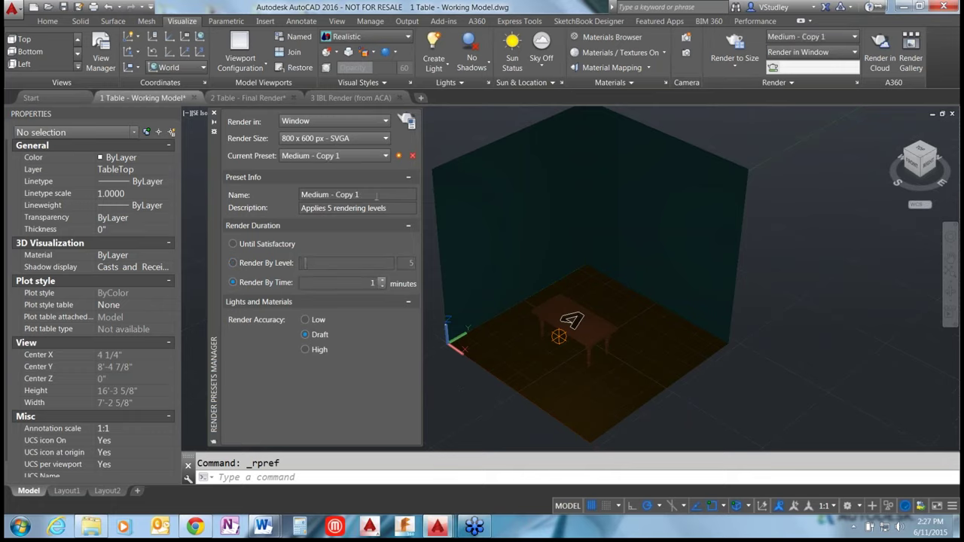
{"action": "left_click", "coordinate": [385, 156]}
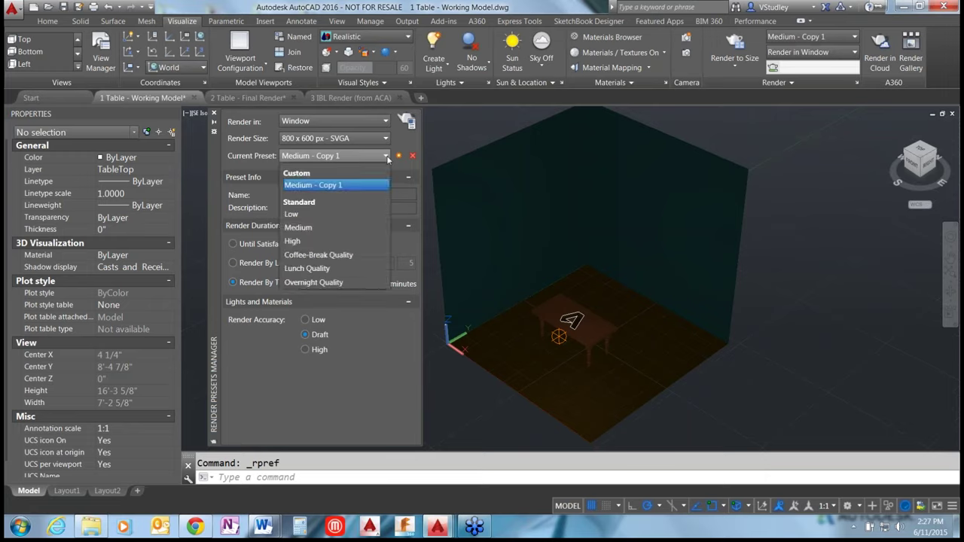
{"action": "left_click", "coordinate": [385, 156]}
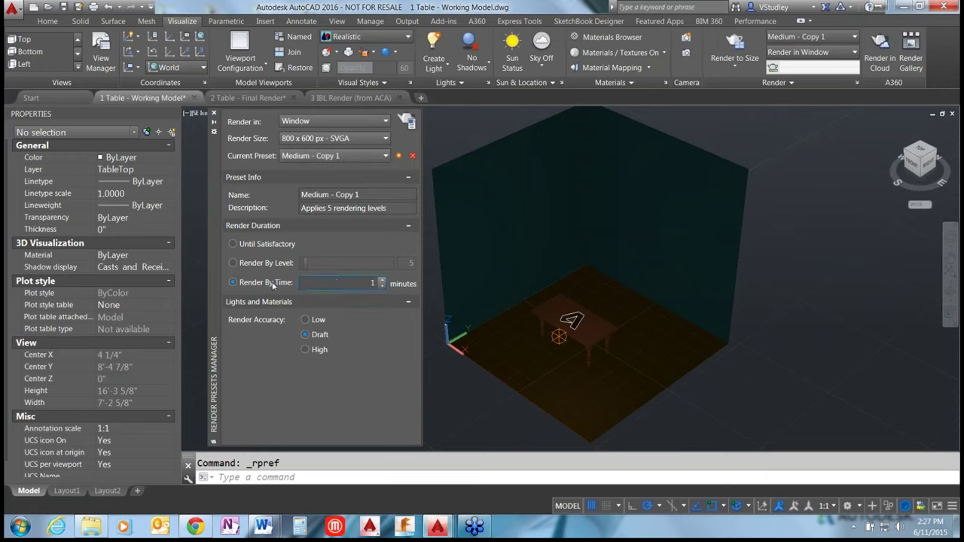
{"action": "left_click", "coordinate": [306, 320]}
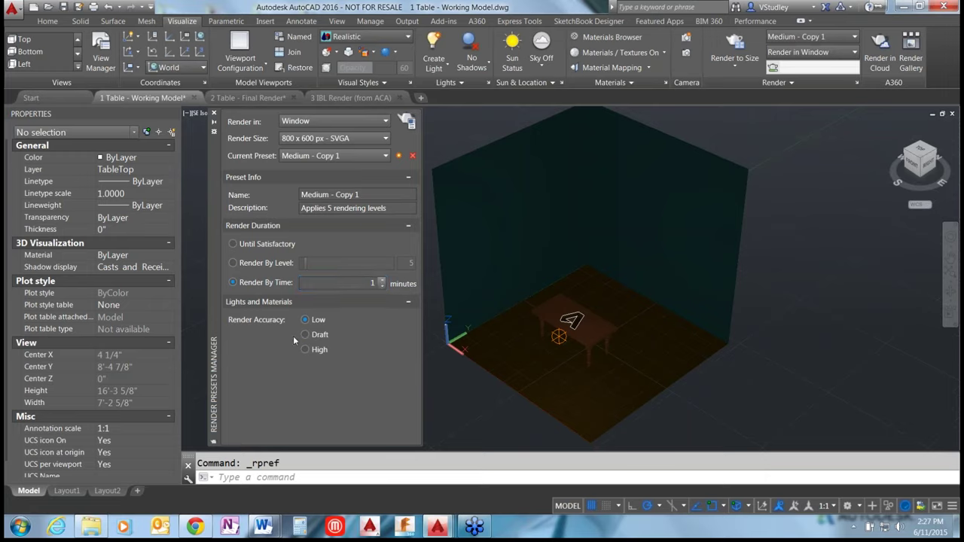
Start a trial render of the room in the Render window, then stop it partway
{"action": "left_click", "coordinate": [409, 121]}
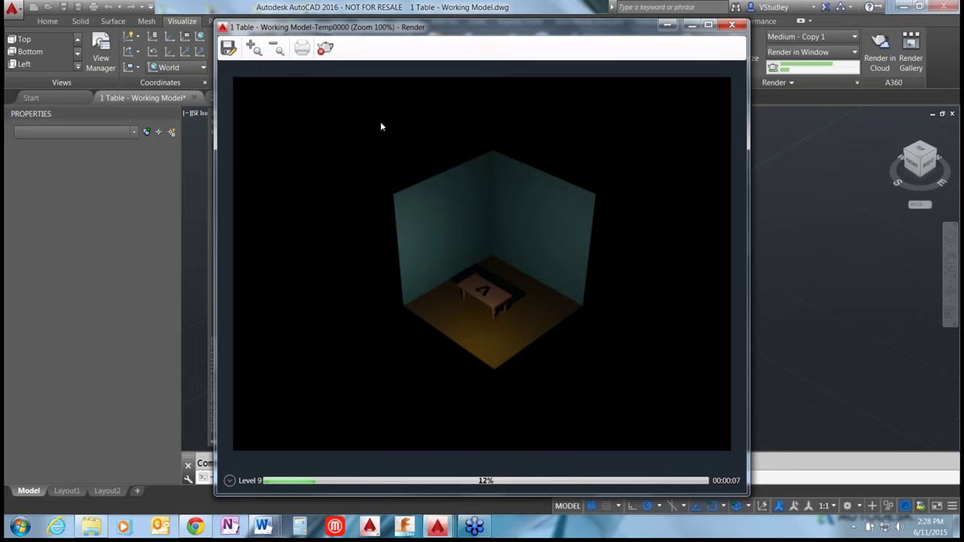
{"action": "left_click", "coordinate": [326, 49]}
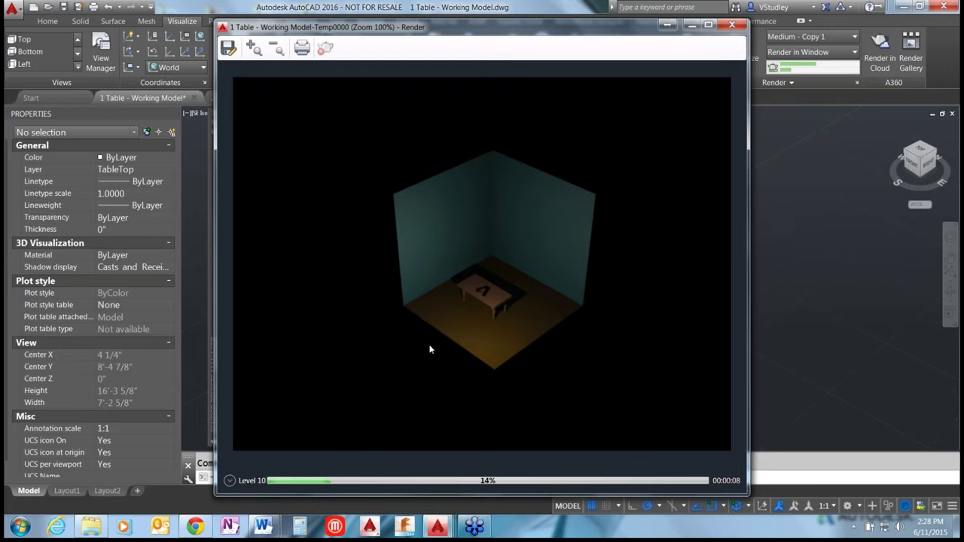
Magnify the render to 200%, pan across the table and floor, then close the Render window
{"action": "left_click", "coordinate": [256, 48]}
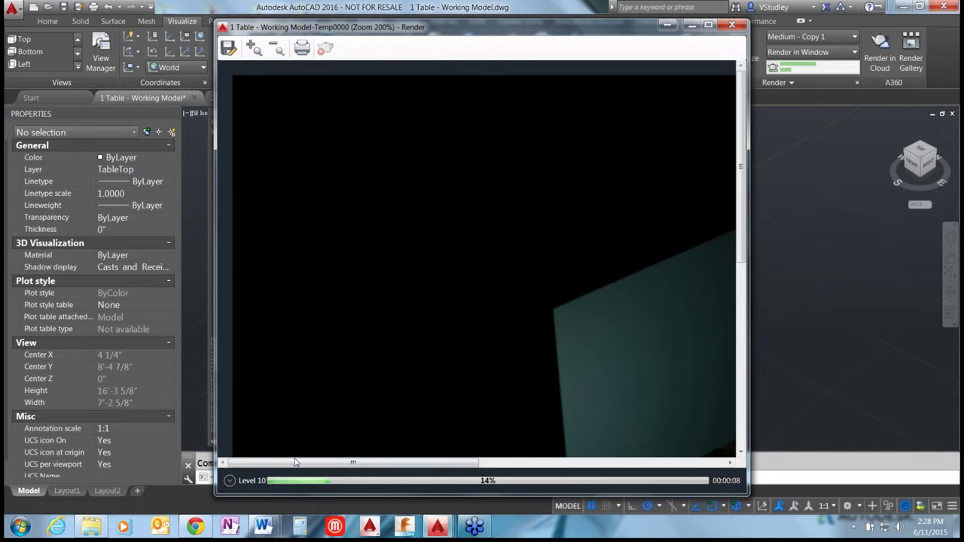
{"action": "left_click_drag", "start_coordinate": [267, 465], "coordinate": [383, 465]}
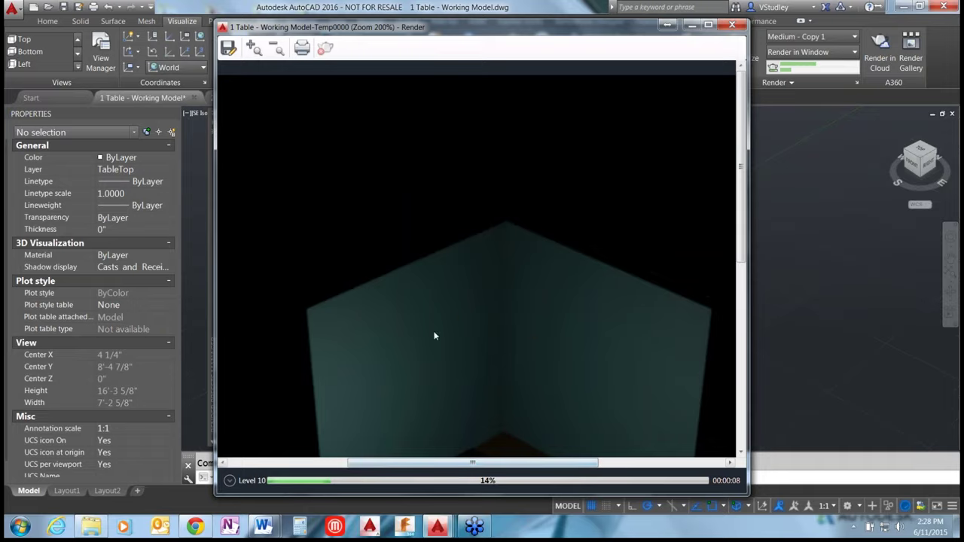
{"action": "scroll", "coordinate": [434, 334], "scroll_direction": "down", "scroll_amount": 3}
{"action": "scroll", "coordinate": [449, 361], "scroll_direction": "up", "scroll_amount": 1}
{"action": "scroll", "coordinate": [482, 314], "scroll_direction": "up", "scroll_amount": 3}
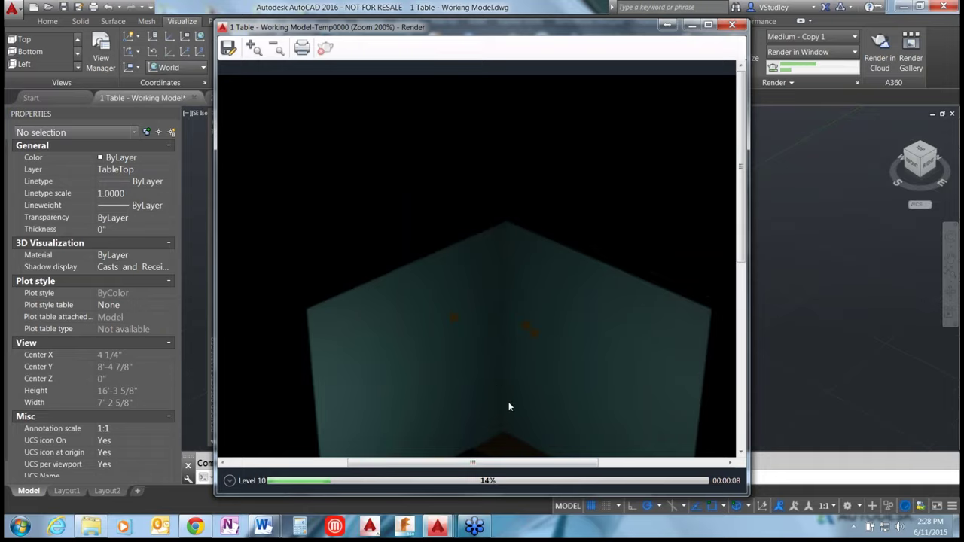
{"action": "left_click_drag", "start_coordinate": [509, 405], "coordinate": [531, 189]}
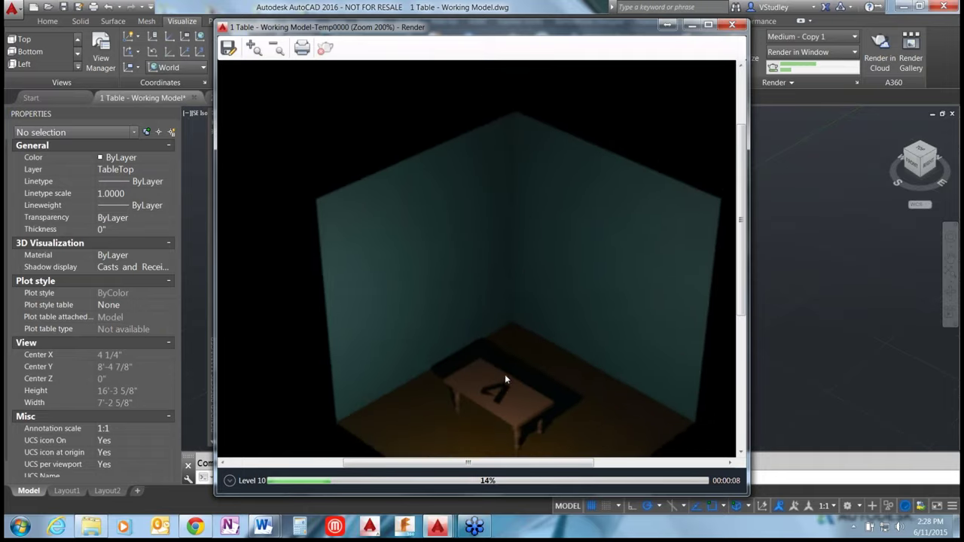
{"action": "left_click_drag", "start_coordinate": [504, 374], "coordinate": [507, 231]}
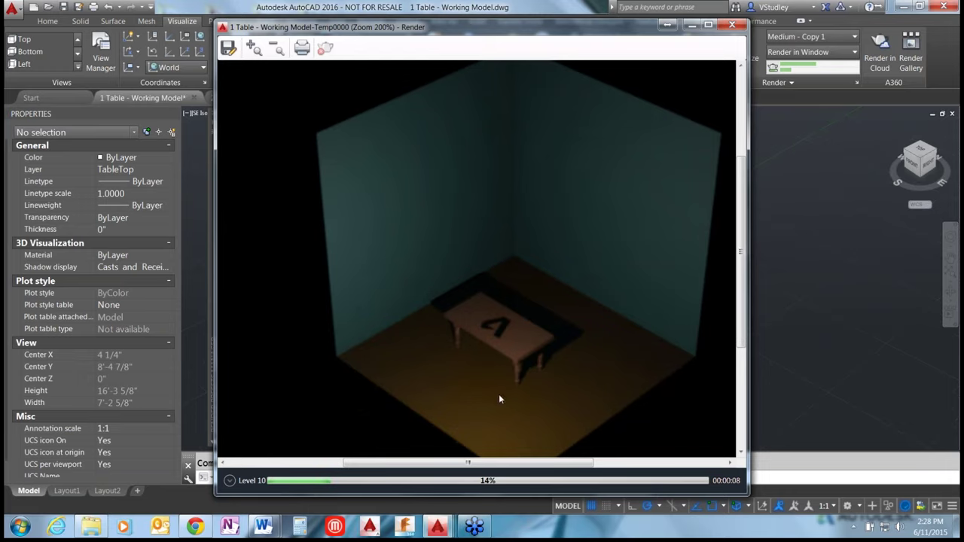
{"action": "left_click", "coordinate": [731, 25]}
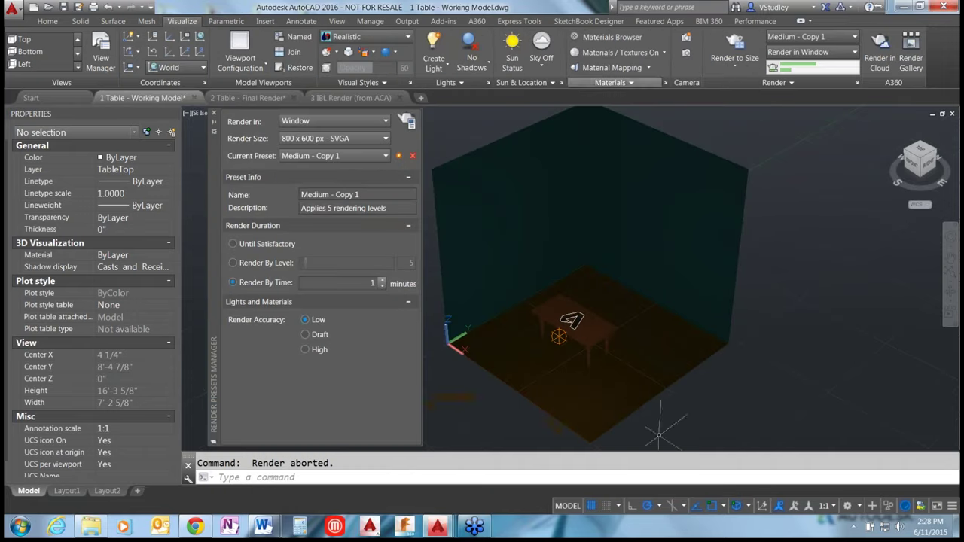
Inspect the point light's on/off property, then close the Render Presets palette and deselect the light
{"action": "key", "text": "Escape"}
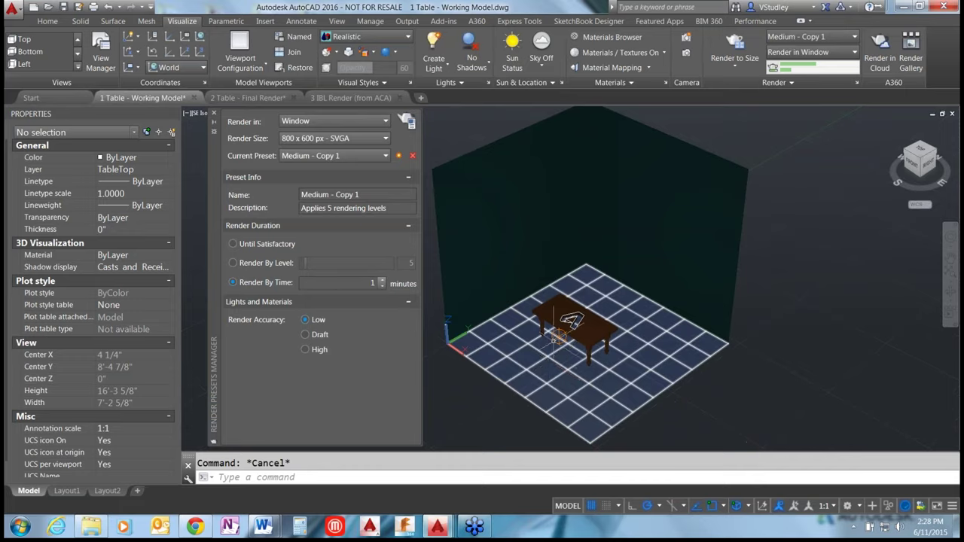
{"action": "left_click", "coordinate": [558, 336]}
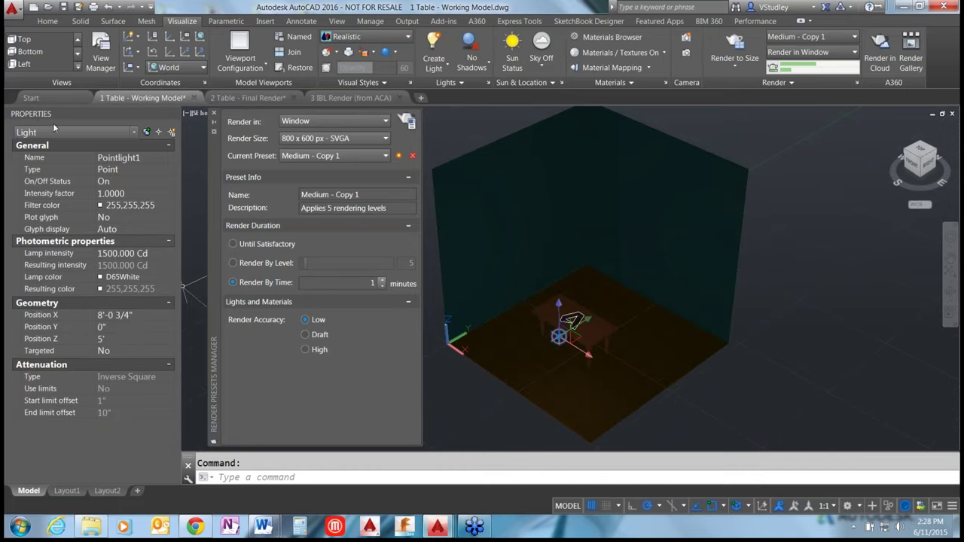
{"action": "left_click", "coordinate": [106, 183]}
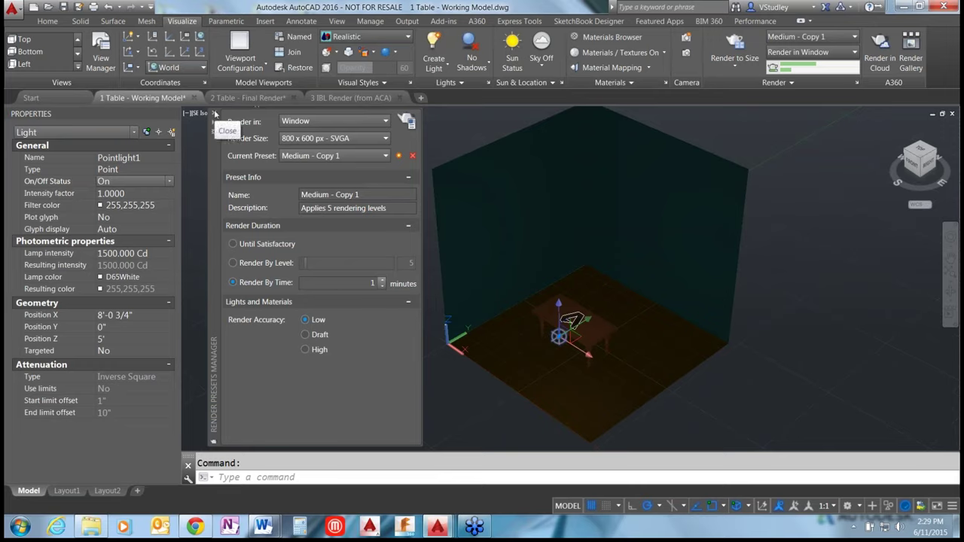
{"action": "left_click", "coordinate": [214, 112]}
{"action": "key", "text": "Escape"}
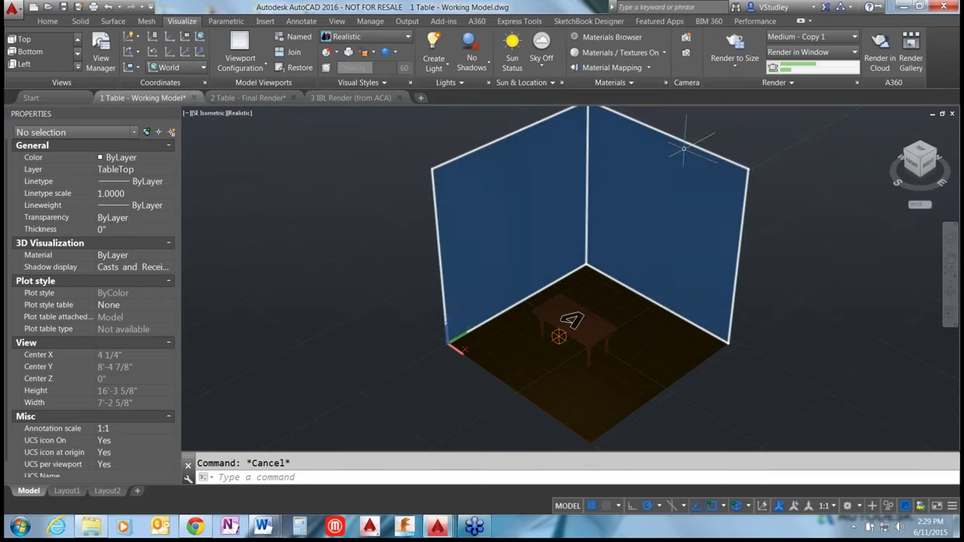
{"action": "left_click", "coordinate": [745, 67]}
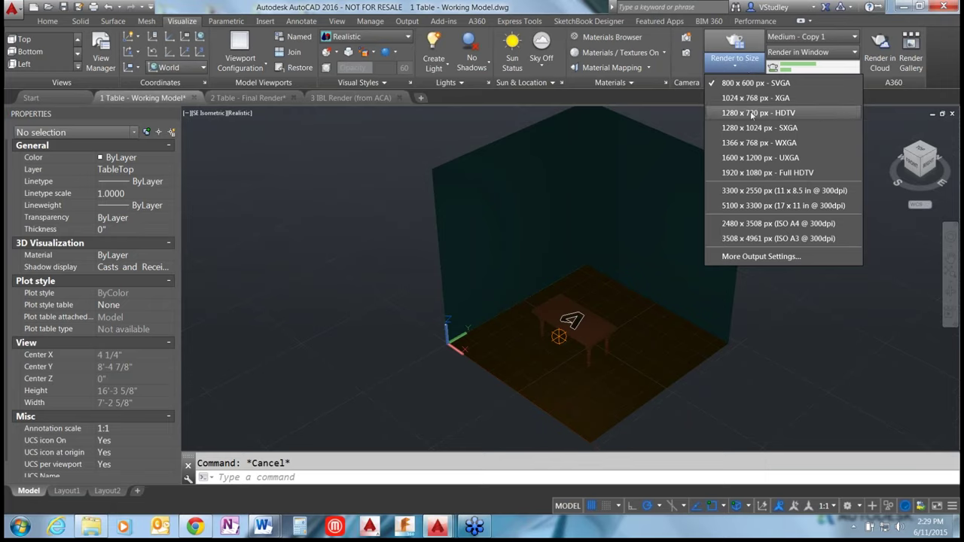
{"action": "left_click", "coordinate": [764, 256]}
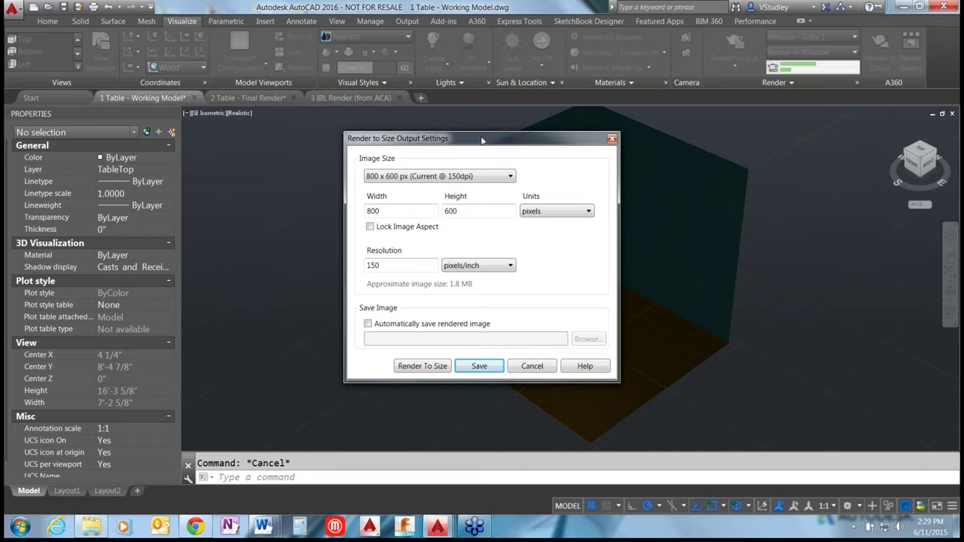
{"action": "mouse_move", "coordinate": [482, 140]}
{"action": "left_mouse_down"}
{"action": "mouse_move", "coordinate": [445, 133]}
{"action": "mouse_move", "coordinate": [485, 124]}
{"action": "left_mouse_up"}
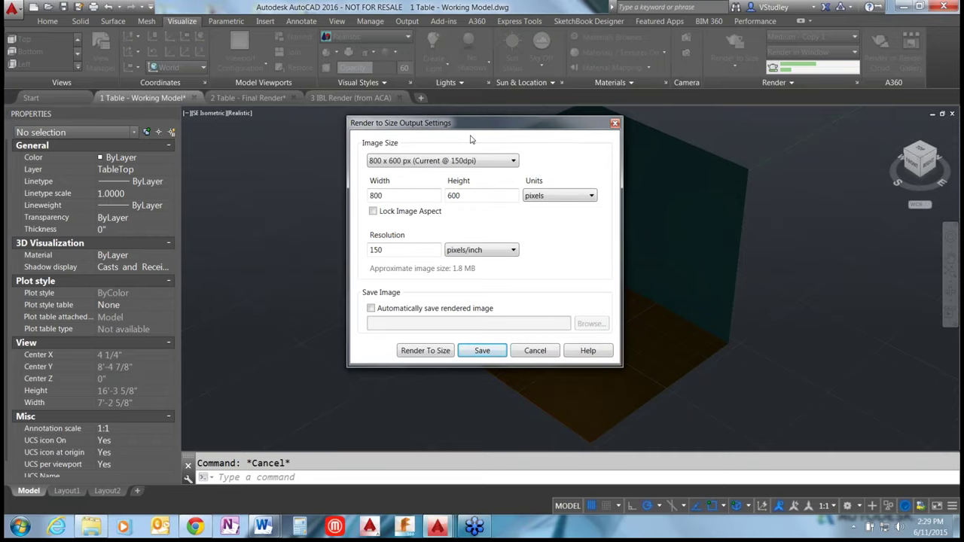
{"action": "left_click", "coordinate": [513, 162]}
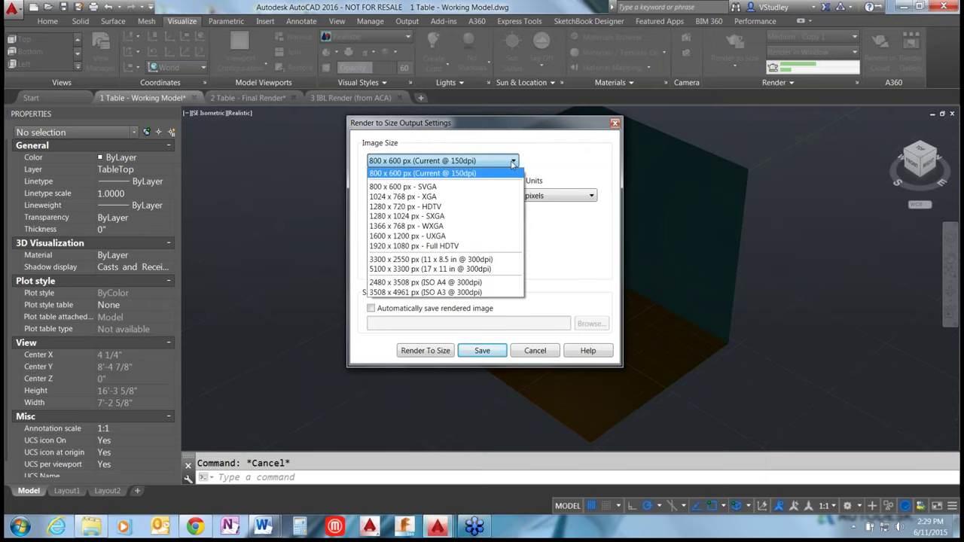
{"action": "left_click", "coordinate": [513, 163]}
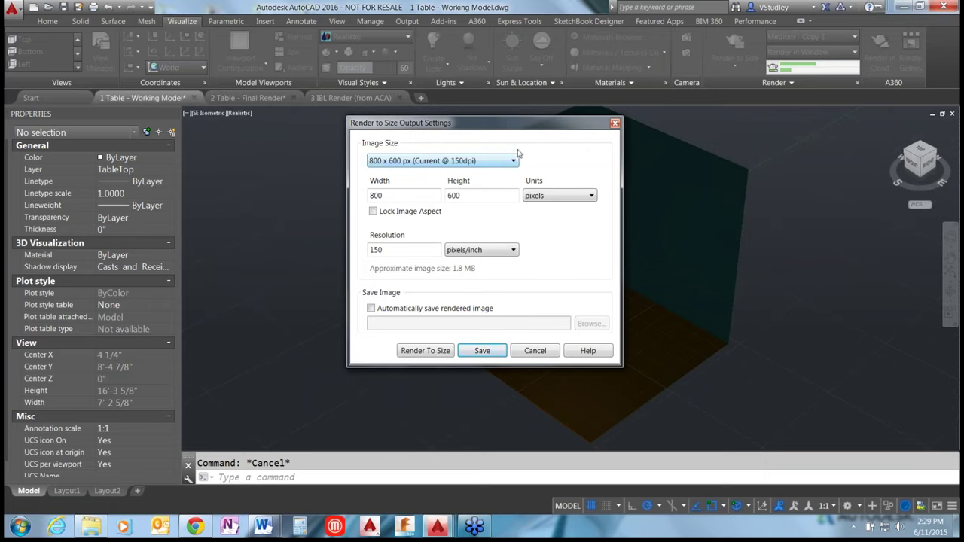
{"action": "left_click", "coordinate": [565, 197]}
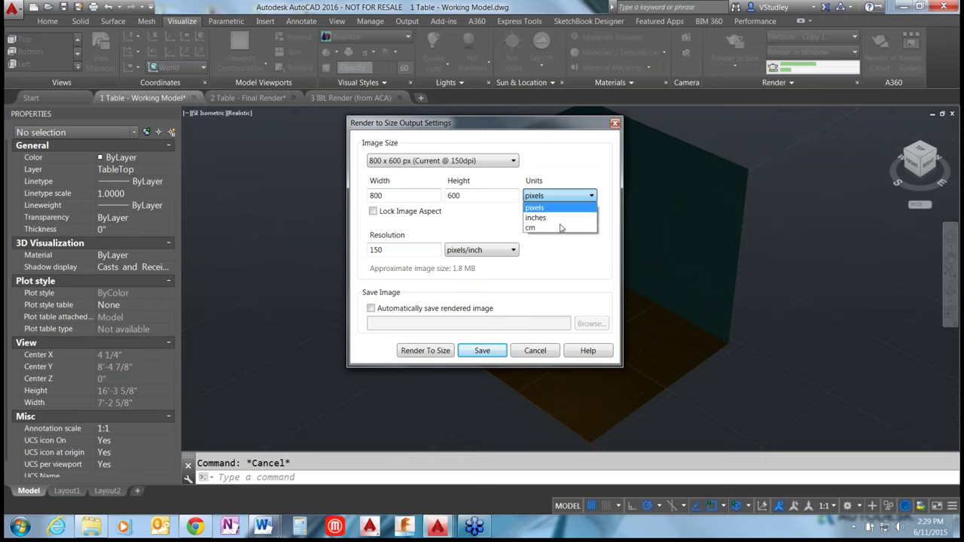
{"action": "left_click", "coordinate": [569, 164]}
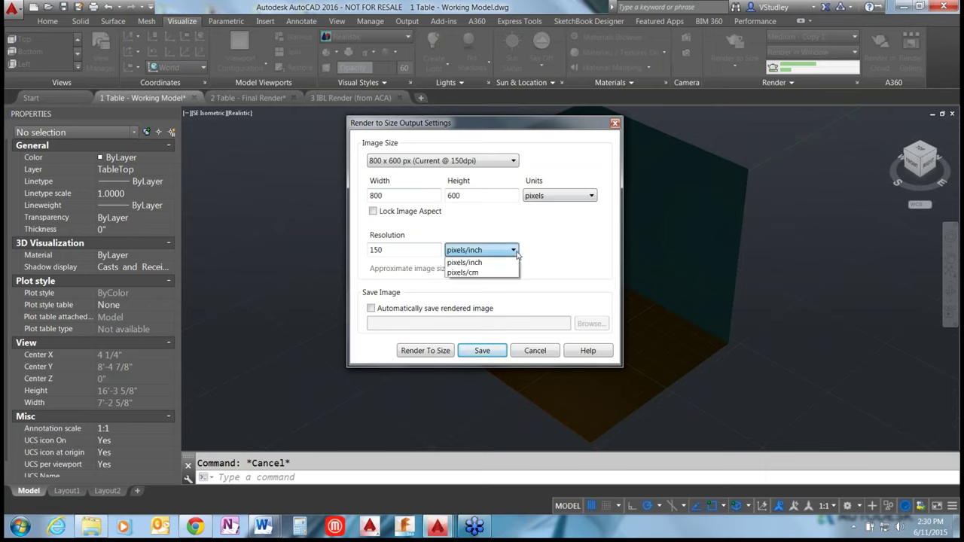
{"action": "left_click", "coordinate": [561, 247]}
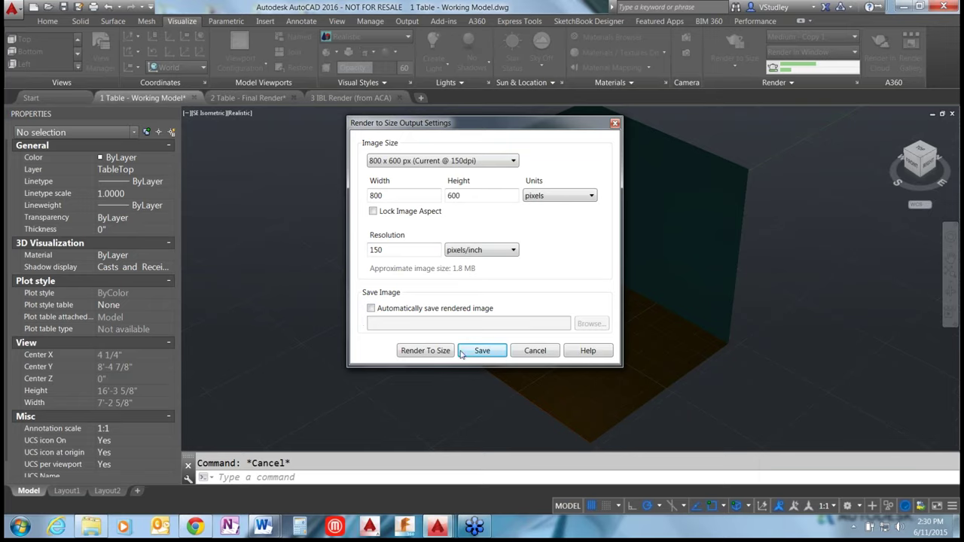
{"action": "left_click", "coordinate": [536, 352]}
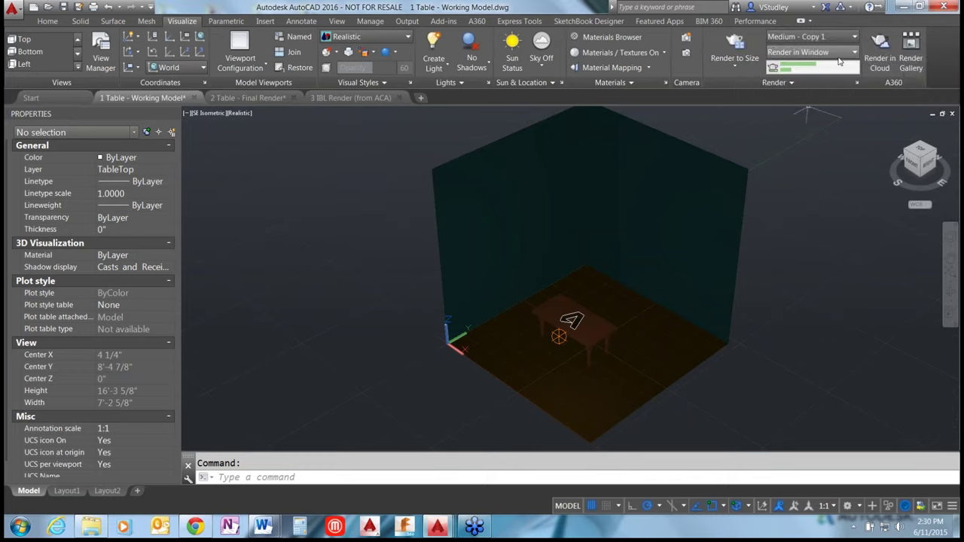
Switch render output to Region and back to Window, then open Render Environment & Exposure
{"action": "left_click", "coordinate": [849, 53]}
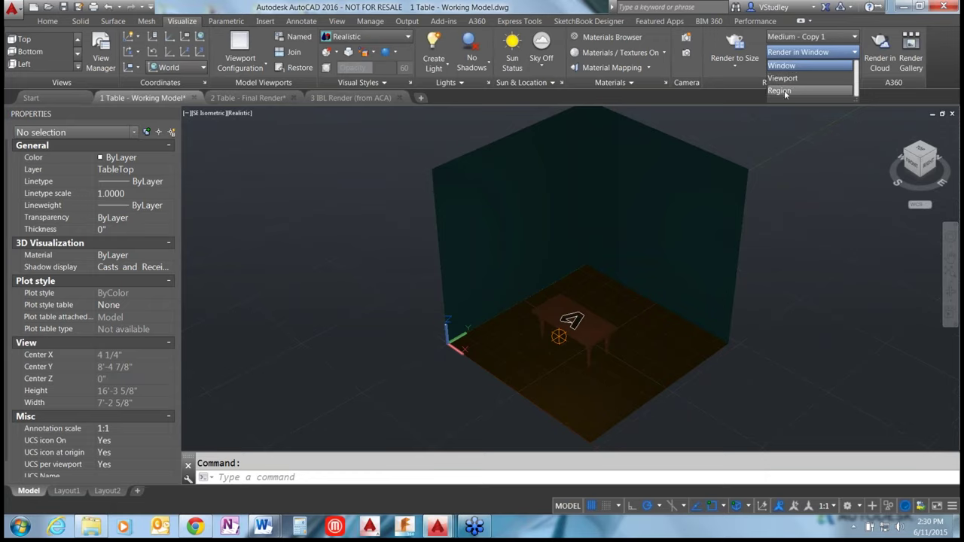
{"action": "left_click", "coordinate": [783, 91]}
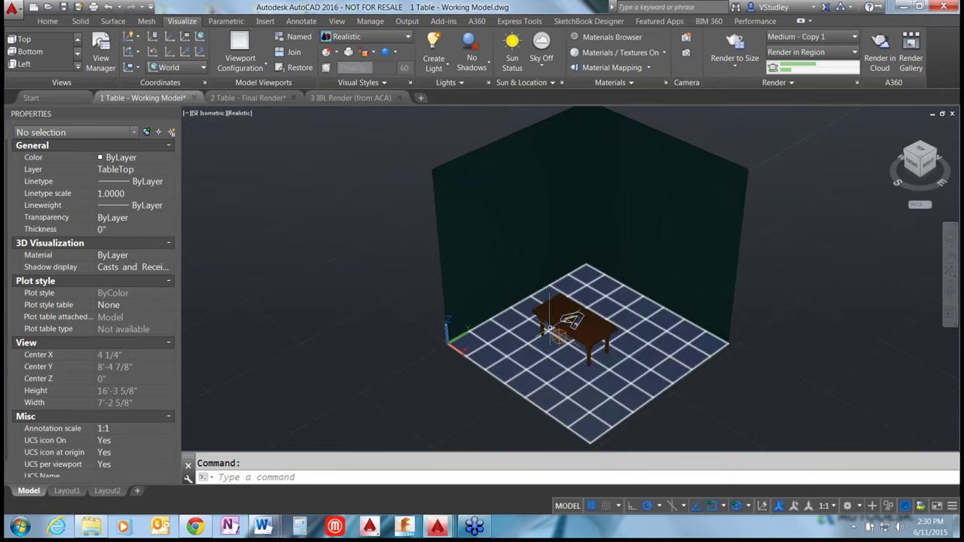
{"action": "left_click", "coordinate": [855, 52]}
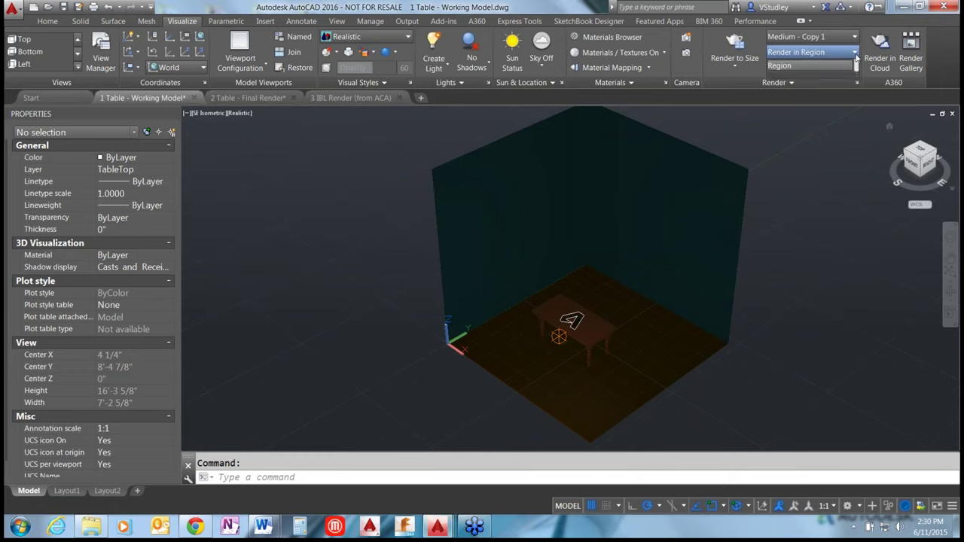
{"action": "left_click", "coordinate": [820, 67]}
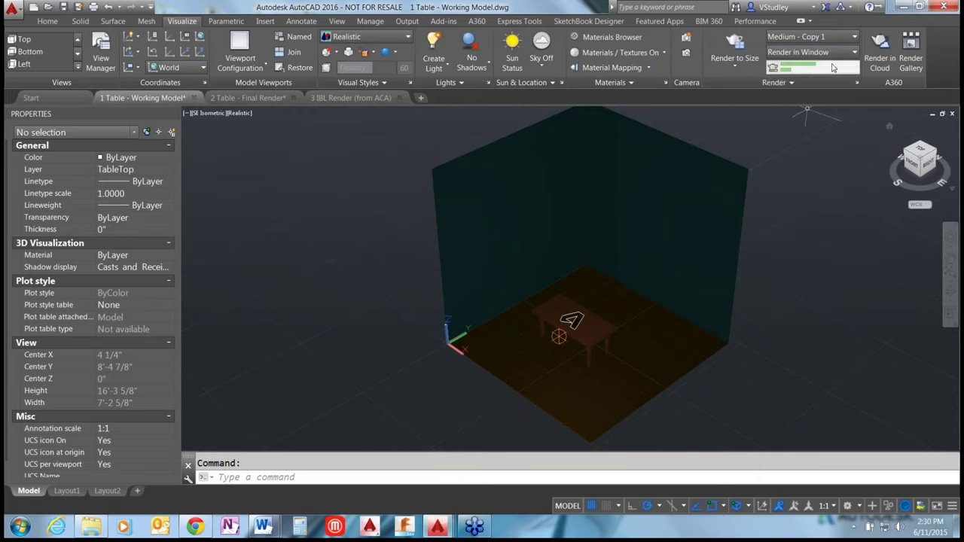
{"action": "left_click", "coordinate": [787, 88]}
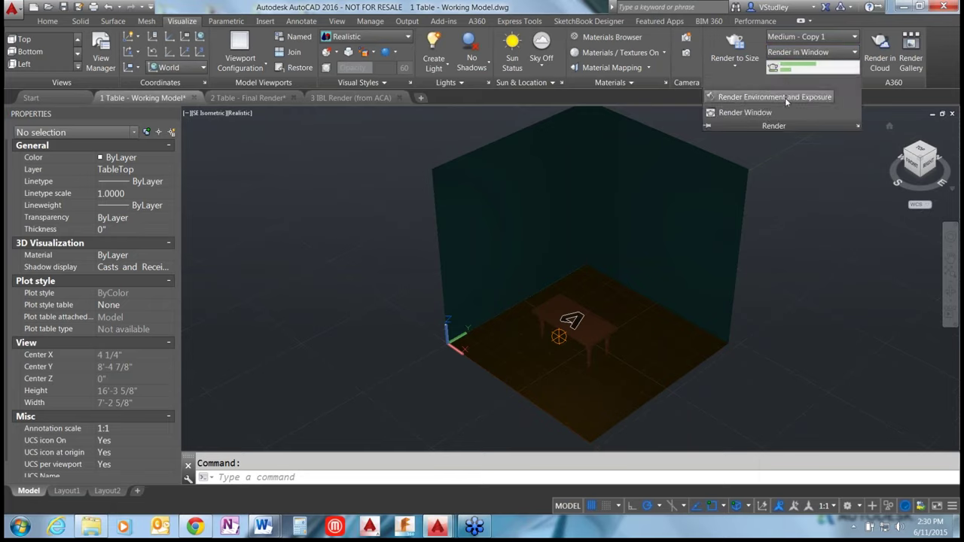
{"action": "left_click", "coordinate": [787, 98]}
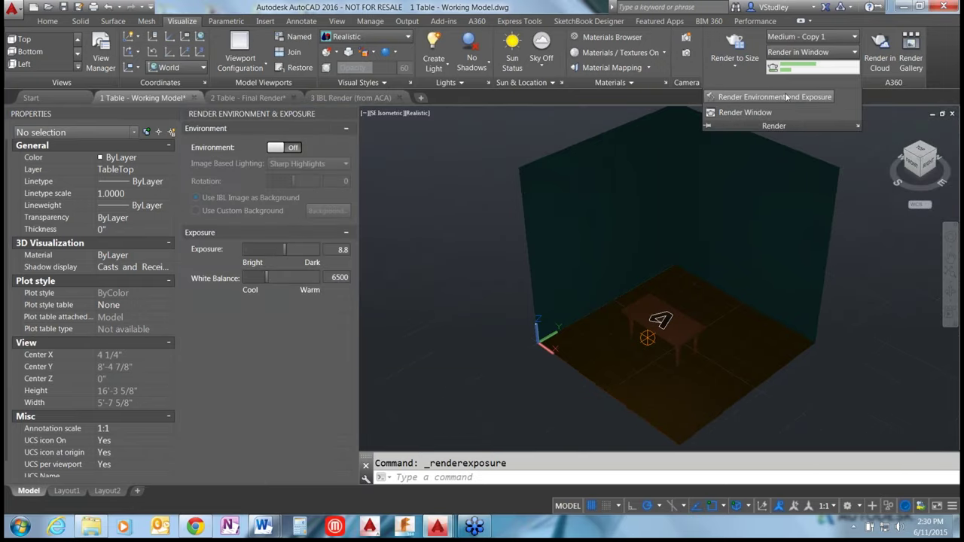
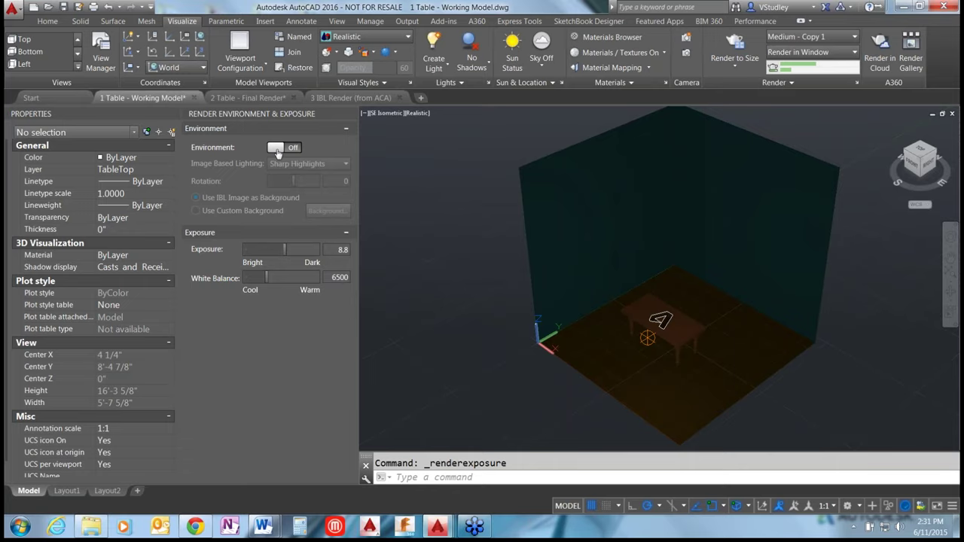
Enable the render environment with Sharp Highlights rotated to -84.28 and a custom background
{"action": "left_click", "coordinate": [277, 148]}
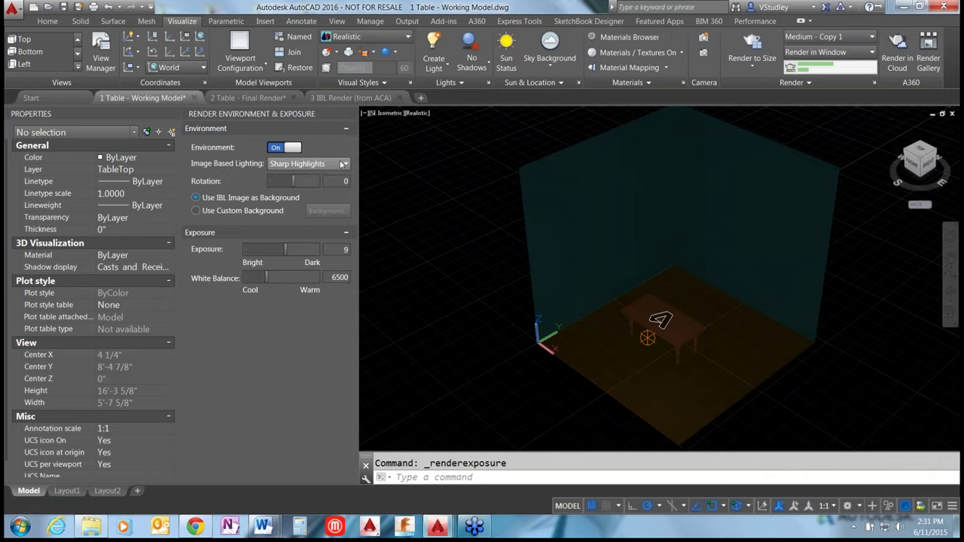
{"action": "left_click", "coordinate": [342, 163]}
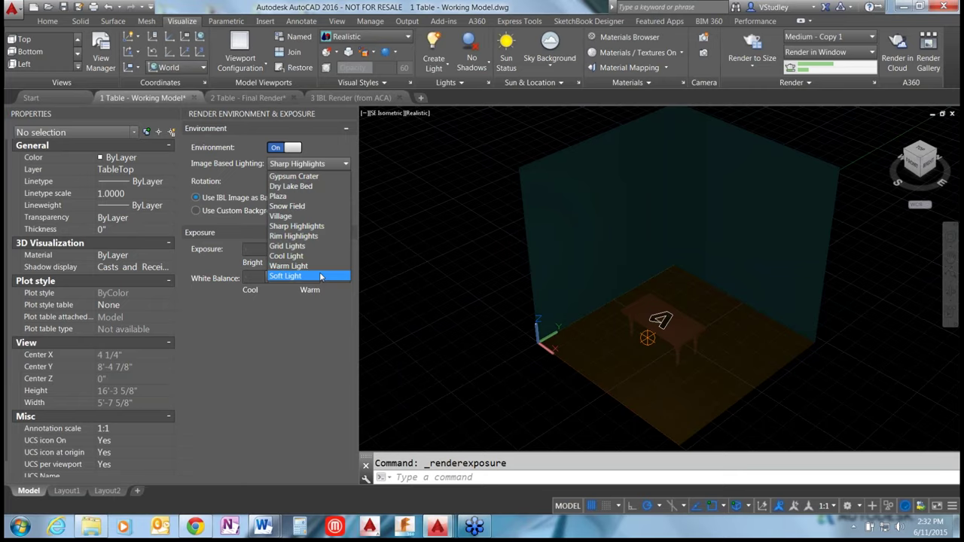
{"action": "left_click", "coordinate": [299, 226]}
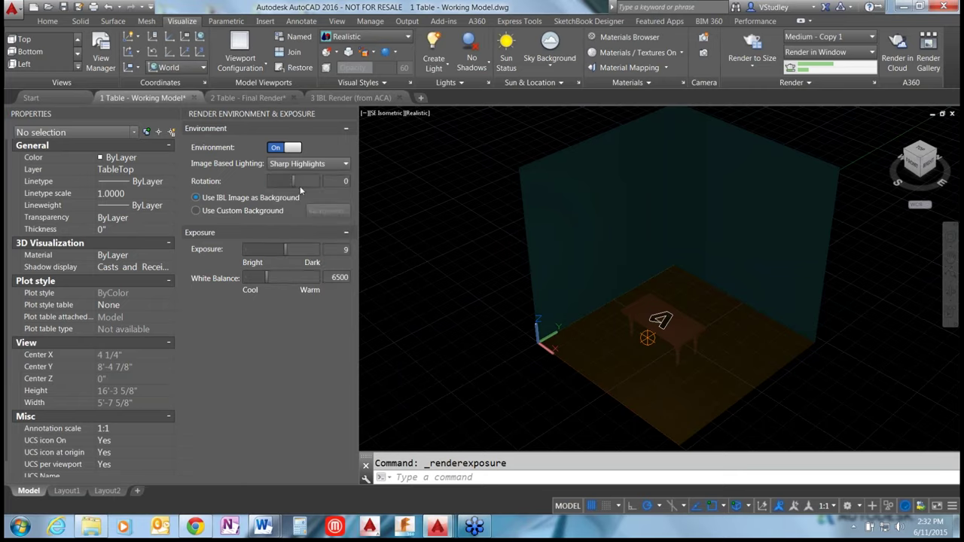
{"action": "mouse_move", "coordinate": [295, 182]}
{"action": "left_mouse_down"}
{"action": "mouse_move", "coordinate": [276, 186]}
{"action": "mouse_move", "coordinate": [312, 185]}
{"action": "mouse_move", "coordinate": [283, 185]}
{"action": "left_mouse_up"}
{"action": "left_click", "coordinate": [198, 211]}
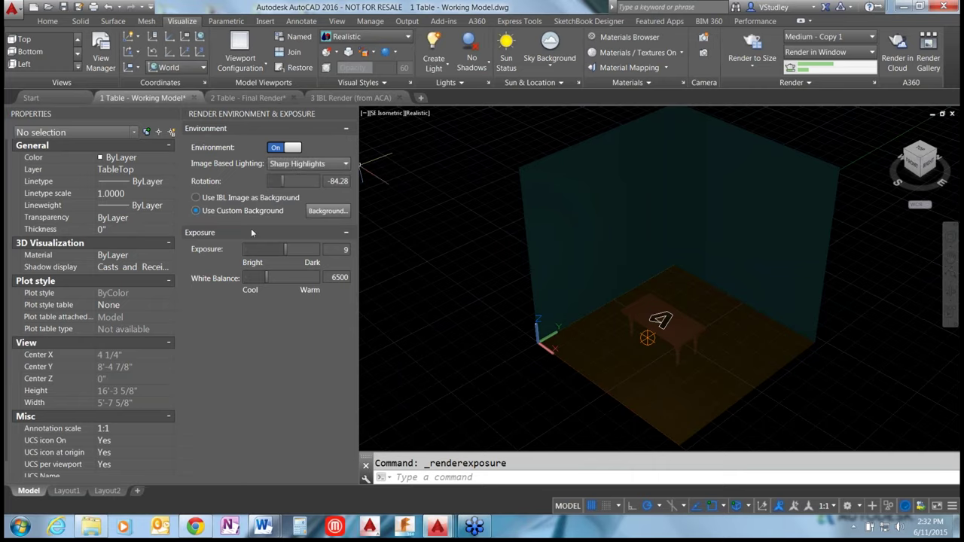
{"action": "left_click", "coordinate": [327, 211]}
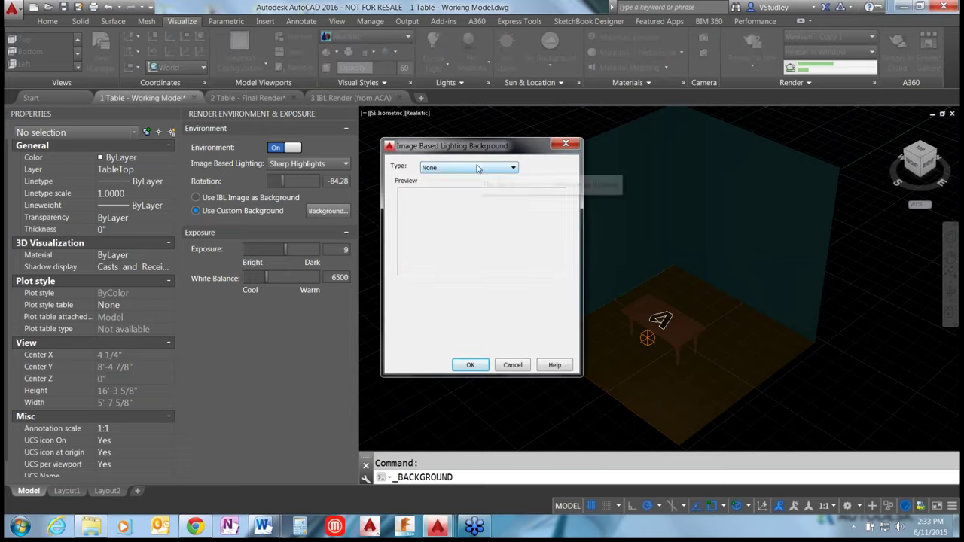
Set the background type to Image and browse to the Background Image Samples folder
{"action": "left_click", "coordinate": [479, 171]}
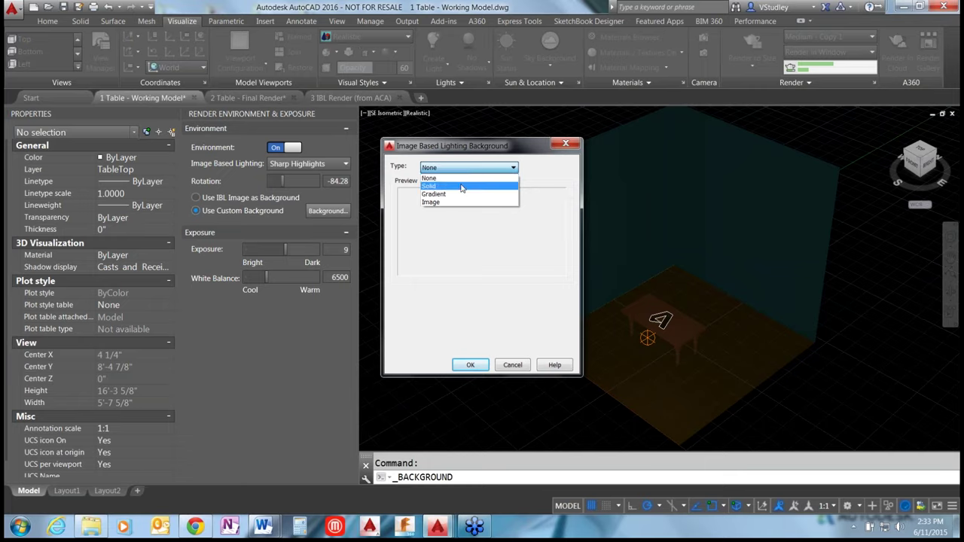
{"action": "left_click", "coordinate": [475, 201]}
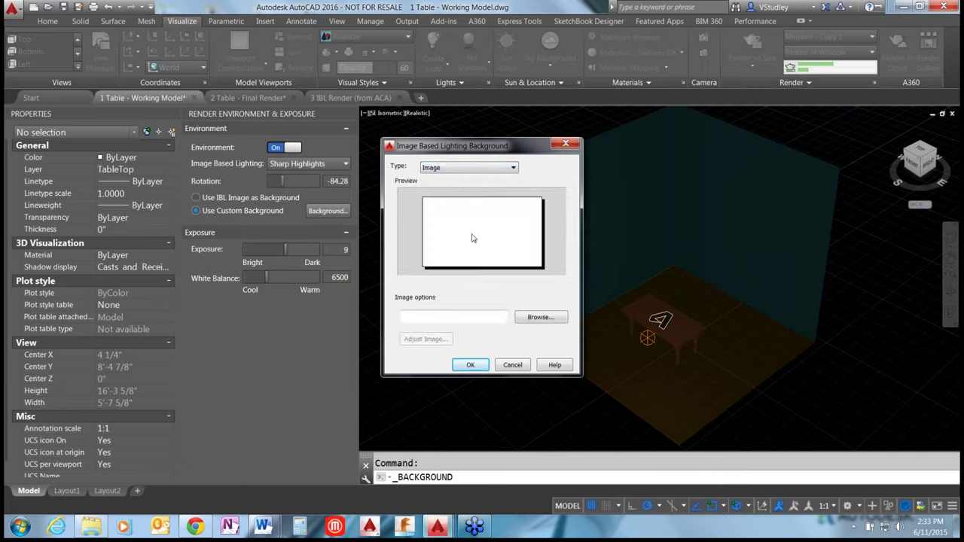
{"action": "left_click", "coordinate": [529, 320]}
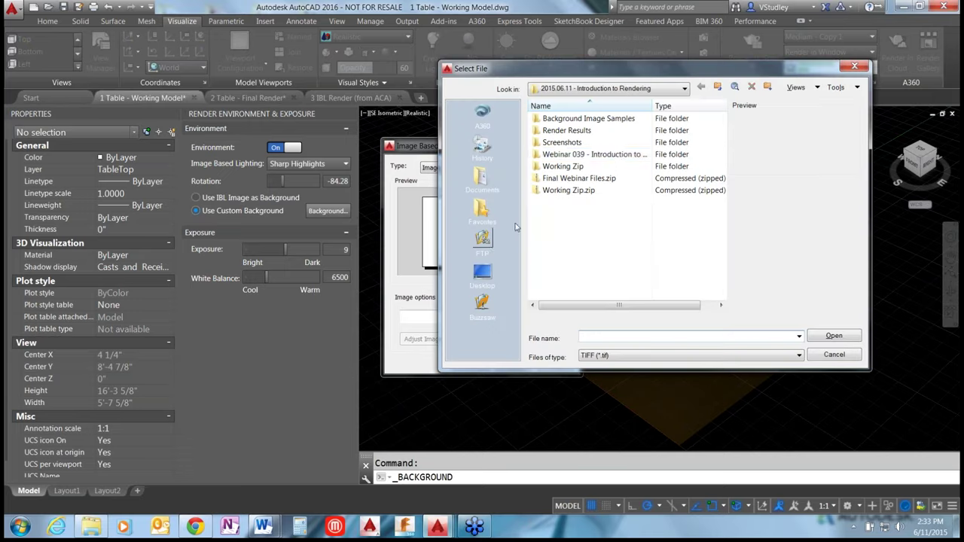
{"action": "left_click", "coordinate": [616, 156]}
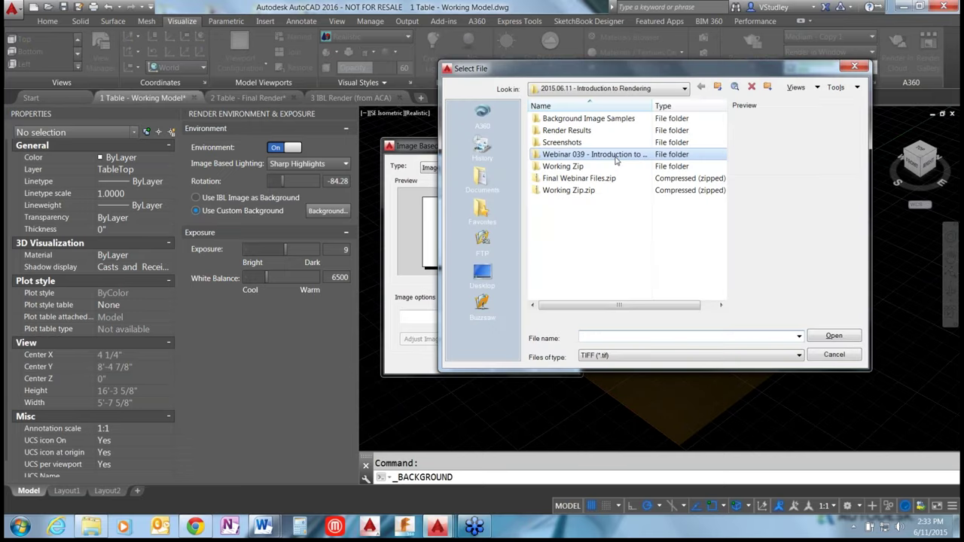
{"action": "double_click", "coordinate": [616, 155]}
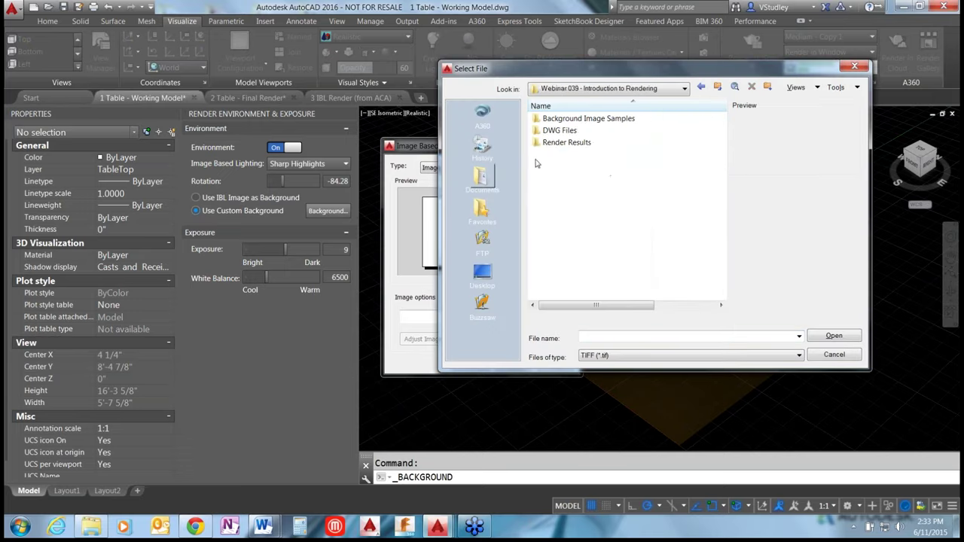
{"action": "double_click", "coordinate": [570, 121]}
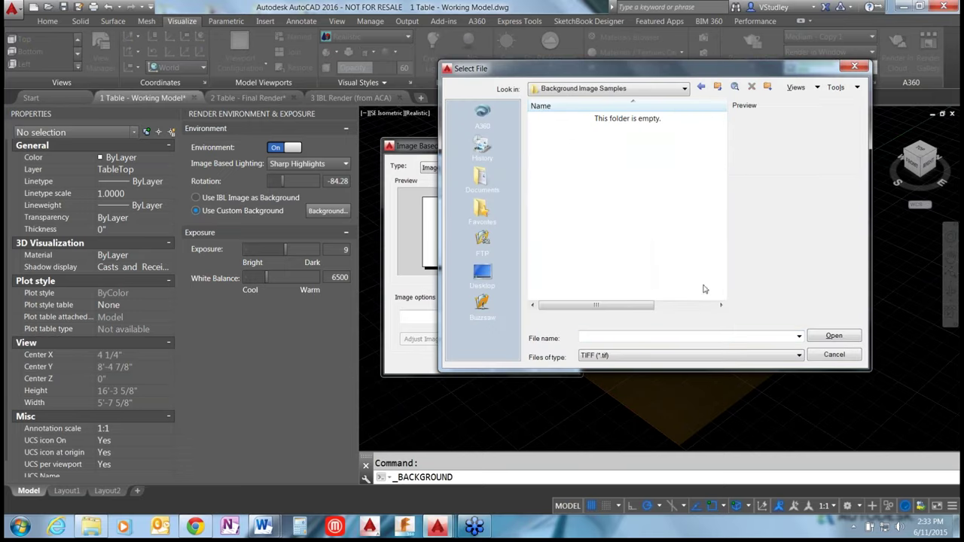
Select CAHills2.jpg among all image files, then cancel both dialogs without applying it
{"action": "left_click", "coordinate": [768, 356]}
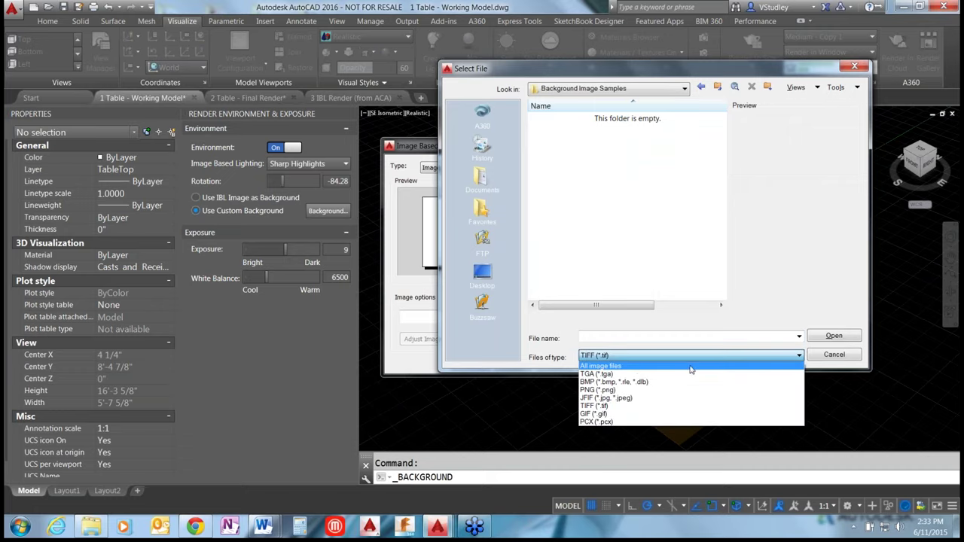
{"action": "left_click", "coordinate": [634, 367]}
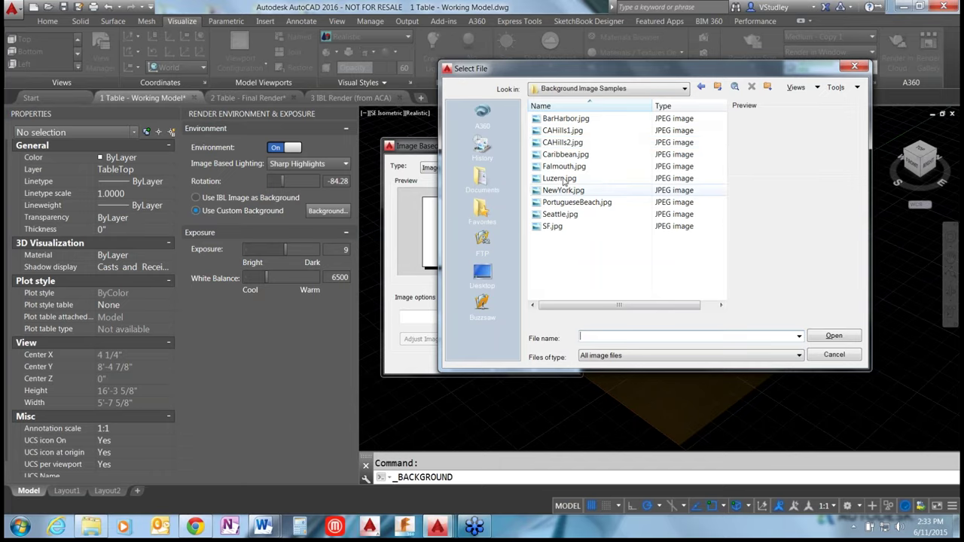
{"action": "left_click", "coordinate": [561, 142]}
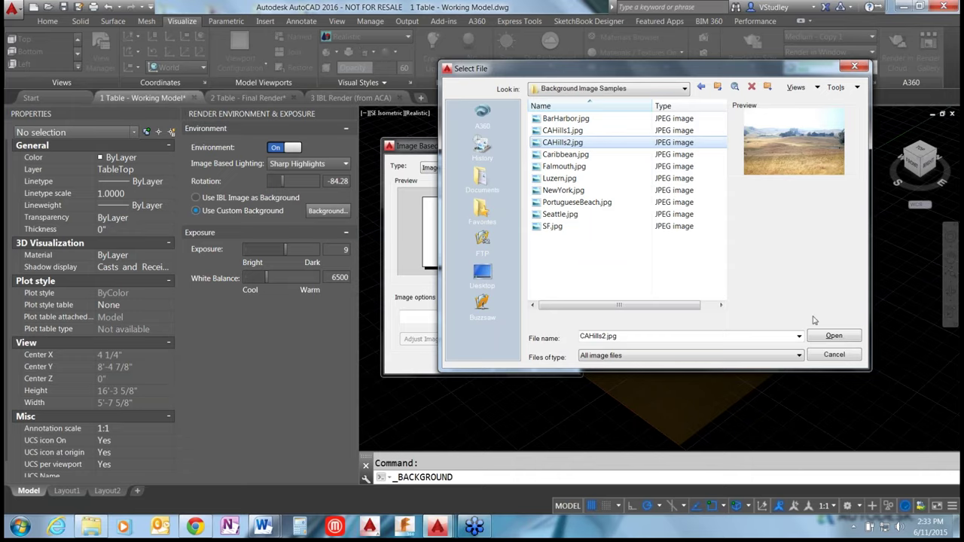
{"action": "left_click", "coordinate": [829, 354]}
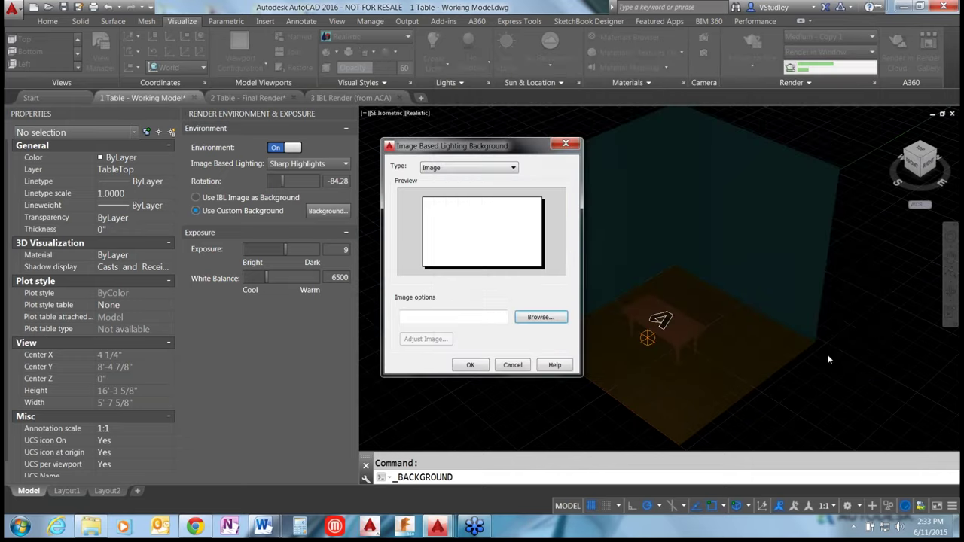
{"action": "left_click", "coordinate": [522, 363]}
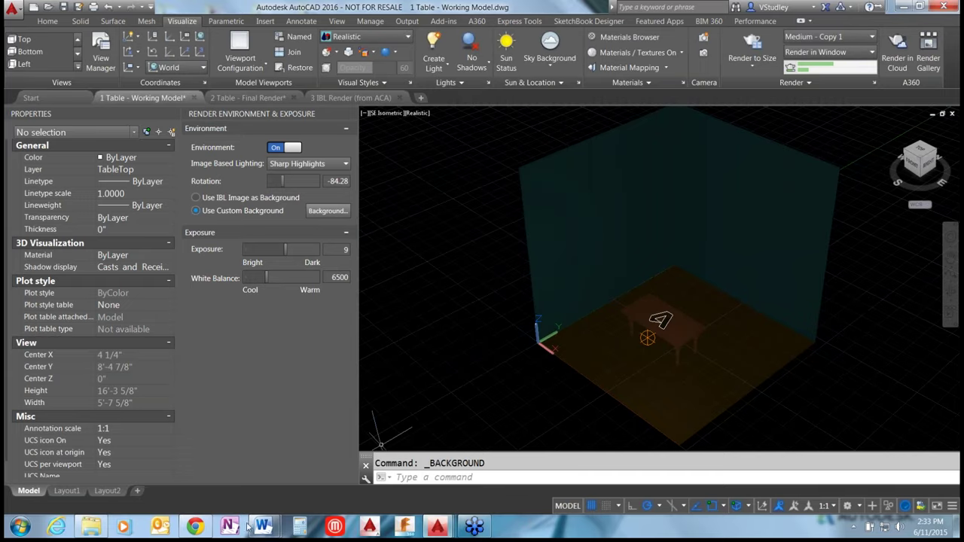
{"action": "left_click", "coordinate": [92, 527]}
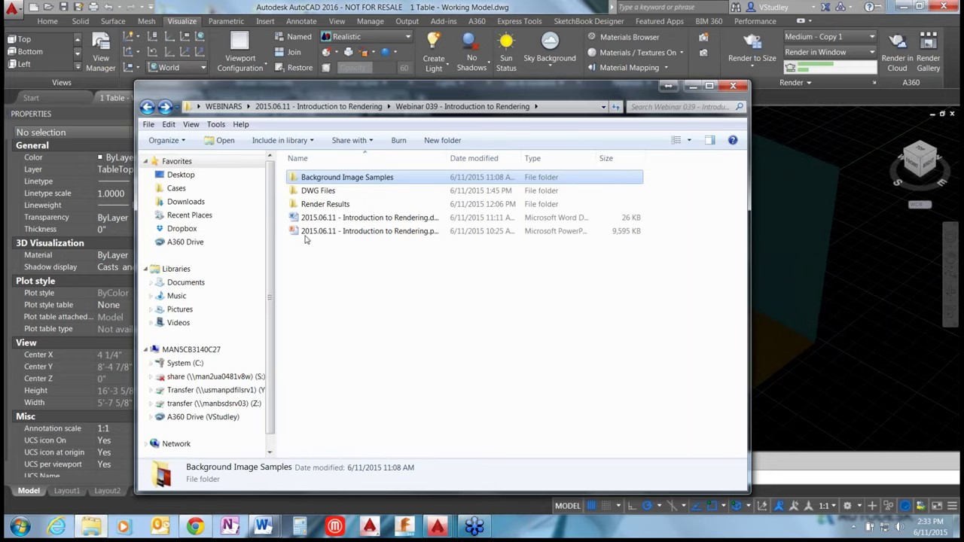
{"action": "double_click", "coordinate": [316, 204]}
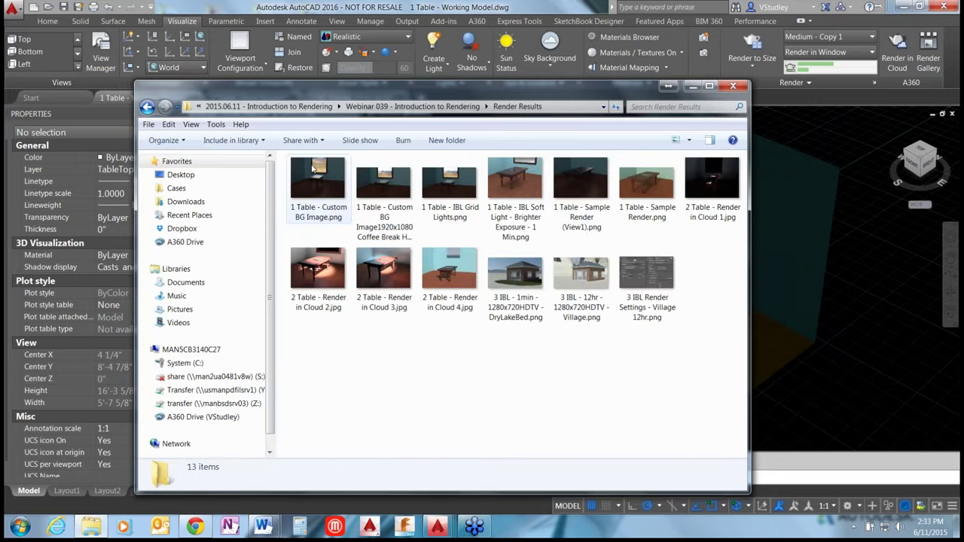
{"action": "double_click", "coordinate": [317, 176]}
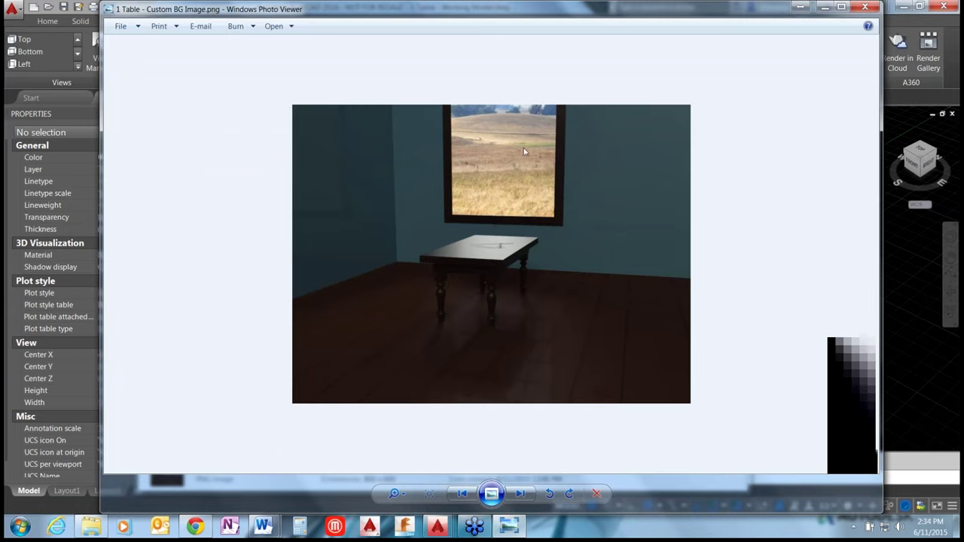
{"action": "left_click", "coordinate": [863, 7]}
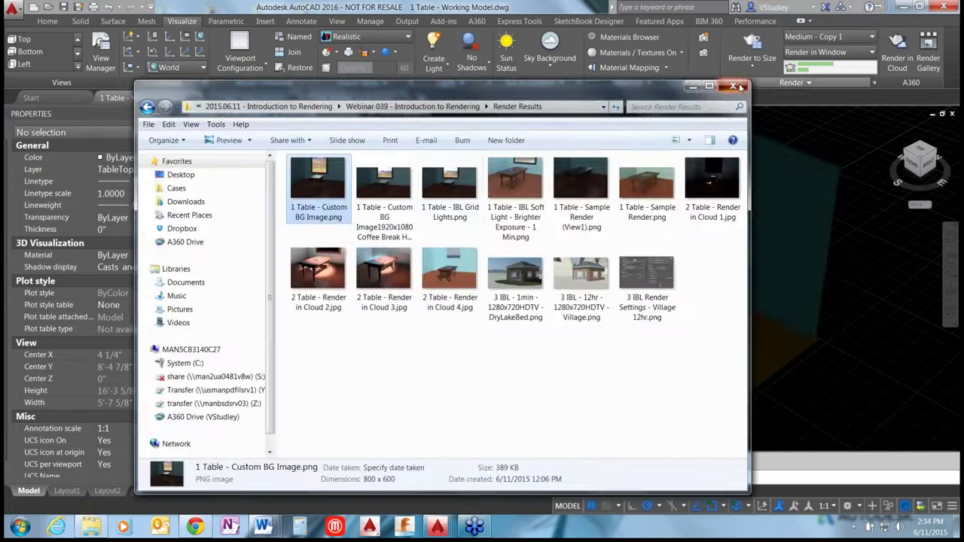
{"action": "left_click", "coordinate": [740, 87]}
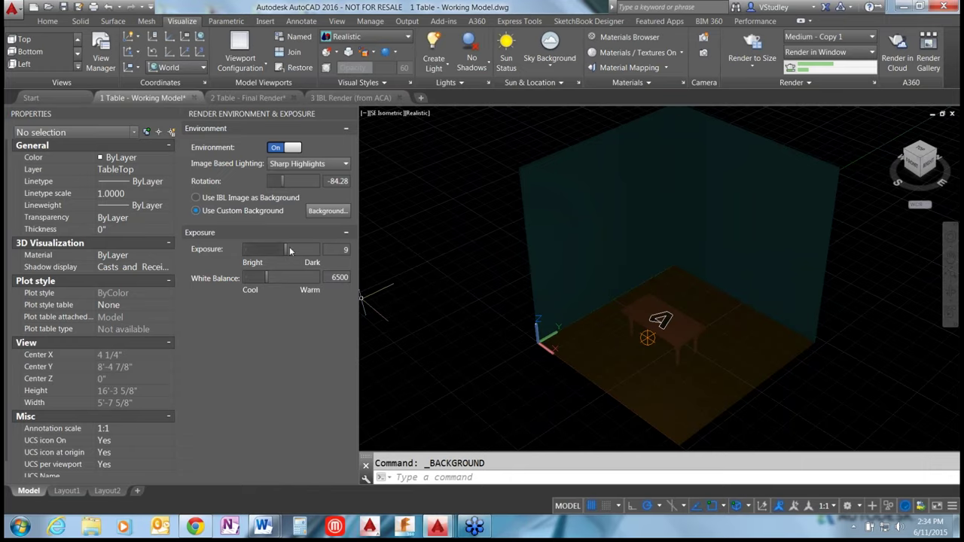
Set the render exposure to 8.1 and the white balance to 12753
{"action": "mouse_move", "coordinate": [285, 249]}
{"action": "left_mouse_down"}
{"action": "mouse_move", "coordinate": [300, 248]}
{"action": "mouse_move", "coordinate": [256, 239]}
{"action": "mouse_move", "coordinate": [316, 239]}
{"action": "mouse_move", "coordinate": [259, 241]}
{"action": "mouse_move", "coordinate": [280, 241]}
{"action": "mouse_move", "coordinate": [266, 251]}
{"action": "left_mouse_up"}
{"action": "left_click_drag", "start_coordinate": [266, 278], "coordinate": [289, 277]}
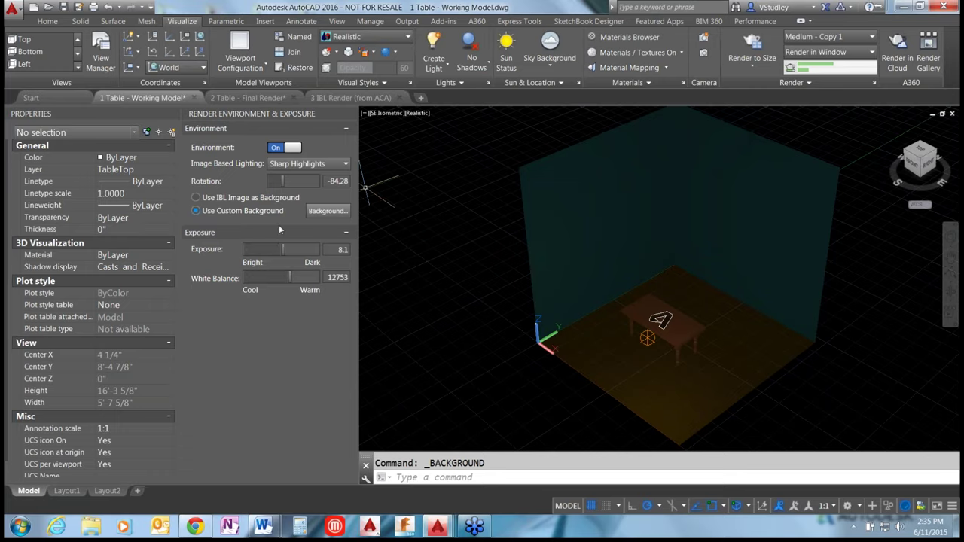
In Render Presets Manager, keep Window output, 800 x 600 px - SVGA size and Medium - Copy 1
{"action": "left_click", "coordinate": [352, 114]}
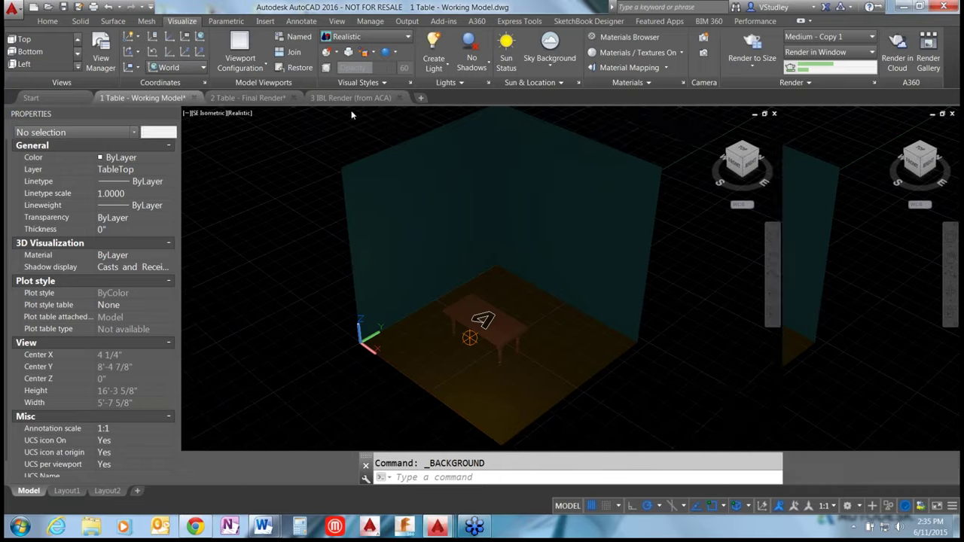
{"action": "left_click", "coordinate": [874, 84]}
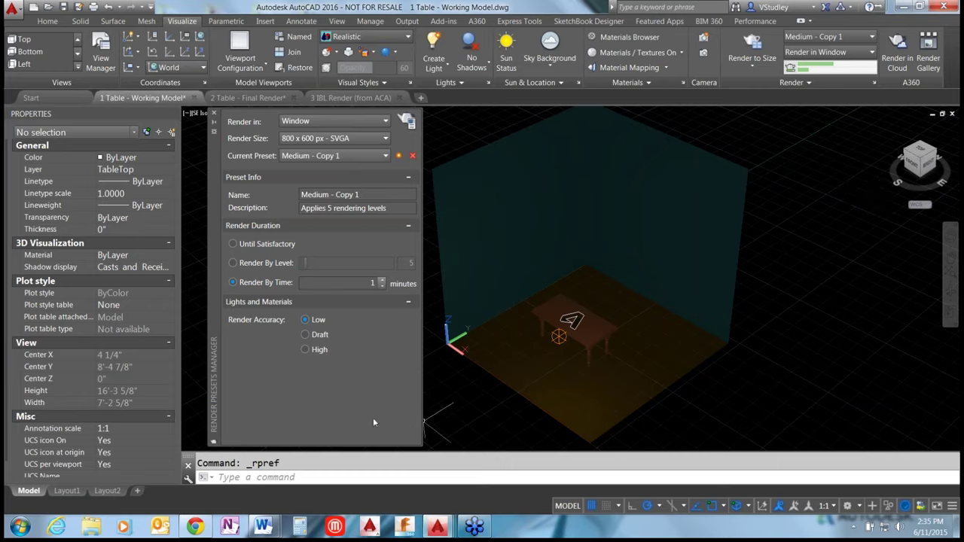
{"action": "left_click", "coordinate": [348, 121]}
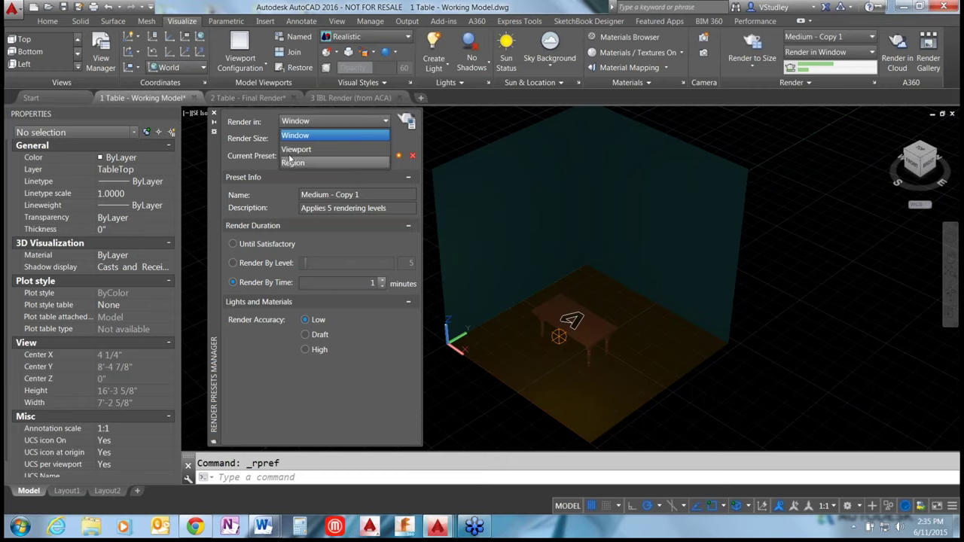
{"action": "left_click", "coordinate": [256, 143]}
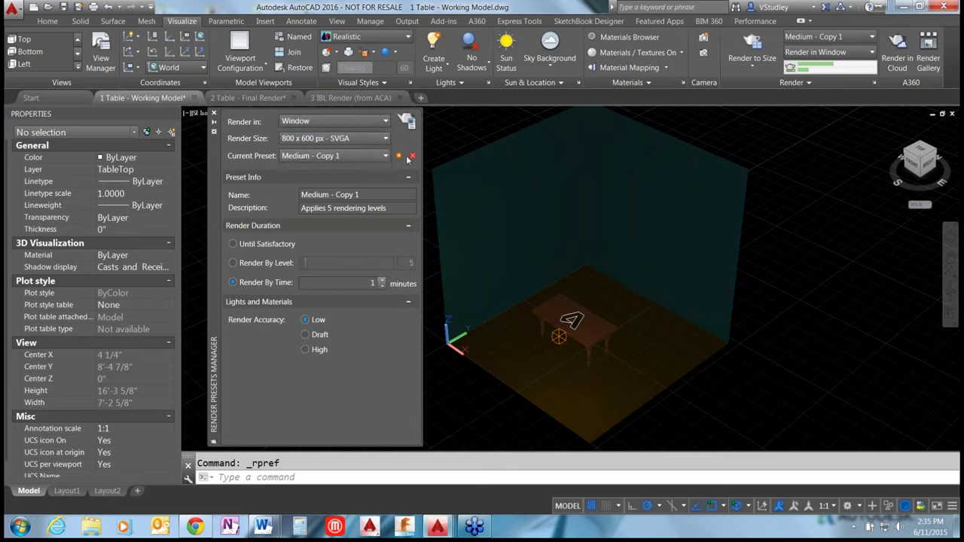
{"action": "left_click", "coordinate": [386, 139]}
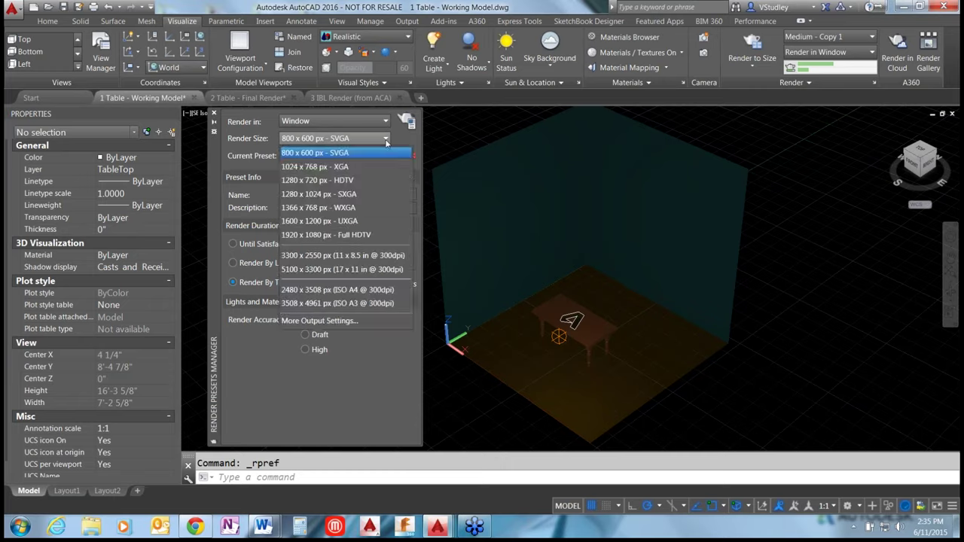
{"action": "left_click", "coordinate": [386, 152]}
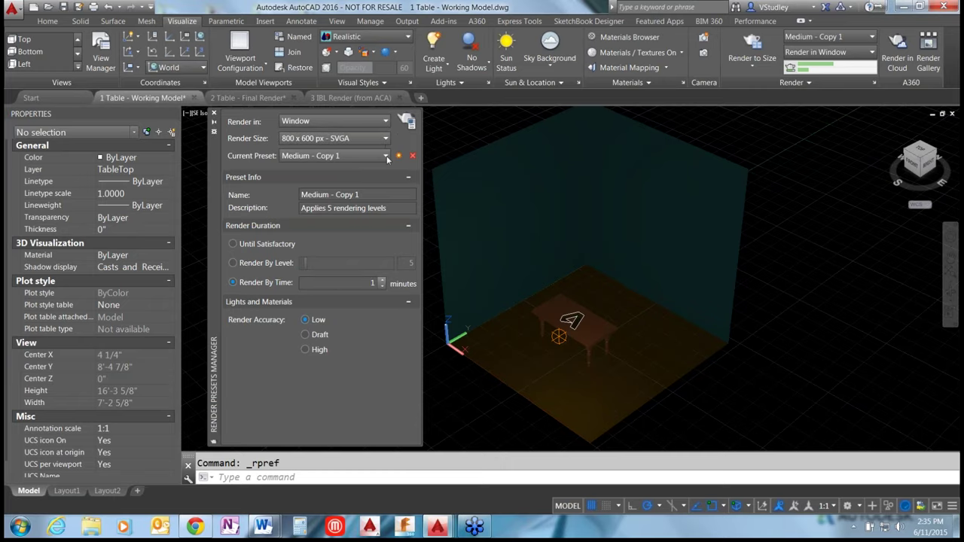
{"action": "left_click", "coordinate": [385, 156]}
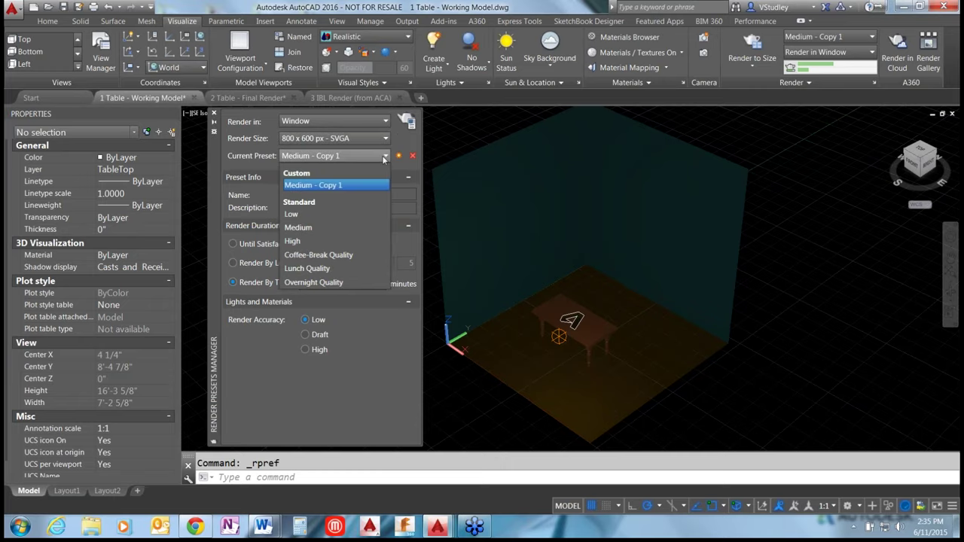
{"action": "left_click", "coordinate": [254, 163]}
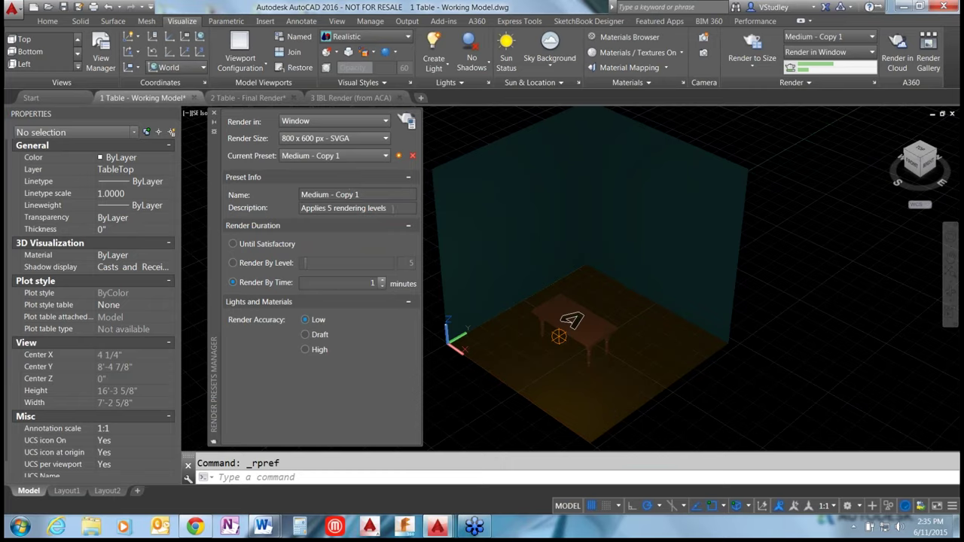
Try the render duration options: until satisfactory, by adjusted level count, then by time
{"action": "left_click_drag", "start_coordinate": [393, 209], "coordinate": [301, 209]}
{"action": "left_click", "coordinate": [331, 209]}
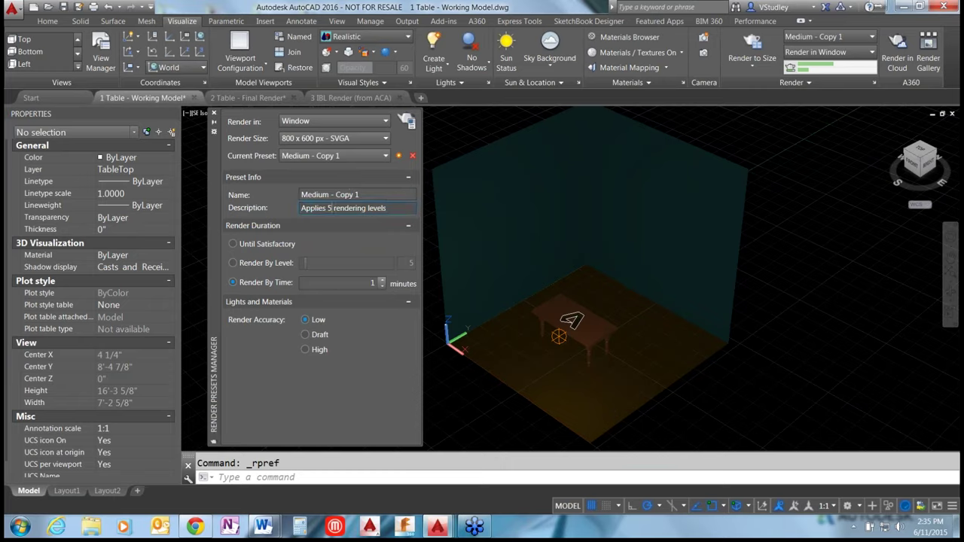
{"action": "left_click", "coordinate": [233, 244]}
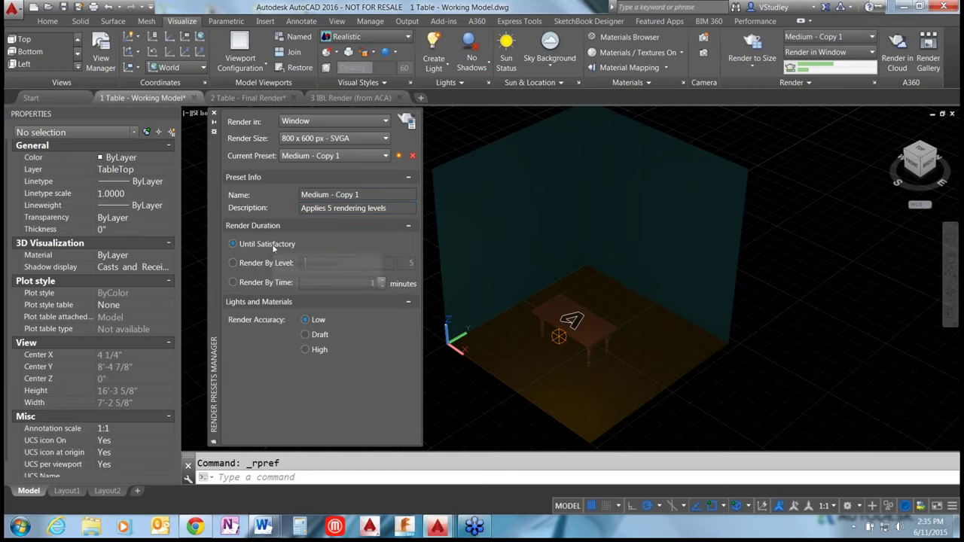
{"action": "left_click", "coordinate": [235, 262]}
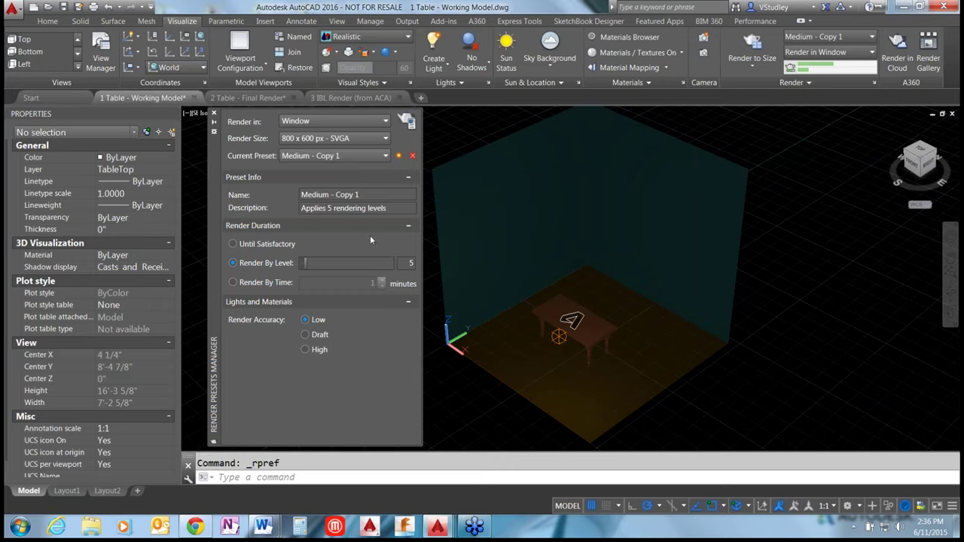
{"action": "mouse_move", "coordinate": [305, 263]}
{"action": "left_mouse_down"}
{"action": "mouse_move", "coordinate": [410, 262]}
{"action": "mouse_move", "coordinate": [295, 262]}
{"action": "left_mouse_up"}
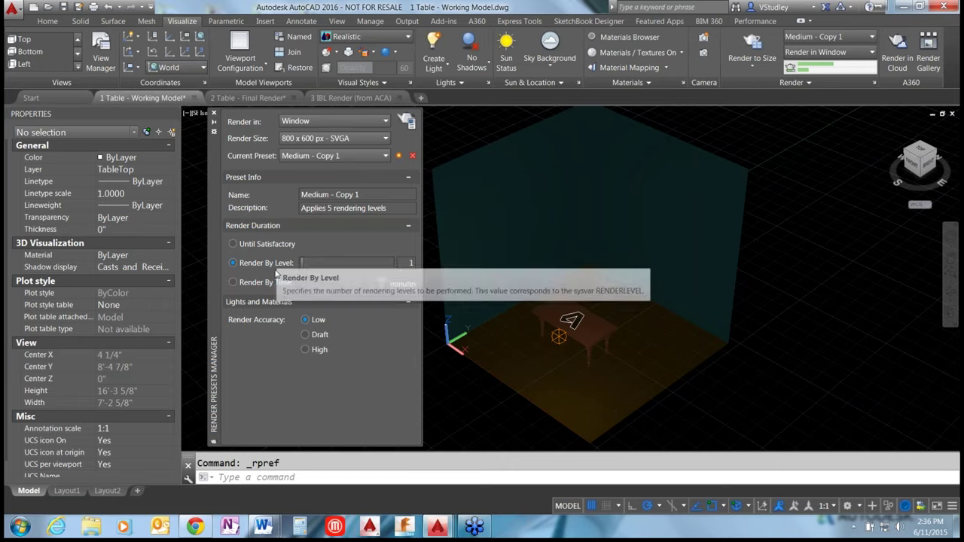
{"action": "left_click", "coordinate": [233, 282]}
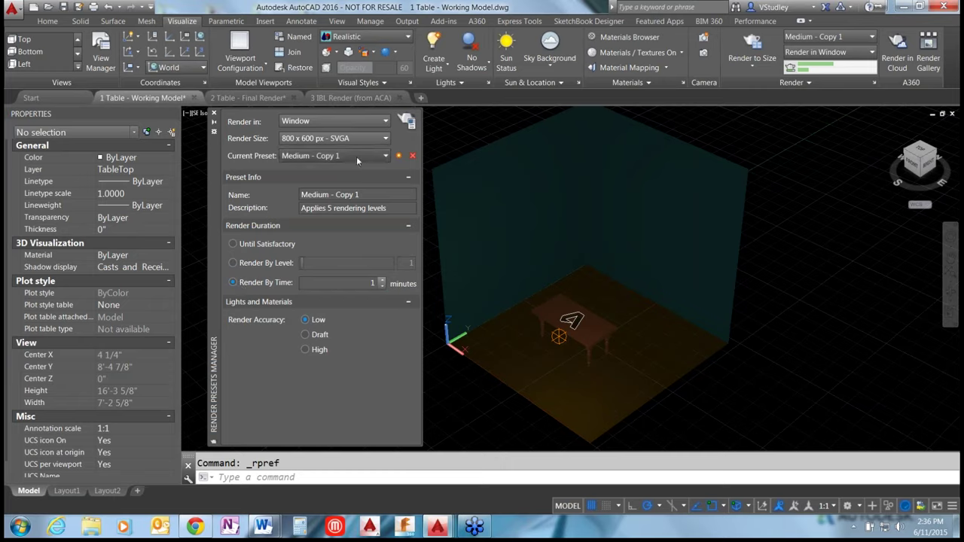
Make Overnight Quality the current preset with a 720-minute render time, then close the manager
{"action": "left_click", "coordinate": [356, 156]}
{"action": "left_click", "coordinate": [313, 282]}
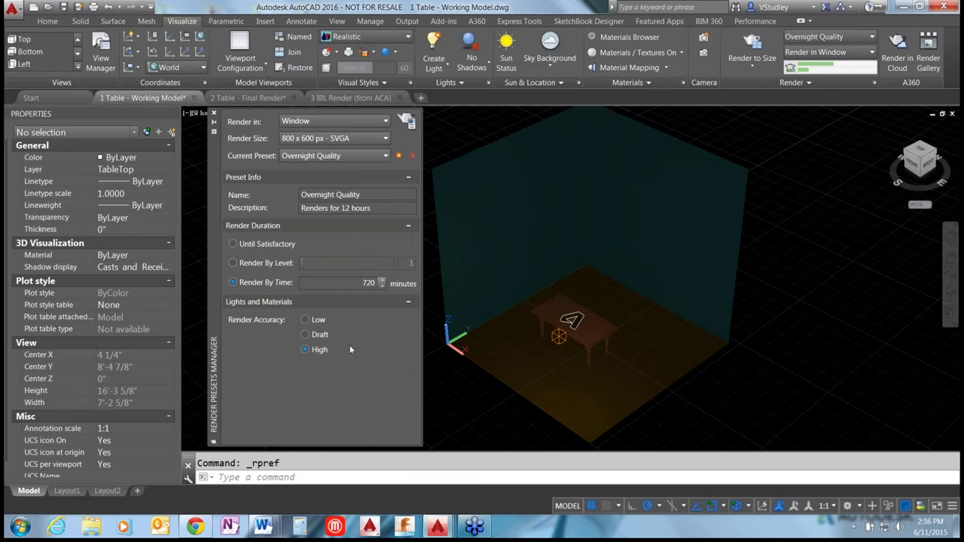
{"action": "left_click", "coordinate": [330, 283]}
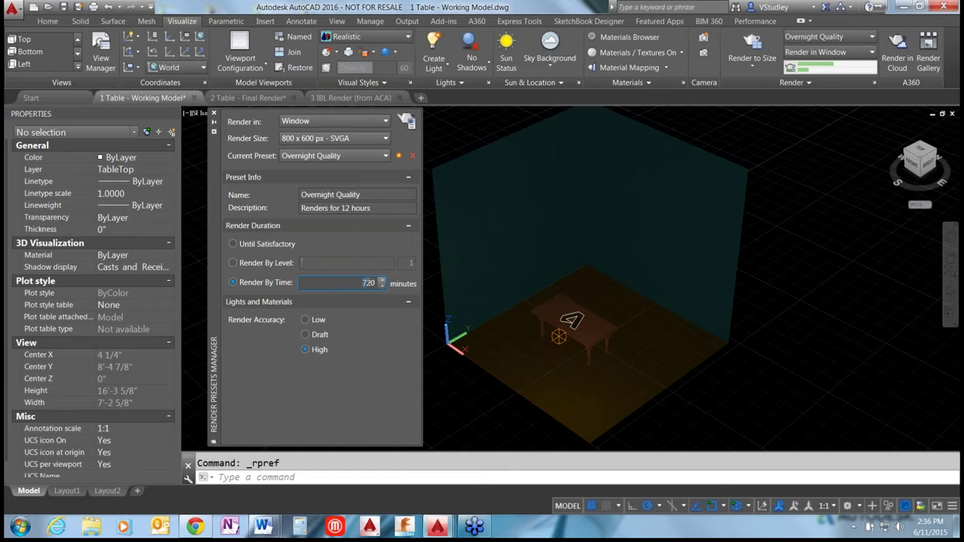
{"action": "left_click", "coordinate": [261, 332]}
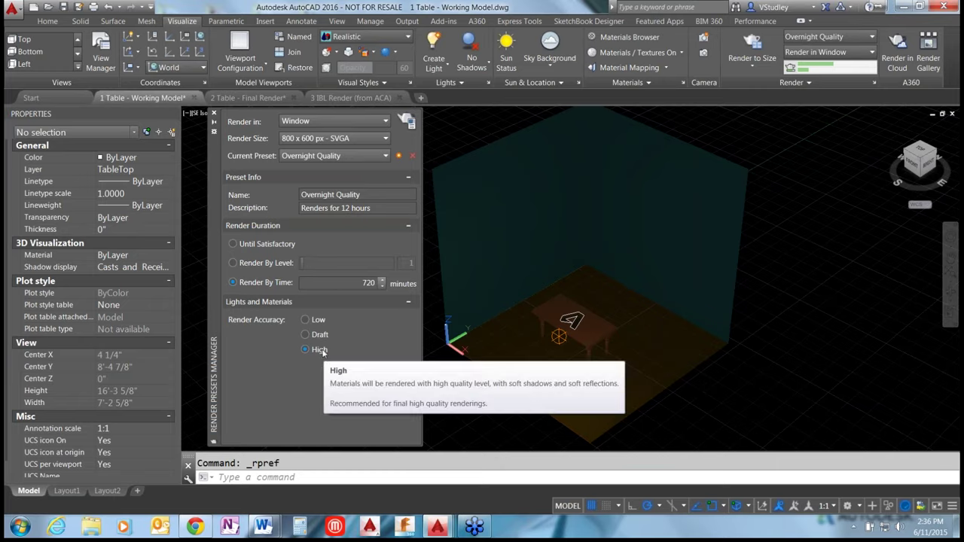
{"action": "left_click", "coordinate": [214, 113]}
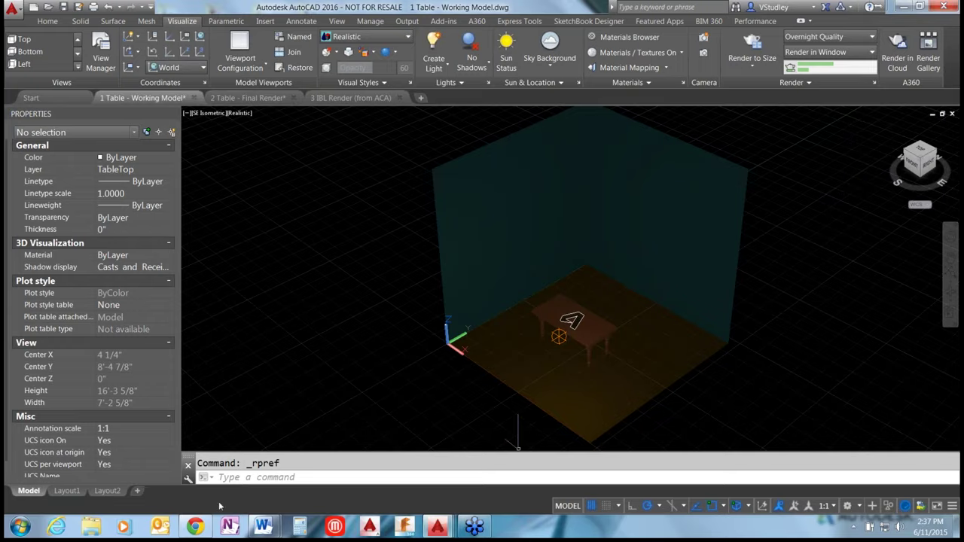
Bring Chrome forward on the A360 Rendering Gallery page
{"action": "mouse_move", "coordinate": [197, 526]}
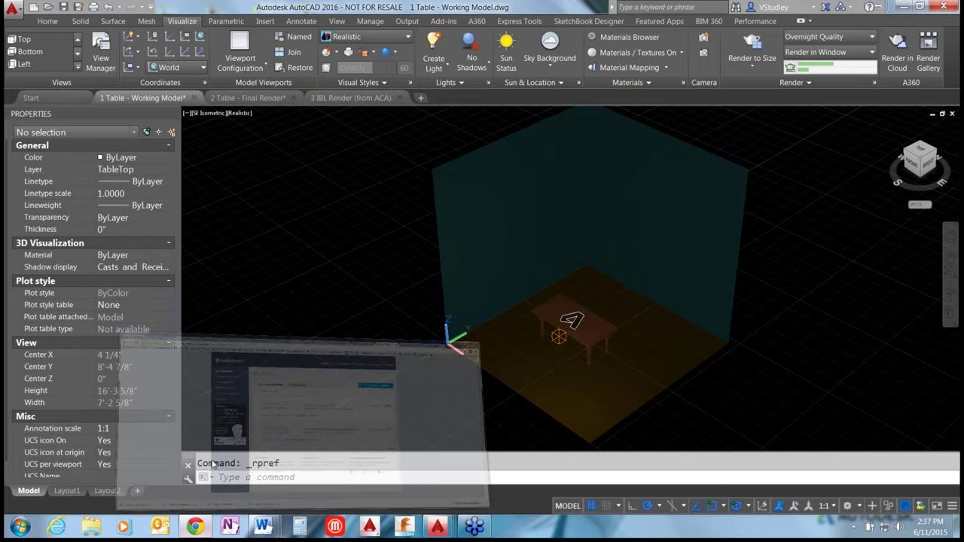
{"action": "left_click", "coordinate": [211, 464]}
{"action": "left_click", "coordinate": [614, 30]}
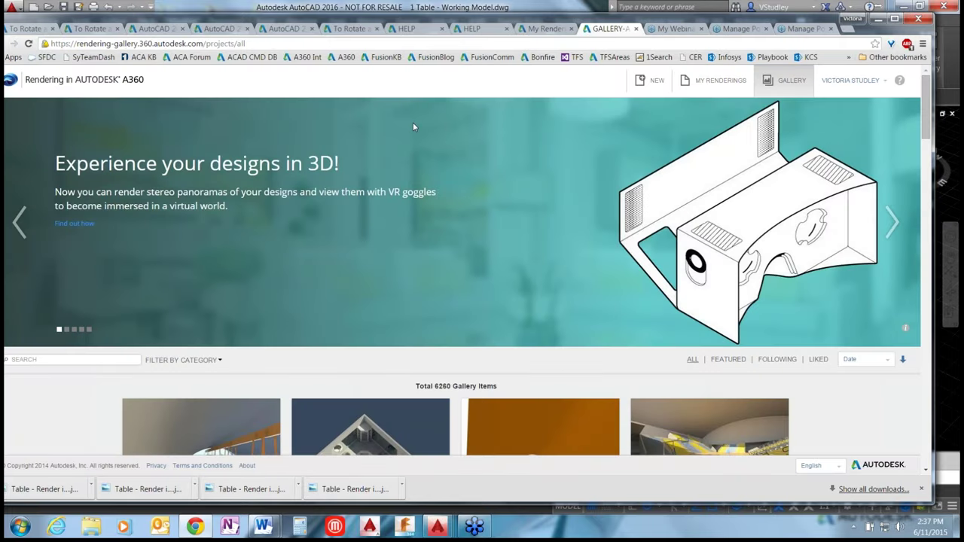
{"action": "left_click_drag", "start_coordinate": [391, 22], "coordinate": [406, 1]}
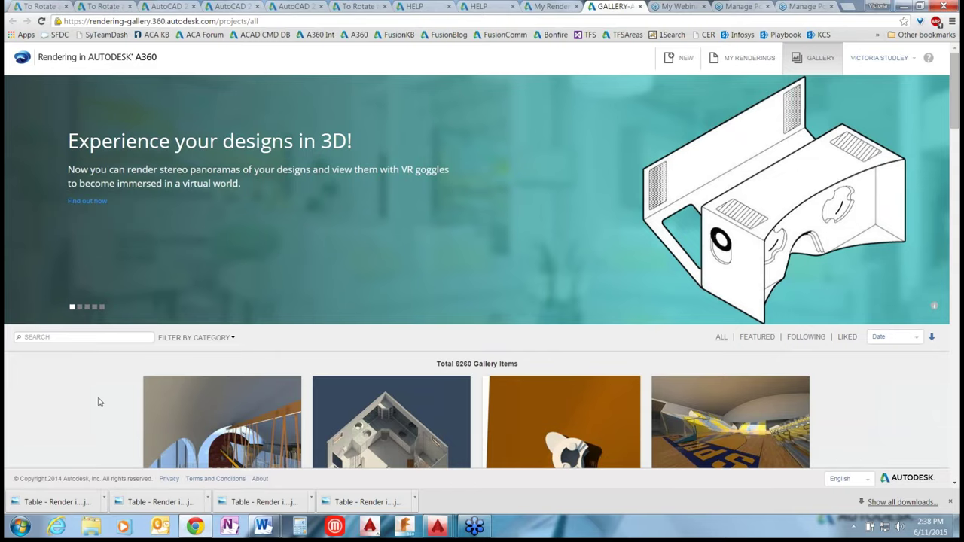
Scroll through the gallery's 6260 rendering thumbnails and back up to the banner
{"action": "scroll", "coordinate": [113, 403], "scroll_direction": "down", "scroll_amount": 2}
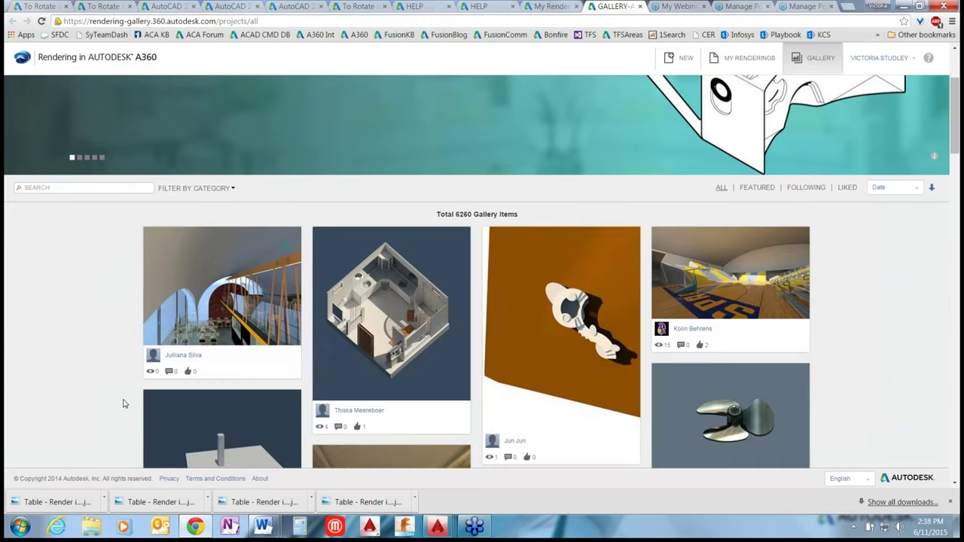
{"action": "scroll", "coordinate": [124, 403], "scroll_direction": "down", "scroll_amount": 1}
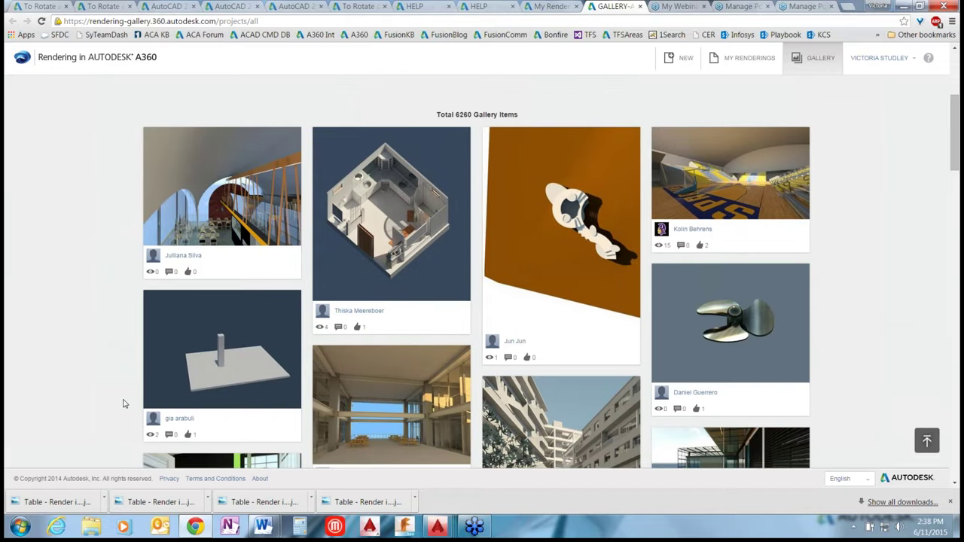
{"action": "scroll", "coordinate": [124, 404], "scroll_direction": "down", "scroll_amount": 2}
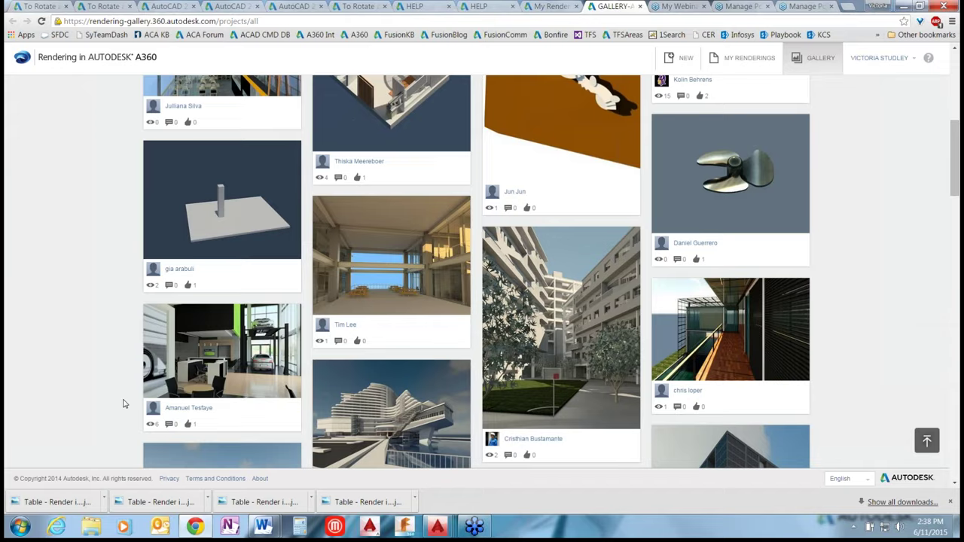
{"action": "scroll", "coordinate": [125, 403], "scroll_direction": "down", "scroll_amount": 3}
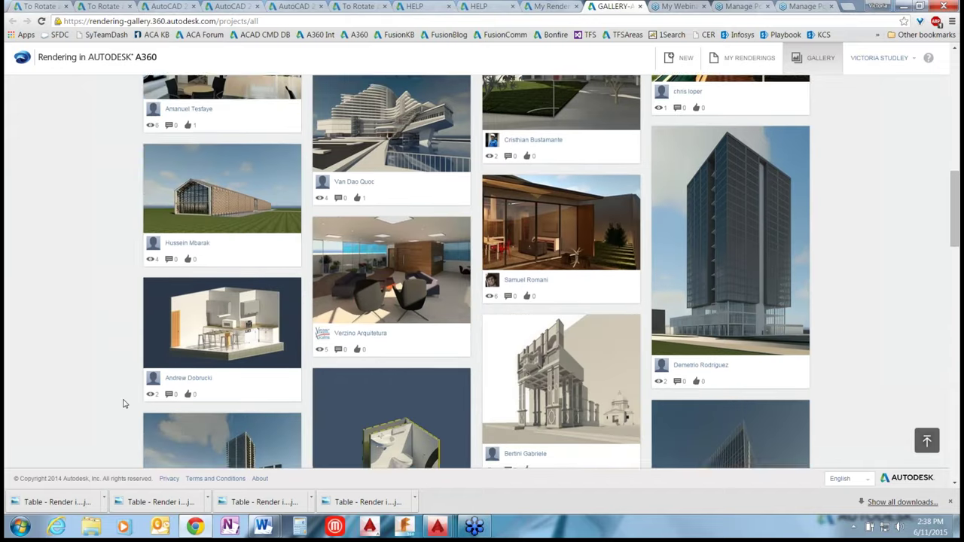
{"action": "scroll", "coordinate": [124, 403], "scroll_direction": "down", "scroll_amount": 2}
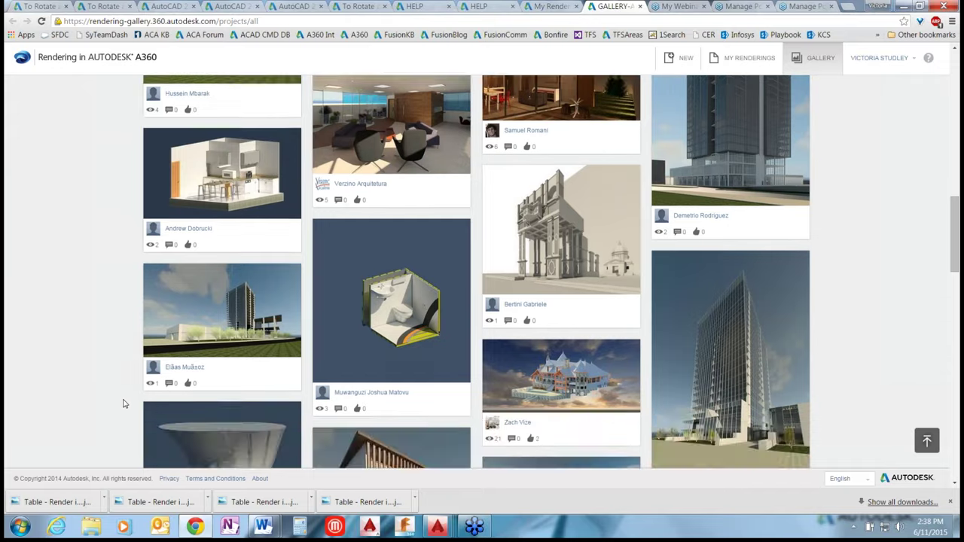
{"action": "scroll", "coordinate": [124, 403], "scroll_direction": "up", "scroll_amount": 5}
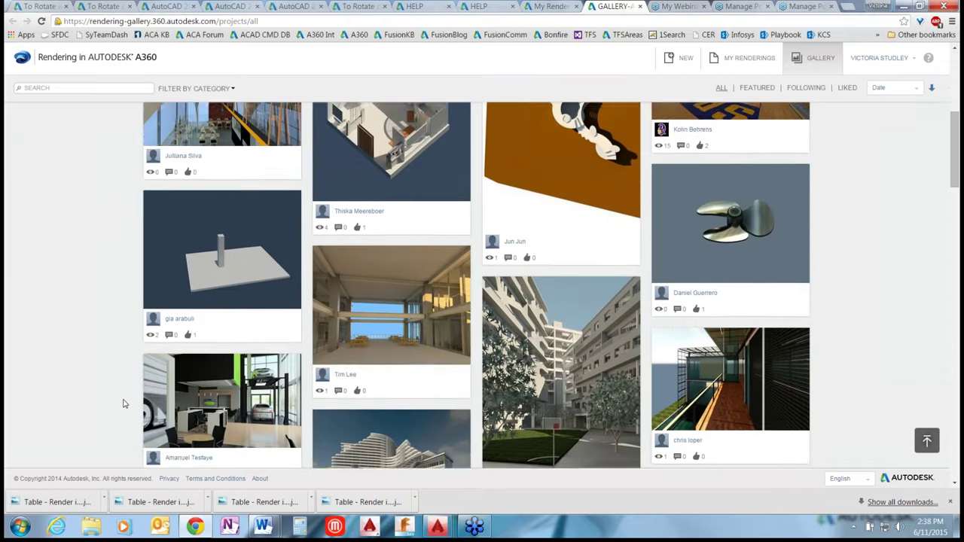
{"action": "scroll", "coordinate": [124, 403], "scroll_direction": "up", "scroll_amount": 2}
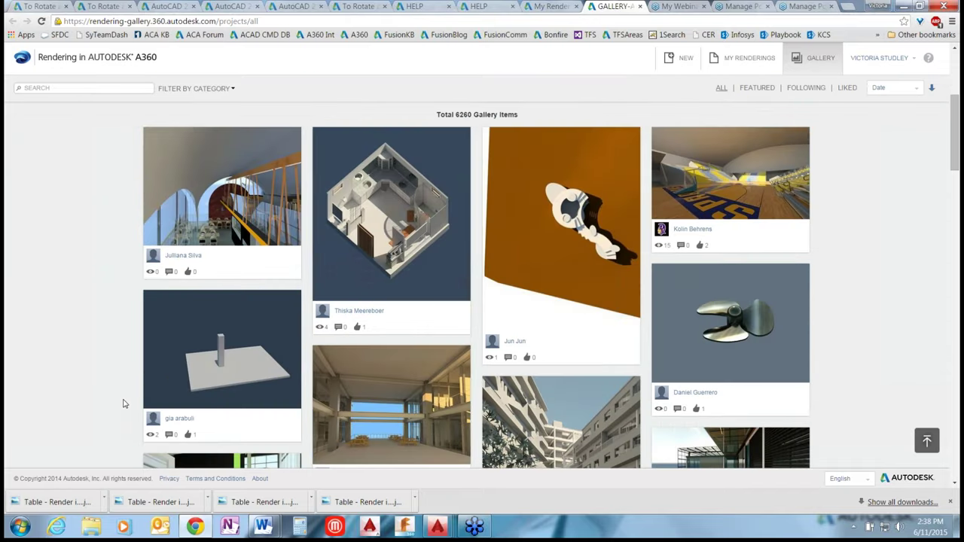
{"action": "scroll", "coordinate": [124, 403], "scroll_direction": "up", "scroll_amount": 3}
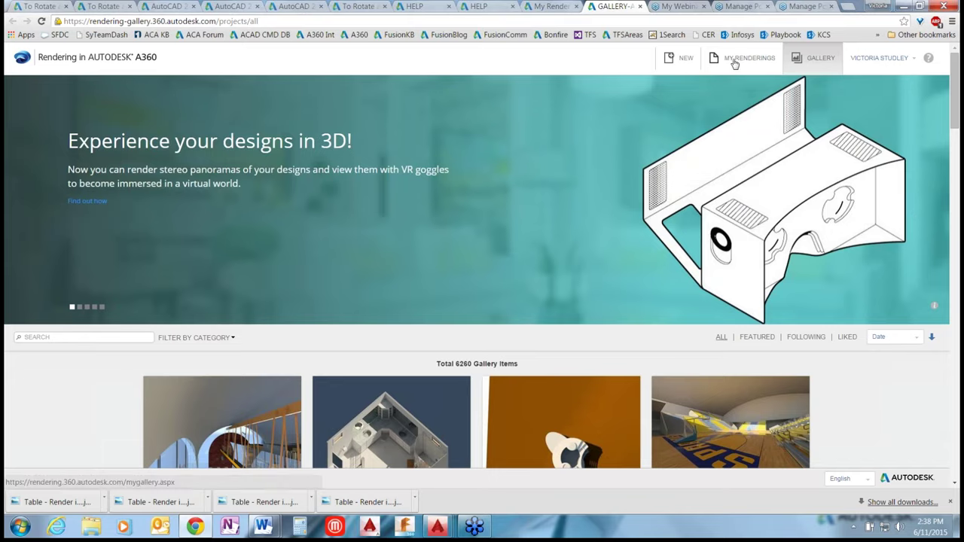
{"action": "left_click", "coordinate": [552, 9]}
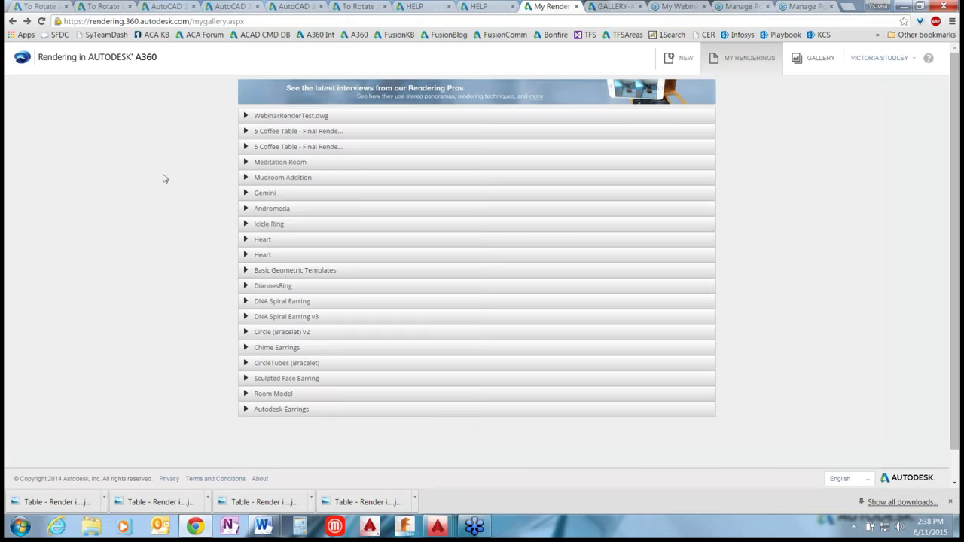
Expand the Coffee Table project, view its two renderings, then expand WebinarRenderTest.dwg
{"action": "left_click", "coordinate": [246, 132]}
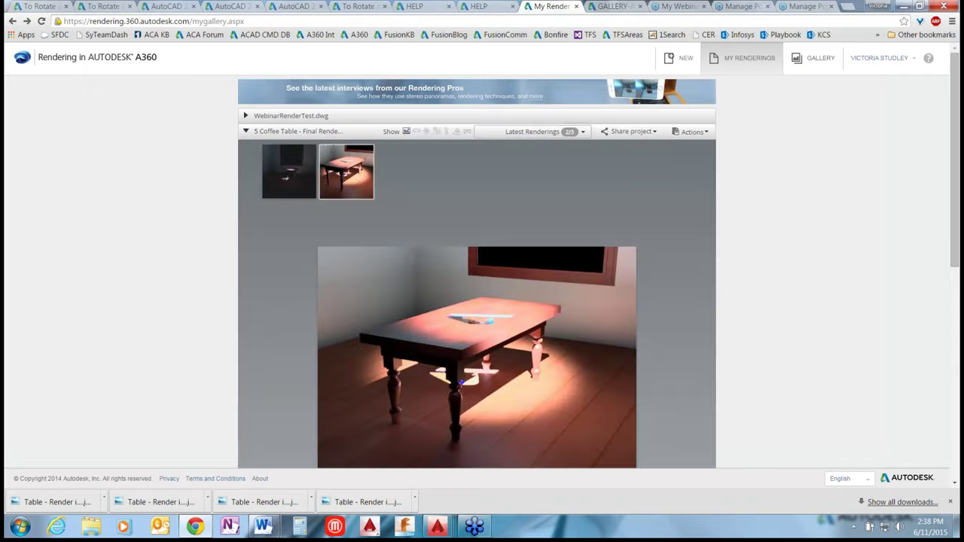
{"action": "scroll", "coordinate": [150, 224], "scroll_direction": "down", "scroll_amount": 2}
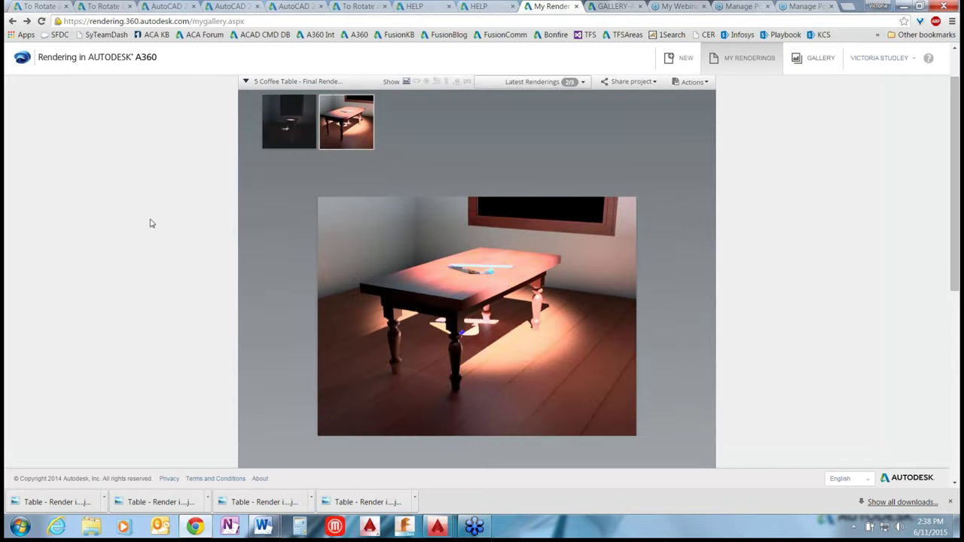
{"action": "scroll", "coordinate": [150, 224], "scroll_direction": "up", "scroll_amount": 1}
{"action": "mouse_move", "coordinate": [293, 127]}
{"action": "left_click", "coordinate": [237, 224]}
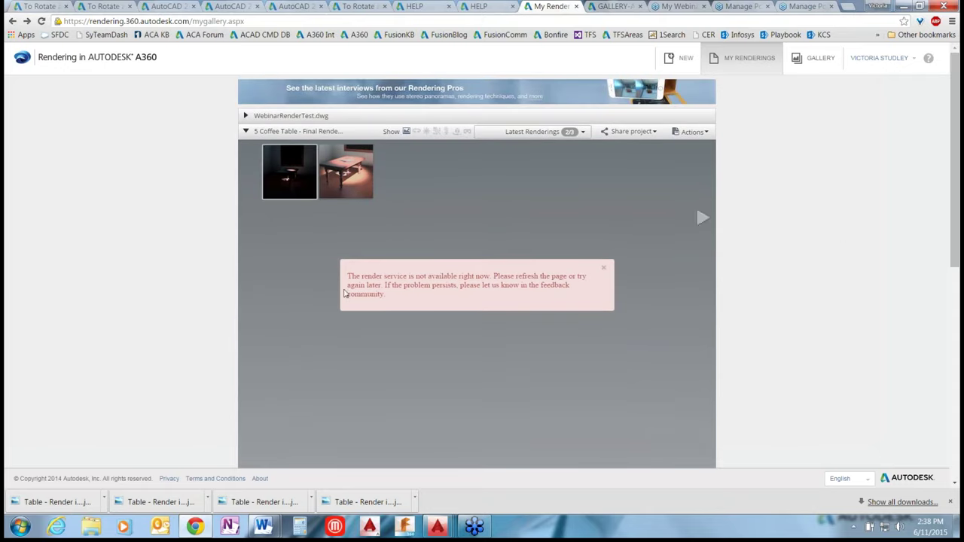
{"action": "left_click", "coordinate": [346, 172]}
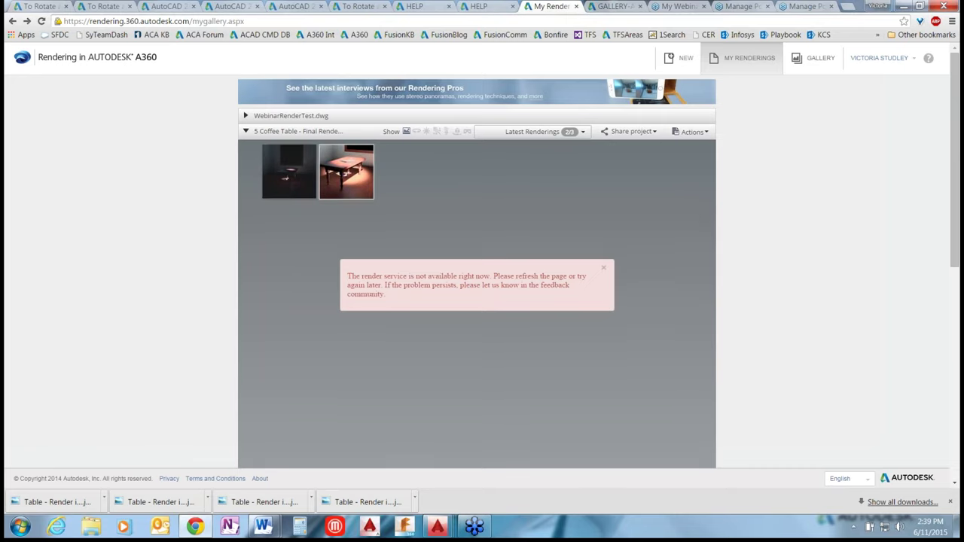
{"action": "scroll", "coordinate": [170, 217], "scroll_direction": "down", "scroll_amount": 3}
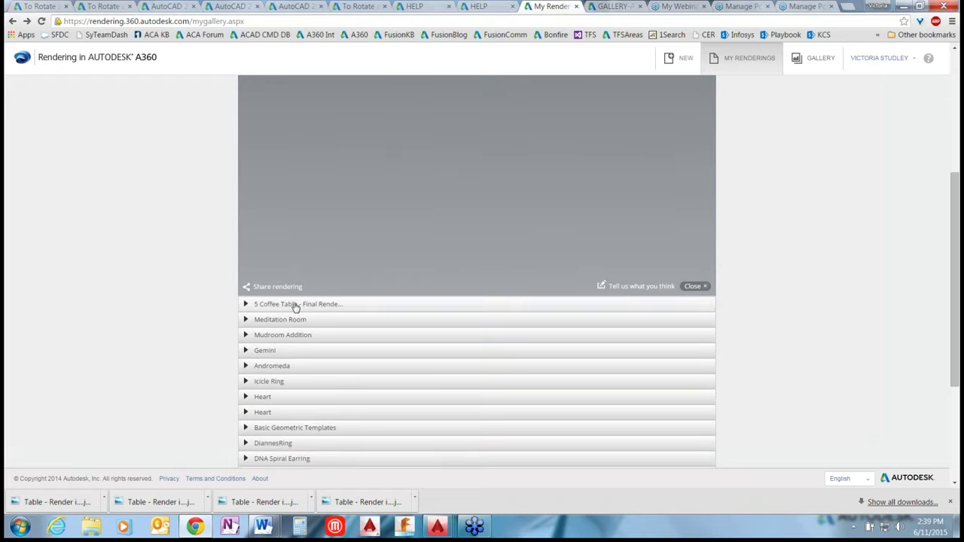
{"action": "scroll", "coordinate": [184, 240], "scroll_direction": "up", "scroll_amount": 3}
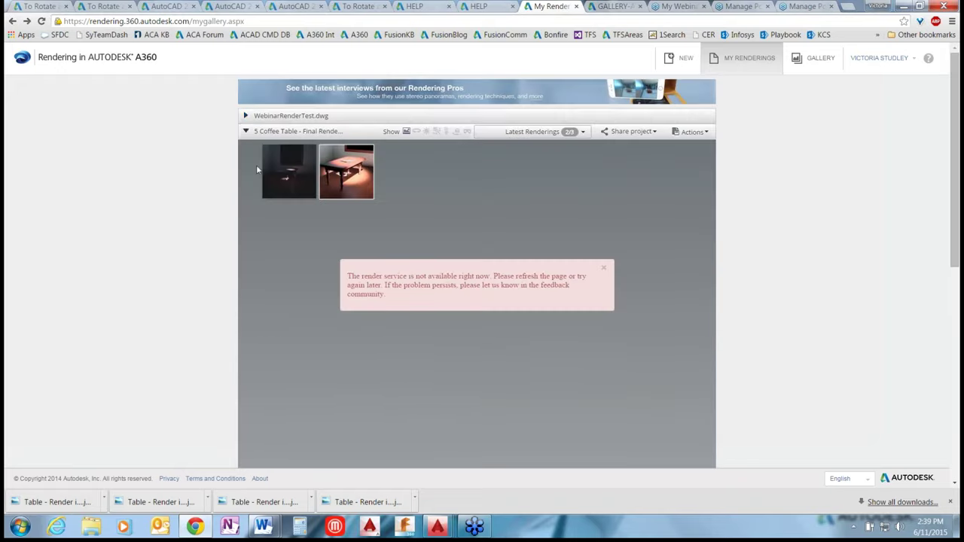
{"action": "left_click", "coordinate": [244, 117]}
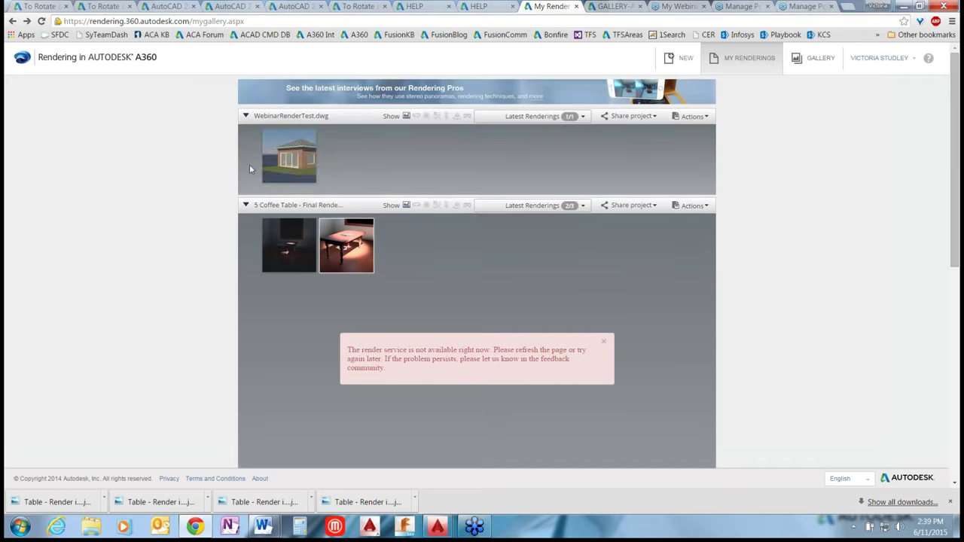
{"action": "mouse_move", "coordinate": [289, 154]}
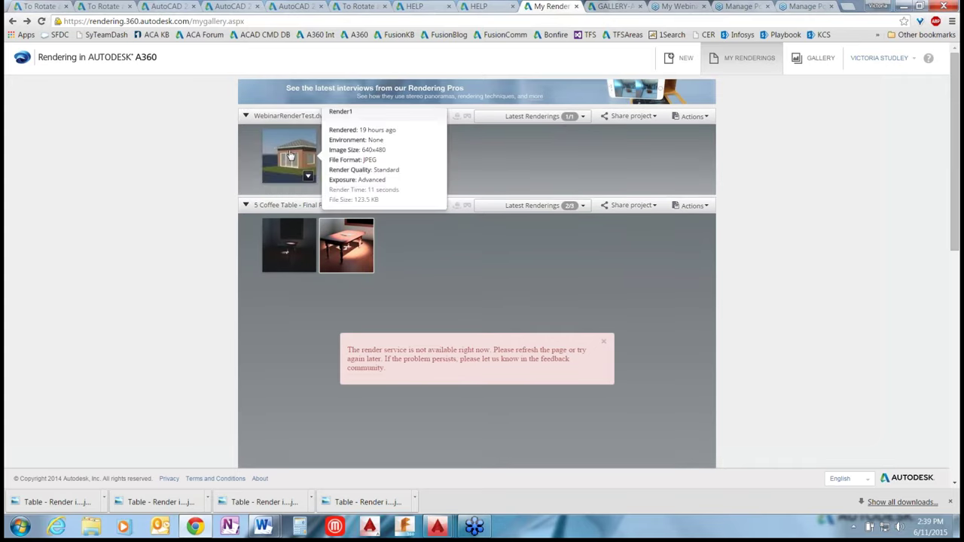
Minimize the browser and open a File Explorer window on the Desktop
{"action": "left_click", "coordinate": [905, 9]}
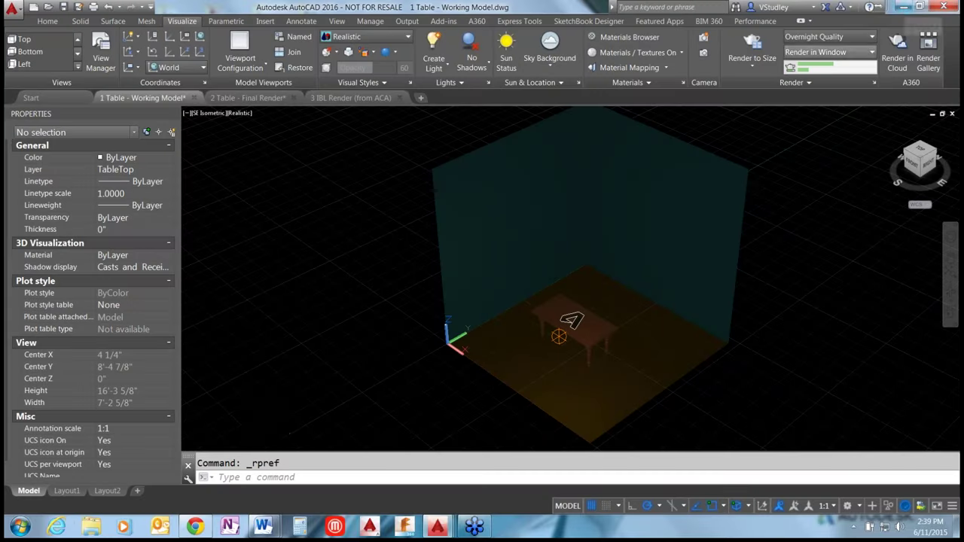
{"action": "left_click", "coordinate": [91, 527]}
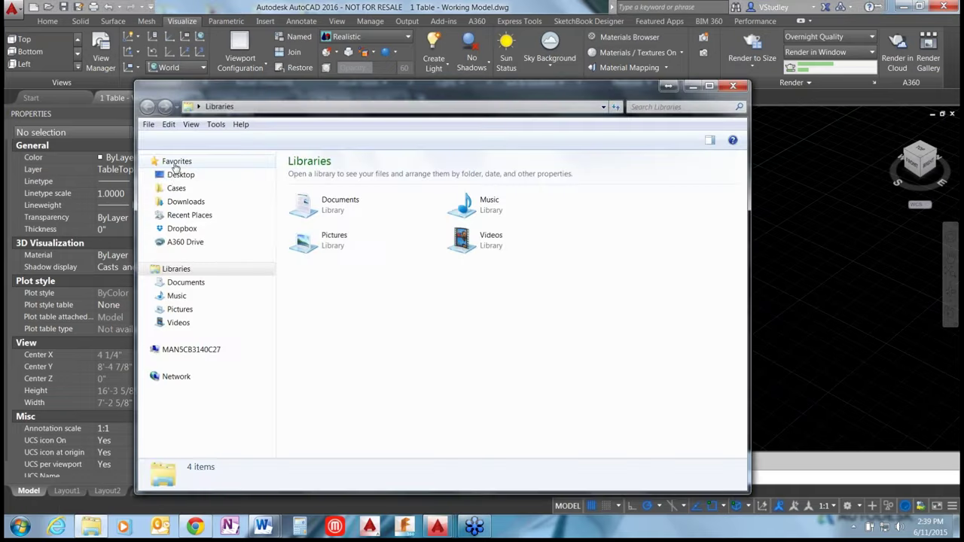
{"action": "left_click", "coordinate": [179, 175]}
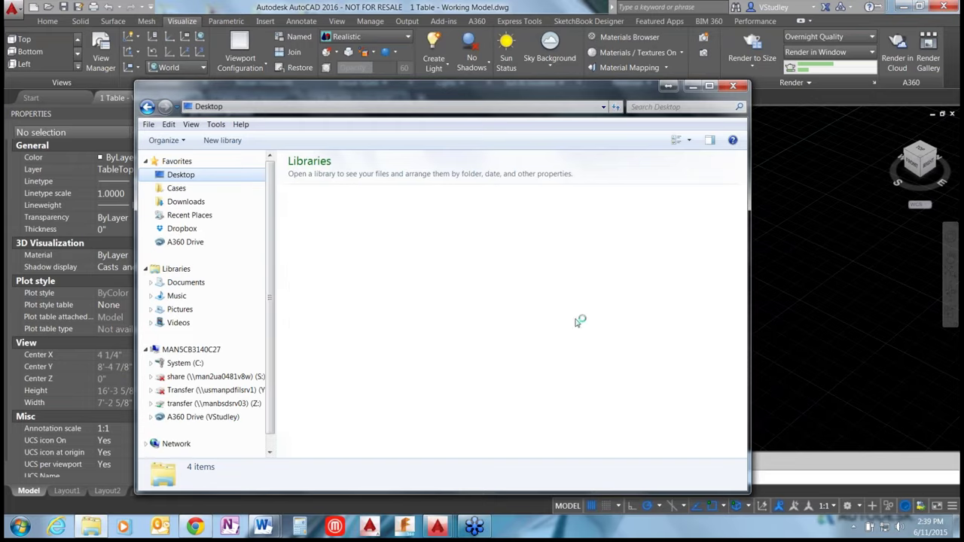
{"action": "left_click", "coordinate": [658, 329]}
{"action": "scroll", "coordinate": [659, 329], "scroll_direction": "down", "scroll_amount": 5}
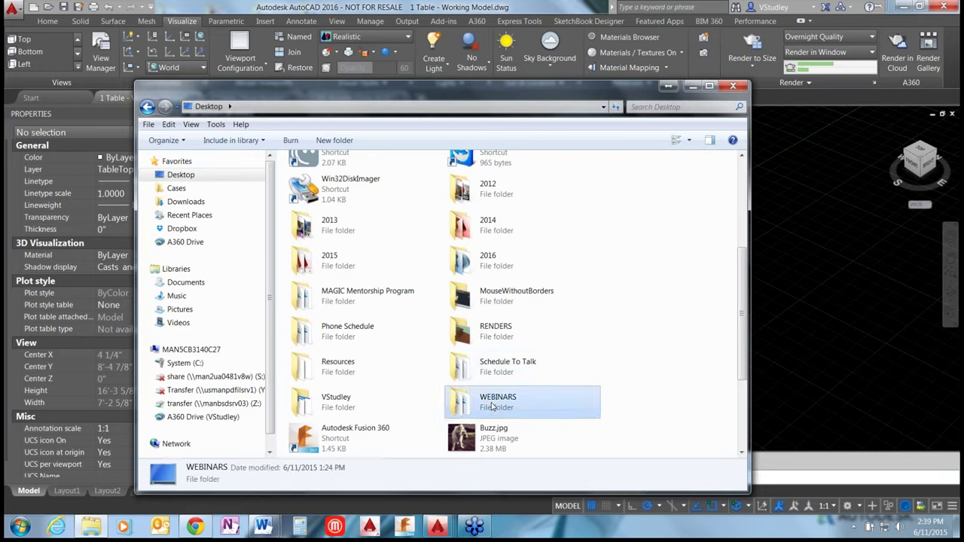
Navigate WEBINARS > 2015.06.11 - Introduction to Rendering > Webinar 039 > Render Results
{"action": "double_click", "coordinate": [461, 407]}
{"action": "left_click", "coordinate": [327, 181]}
{"action": "double_click", "coordinate": [328, 181]}
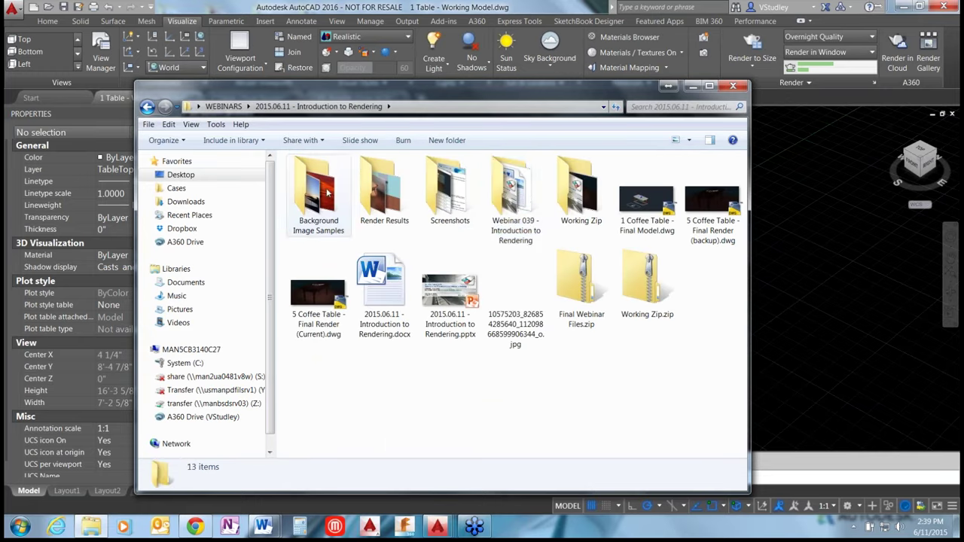
{"action": "double_click", "coordinate": [509, 208]}
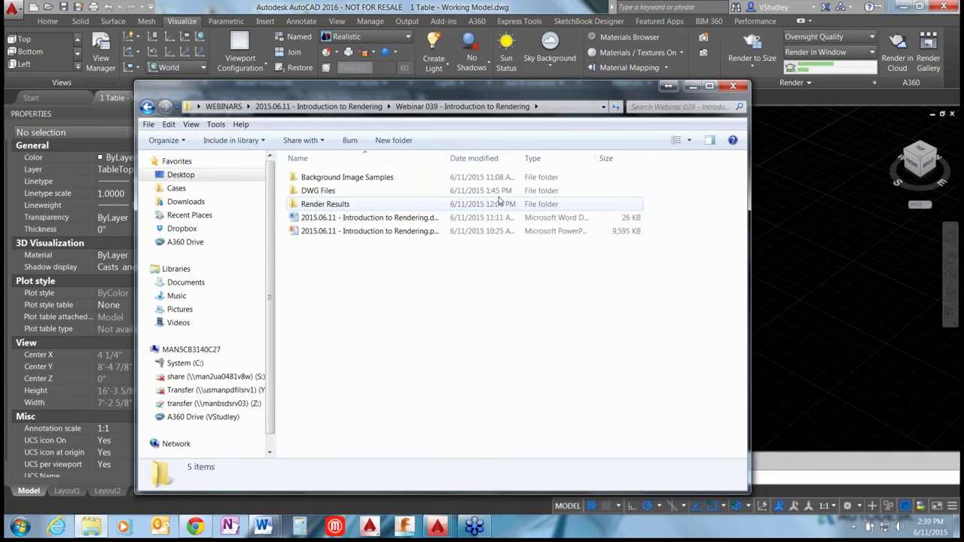
{"action": "double_click", "coordinate": [336, 205]}
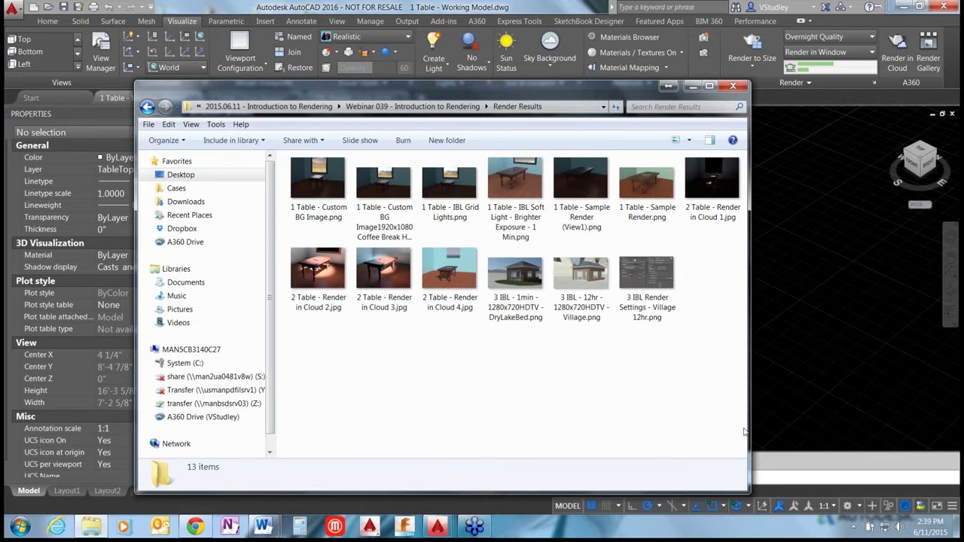
Widen the folder window and open 1 Table - Custom BG Image.png in Photo Viewer
{"action": "left_click_drag", "start_coordinate": [750, 435], "coordinate": [896, 430]}
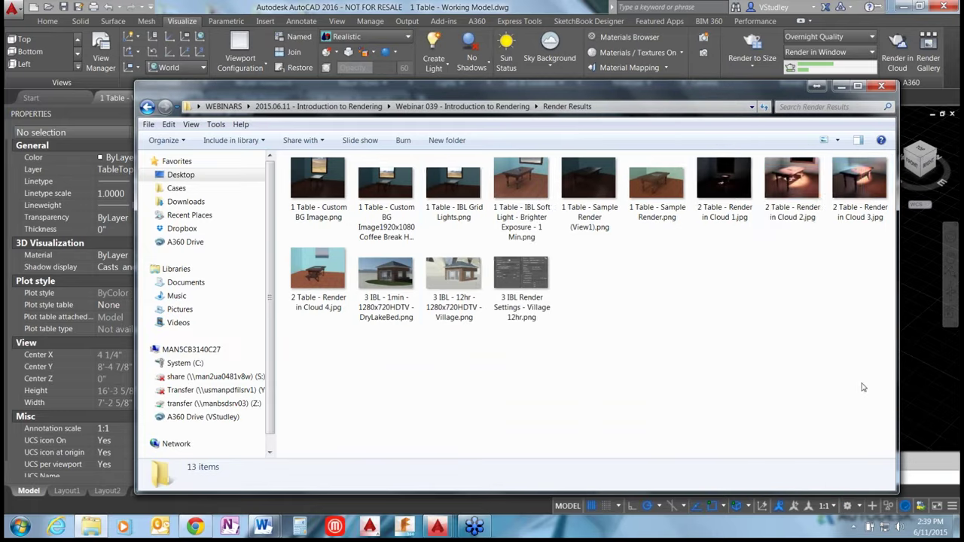
{"action": "left_click_drag", "start_coordinate": [862, 382], "coordinate": [314, 178]}
{"action": "double_click", "coordinate": [316, 180]}
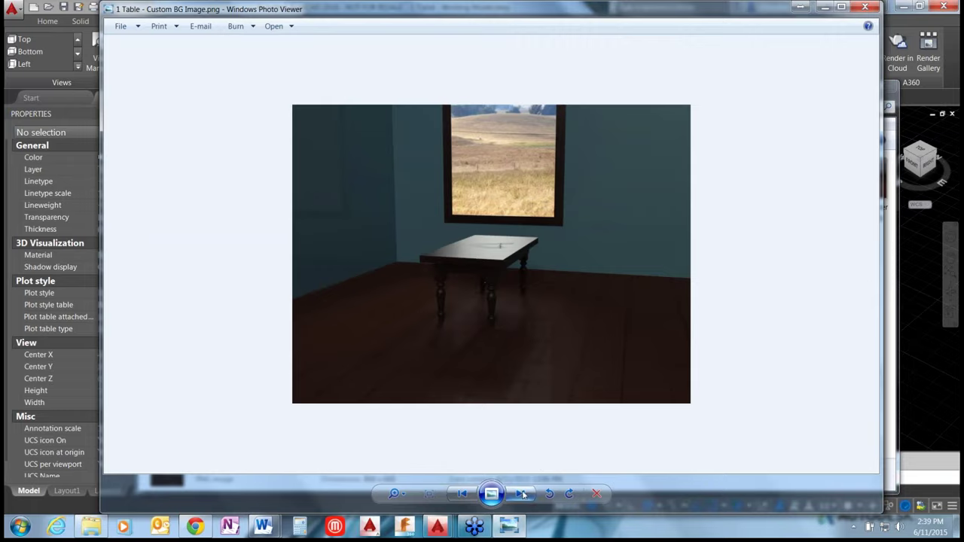
Maximize Photo Viewer and step through the renders up to 2 Table - Render in Cloud 1
{"action": "double_click", "coordinate": [452, 15]}
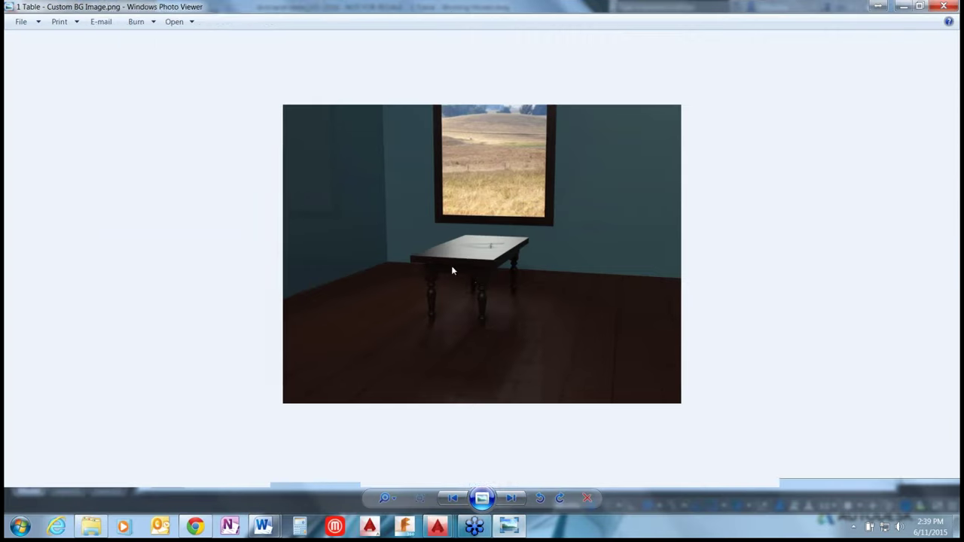
{"action": "left_click", "coordinate": [511, 498]}
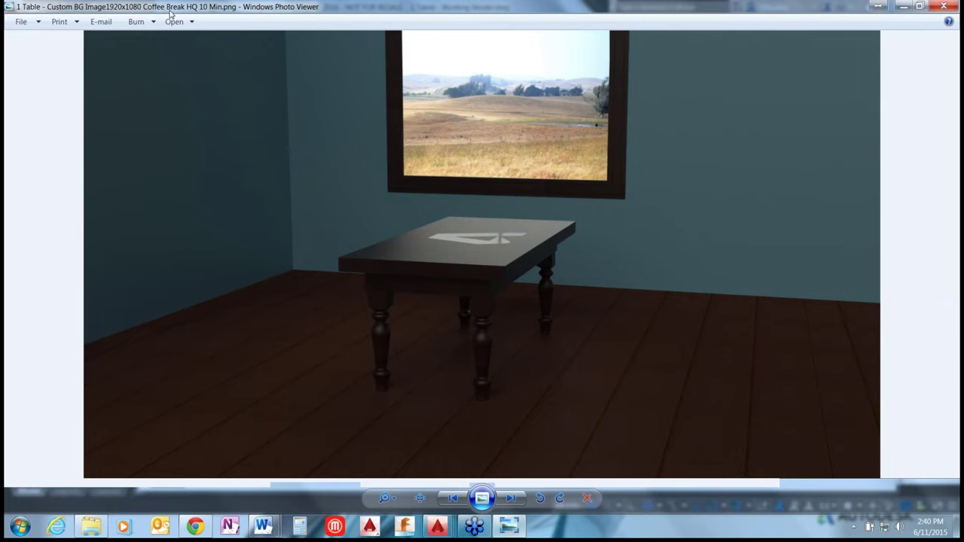
{"action": "left_click", "coordinate": [512, 499]}
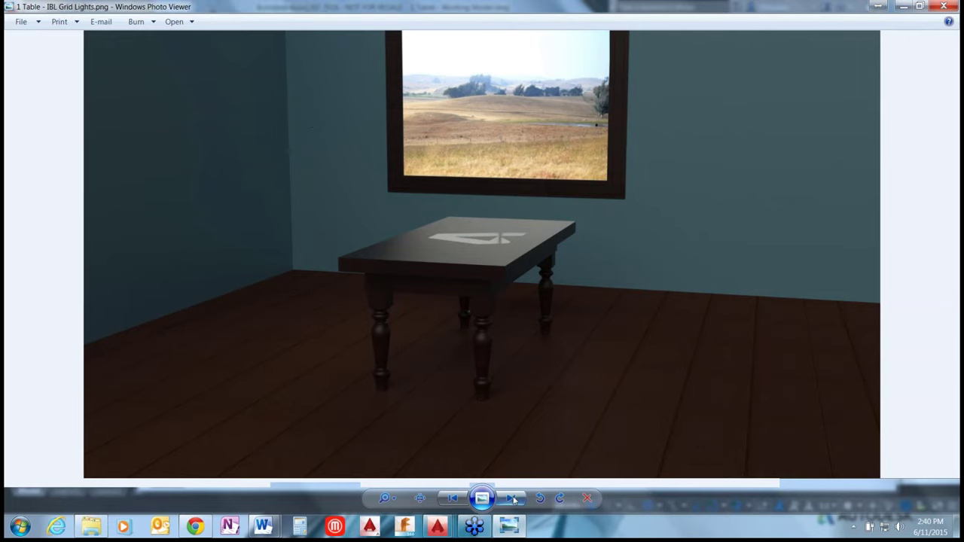
{"action": "left_click", "coordinate": [512, 499]}
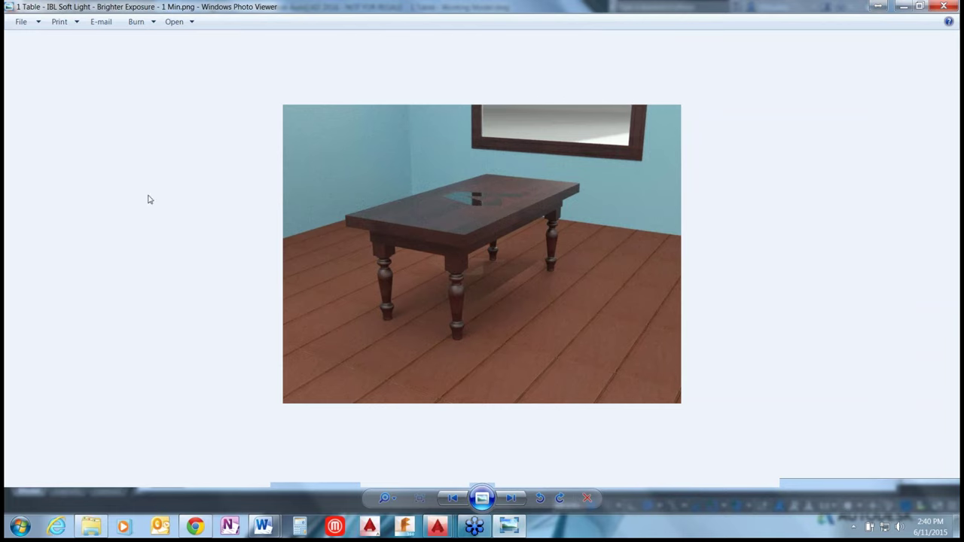
{"action": "left_click", "coordinate": [513, 495]}
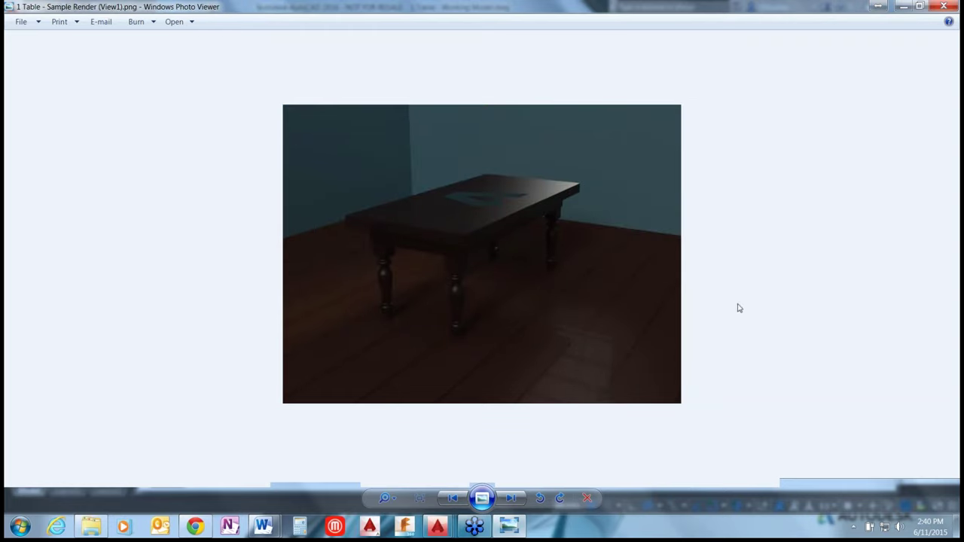
{"action": "left_click", "coordinate": [512, 500]}
{"action": "left_click", "coordinate": [511, 499]}
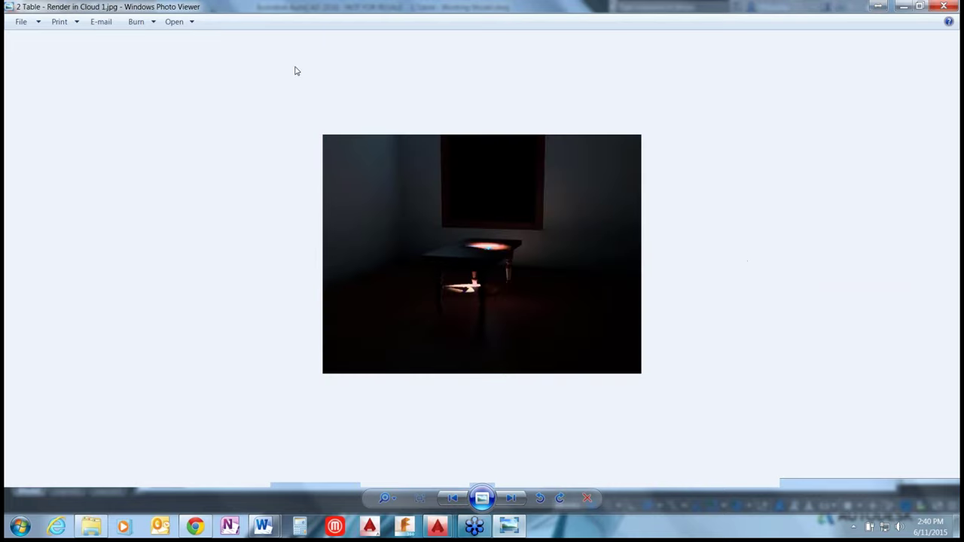
Zoom into Render in Cloud 1, then advance through Cloud 2–4 to the DryLakeBed render
{"action": "left_click", "coordinate": [385, 498]}
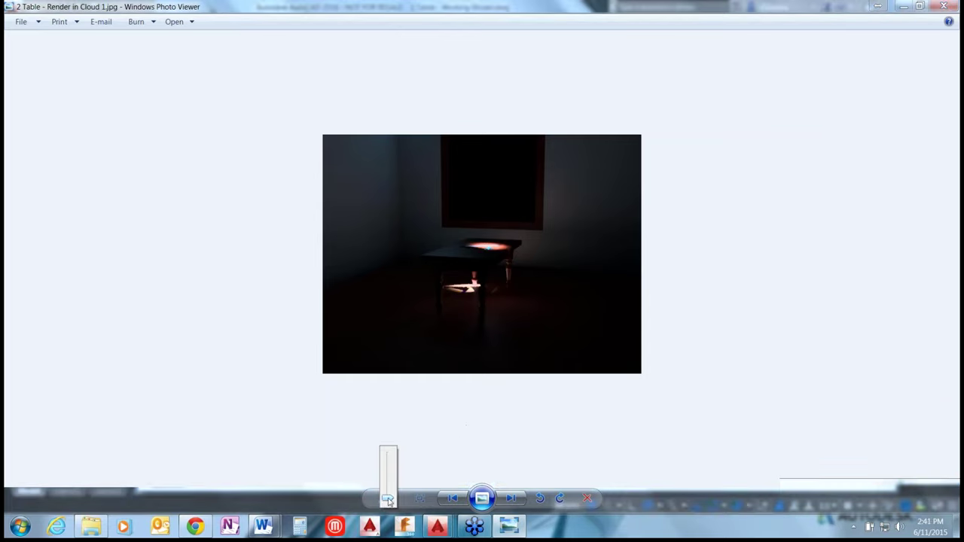
{"action": "left_click_drag", "start_coordinate": [387, 498], "coordinate": [387, 458]}
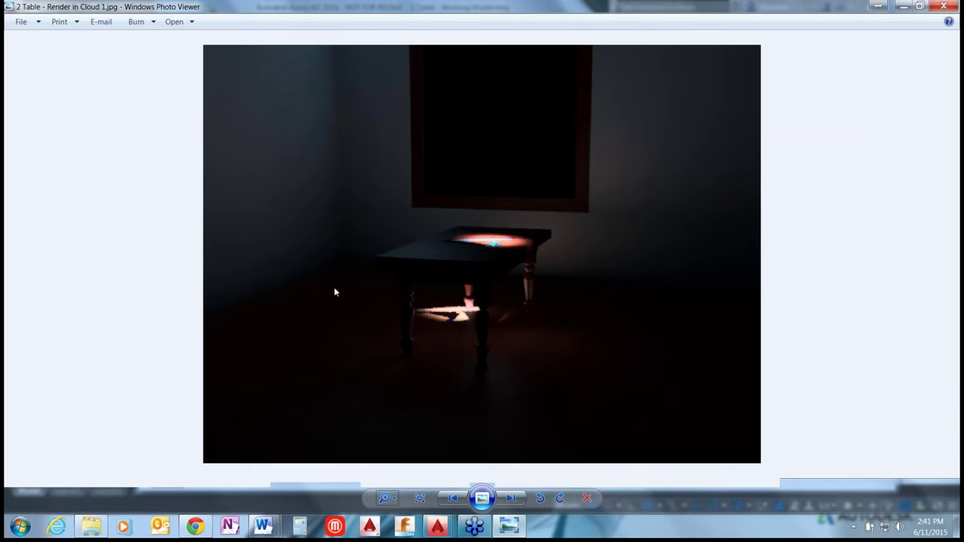
{"action": "left_click", "coordinate": [511, 498]}
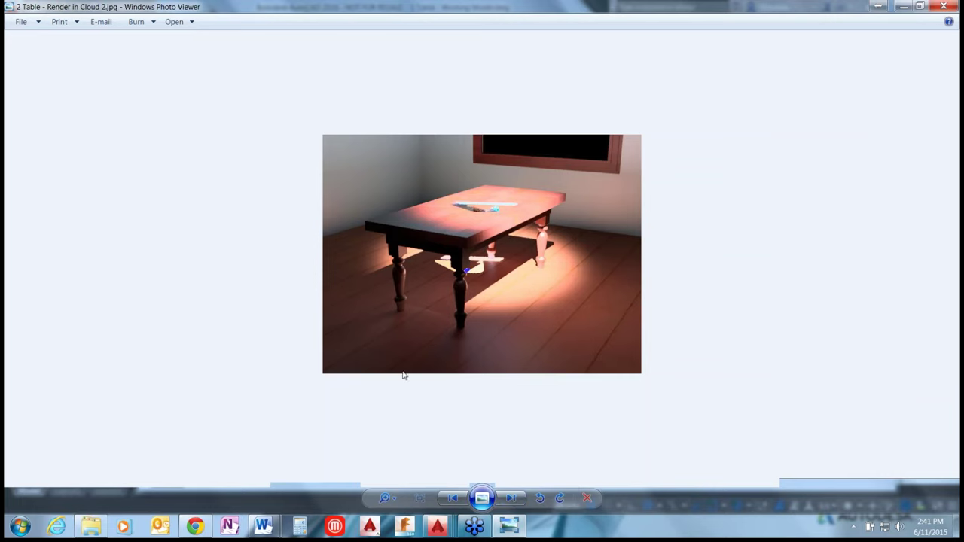
{"action": "left_click", "coordinate": [511, 499]}
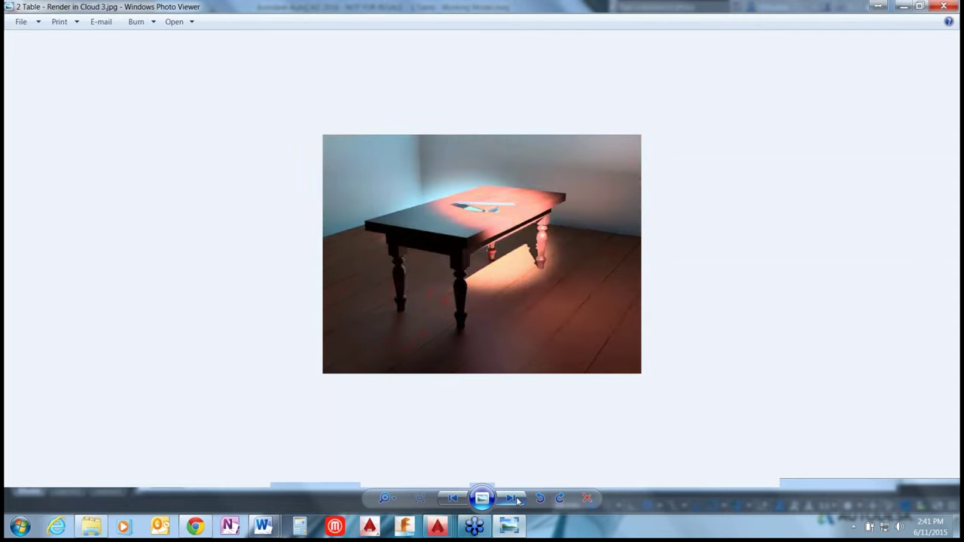
{"action": "left_click", "coordinate": [511, 498]}
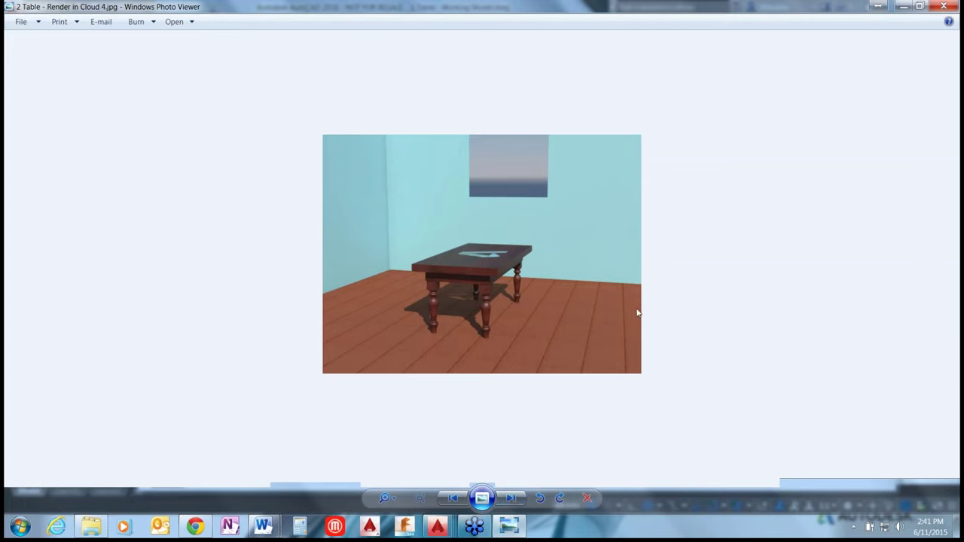
{"action": "left_click", "coordinate": [511, 500]}
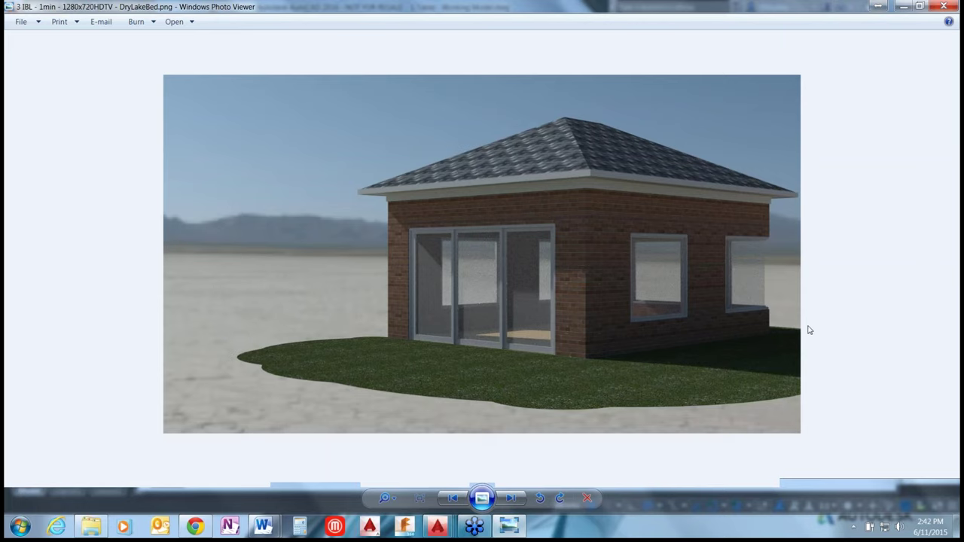
View the Village render and its settings image, close Photo Viewer, and minimize Render Results
{"action": "left_click", "coordinate": [515, 501]}
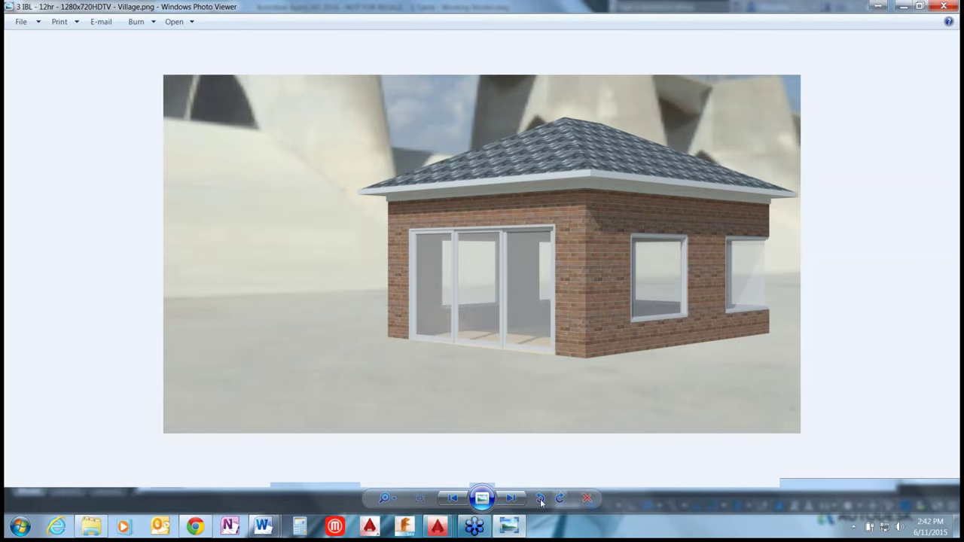
{"action": "left_click", "coordinate": [512, 497]}
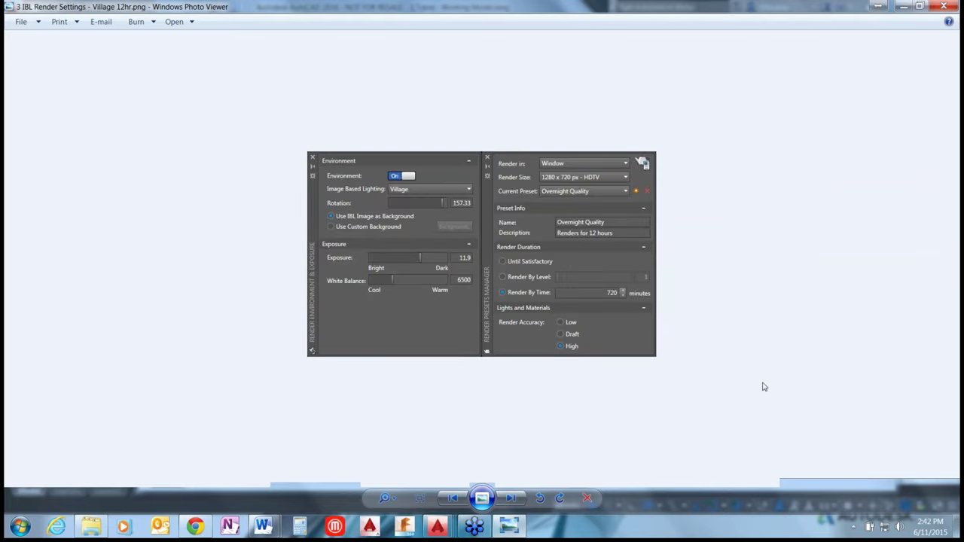
{"action": "left_click", "coordinate": [939, 7]}
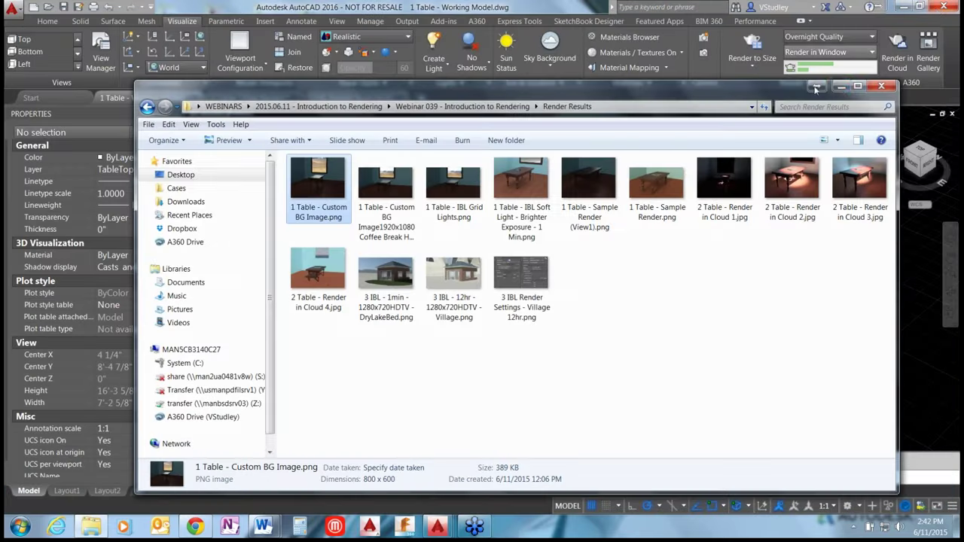
{"action": "left_click", "coordinate": [840, 87]}
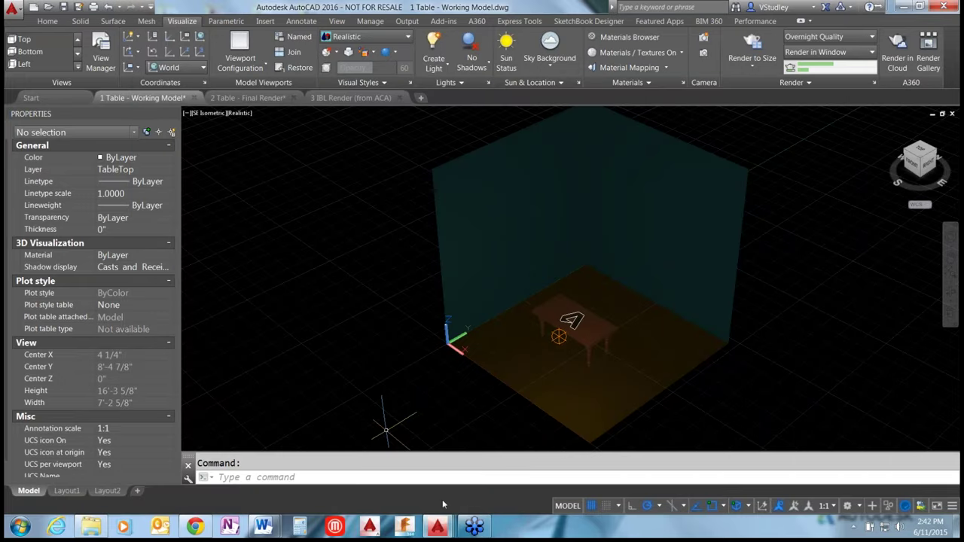
Restore A360, check the house render's Render as options, view the Gallery, then minimize Chrome
{"action": "left_click", "coordinate": [197, 527]}
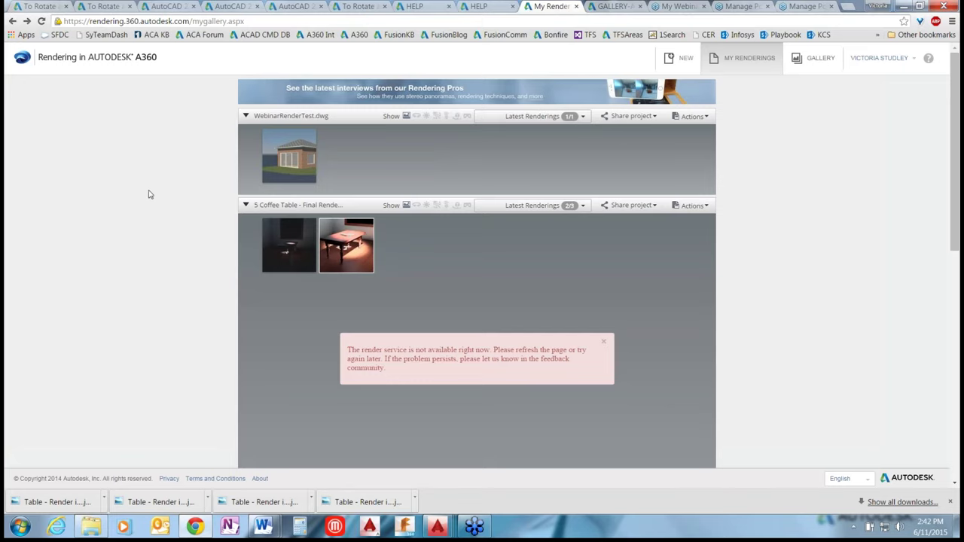
{"action": "mouse_move", "coordinate": [285, 158]}
{"action": "left_click", "coordinate": [308, 177]}
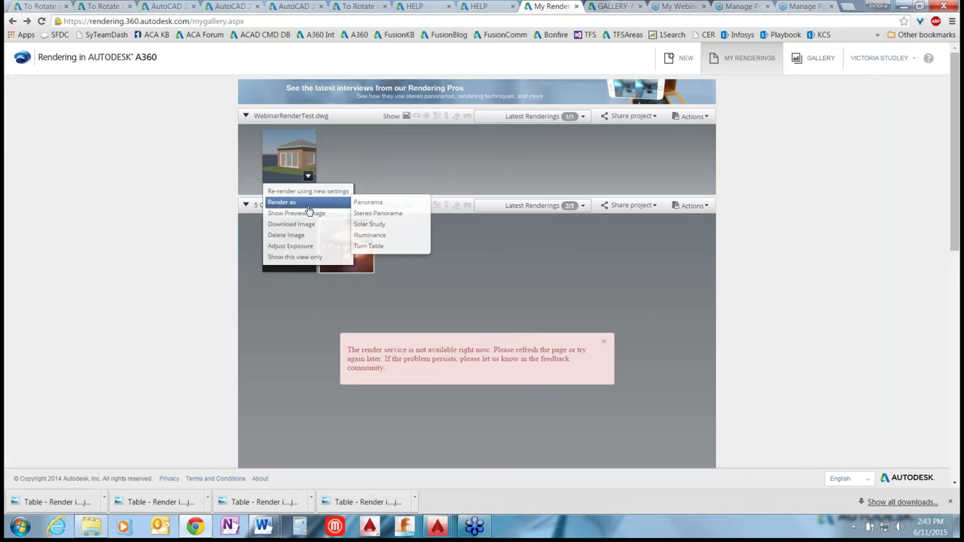
{"action": "mouse_move", "coordinate": [311, 204]}
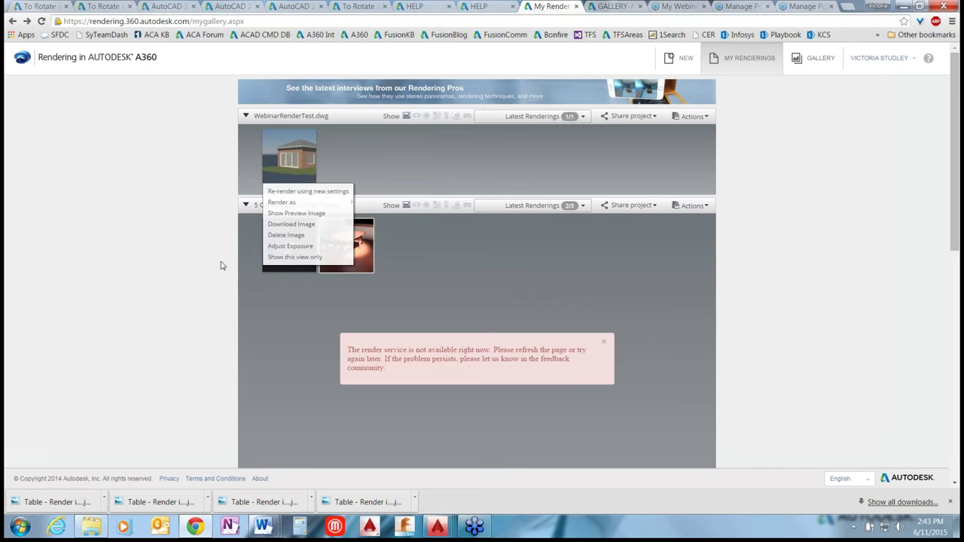
{"action": "left_click", "coordinate": [102, 277]}
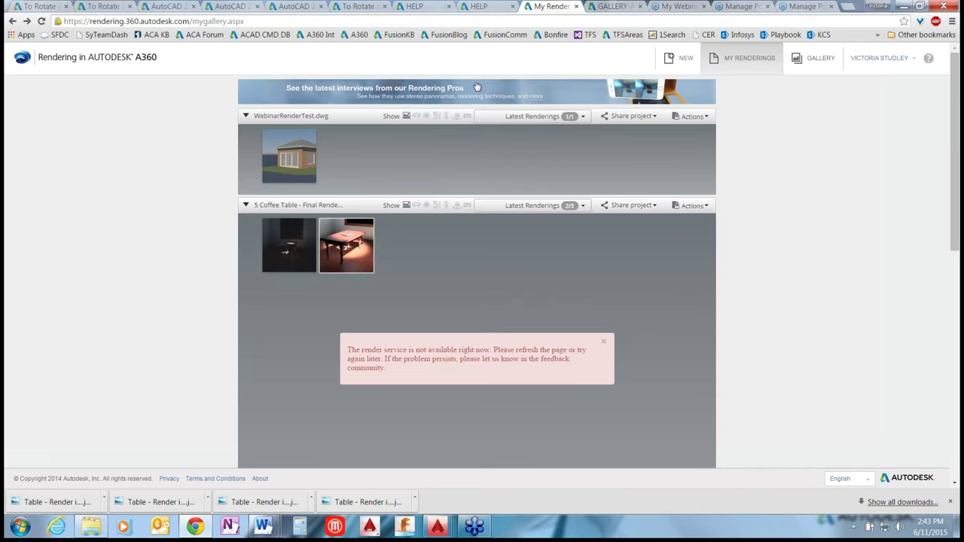
{"action": "left_click", "coordinate": [614, 7]}
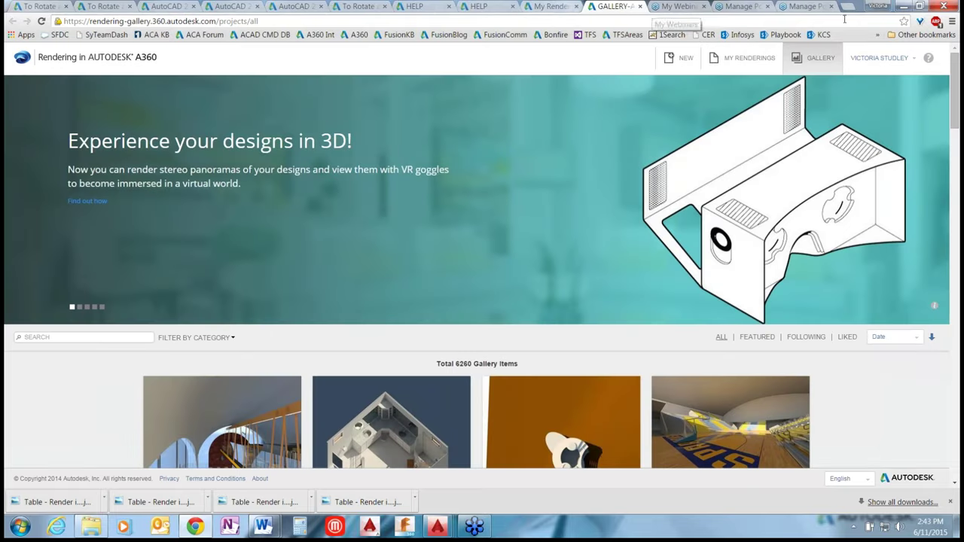
{"action": "left_click", "coordinate": [903, 6]}
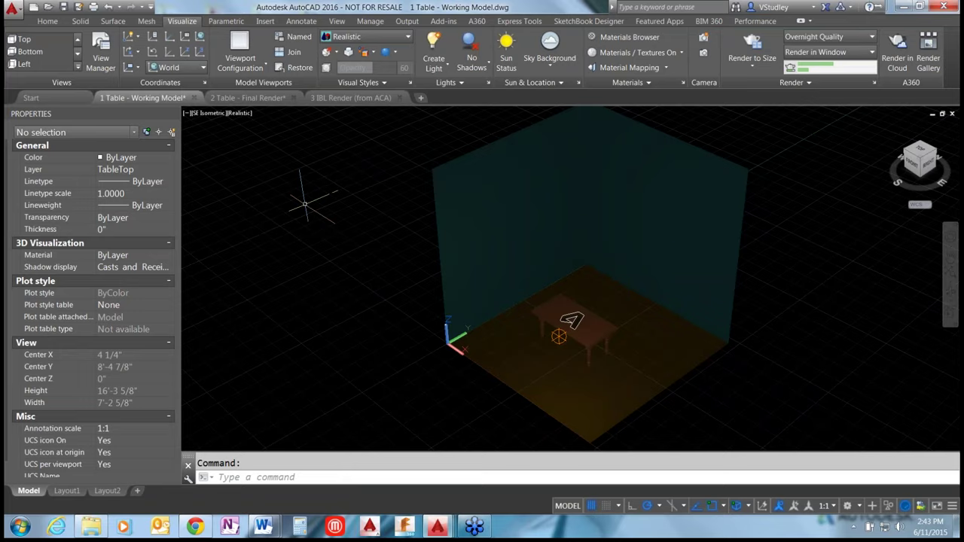
Switch the 3D view to parallel projection
{"action": "left_click", "coordinate": [350, 283]}
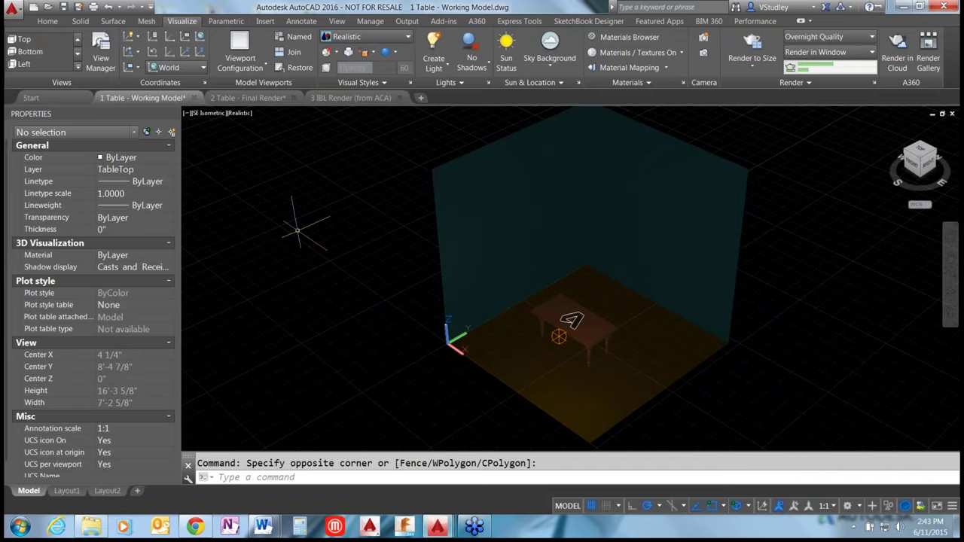
{"action": "scroll", "coordinate": [610, 395], "scroll_direction": "up", "scroll_amount": 3}
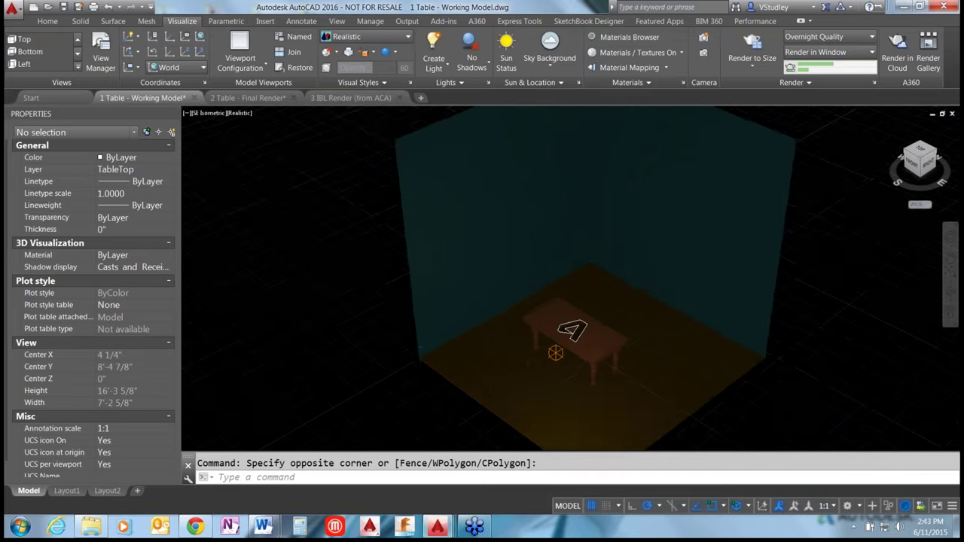
{"action": "right_click", "coordinate": [939, 199]}
{"action": "left_click", "coordinate": [849, 212]}
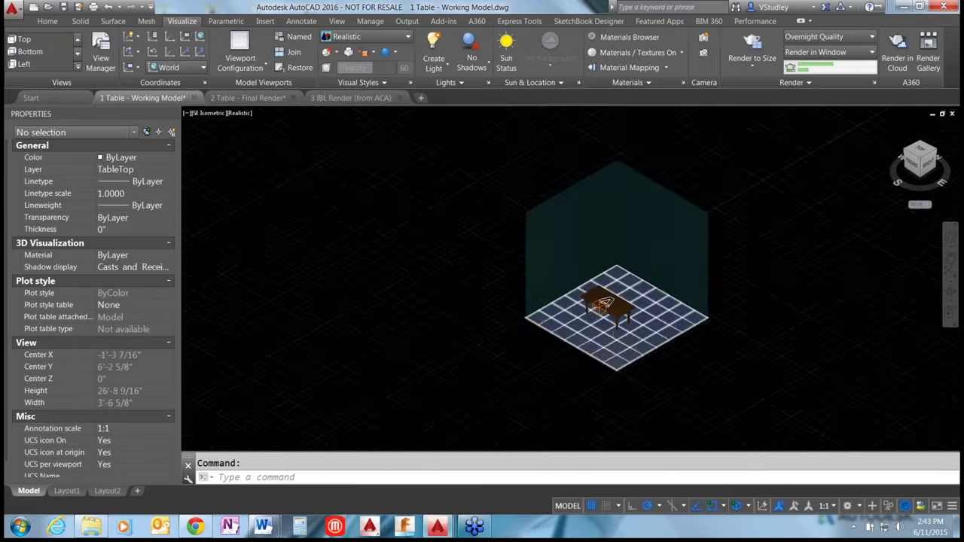
Select one table leg and add the back-right leg to the selection
{"action": "scroll", "coordinate": [591, 233], "scroll_direction": "up", "scroll_amount": 3}
{"action": "scroll", "coordinate": [614, 297], "scroll_direction": "up", "scroll_amount": 3}
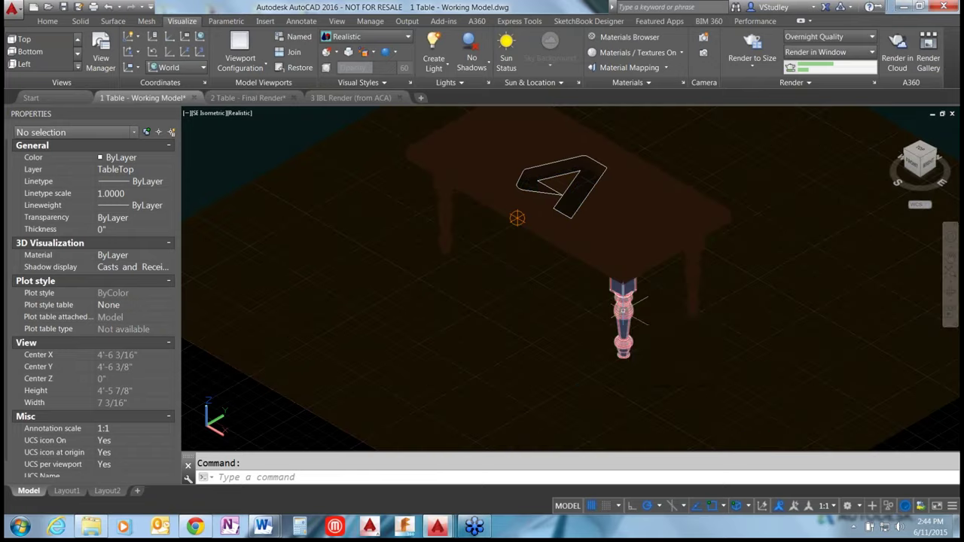
{"action": "mouse_move", "coordinate": [622, 310]}
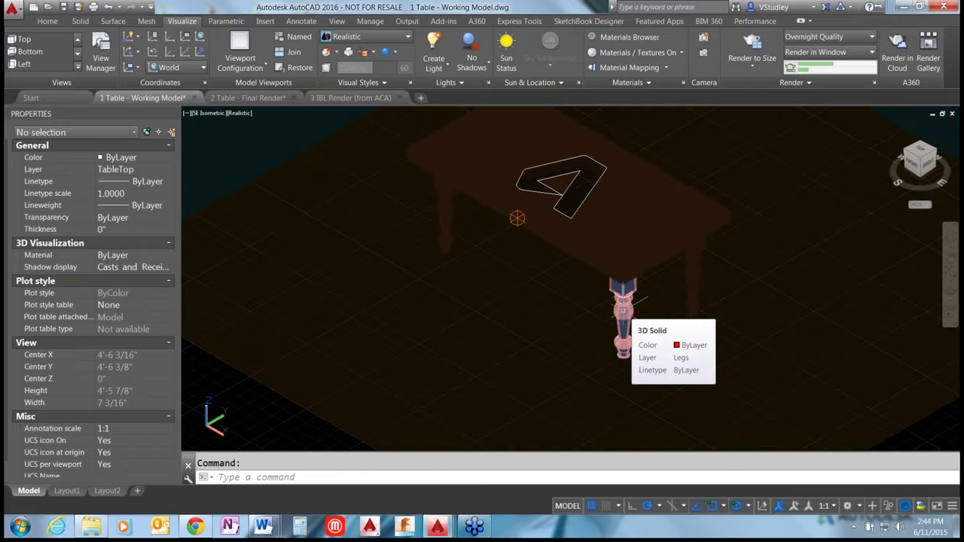
{"action": "left_click", "coordinate": [623, 310]}
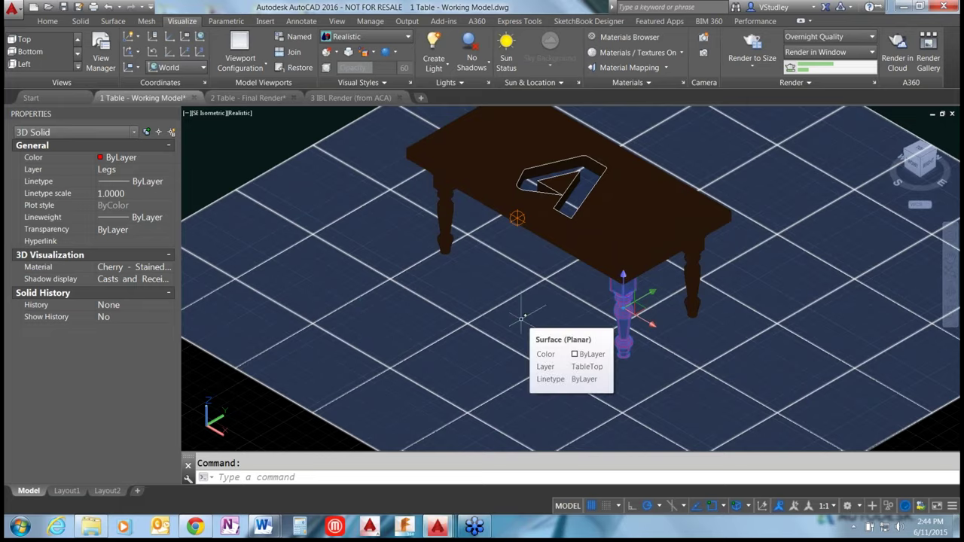
{"action": "left_click", "coordinate": [694, 274]}
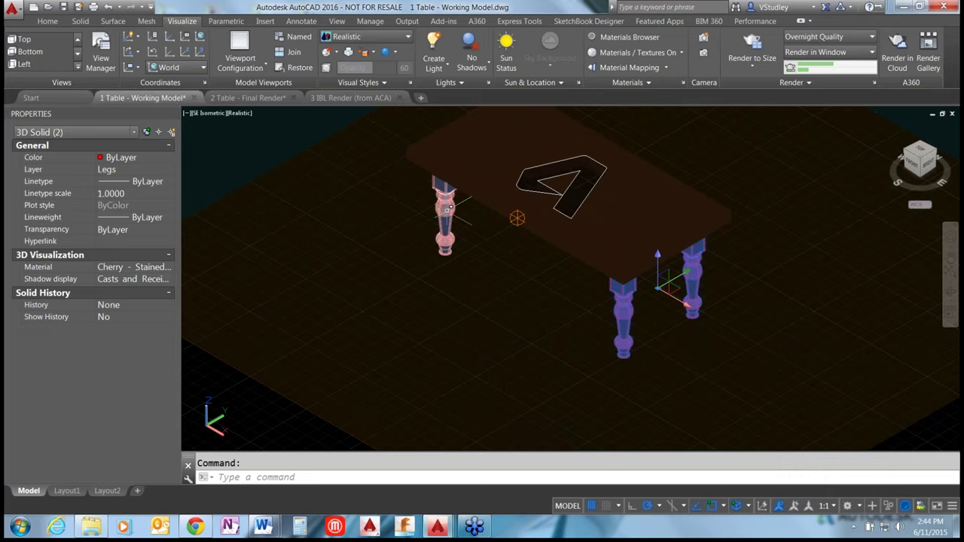
Add the back-left leg and set all three legs' material to Cherry 2 after trying Clear - Amber
{"action": "left_click", "coordinate": [448, 208]}
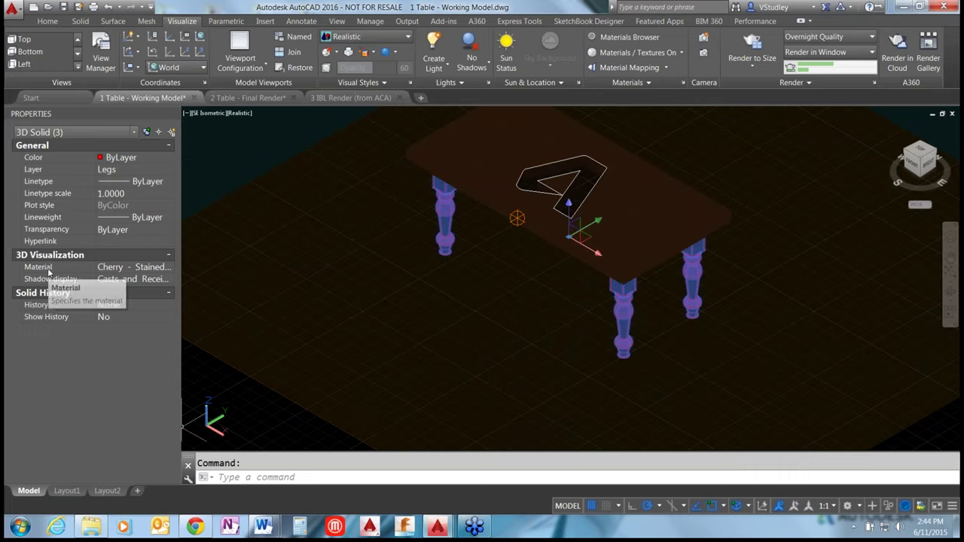
{"action": "left_click", "coordinate": [132, 271]}
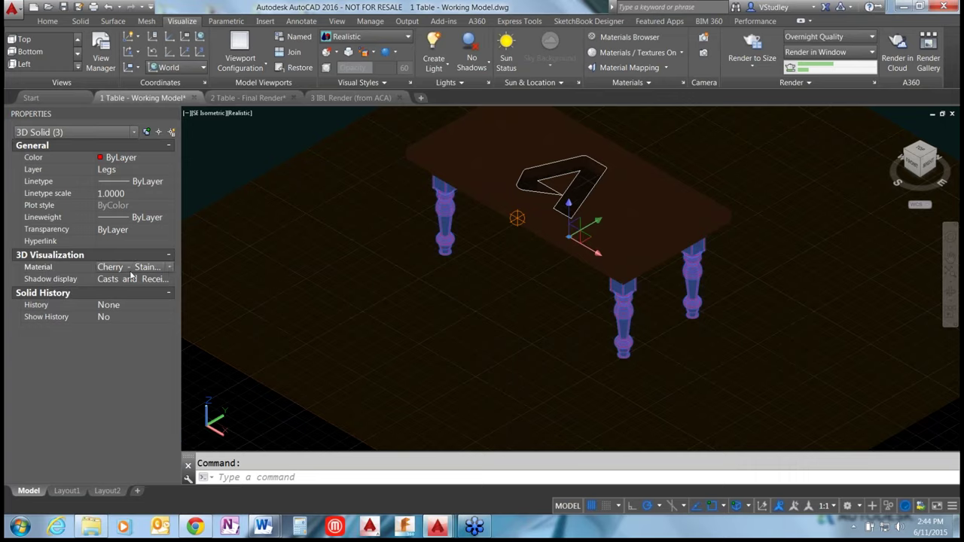
{"action": "left_click", "coordinate": [170, 268]}
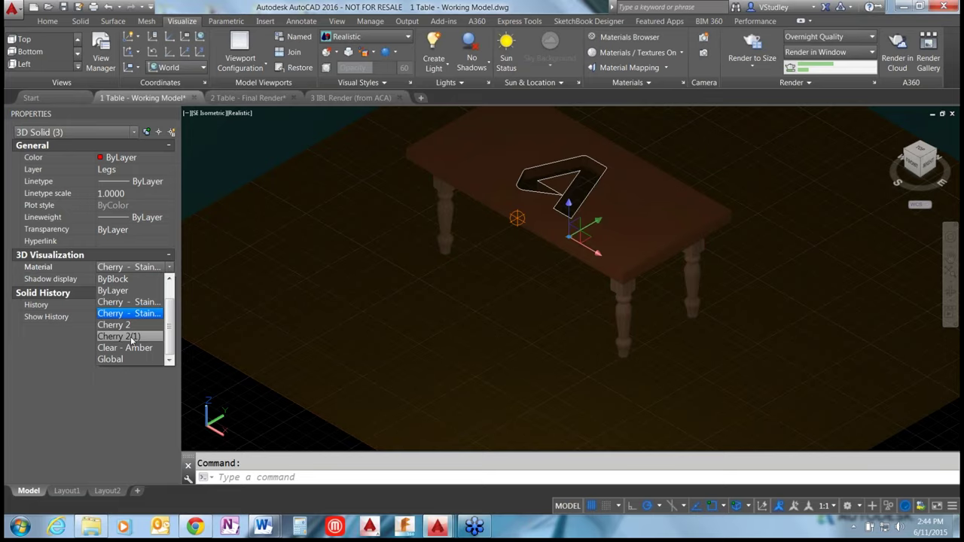
{"action": "left_click", "coordinate": [123, 301]}
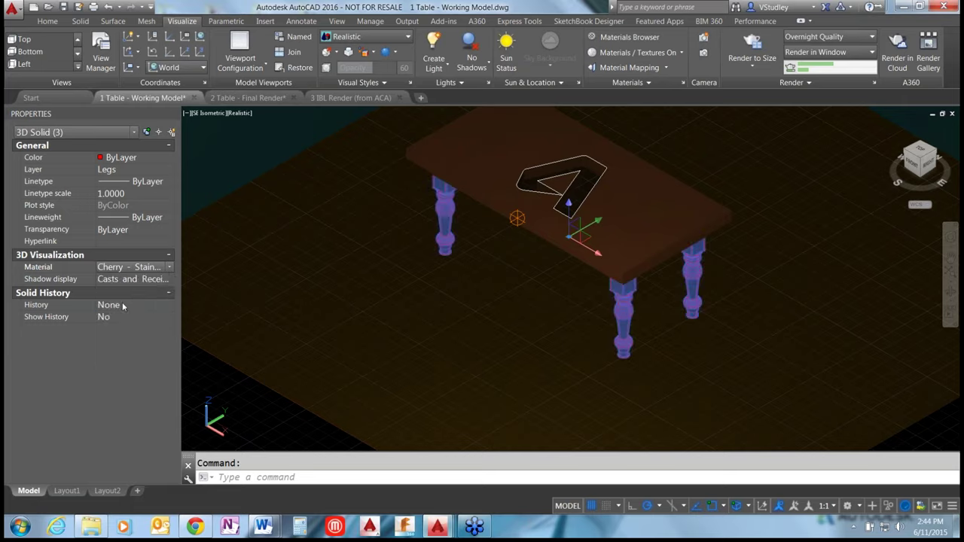
{"action": "left_click", "coordinate": [169, 266]}
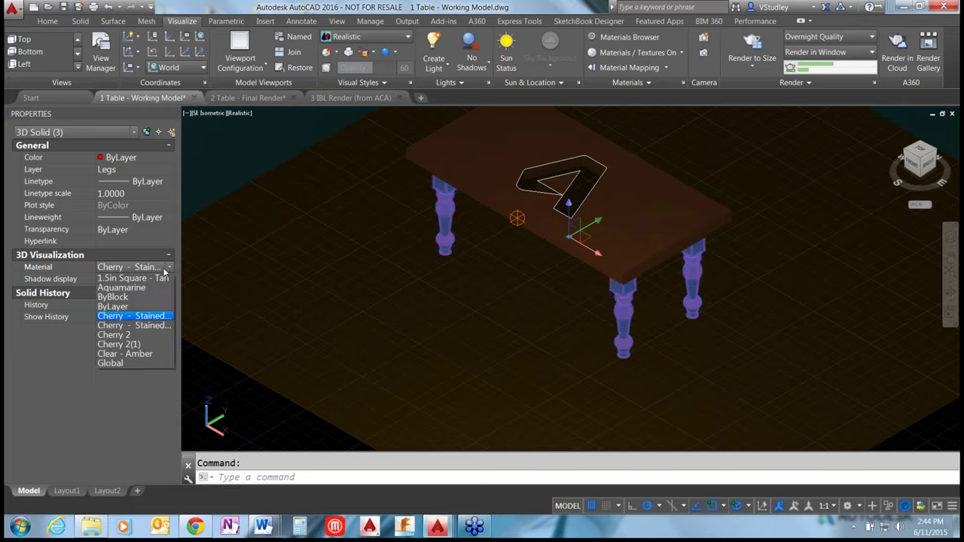
{"action": "left_click", "coordinate": [124, 353]}
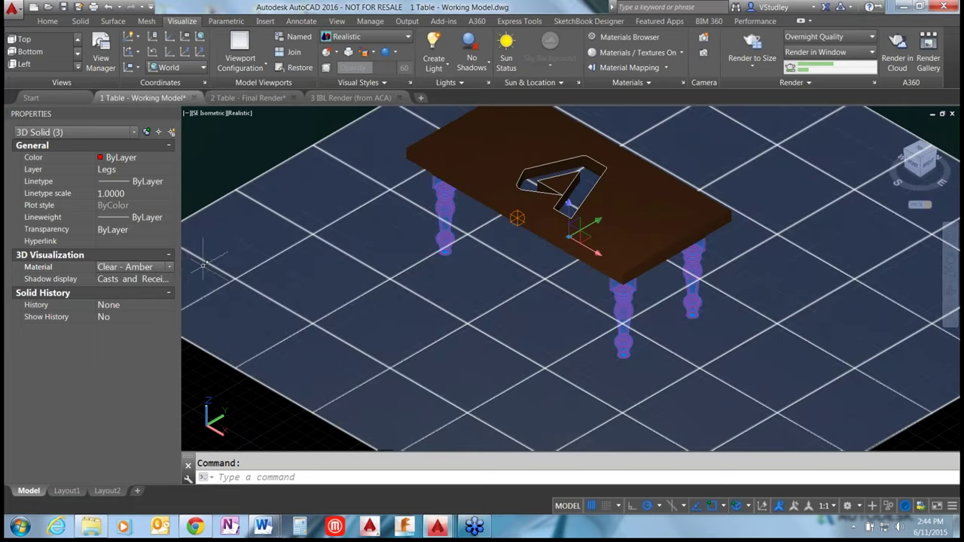
{"action": "left_click", "coordinate": [169, 267]}
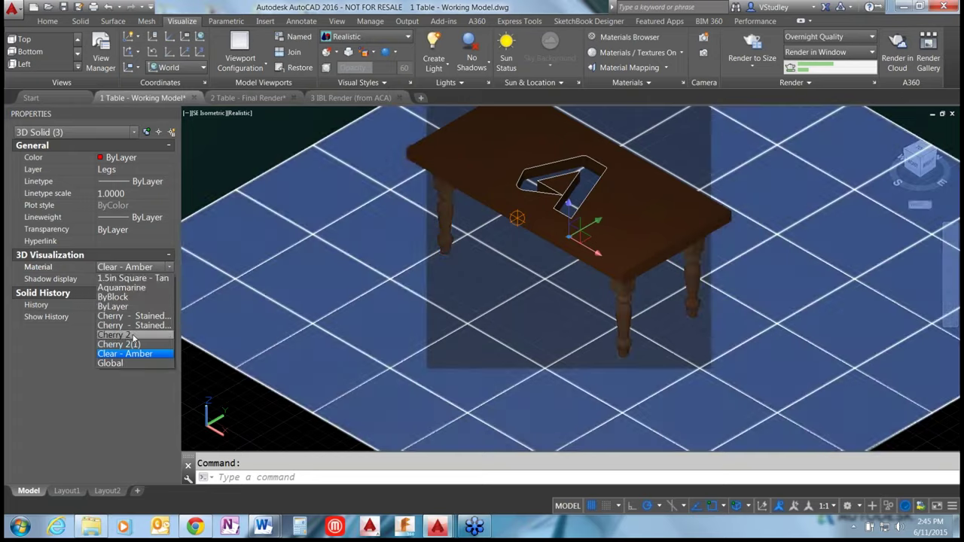
{"action": "left_click", "coordinate": [132, 339]}
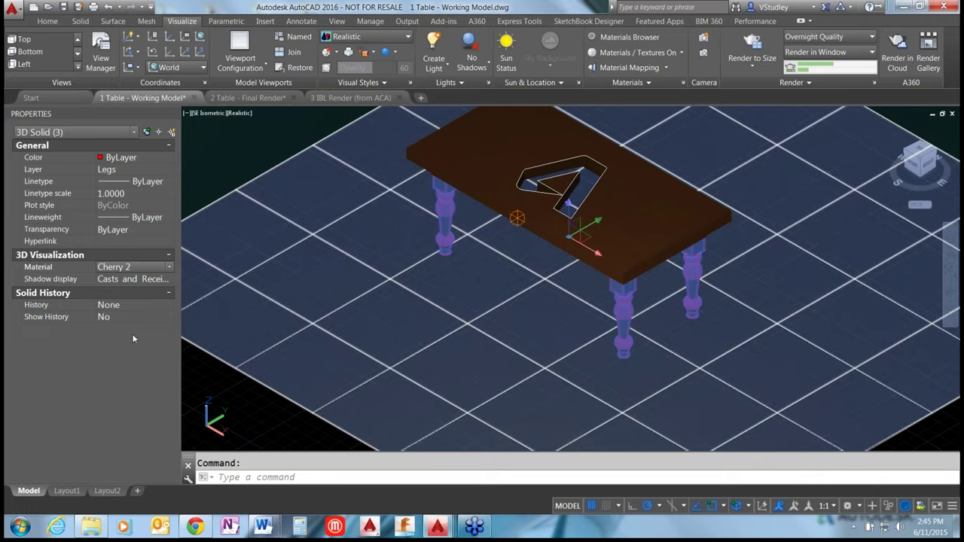
{"action": "key", "text": "Escape"}
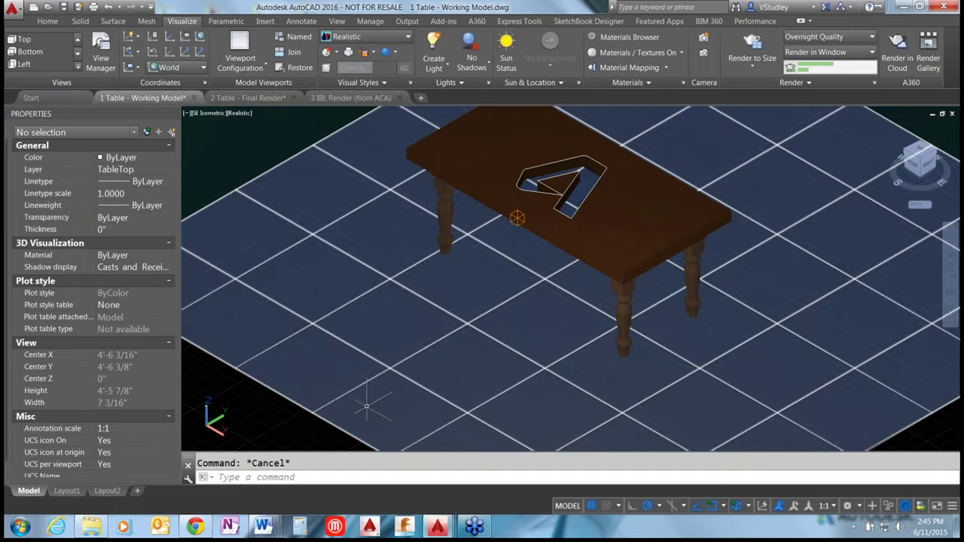
Orbit out to the whole room, turn sunlight on keeping current exposure, and show Sun Properties
{"action": "middle_click_drag", "start_coordinate": [520, 185], "coordinate": [465, 414], "text": "shift"}
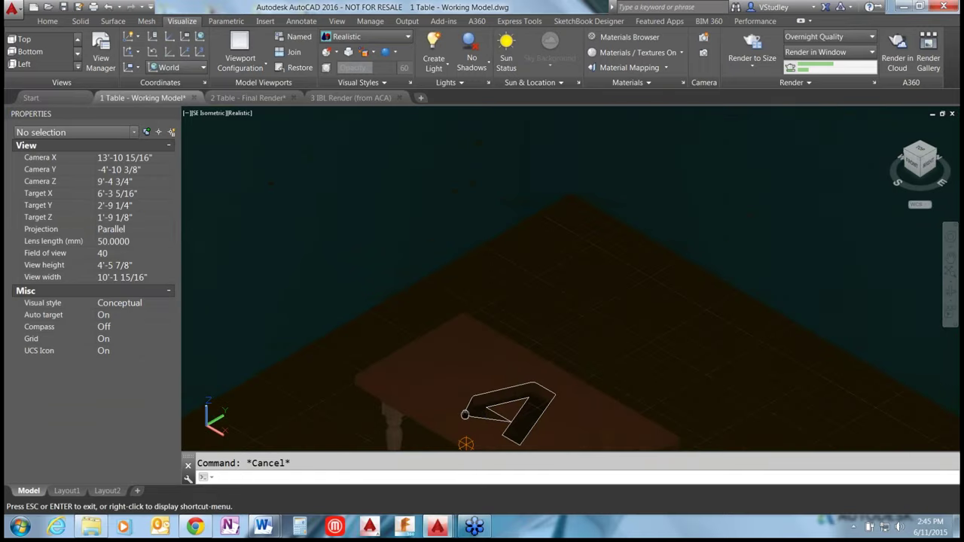
{"action": "scroll", "coordinate": [519, 233], "scroll_direction": "down", "scroll_amount": 5}
{"action": "middle_click_drag", "start_coordinate": [523, 136], "coordinate": [551, 197]}
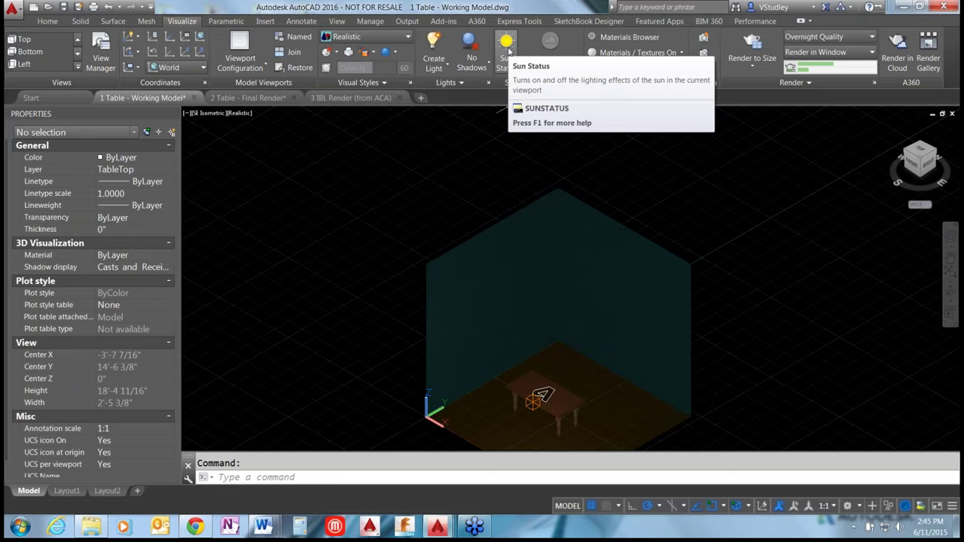
{"action": "left_click", "coordinate": [508, 49]}
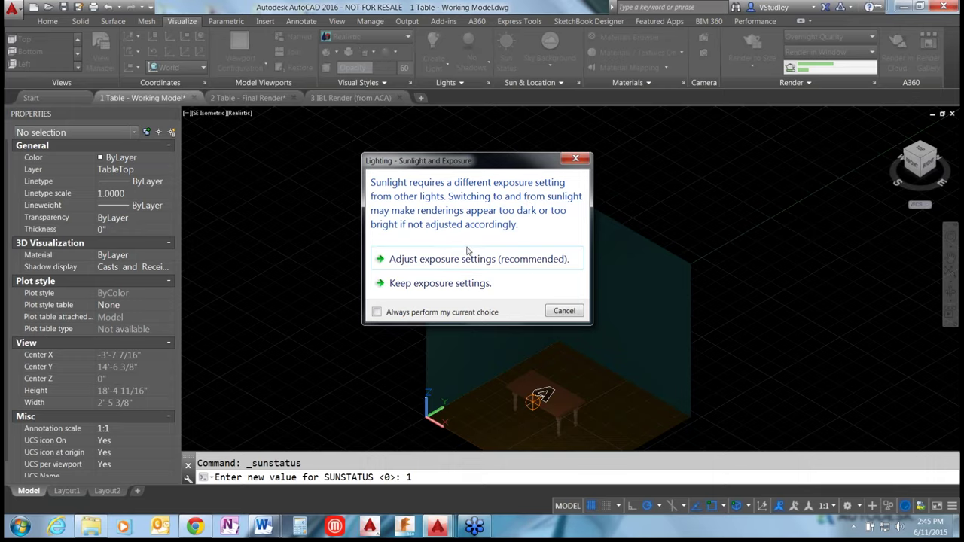
{"action": "left_click", "coordinate": [428, 283]}
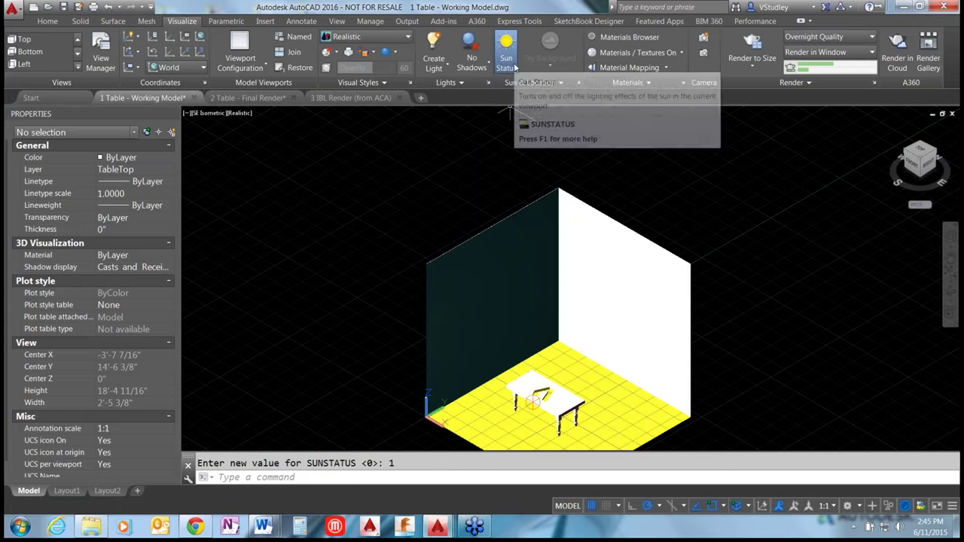
{"action": "left_click", "coordinate": [541, 85]}
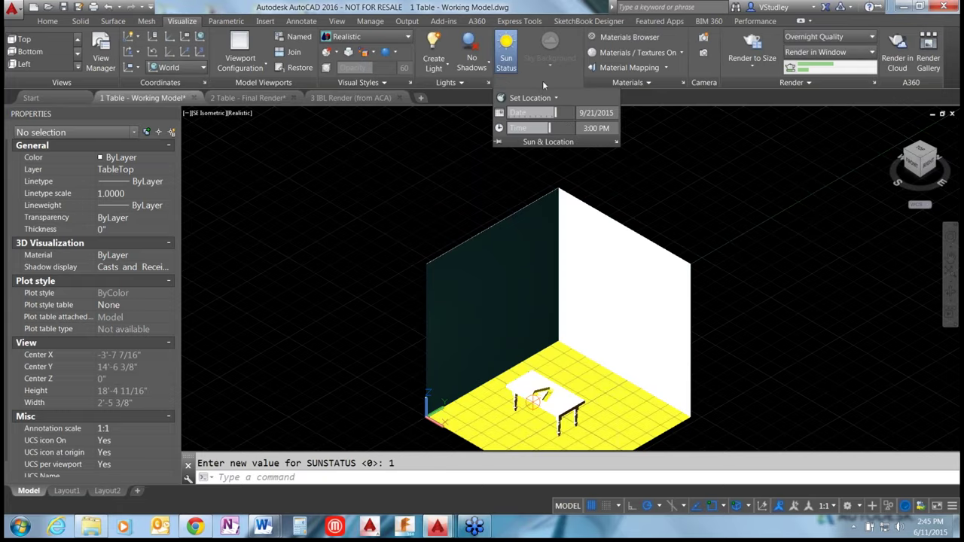
{"action": "left_click", "coordinate": [616, 144]}
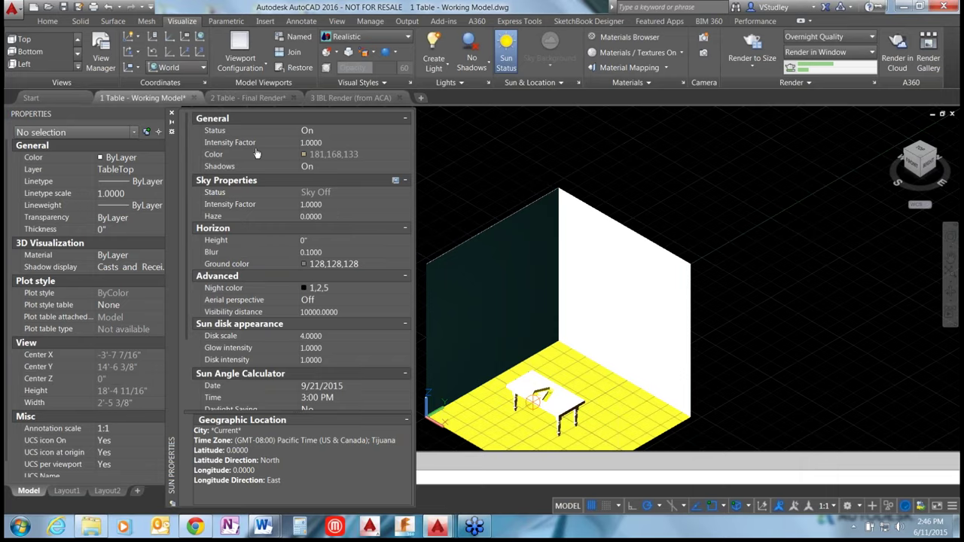
Toggle the sun's status Off and back On in Sun Properties
{"action": "left_click", "coordinate": [311, 131]}
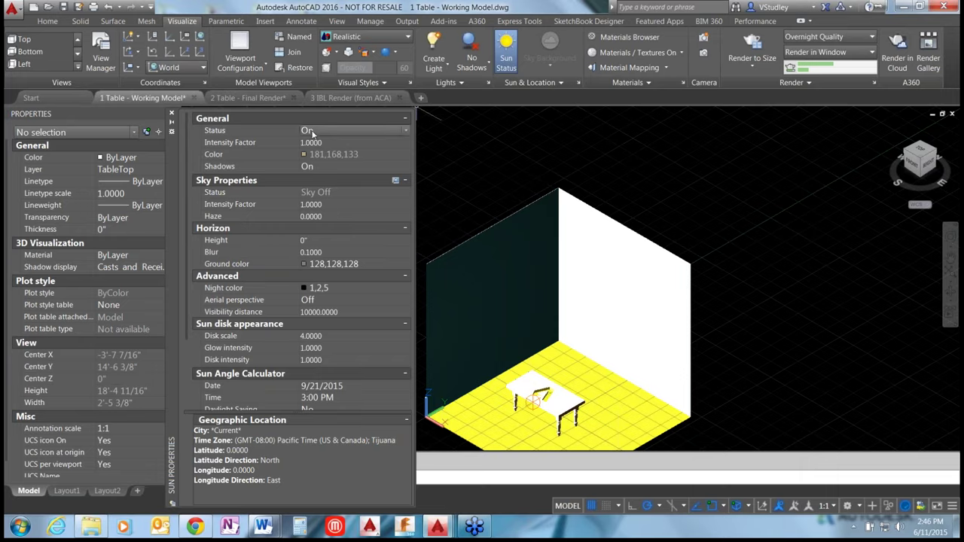
{"action": "left_click", "coordinate": [405, 130]}
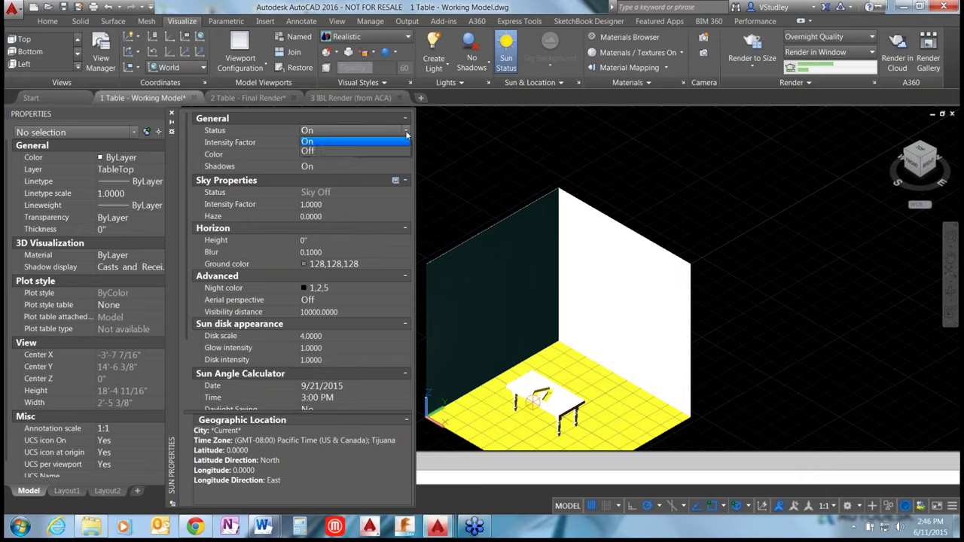
{"action": "left_click", "coordinate": [393, 151]}
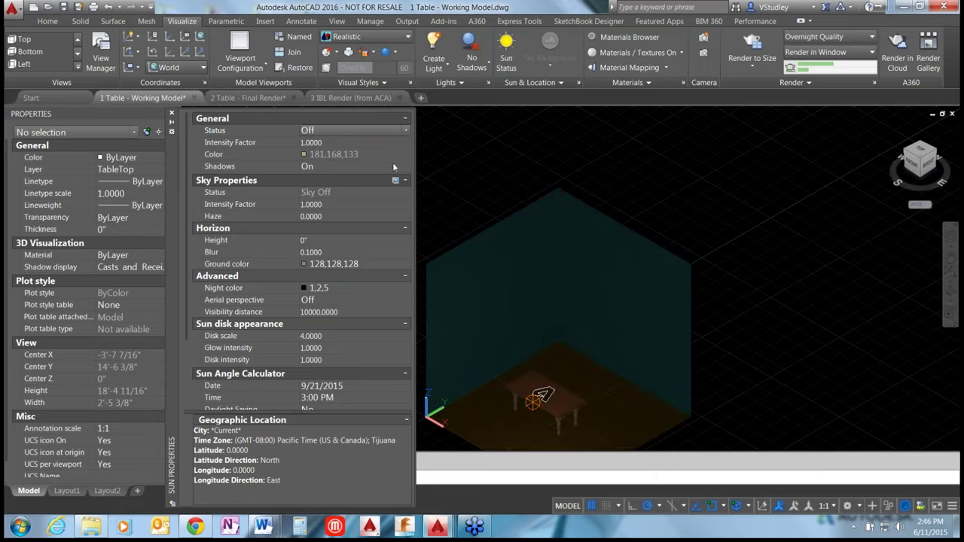
{"action": "left_click", "coordinate": [406, 131]}
{"action": "left_click", "coordinate": [386, 141]}
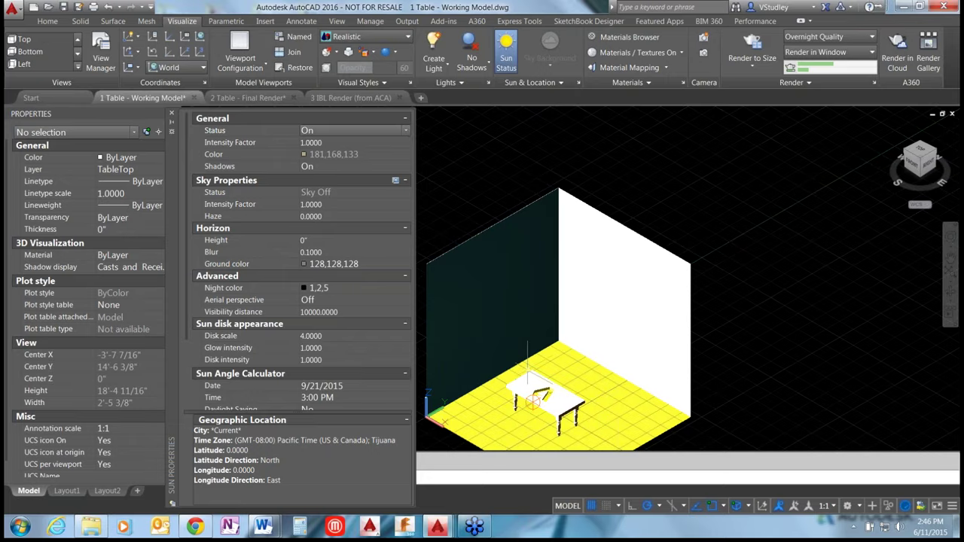
Switch off Pointlight1 above the table
{"action": "middle_click_drag", "start_coordinate": [538, 377], "coordinate": [527, 331], "text": "shift"}
{"action": "scroll", "coordinate": [580, 273], "scroll_direction": "up", "scroll_amount": 2}
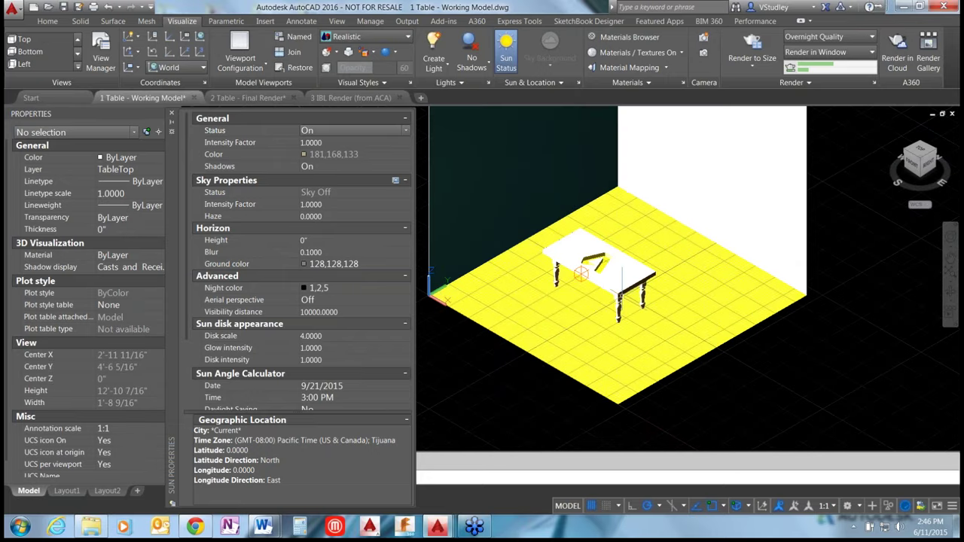
{"action": "left_click", "coordinate": [580, 273]}
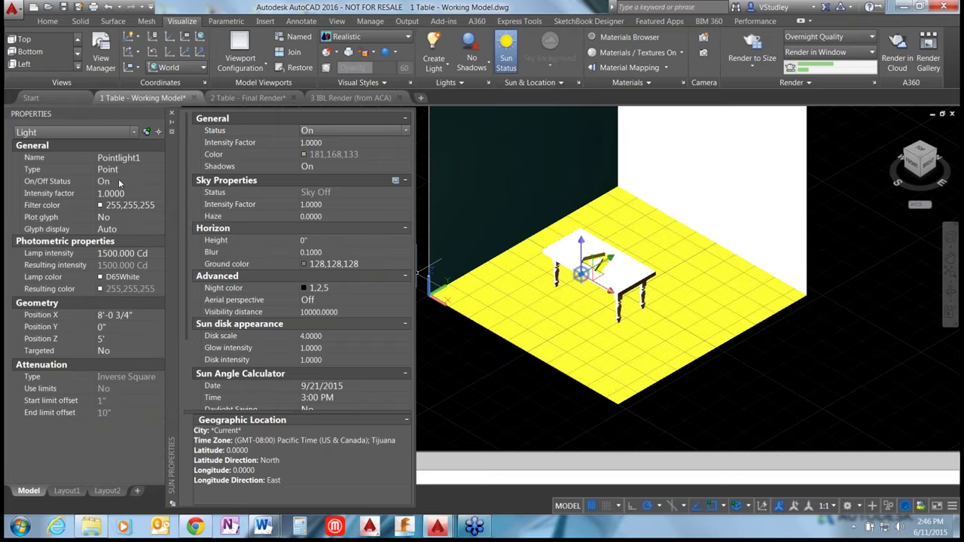
{"action": "left_click", "coordinate": [120, 188]}
{"action": "left_click", "coordinate": [121, 201]}
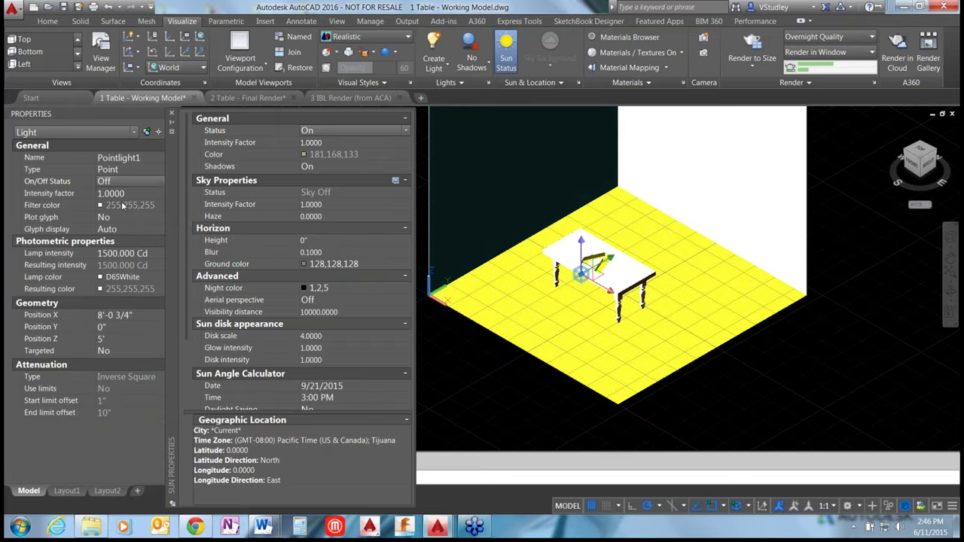
{"action": "key", "text": "Escape"}
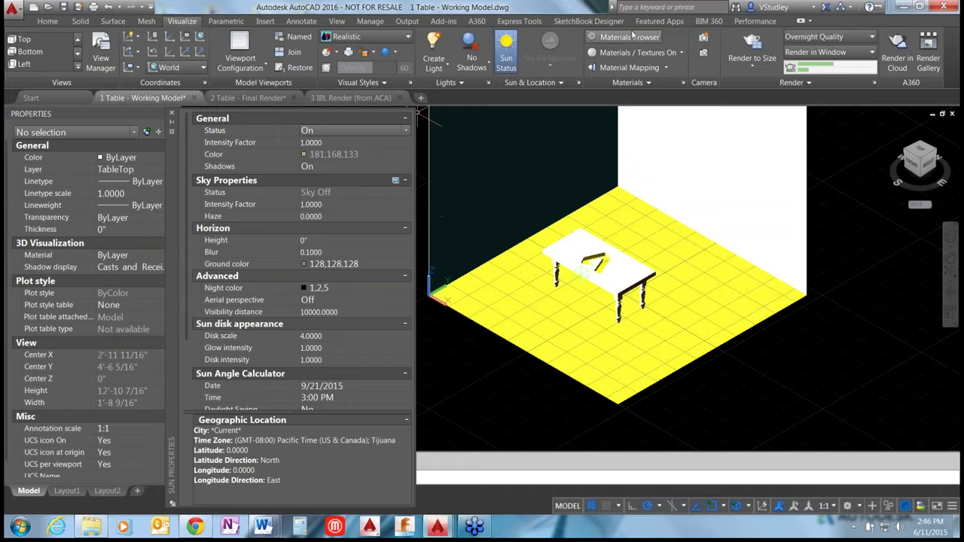
Make Low - Copy 1, a copy of the Low render preset, in the Render Presets Manager
{"action": "left_click", "coordinate": [745, 66]}
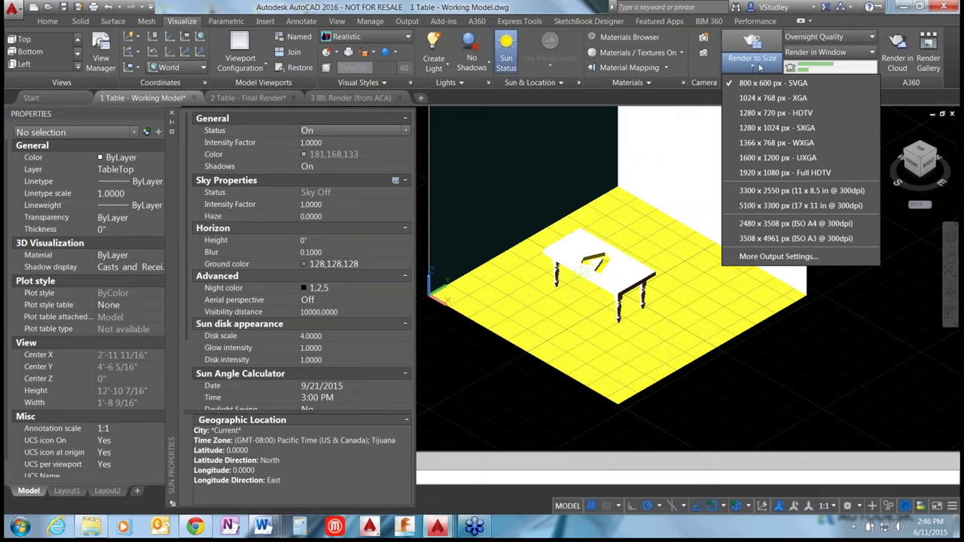
{"action": "left_click", "coordinate": [752, 66]}
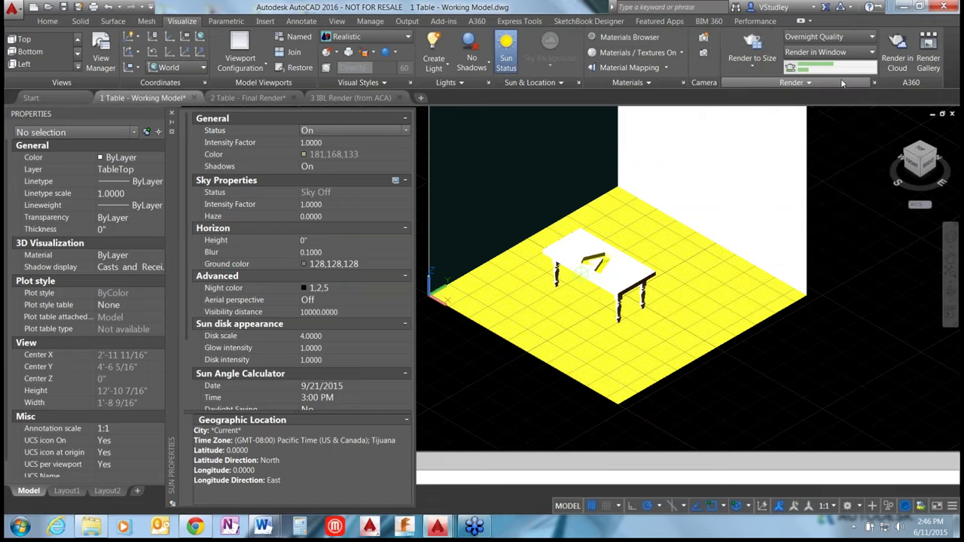
{"action": "left_click", "coordinate": [873, 82]}
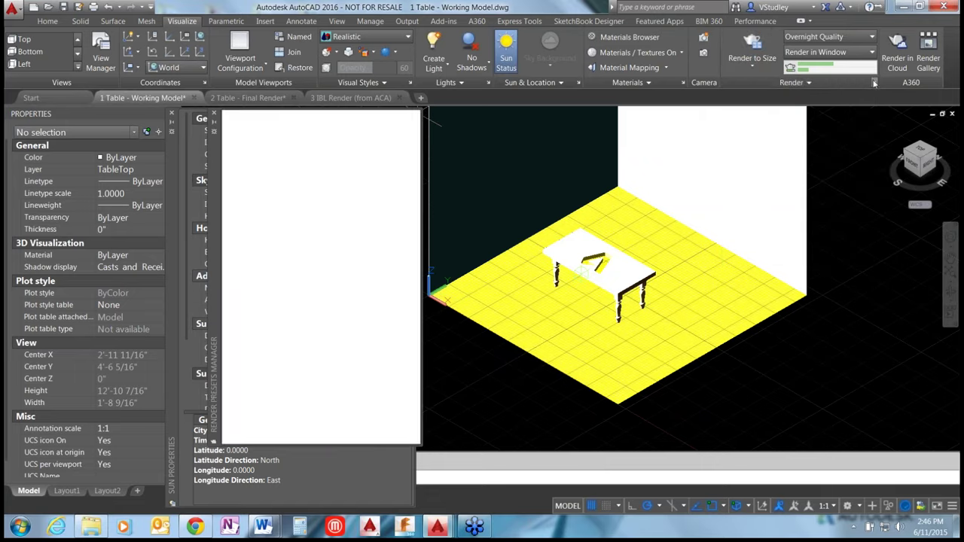
{"action": "left_click", "coordinate": [306, 320]}
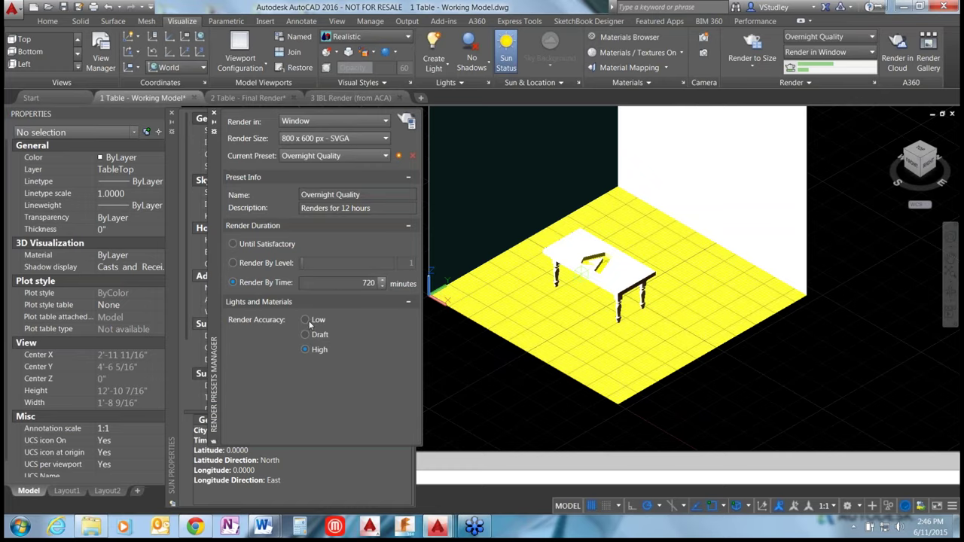
{"action": "left_click", "coordinate": [374, 156]}
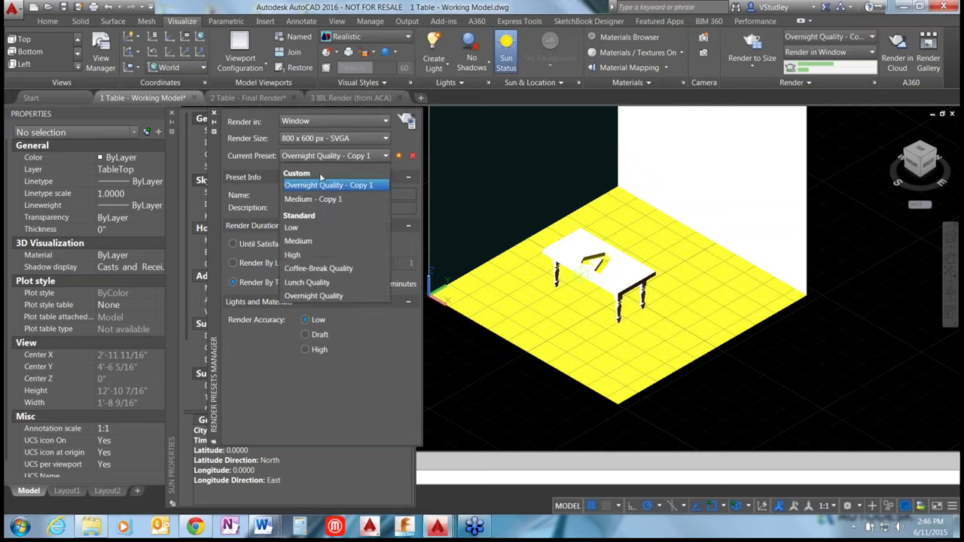
{"action": "left_click", "coordinate": [310, 228]}
{"action": "left_click", "coordinate": [336, 285]}
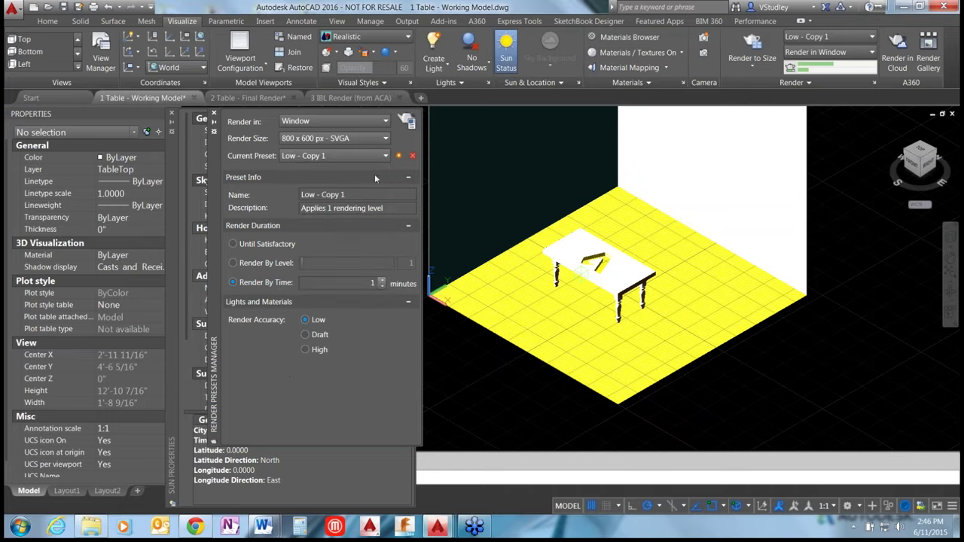
Start a test render, cancel it partway, and close the Render window
{"action": "left_click", "coordinate": [407, 120]}
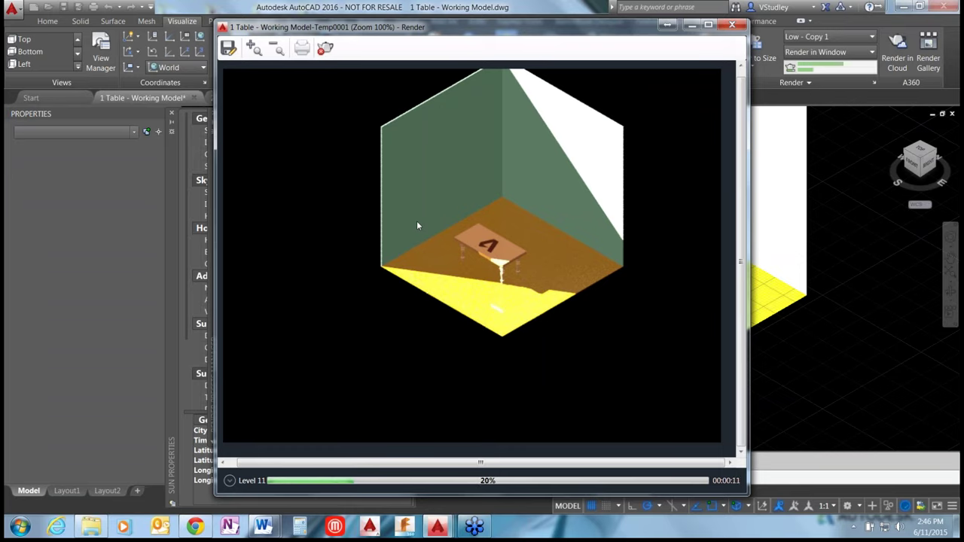
{"action": "left_click", "coordinate": [329, 49]}
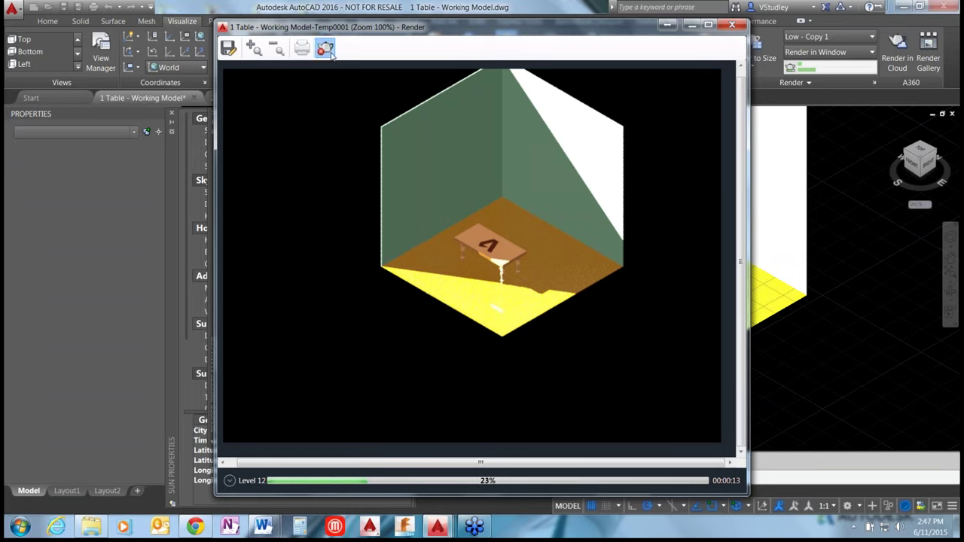
{"action": "left_click", "coordinate": [732, 26]}
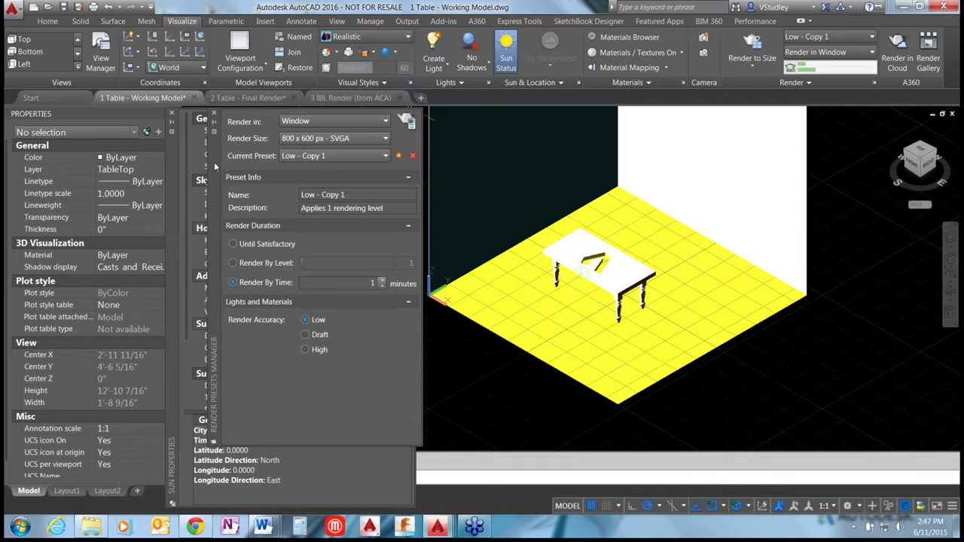
Set the sun status to Off in Sun Properties
{"action": "left_click_drag", "start_coordinate": [216, 168], "coordinate": [286, 185]}
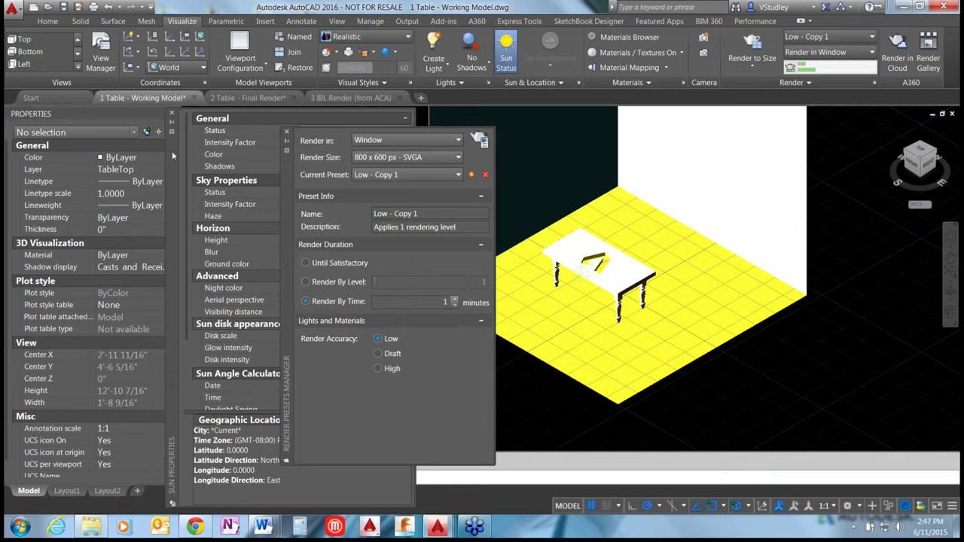
{"action": "left_click", "coordinate": [360, 131]}
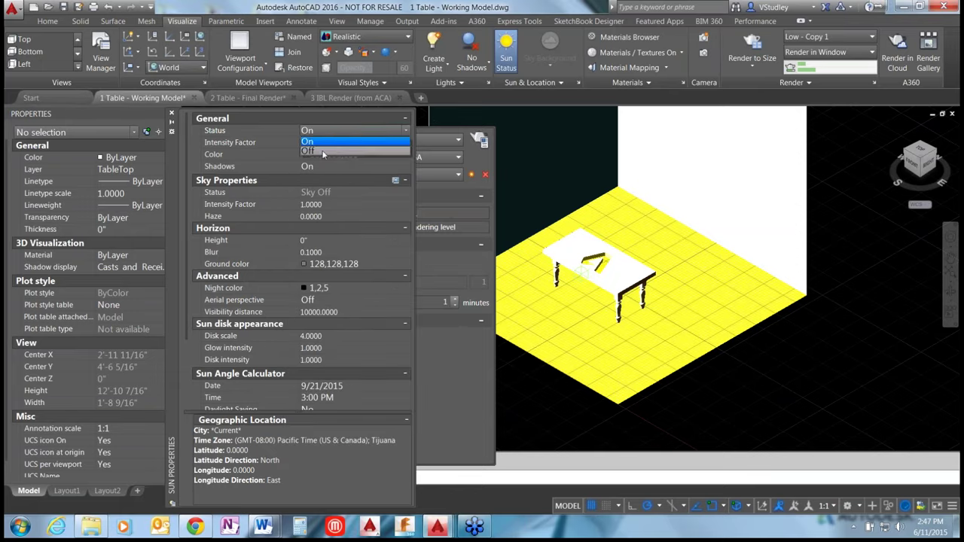
{"action": "left_click", "coordinate": [322, 152]}
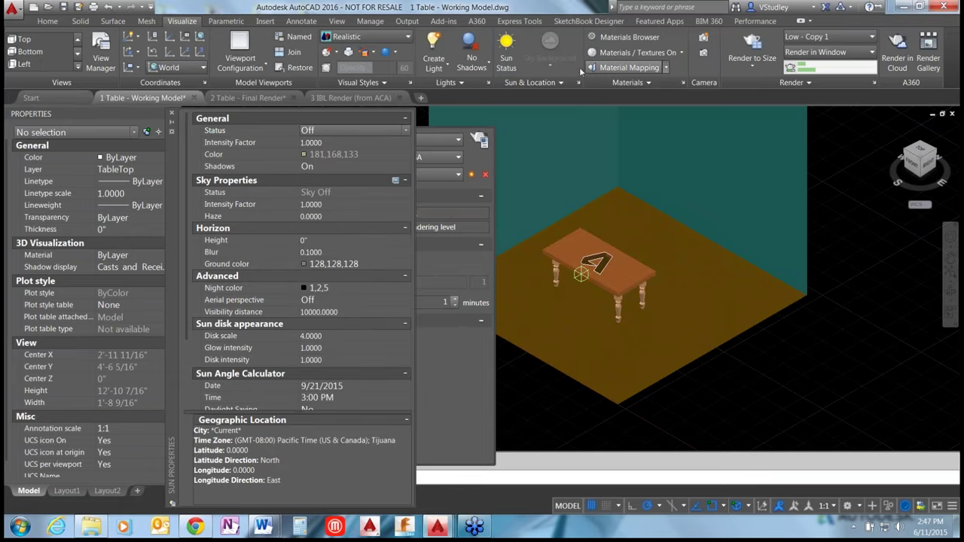
Run a Render to Size test with the sun off and close the result
{"action": "left_click", "coordinate": [740, 46]}
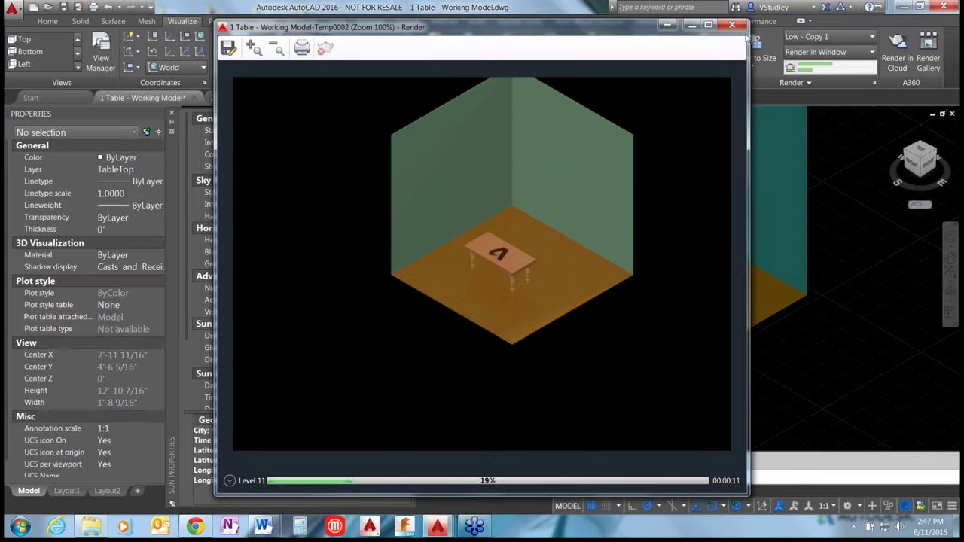
{"action": "left_click", "coordinate": [731, 25]}
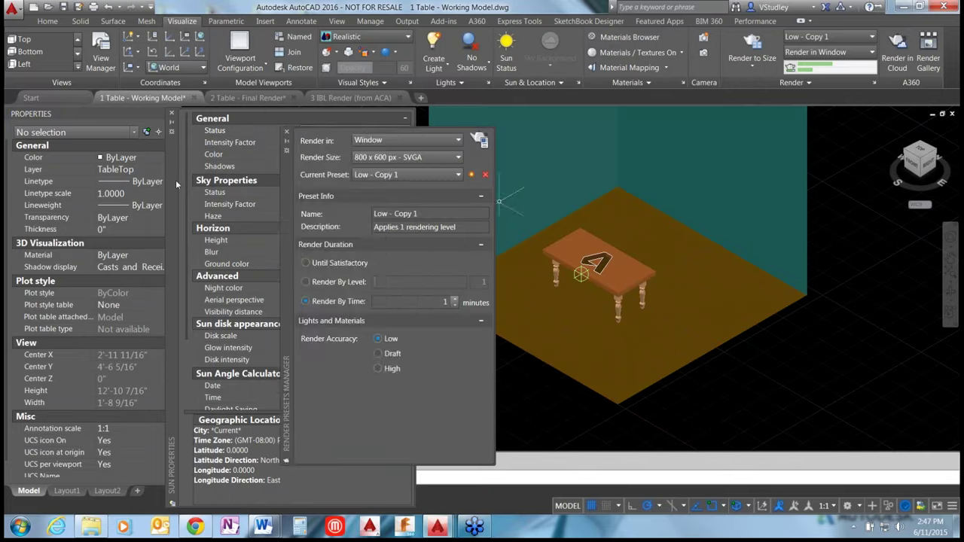
{"action": "mouse_move", "coordinate": [175, 179]}
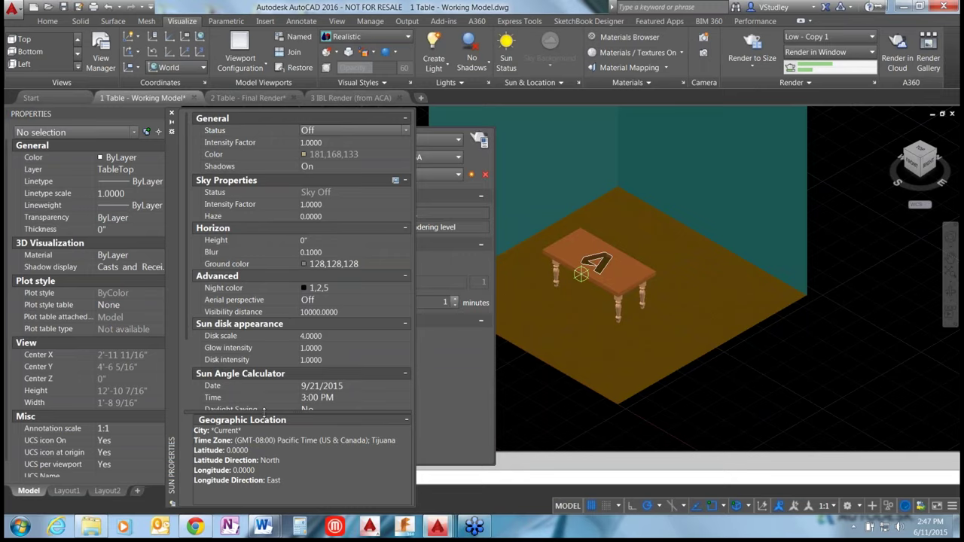
Reveal the sun's azimuth, altitude and shadow settings, check Set Location options, then close Sun Properties
{"action": "left_click_drag", "start_coordinate": [263, 412], "coordinate": [273, 493]}
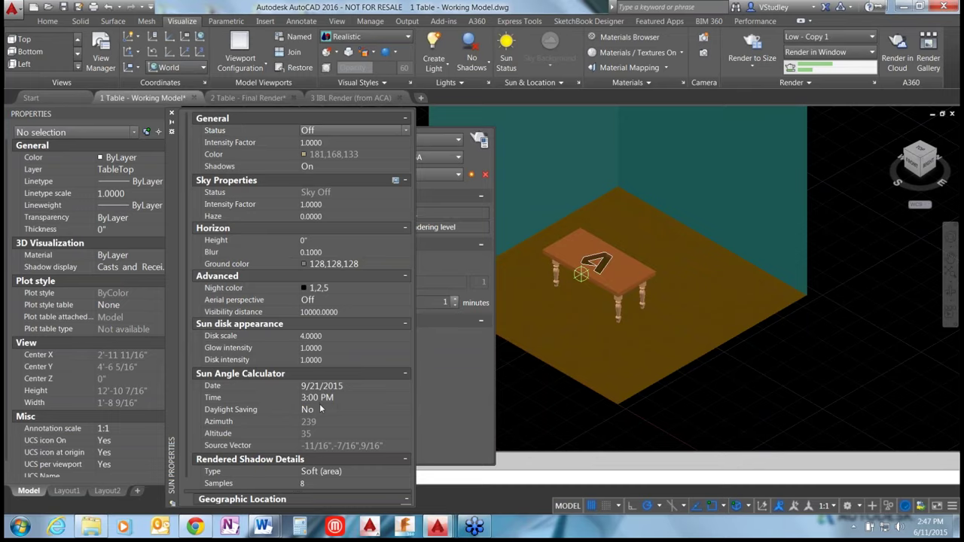
{"action": "left_click", "coordinate": [550, 83]}
{"action": "left_click", "coordinate": [555, 97]}
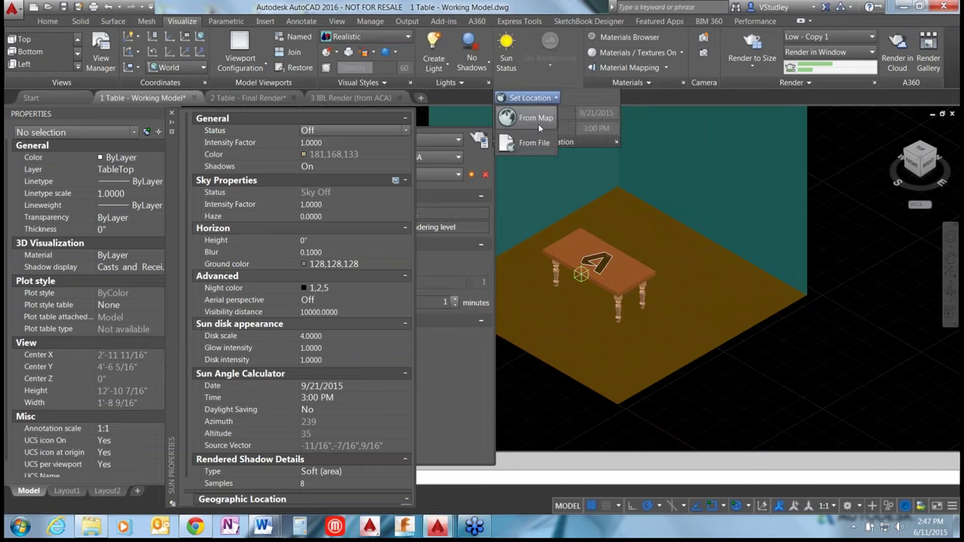
{"action": "left_click", "coordinate": [570, 97]}
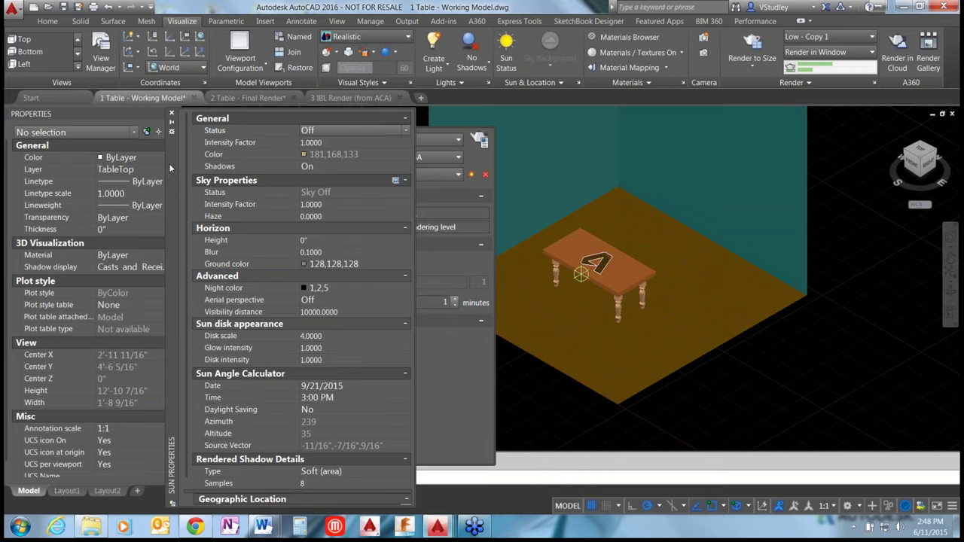
{"action": "left_click", "coordinate": [171, 114]}
Create a new Default Generic material in the Materials Browser, then close the browser
{"action": "left_click", "coordinate": [629, 37]}
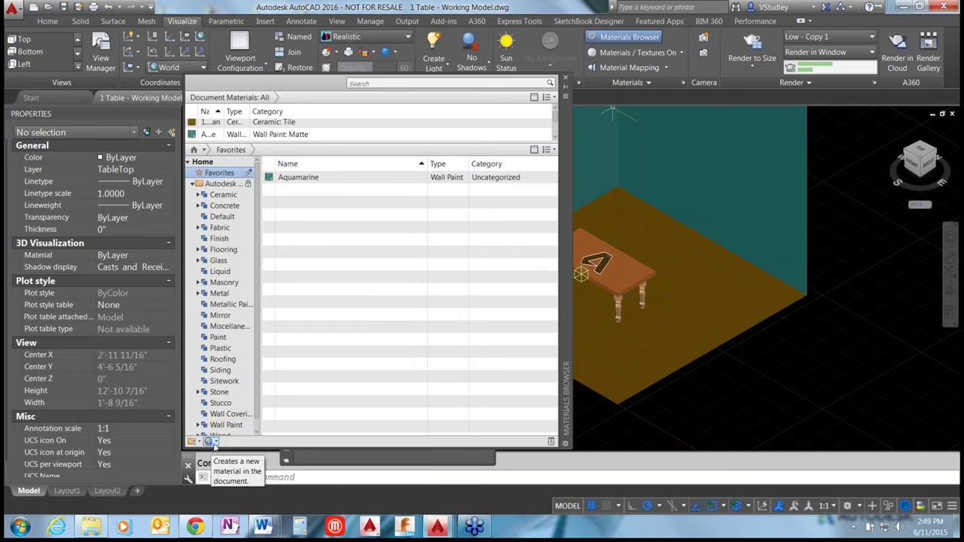
{"action": "left_click", "coordinate": [215, 442]}
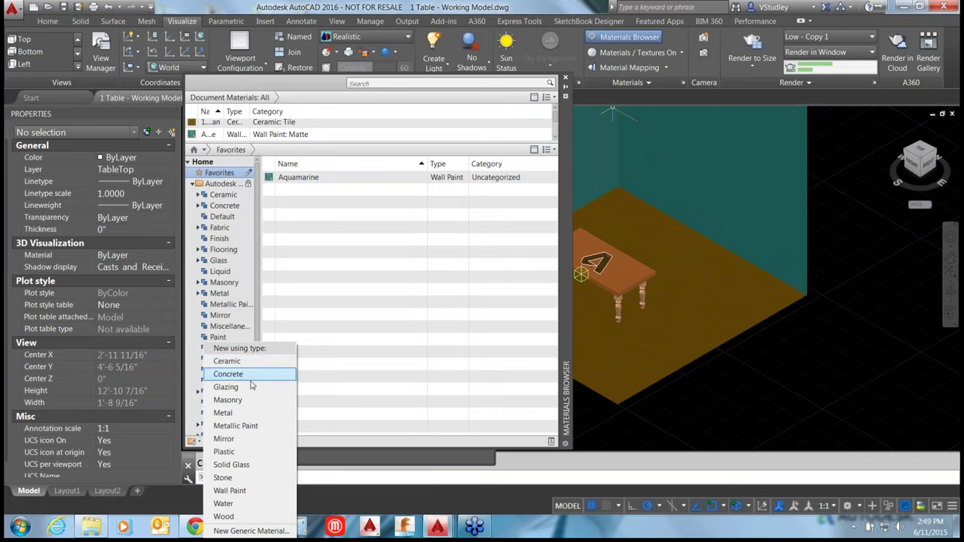
{"action": "left_click", "coordinate": [235, 531]}
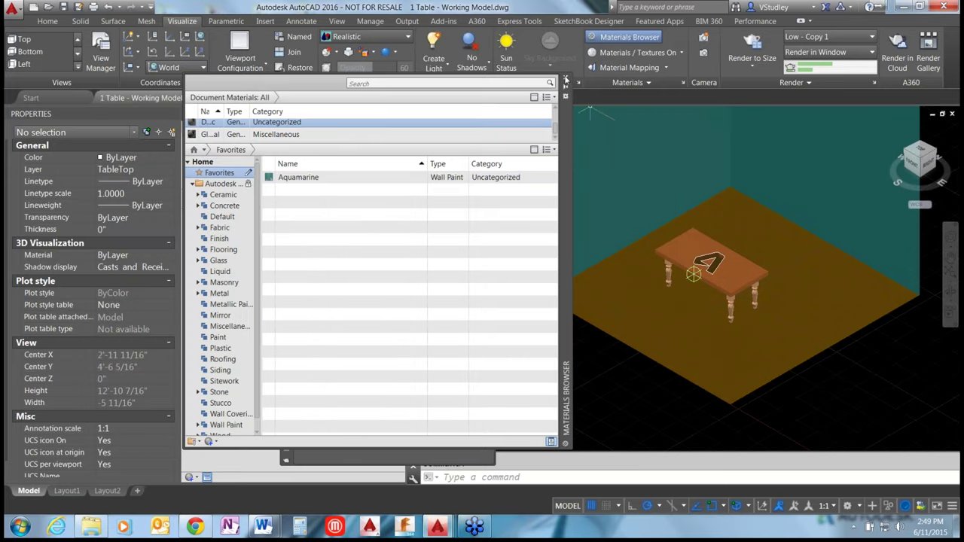
{"action": "left_click", "coordinate": [566, 80]}
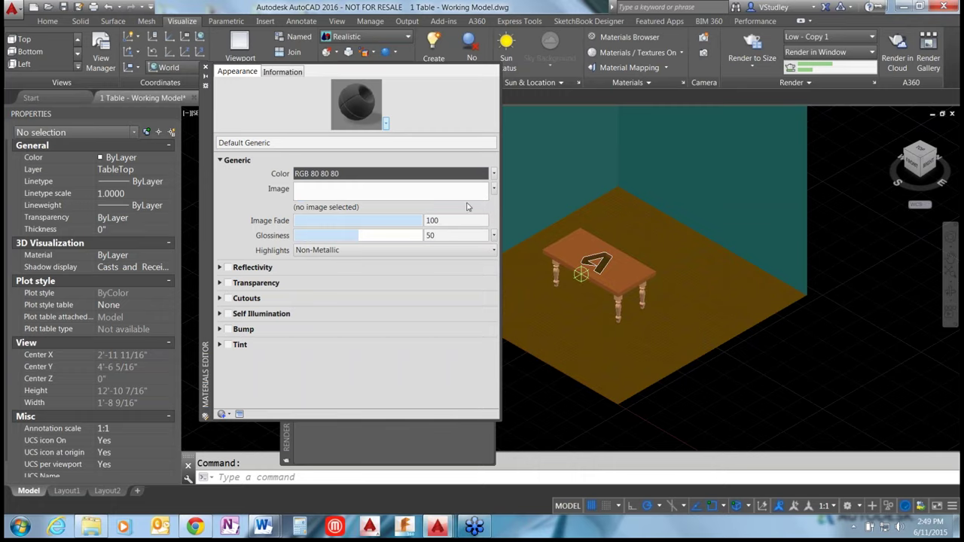
Try assigning an image to the Default Generic colour, but cancel the file selection
{"action": "left_click", "coordinate": [493, 189]}
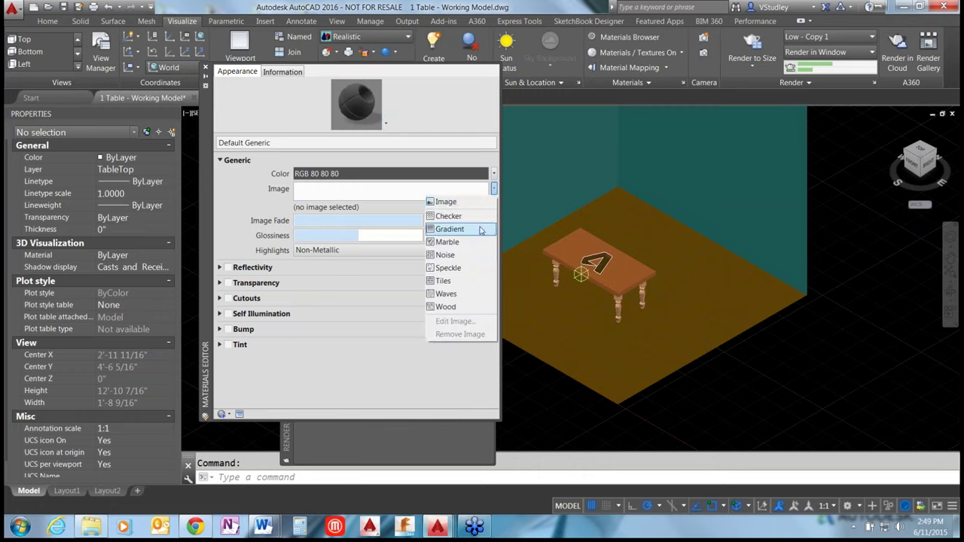
{"action": "left_click", "coordinate": [450, 203]}
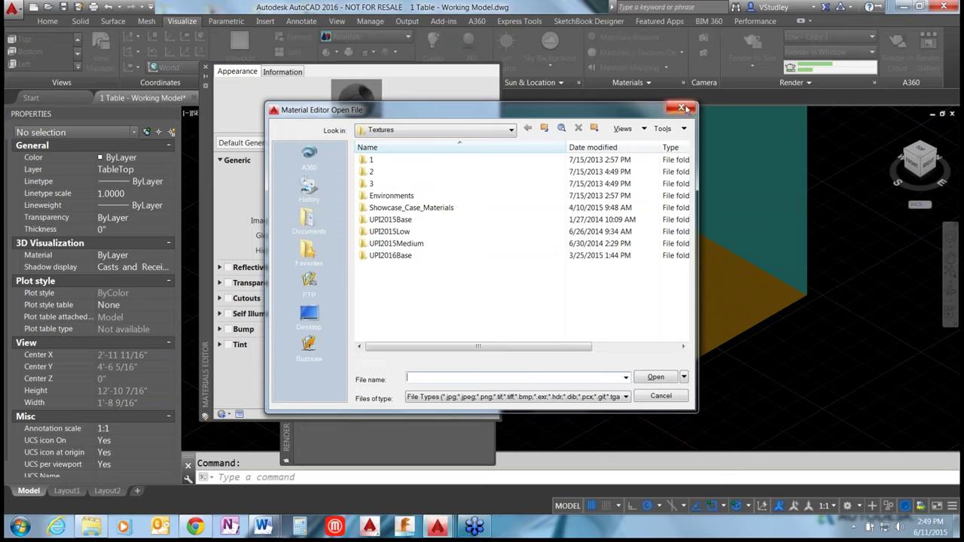
{"action": "left_click", "coordinate": [654, 396]}
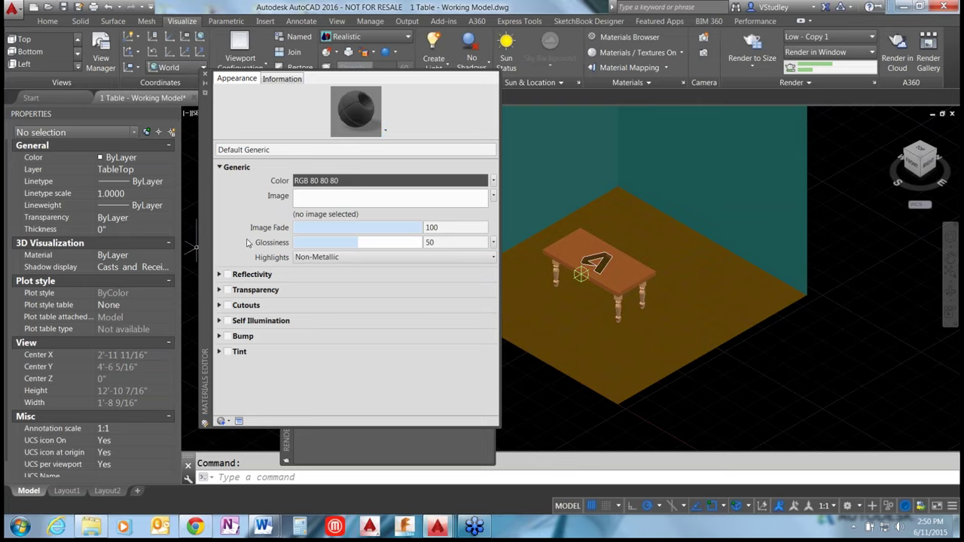
Close the Materials Editor, move the Render Presets palette aside, and reopen the Materials Browser
{"action": "left_click", "coordinate": [205, 81]}
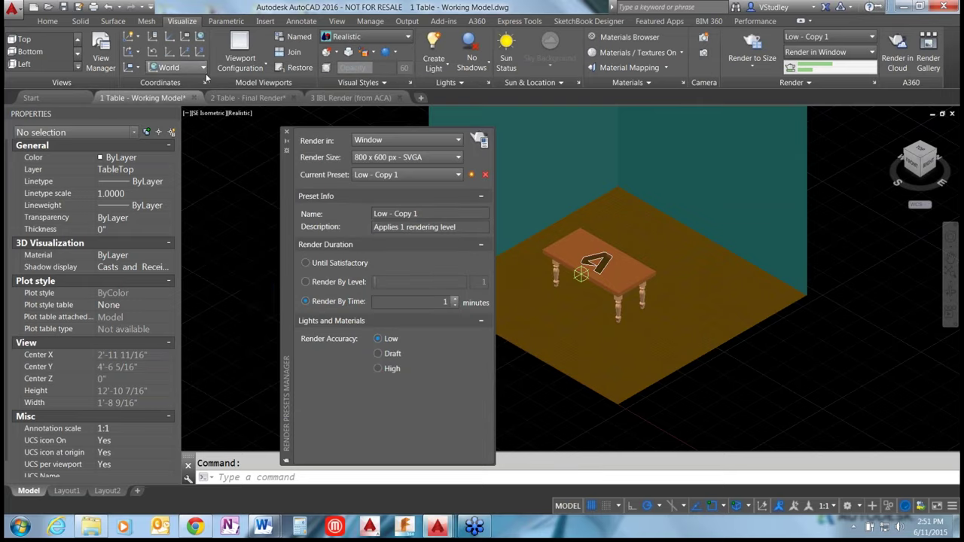
{"action": "left_click_drag", "start_coordinate": [287, 273], "coordinate": [219, 251]}
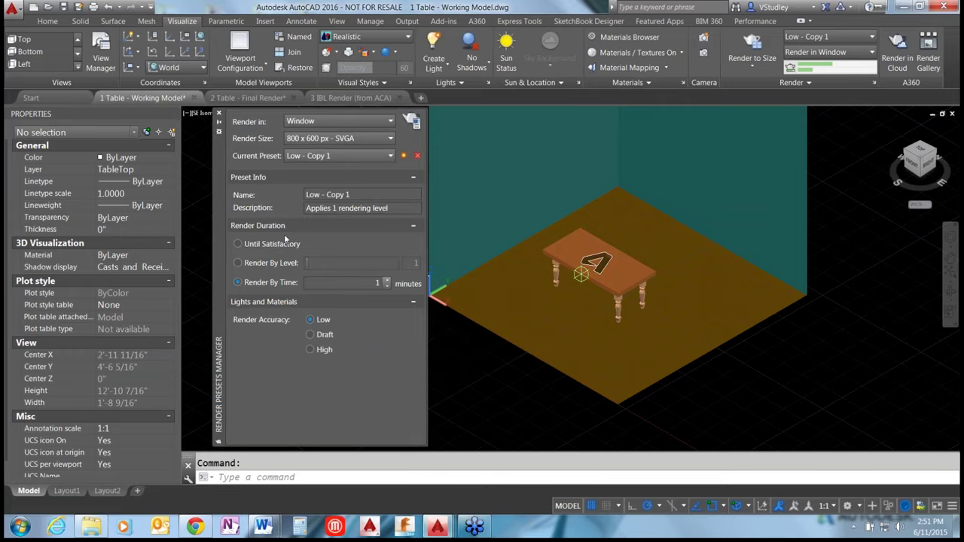
{"action": "left_click", "coordinate": [631, 37]}
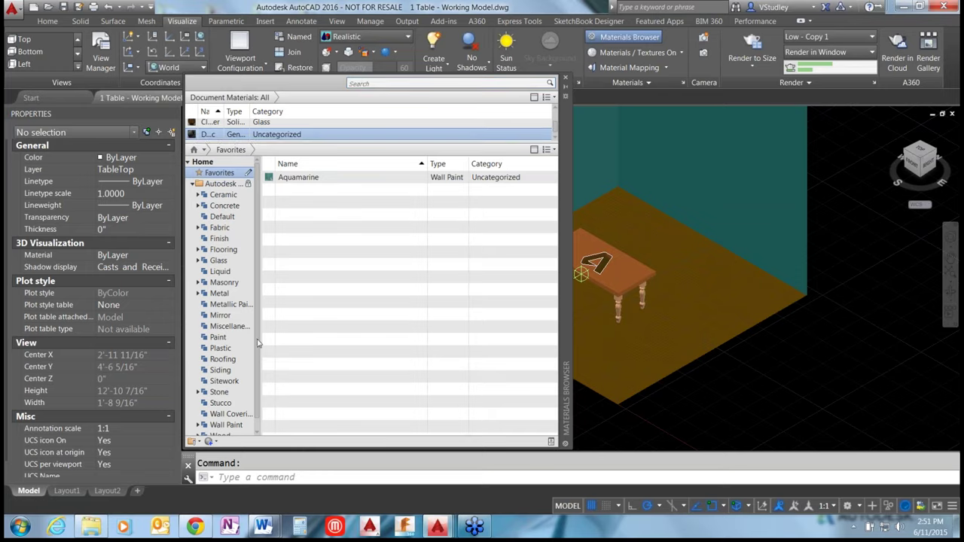
{"action": "scroll", "coordinate": [260, 353], "scroll_direction": "down", "scroll_amount": 2}
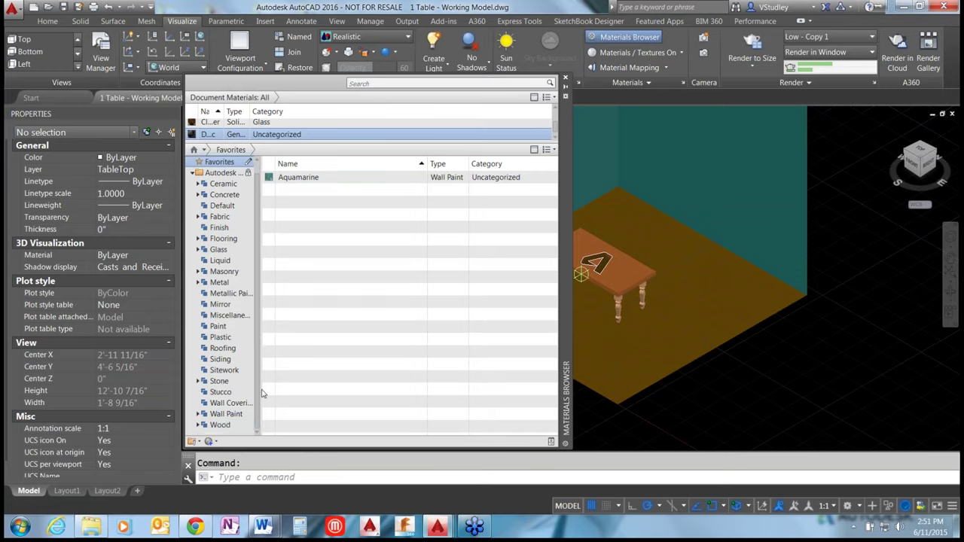
Search the Wood materials library for 'weath' to list six Weathered materials, then reposition the palette
{"action": "left_click", "coordinate": [220, 425]}
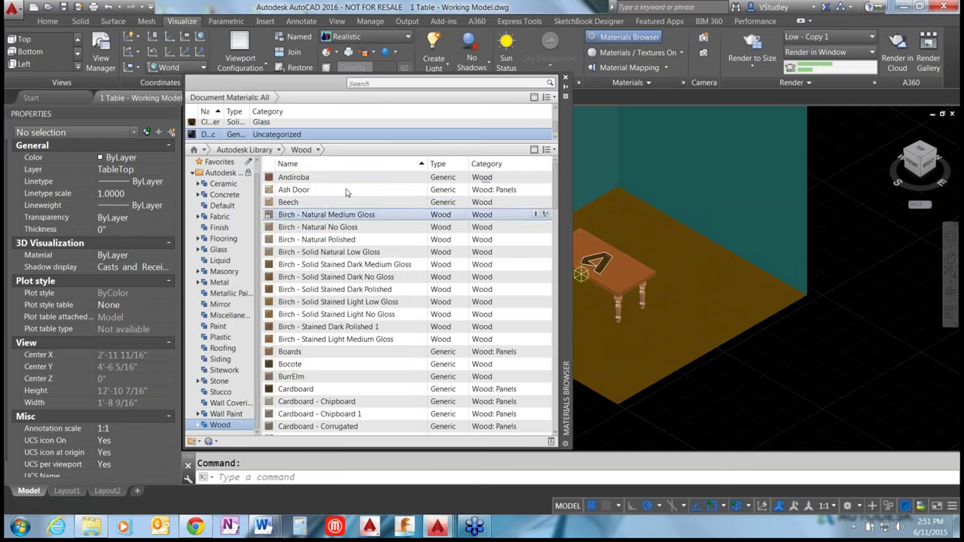
{"action": "left_click", "coordinate": [387, 84]}
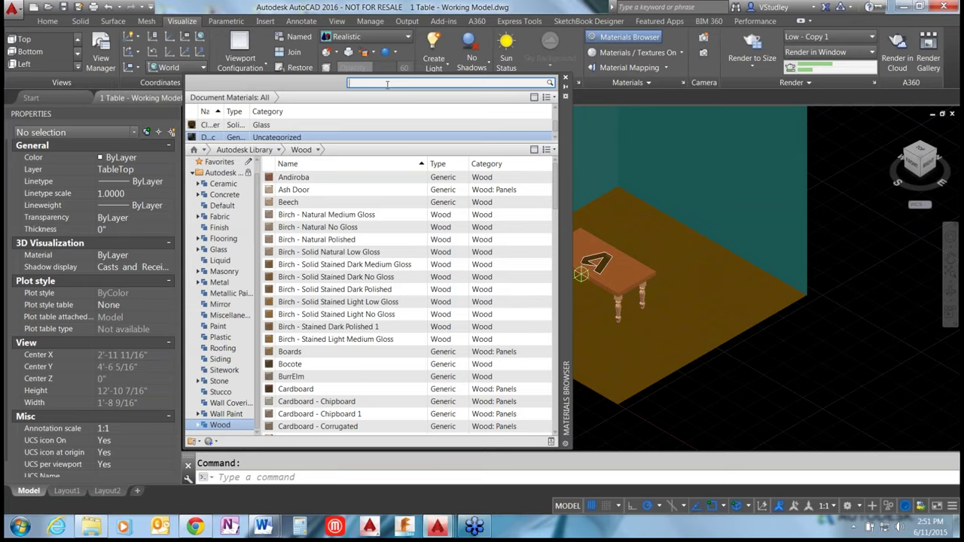
{"action": "type", "text": "weater"}
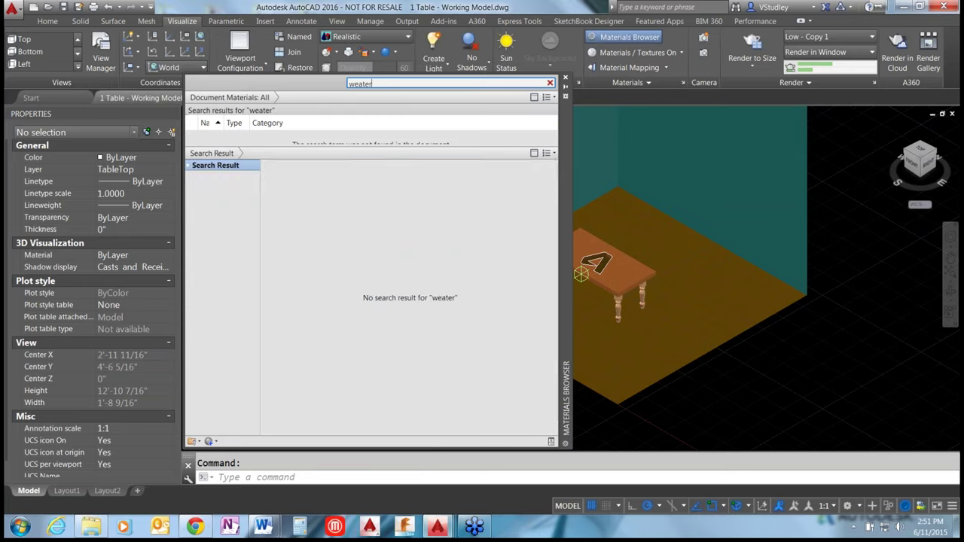
{"action": "key", "text": "BackSpace"}
{"action": "key", "text": "BackSpace"}
{"action": "type", "text": "h"}
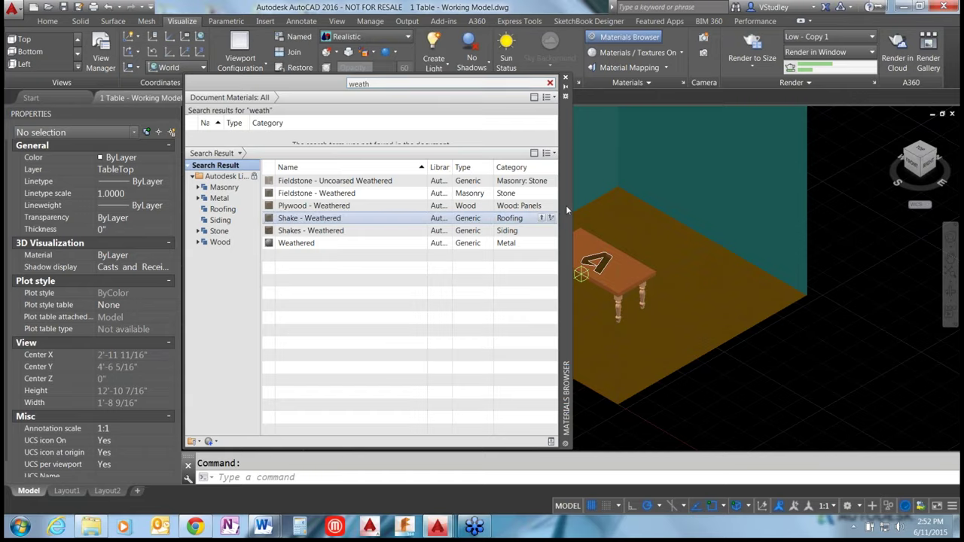
{"action": "left_click_drag", "start_coordinate": [566, 212], "coordinate": [613, 173]}
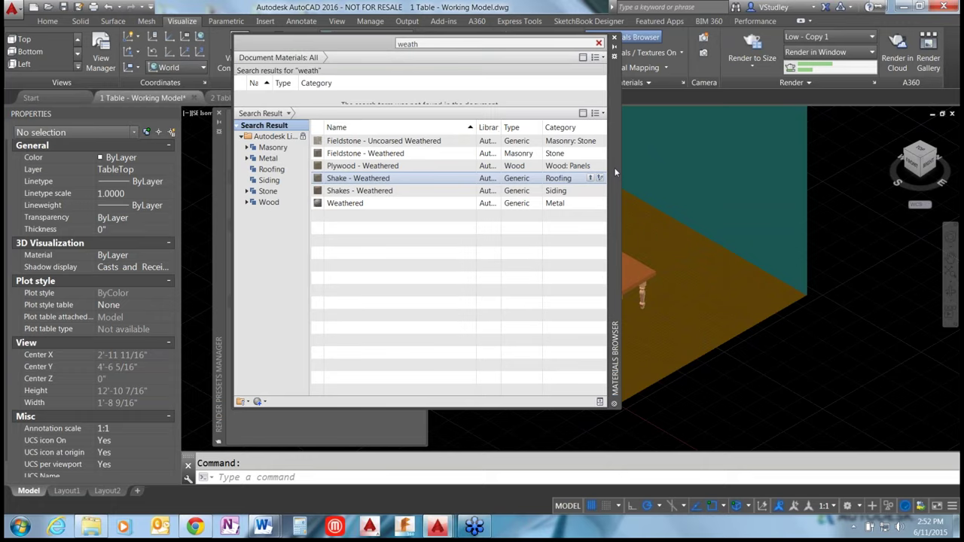
Close the materials library, window-select the room walls, and search AutoCAD Help for 'render'
{"action": "left_click", "coordinate": [613, 37]}
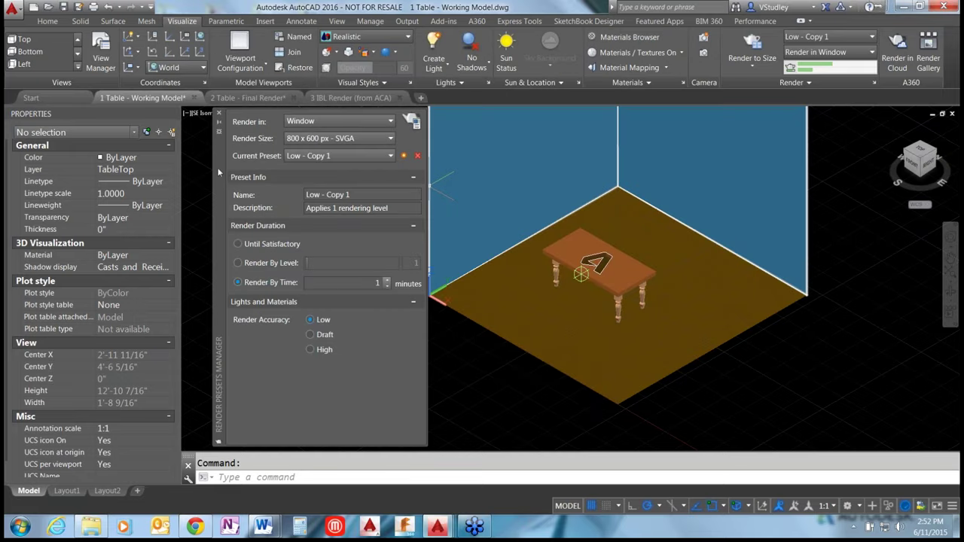
{"action": "left_click_drag", "start_coordinate": [219, 173], "coordinate": [197, 167]}
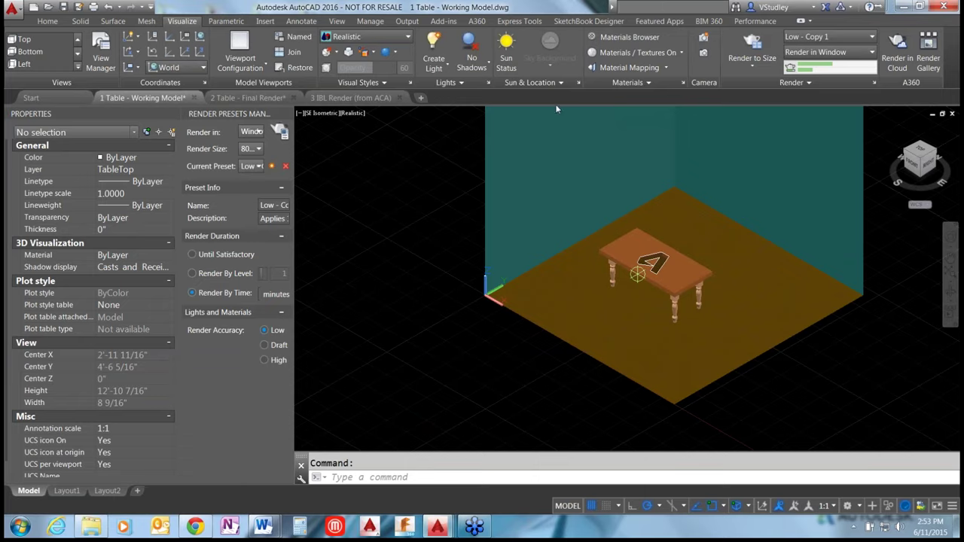
{"action": "left_click", "coordinate": [358, 181]}
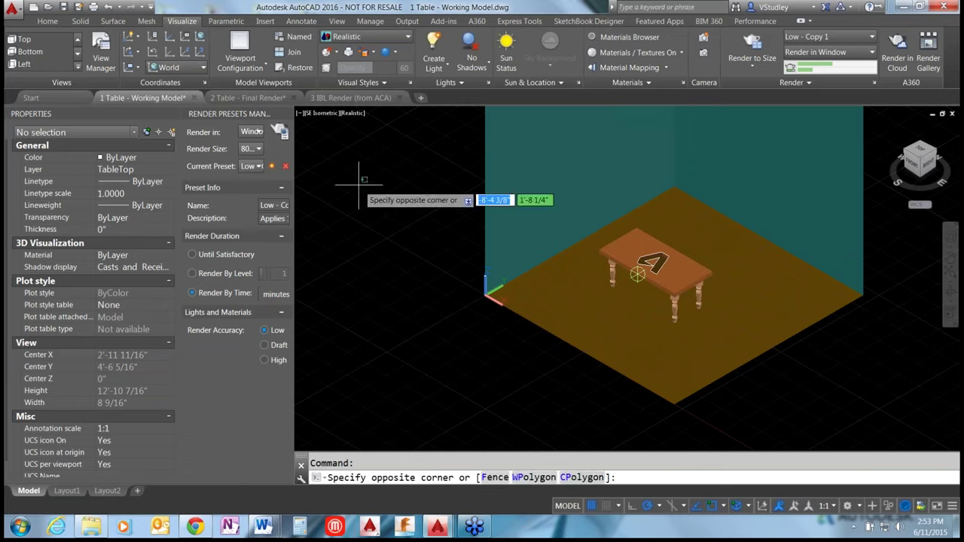
{"action": "left_click", "coordinate": [382, 223]}
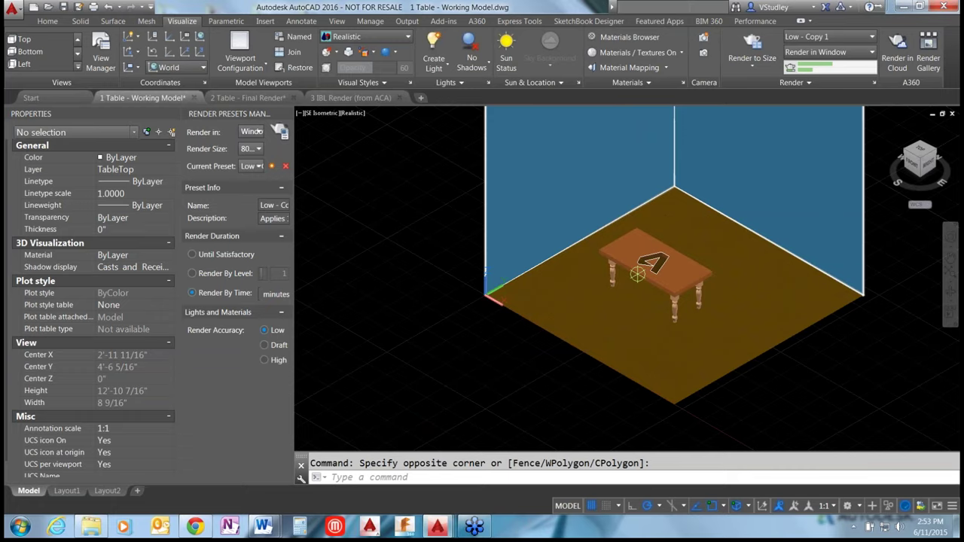
{"action": "type", "text": "render"}
{"action": "key", "text": "Return"}
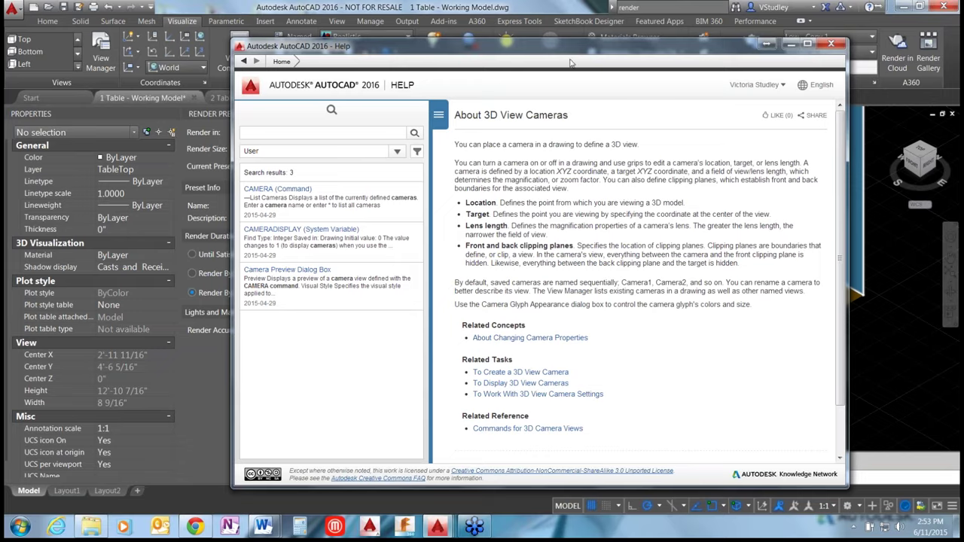
Shift the Help window left and bring the A360 Rendering Gallery browser window forward
{"action": "left_click_drag", "start_coordinate": [565, 50], "coordinate": [521, 49]}
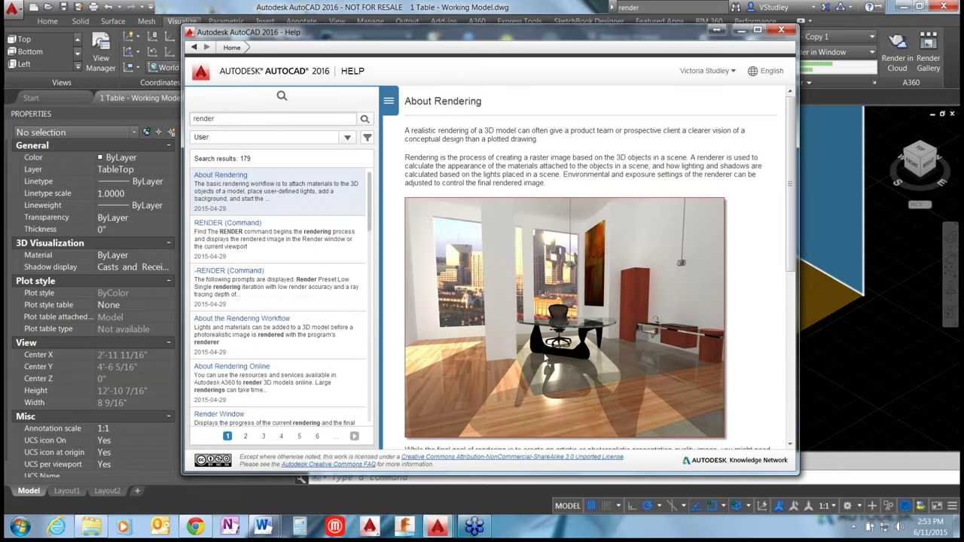
{"action": "left_click", "coordinate": [194, 527]}
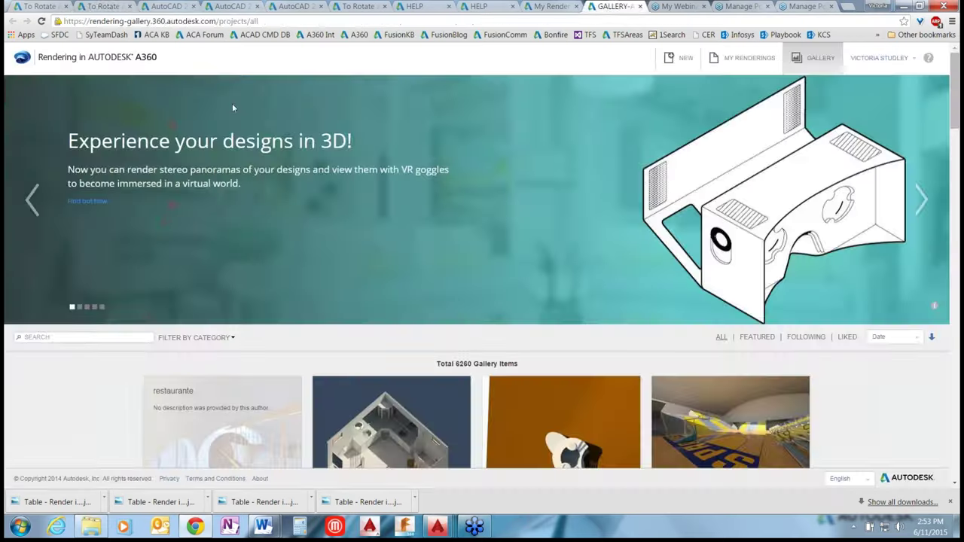
Browse the AutoCAD rendering help tabs, ending on To Render in A360 with AutoCAD
{"action": "left_click", "coordinate": [100, 7]}
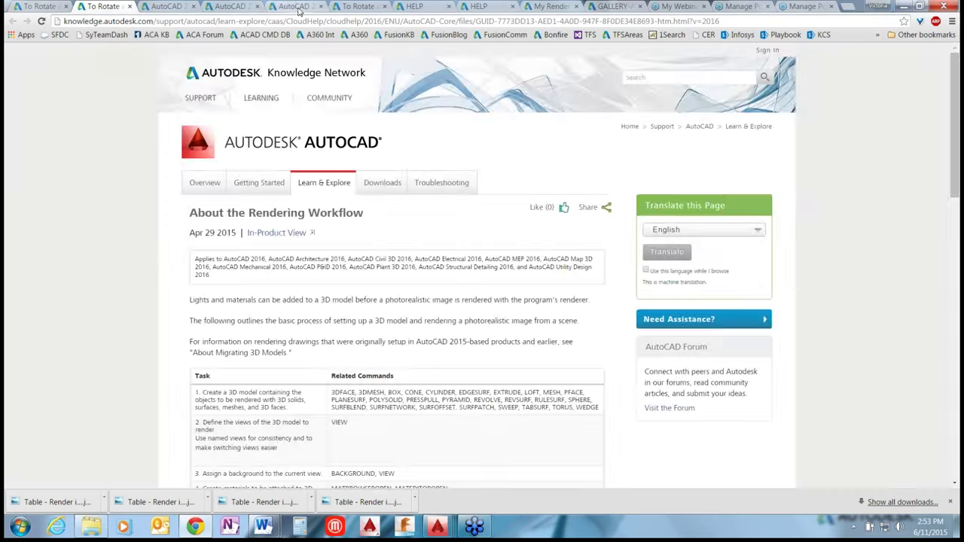
{"action": "left_click", "coordinate": [299, 6]}
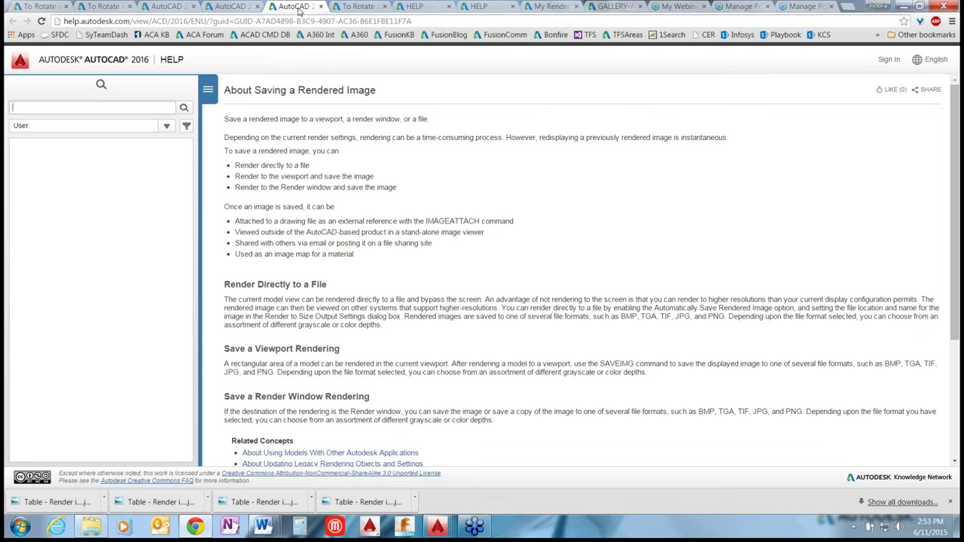
{"action": "left_click", "coordinate": [233, 7]}
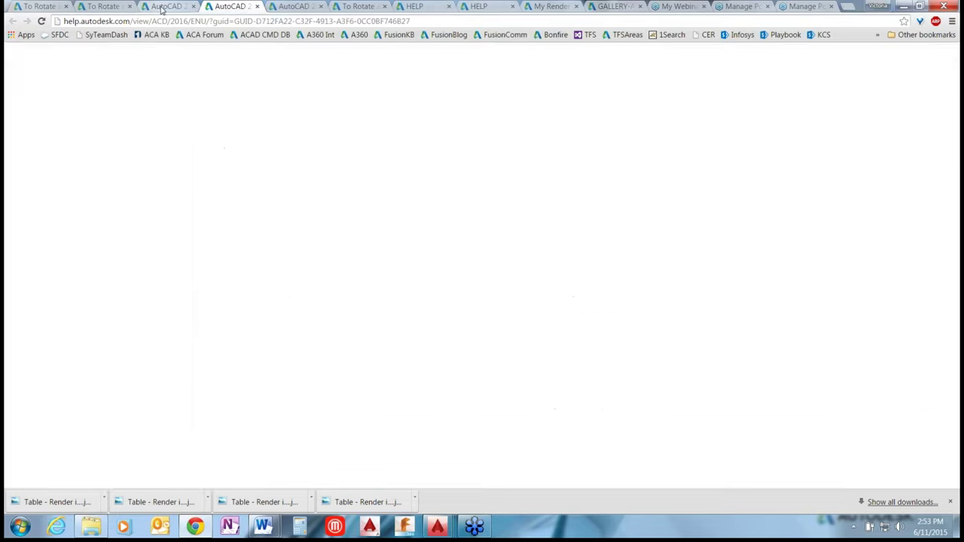
{"action": "left_click", "coordinate": [161, 7]}
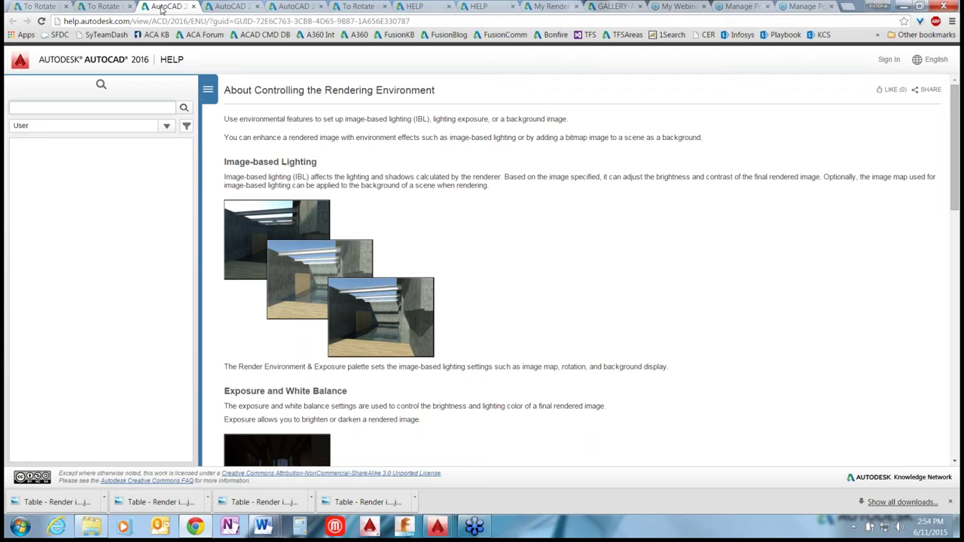
{"action": "left_click", "coordinate": [402, 7]}
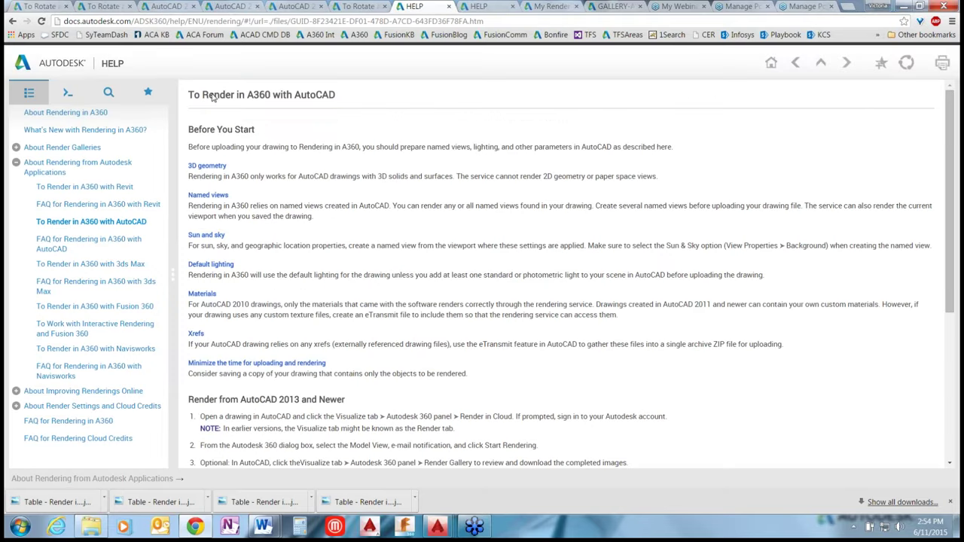
Highlight and then deselect the A360 rendering article title, twice
{"action": "left_click_drag", "start_coordinate": [208, 95], "coordinate": [311, 96]}
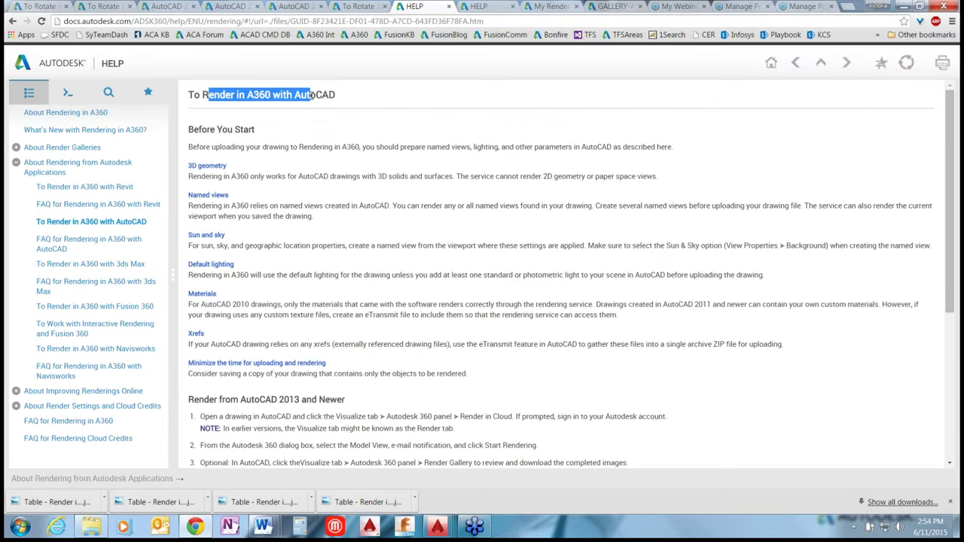
{"action": "left_click", "coordinate": [311, 97]}
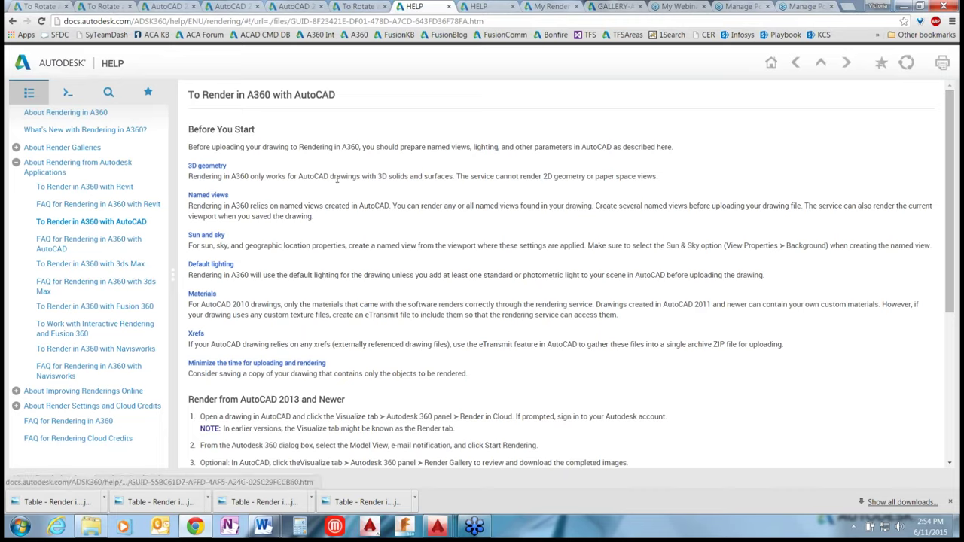
{"action": "left_click_drag", "start_coordinate": [206, 95], "coordinate": [324, 96]}
{"action": "left_click", "coordinate": [204, 97]}
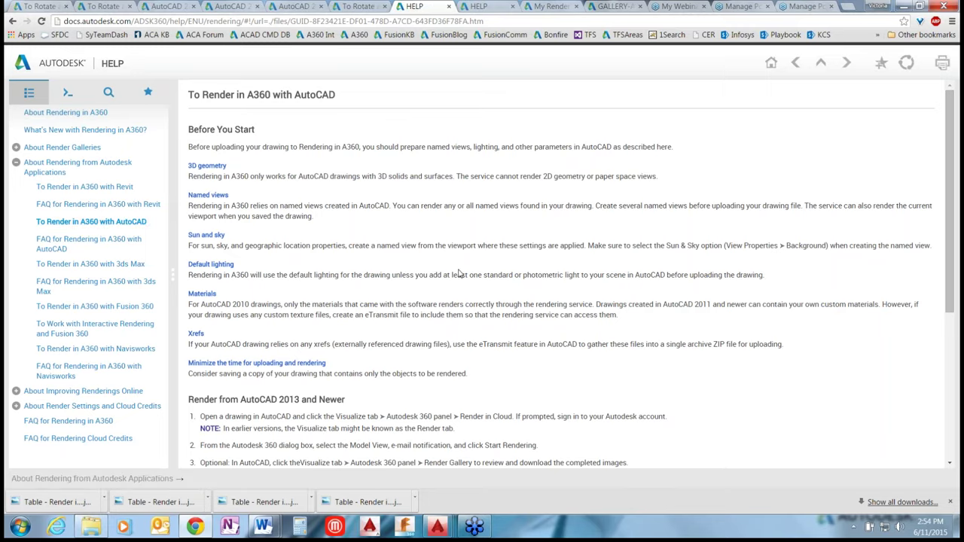
Scroll to the end of the article and minimize the browser
{"action": "scroll", "coordinate": [458, 293], "scroll_direction": "down", "scroll_amount": 1}
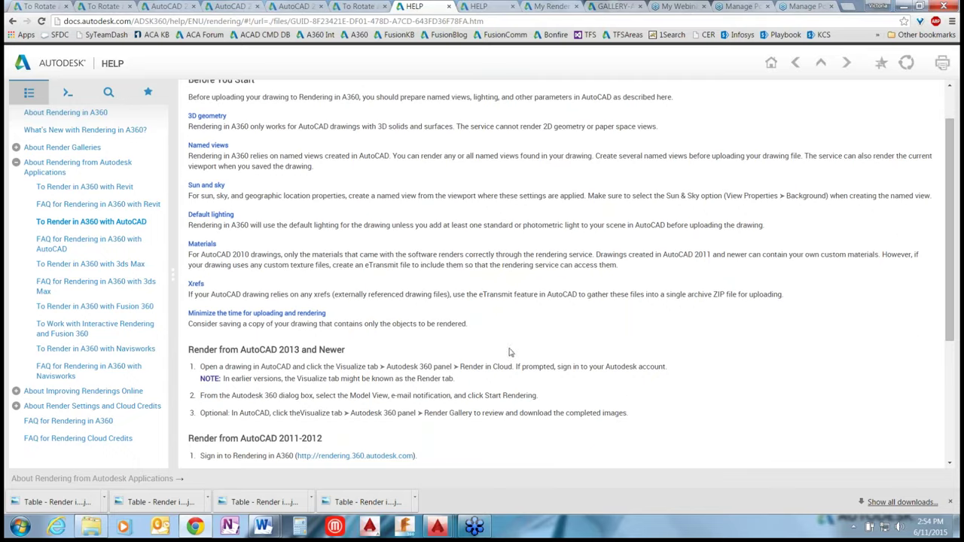
{"action": "scroll", "coordinate": [510, 352], "scroll_direction": "down", "scroll_amount": 3}
{"action": "scroll", "coordinate": [510, 352], "scroll_direction": "down", "scroll_amount": 1}
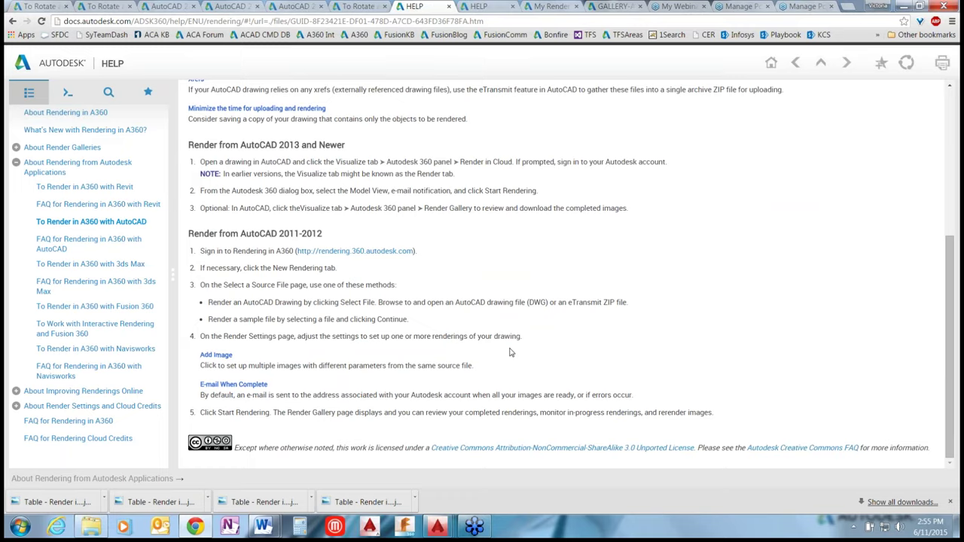
{"action": "left_click", "coordinate": [898, 7]}
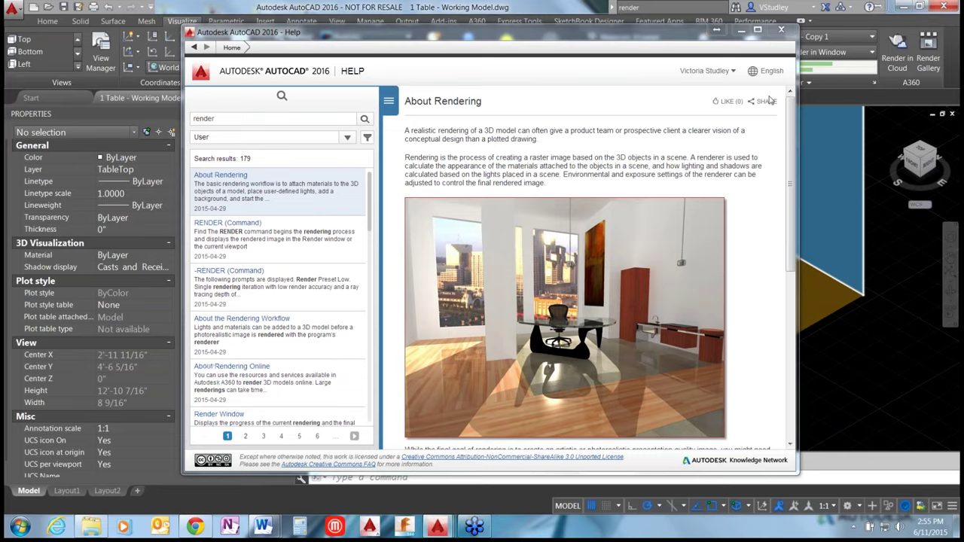
Close AutoCAD Help and return to the browser's To Render in A360 with AutoCAD page
{"action": "left_click", "coordinate": [782, 32]}
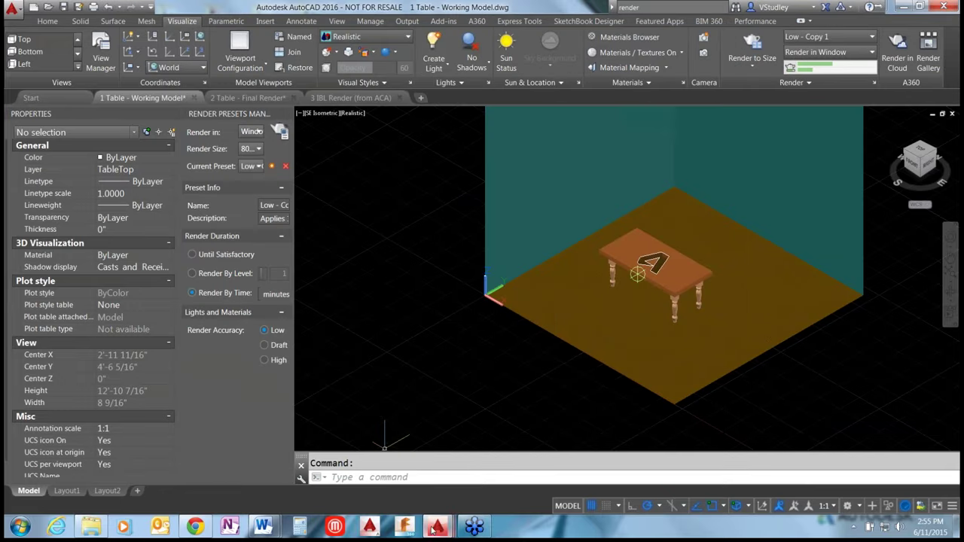
{"action": "mouse_move", "coordinate": [436, 530]}
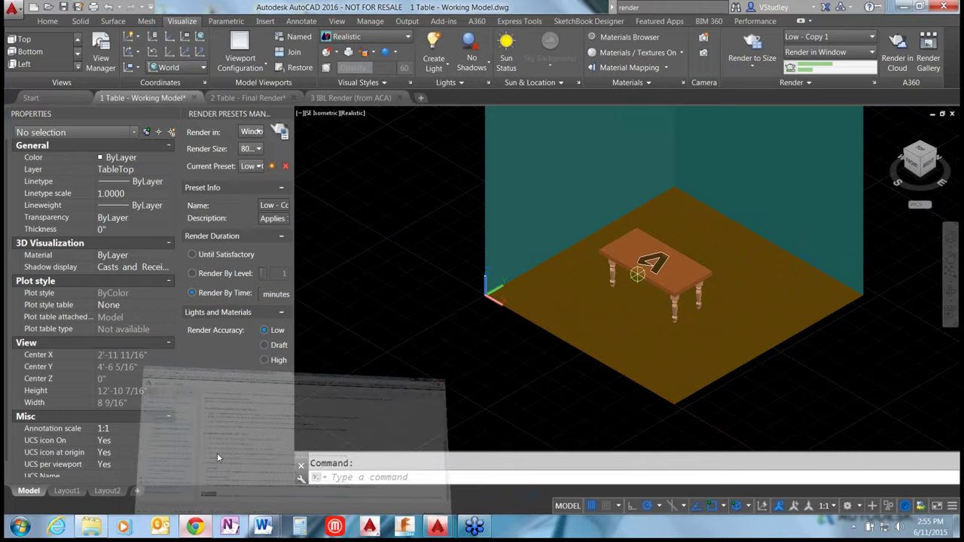
{"action": "left_click", "coordinate": [201, 476]}
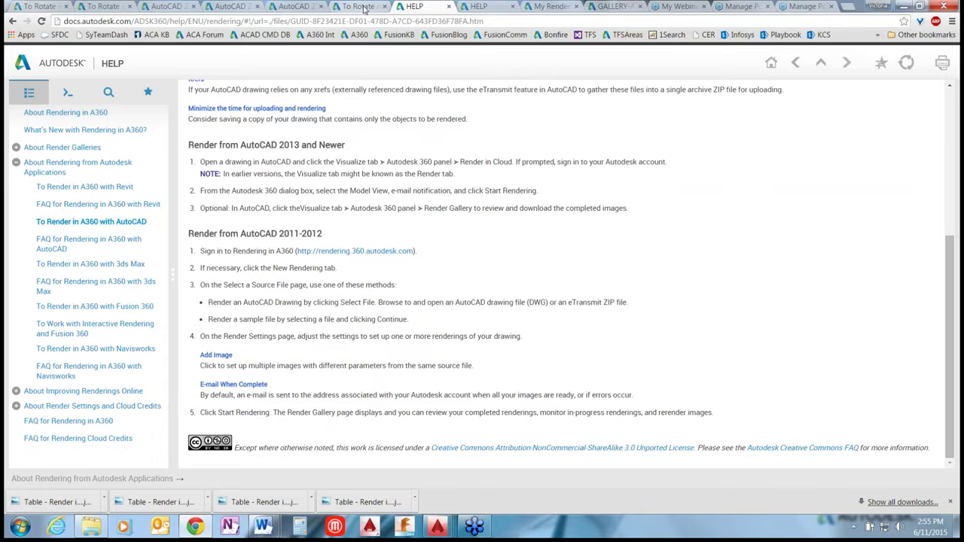
{"action": "left_click", "coordinate": [479, 6]}
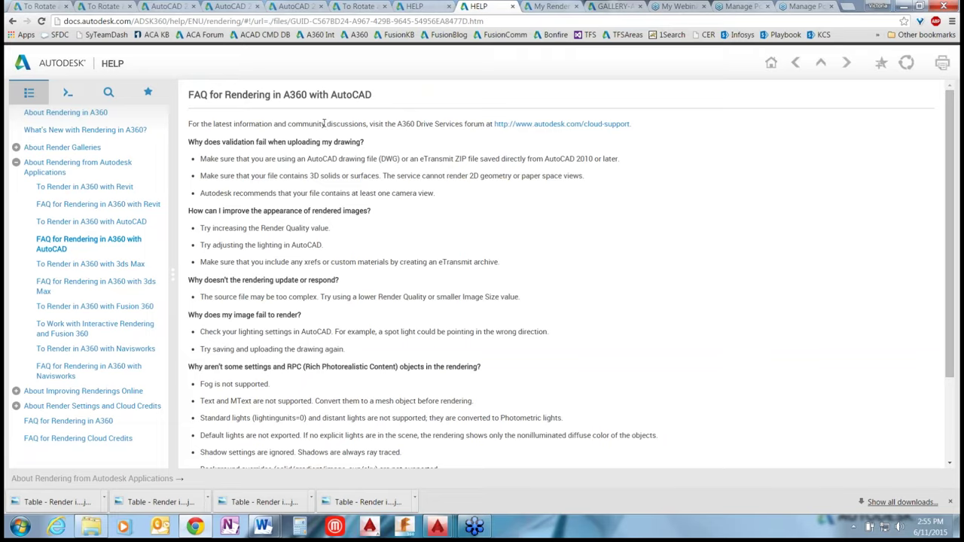
{"action": "left_click", "coordinate": [425, 7]}
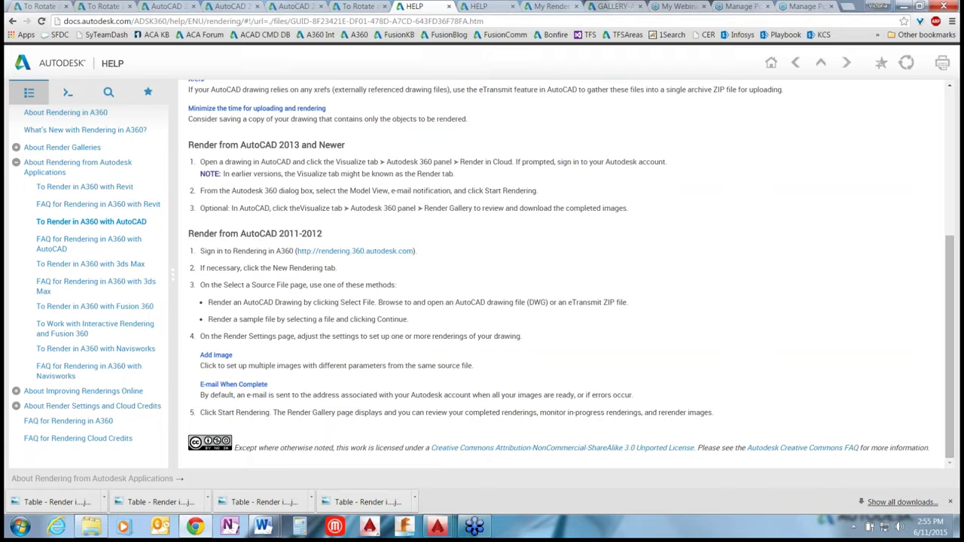
{"action": "left_click", "coordinate": [361, 7]}
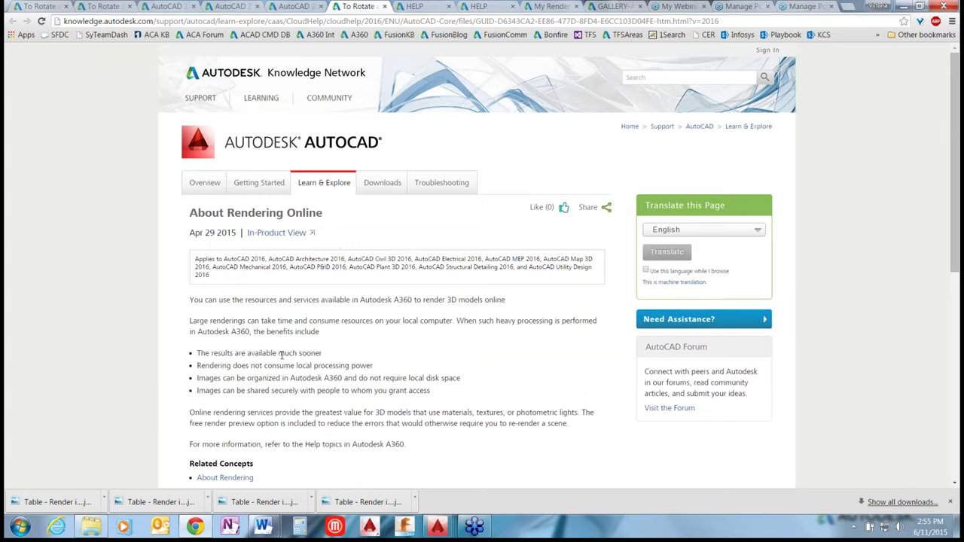
{"action": "scroll", "coordinate": [281, 354], "scroll_direction": "down", "scroll_amount": 3}
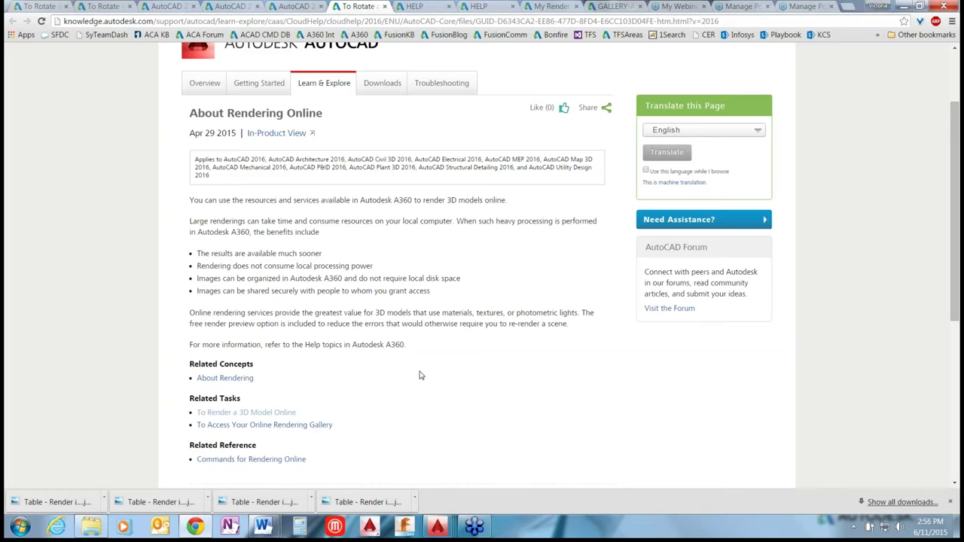
{"action": "left_click", "coordinate": [422, 8]}
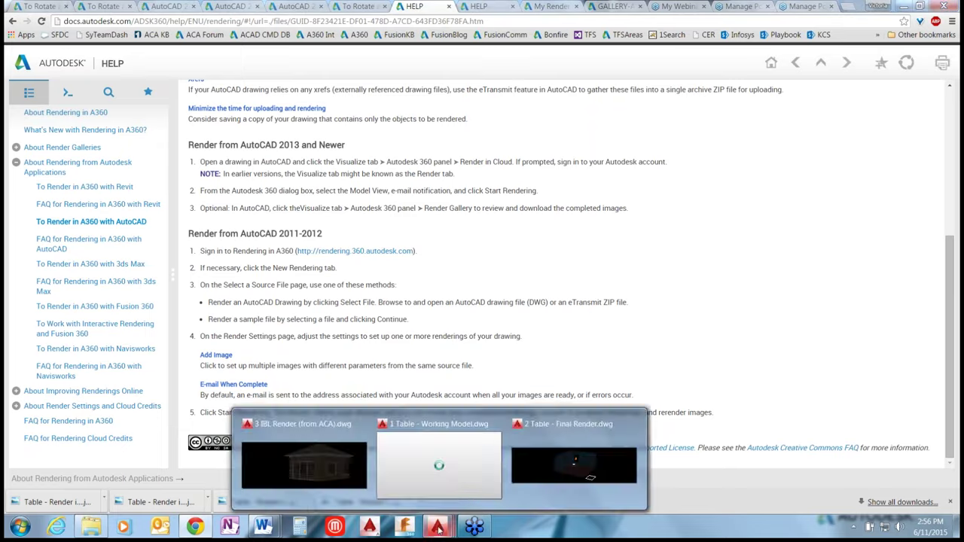
Switch to the 2 Table - Final Render drawing, then select the floor grid and clear the selection
{"action": "left_click", "coordinate": [547, 475]}
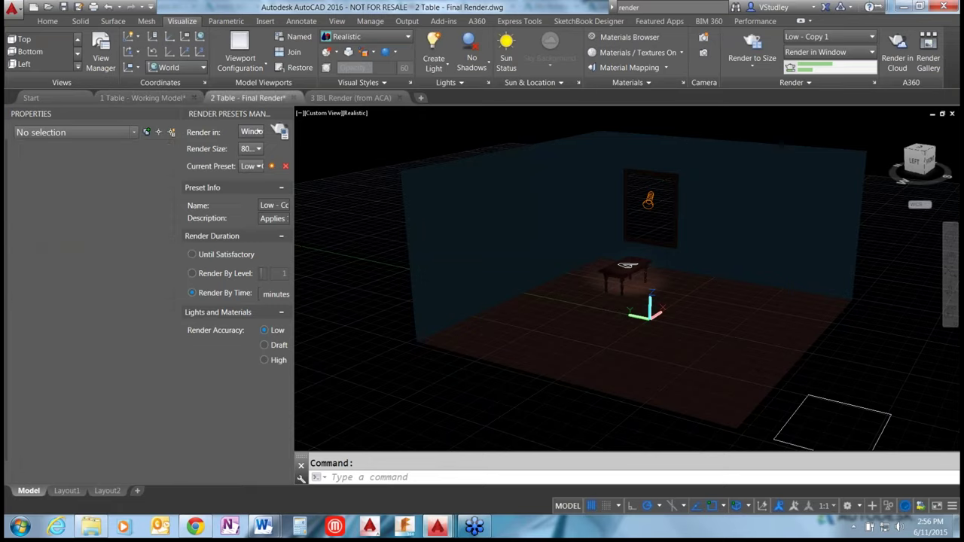
{"action": "left_click", "coordinate": [480, 325]}
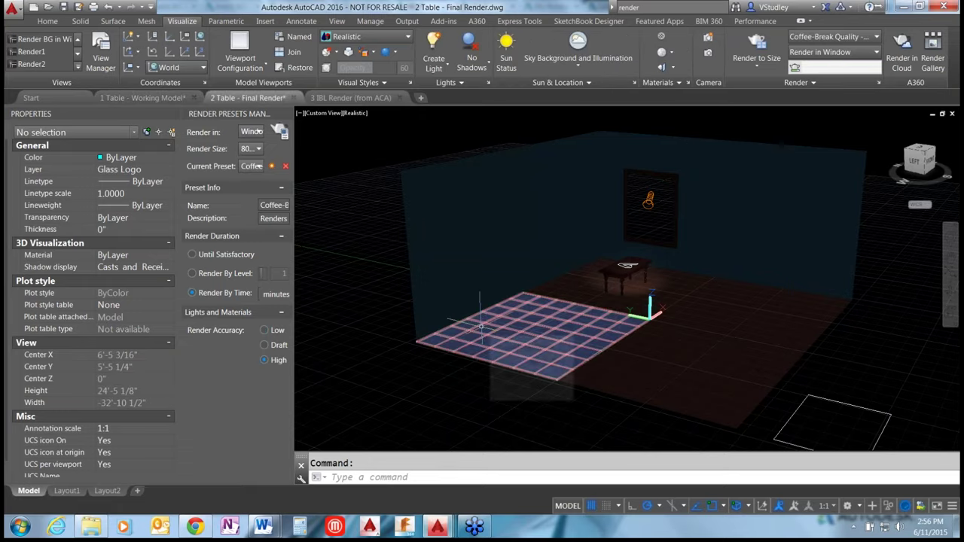
{"action": "key", "text": "Delete"}
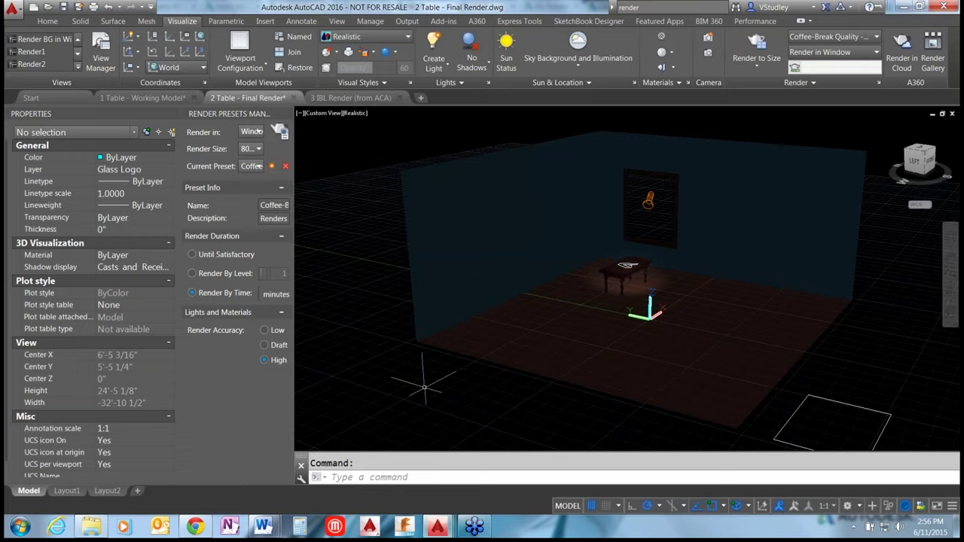